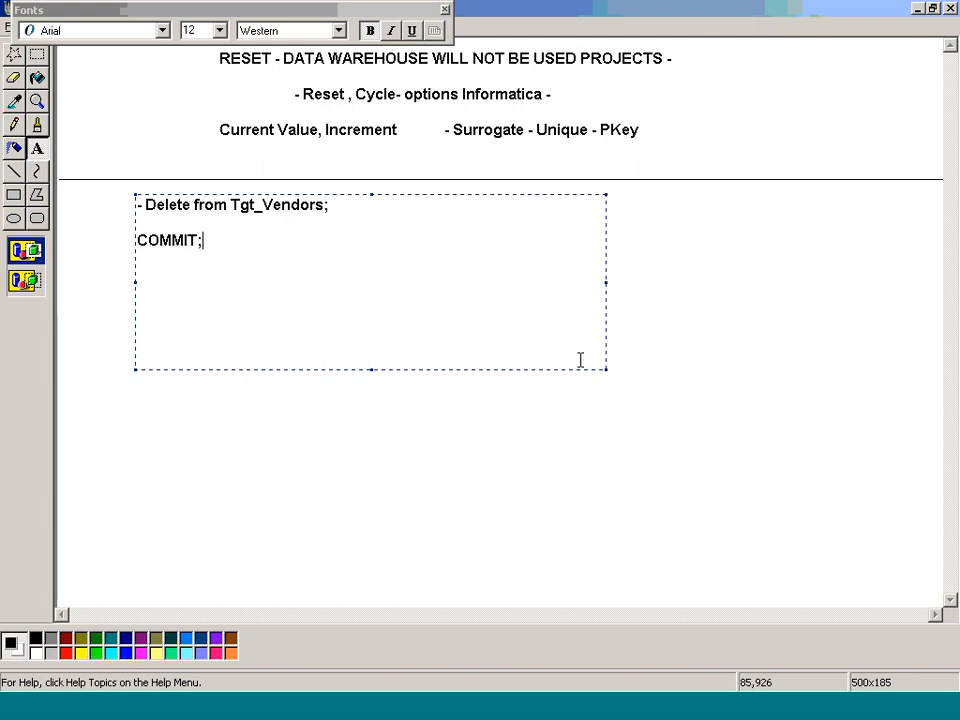
# Step: Save the notes image and draw a dividing line across the canvas below the COMMIT; text
pyautogui.hotkey('ctrl', 's')
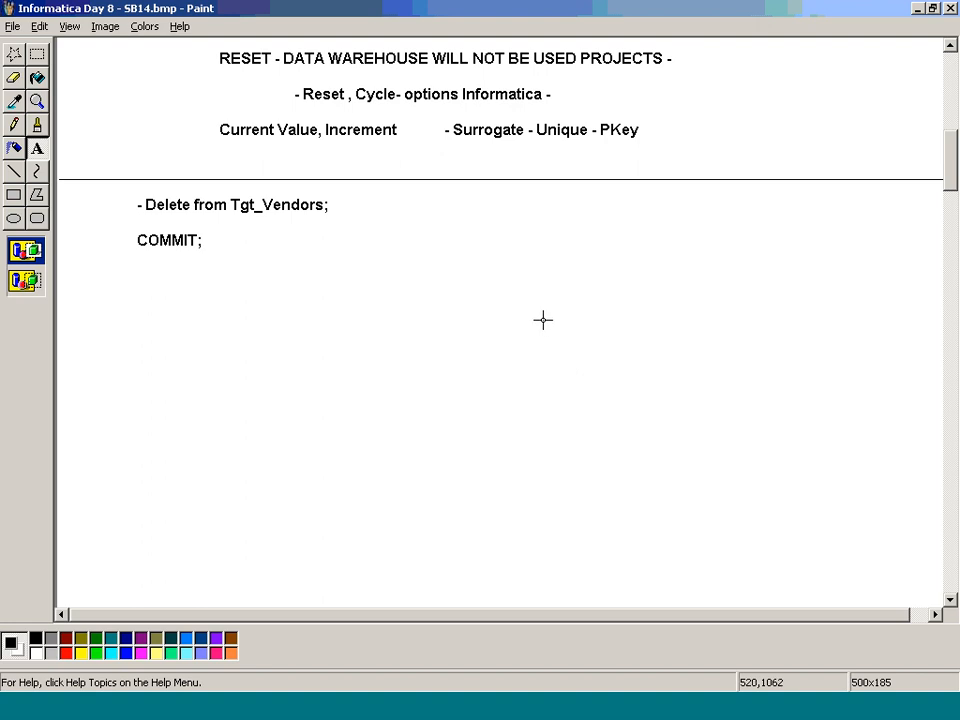
pyautogui.scroll(5, 543, 320)
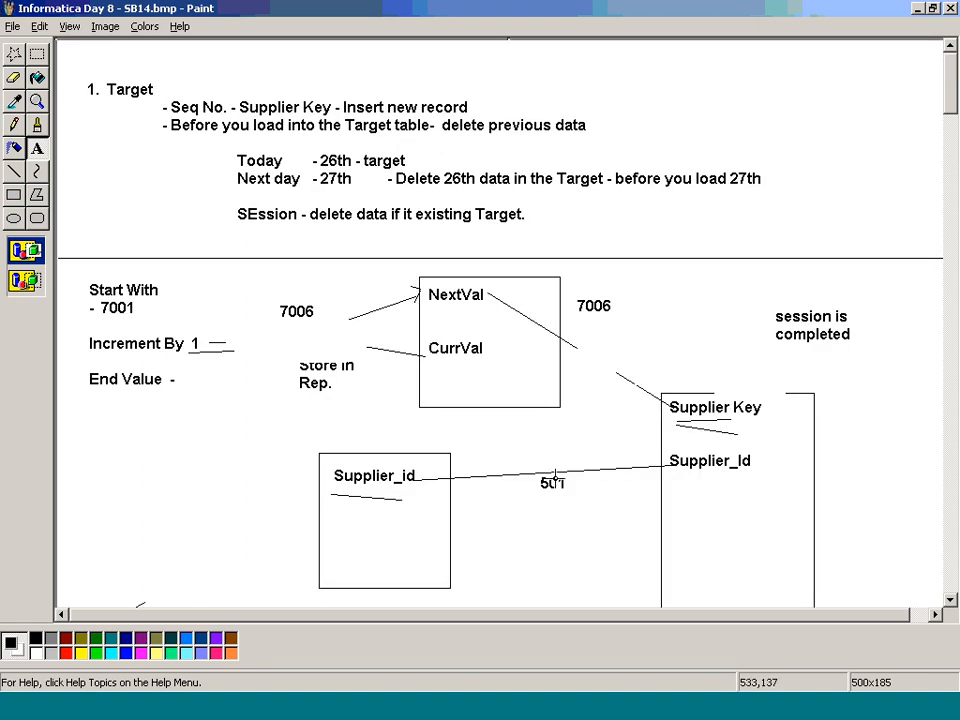
pyautogui.scroll(-4, 553, 476)
pyautogui.scroll(-6, 551, 472)
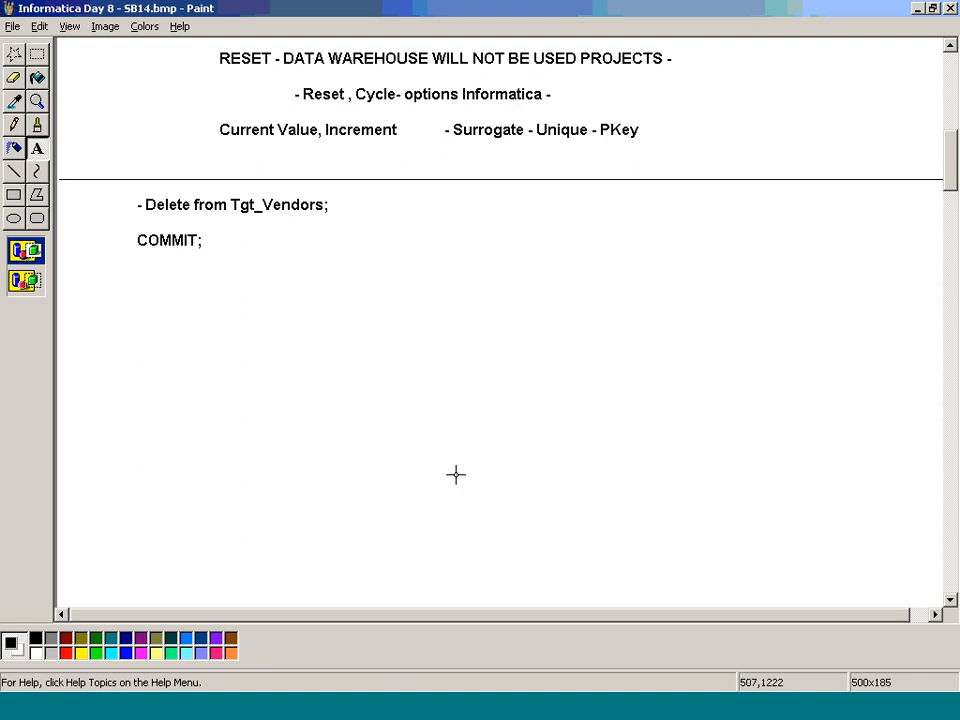
pyautogui.click(15, 176)
pyautogui.moveTo(58, 268)
pyautogui.mouseDown()
pyautogui.moveTo(797, 251)
pyautogui.moveTo(850, 255)
pyautogui.moveTo(949, 300)
pyautogui.moveTo(949, 287)
pyautogui.mouseUp()
# Step: Check the Business Case 13 stored procedure slide, and open the code of TGT_VENDORS_PROC in TOAD's TARGET schema
pyautogui.click(206, 704)
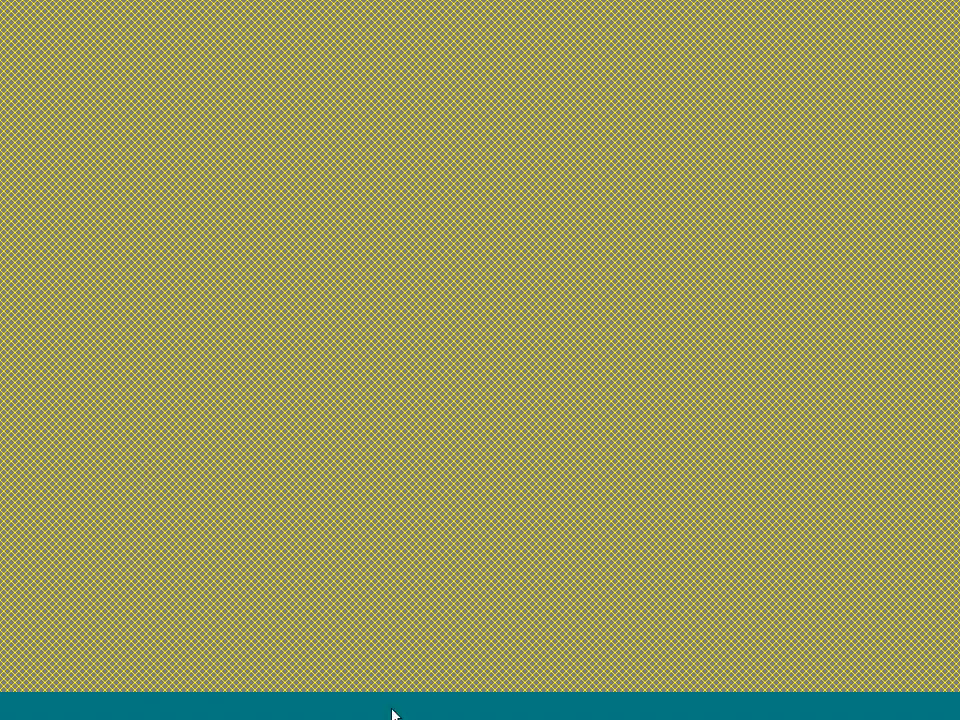
pyautogui.click(282, 701)
pyautogui.click(303, 671)
pyautogui.scroll(1, 297, 598)
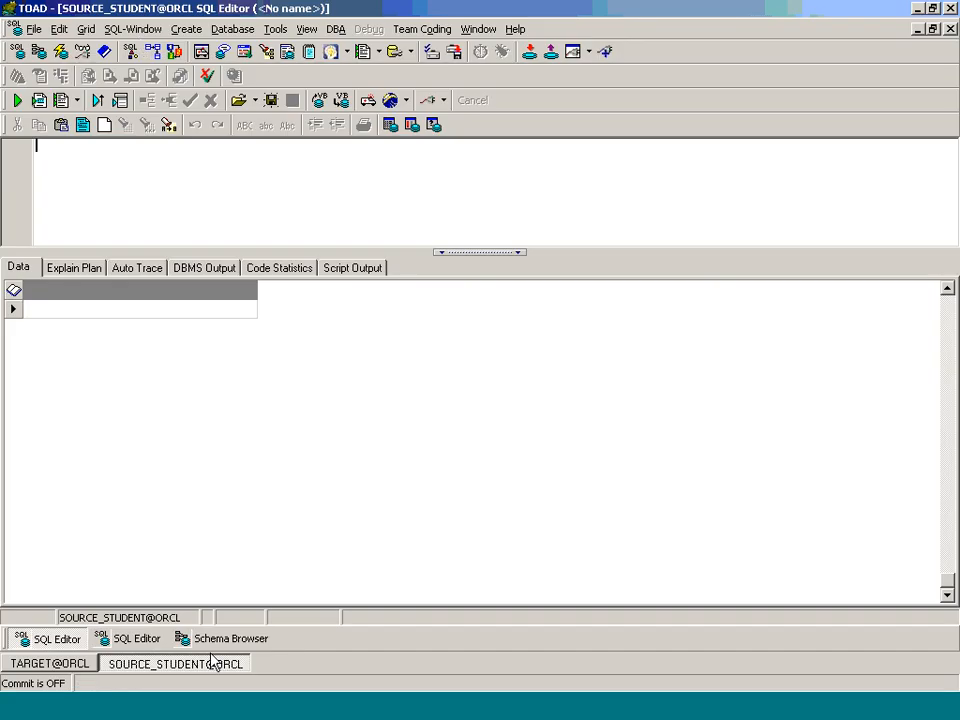
pyautogui.click(224, 641)
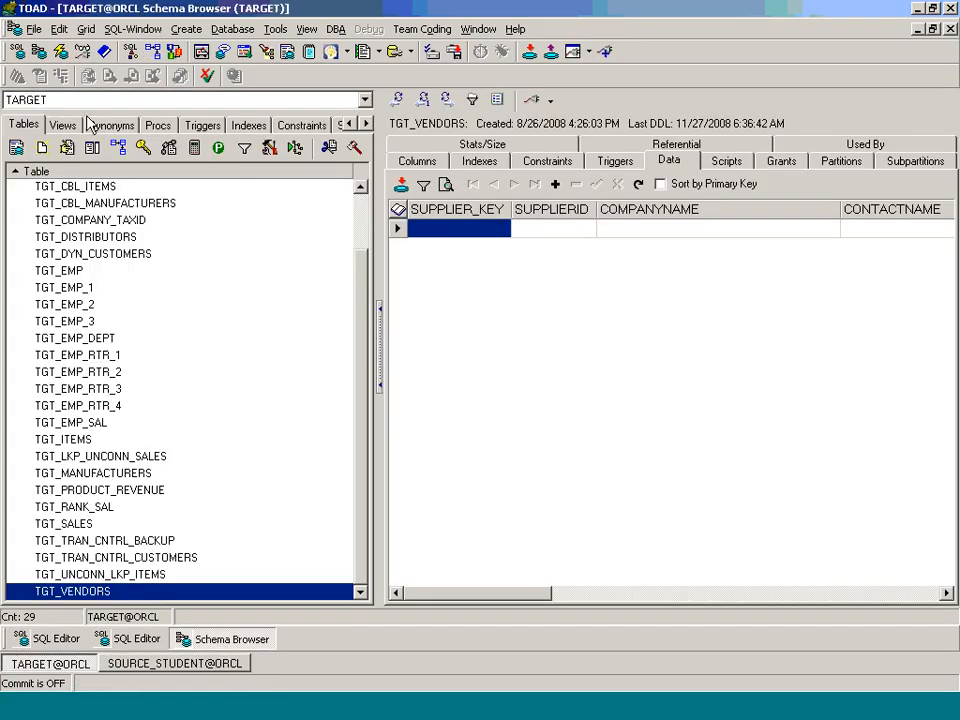
pyautogui.click(165, 124)
pyautogui.click(13, 186)
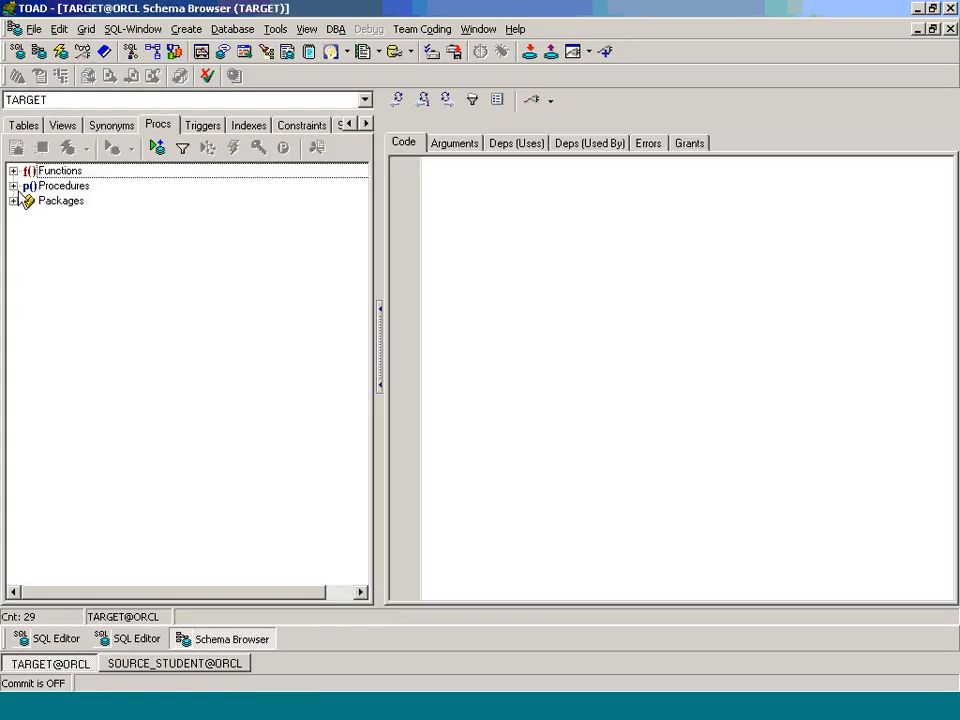
pyautogui.click(101, 206)
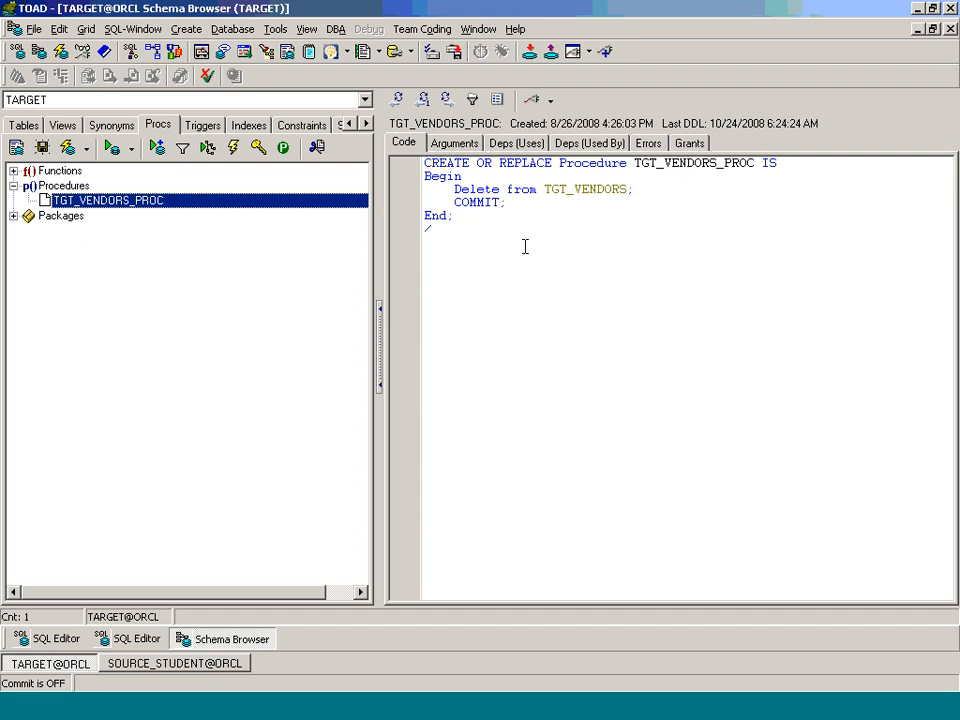
# Step: Switch to PowerCenter Designer and arrange all objects of mapping m_13_Seq_SP_Tgt_Vendors as icons
pyautogui.hotkey('alt', 'Tab')
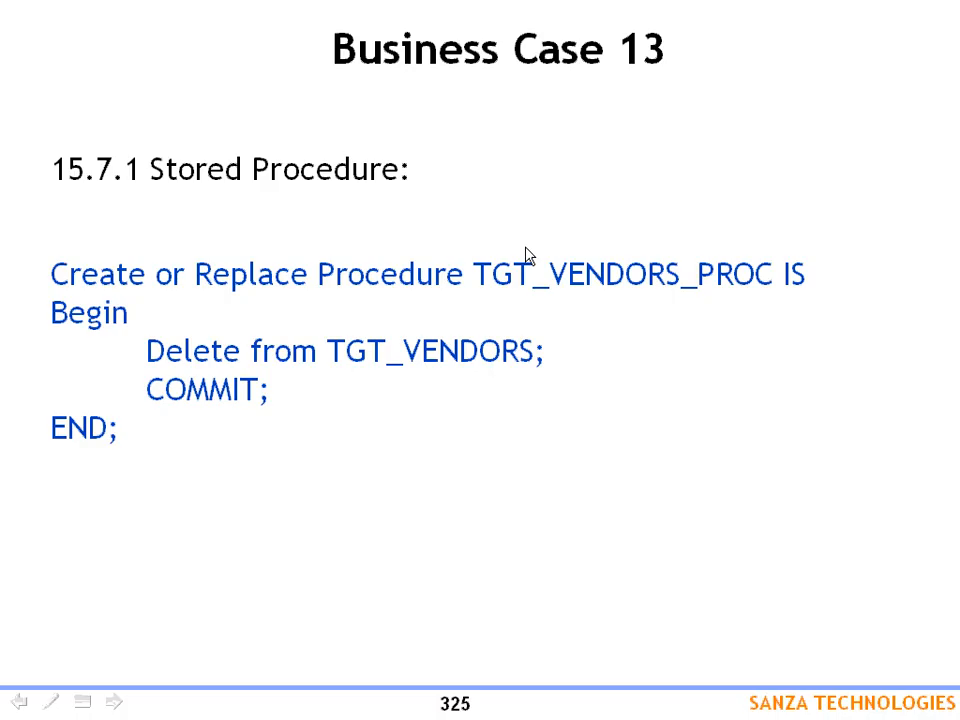
pyautogui.hotkey('alt', 'Tab')
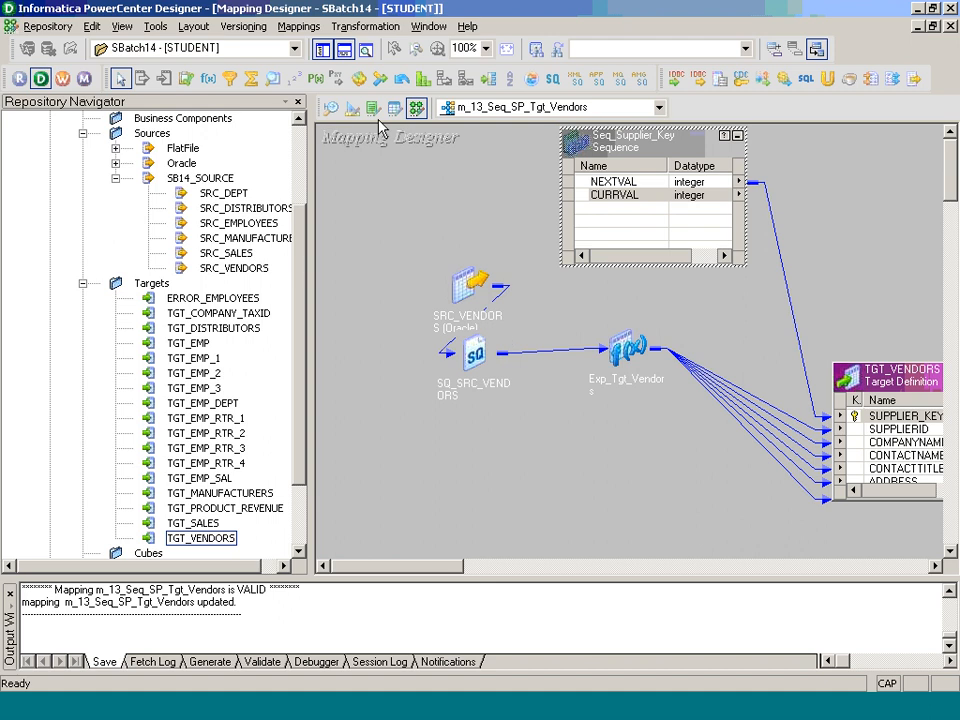
pyautogui.rightClick(387, 157)
pyautogui.click(461, 273)
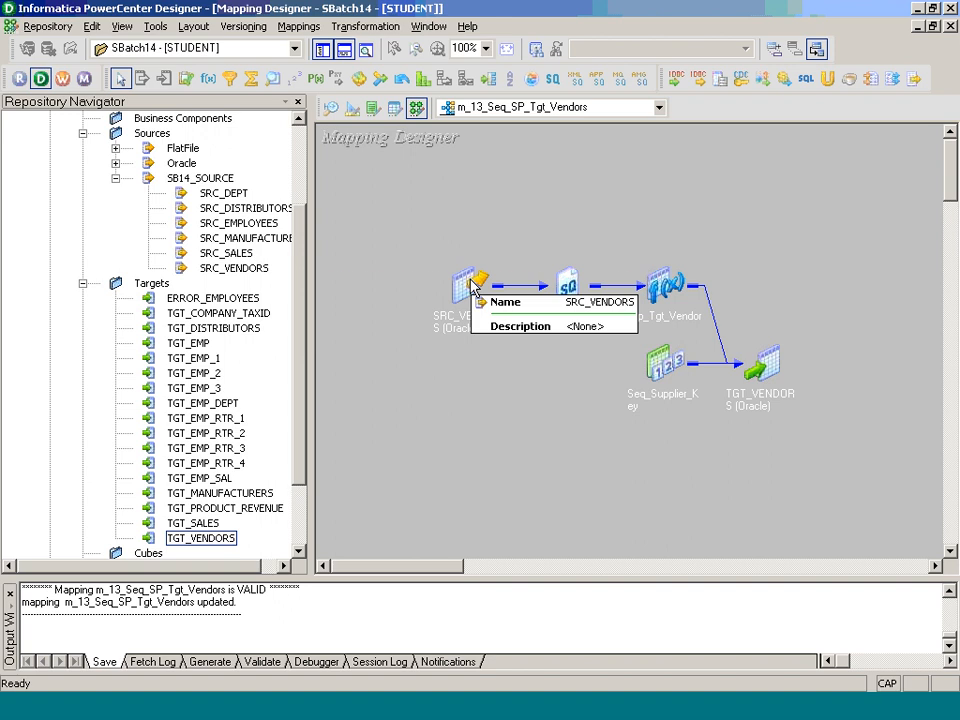
# Step: Switch to Paint and add a text box of about 716x326 pixels below the dividing line, reading "Execute a Store Procedure - already in the Database"
pyautogui.hotkey('alt', 'Tab')
pyautogui.hotkey('alt', 'Tab')
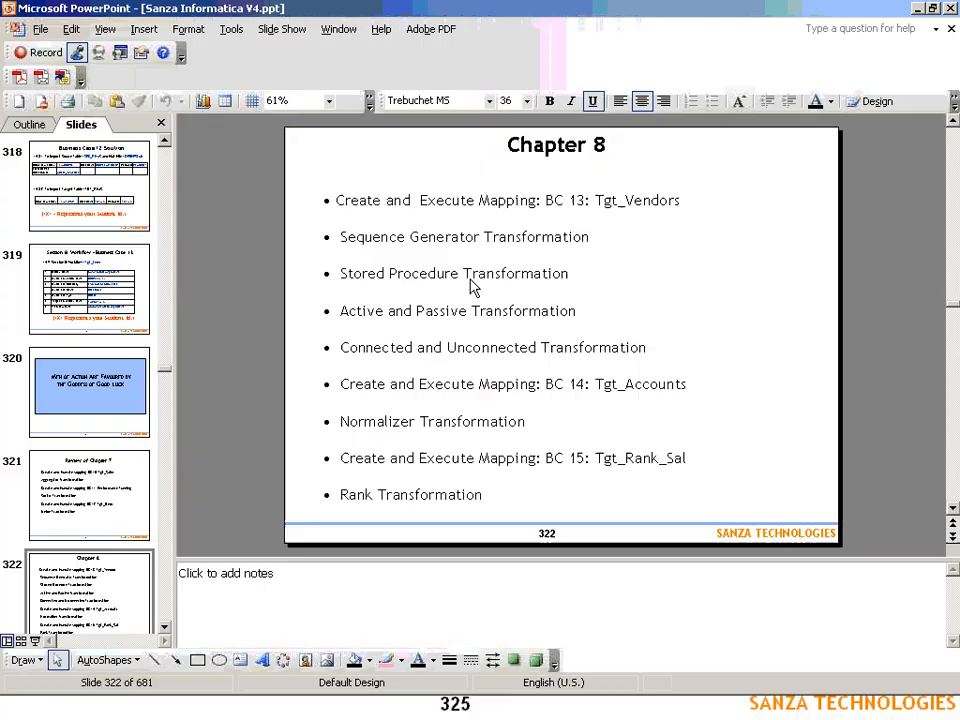
pyautogui.hotkey('alt', 'Tab')
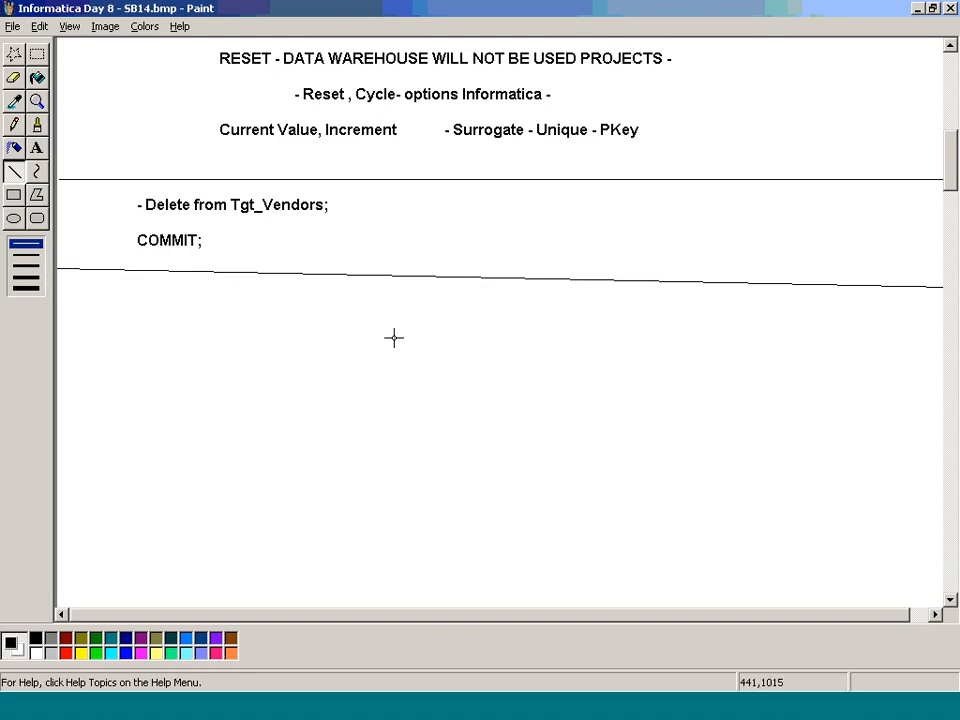
pyautogui.click(37, 54)
pyautogui.moveTo(82, 284); pyautogui.dragTo(751, 588)
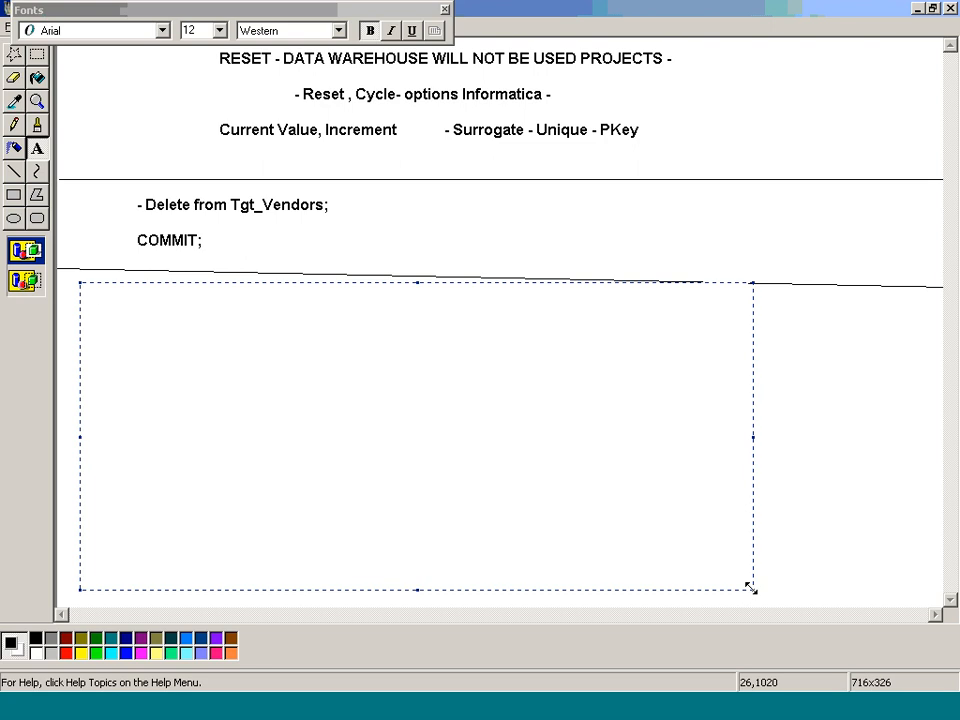
pyautogui.write('Execute a Store Pro')
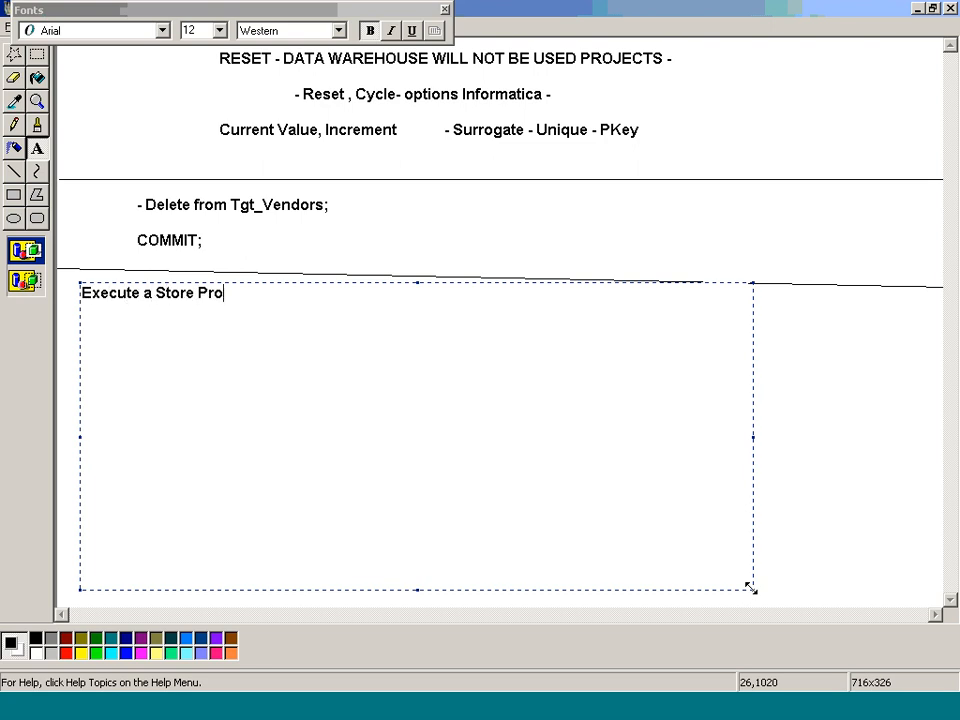
pyautogui.write('cedure - already inth')
pyautogui.press('BackSpace')
pyautogui.press('BackSpace')
pyautogui.write('the Database')
pyautogui.press('Return')
pyautogui.press('Return')
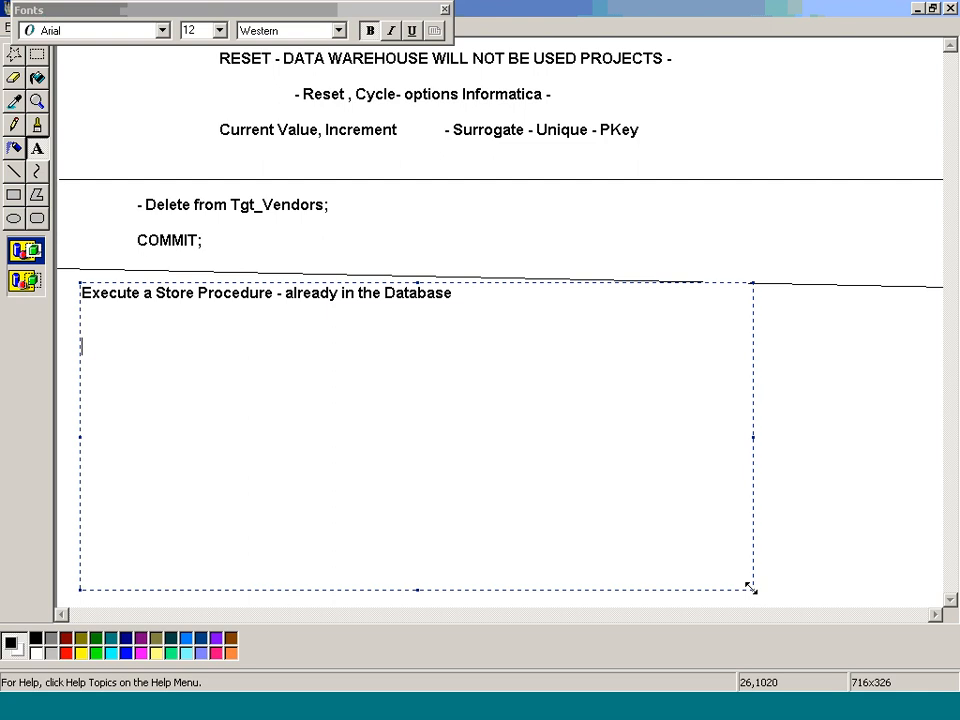
# Step: Add the line "- From Informatica -" to the text box and start an indented dash item a few lines below it
pyautogui.write('- From Informati')
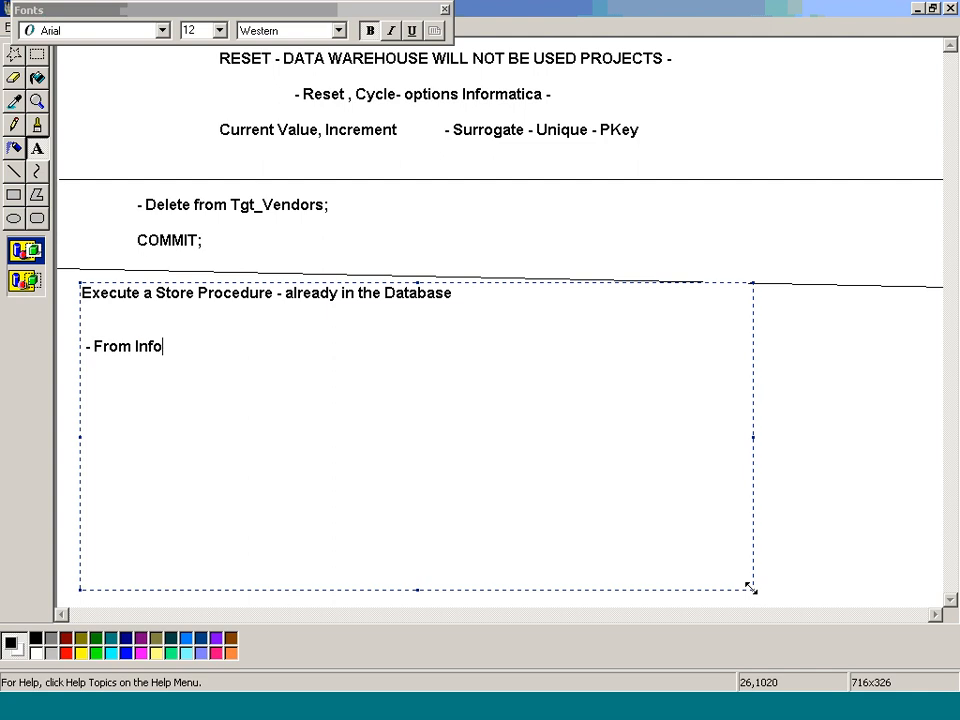
pyautogui.write('ca -')
pyautogui.press('Return')
pyautogui.press('Return')
pyautogui.press('Return')
pyautogui.press('Tab')
pyautogui.write('-')
# Step: Switch to PowerCenter Designer and create a Stored Procedure transformation in the mapping, with a name beginning "SP"
pyautogui.hotkey('alt', 'Tab')
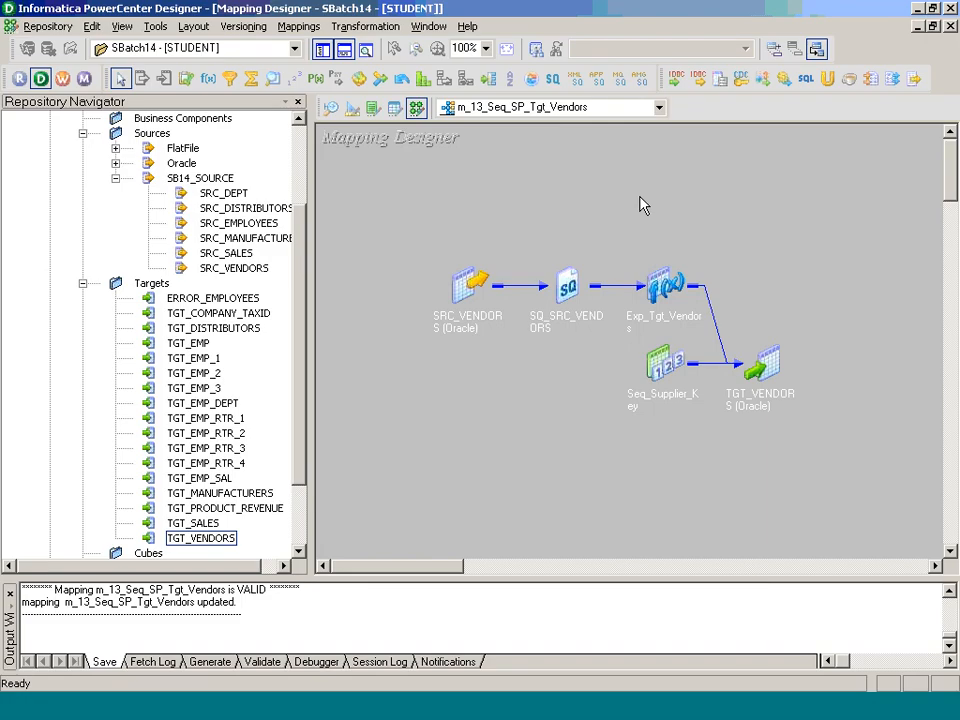
pyautogui.click(365, 26)
pyautogui.click(369, 65)
pyautogui.press('s')
pyautogui.press('s')
pyautogui.press('Tab')
pyautogui.write('s')
pyautogui.press('BackSpace')
pyautogui.press('capslock')
pyautogui.write('SP')
pyautogui.press('Return')
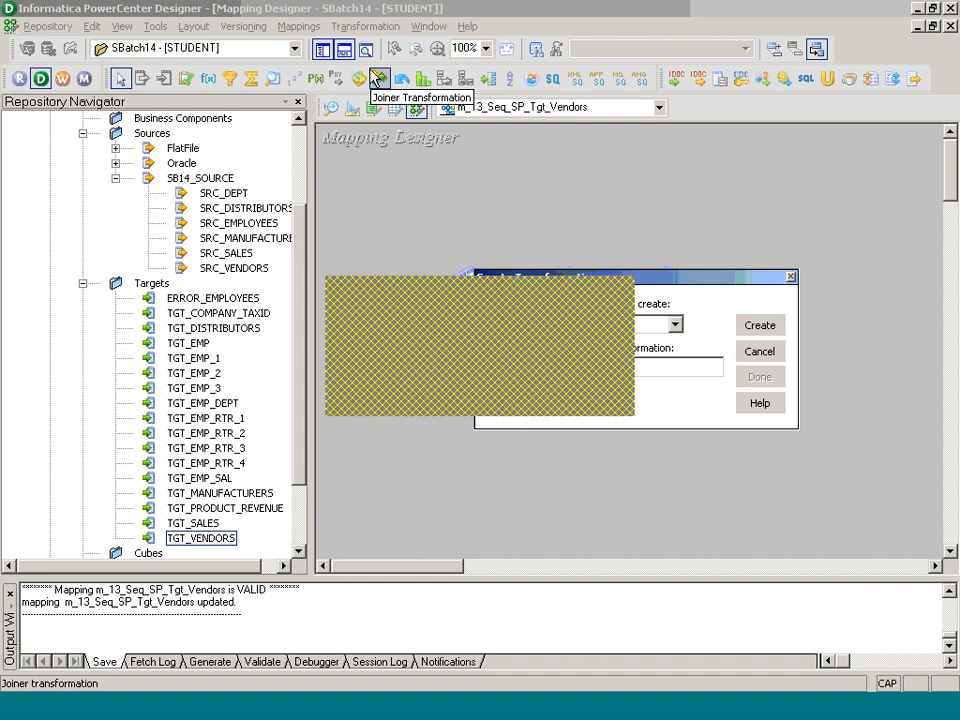
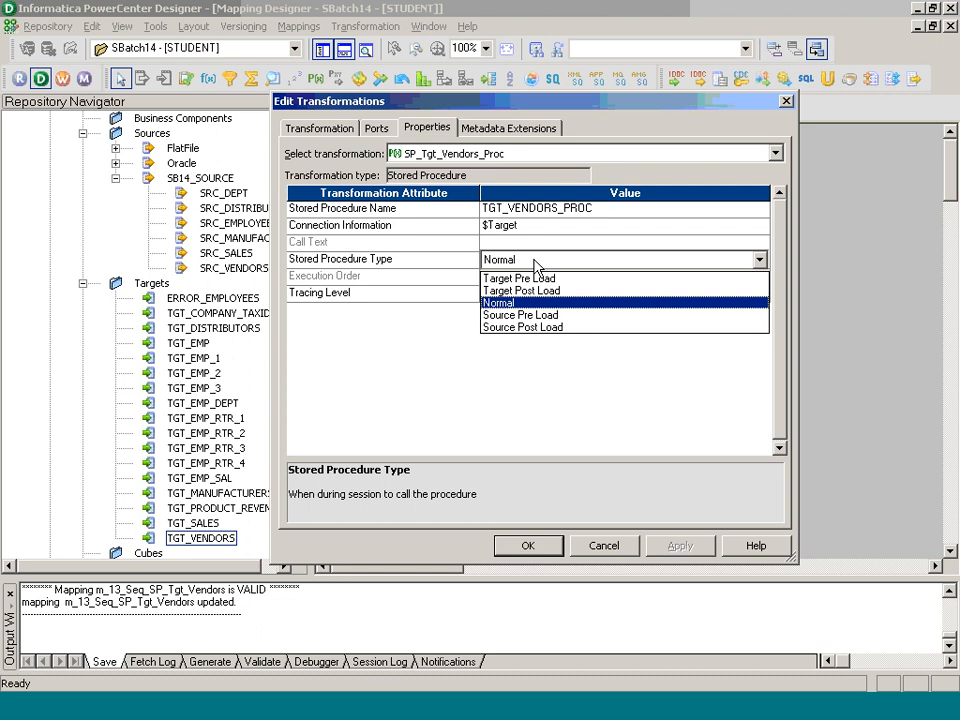
# Step: Set the stored procedure type to Target Pre Load and enter TGT_VENDORS_PROC() as the call text of SP_Tgt_Vendors_Proc
pyautogui.click(535, 278)
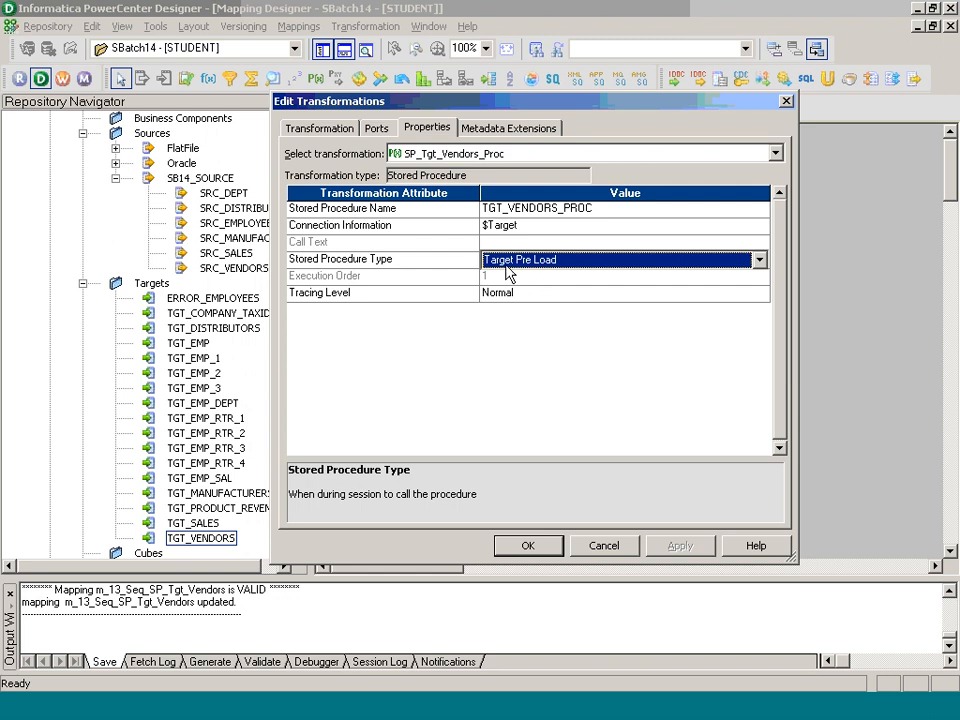
pyautogui.click(545, 547)
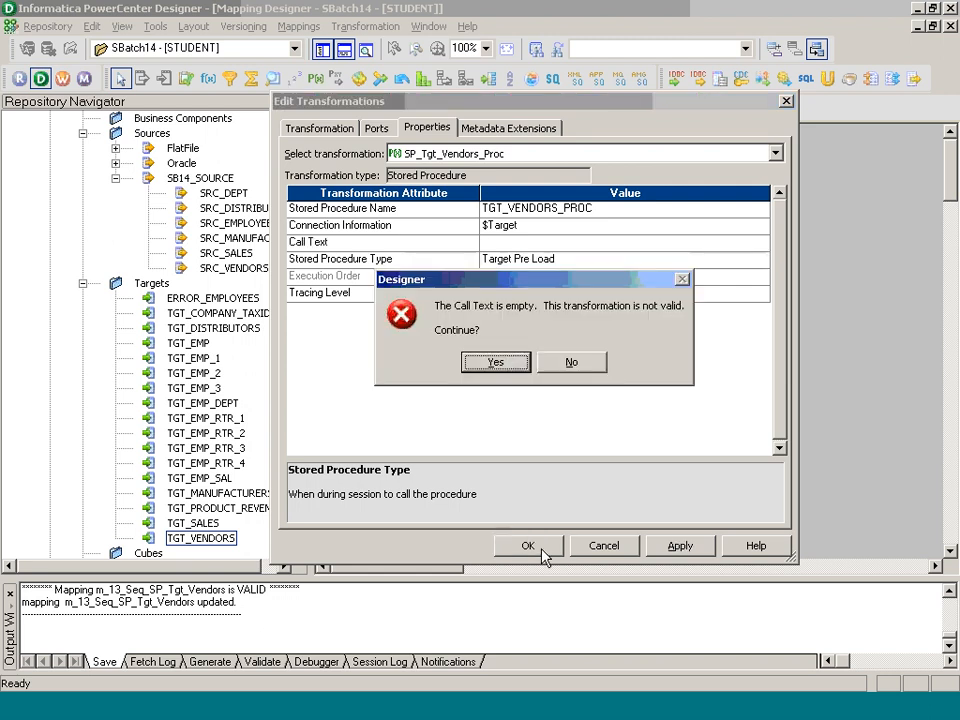
pyautogui.click(497, 361)
pyautogui.click(556, 244)
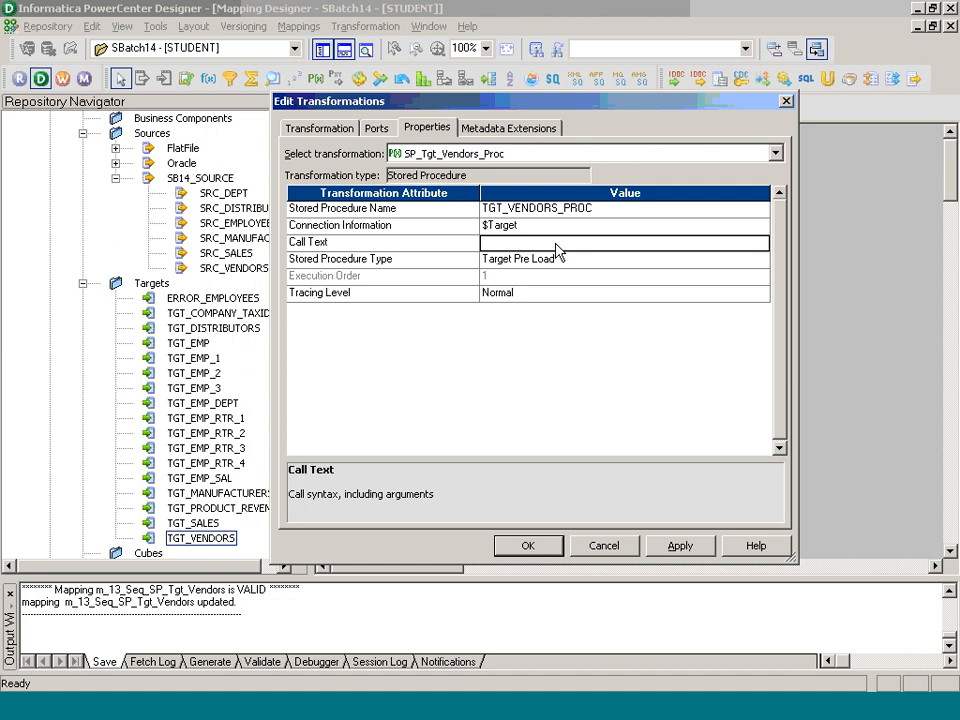
pyautogui.write('TGT_VENDOR')
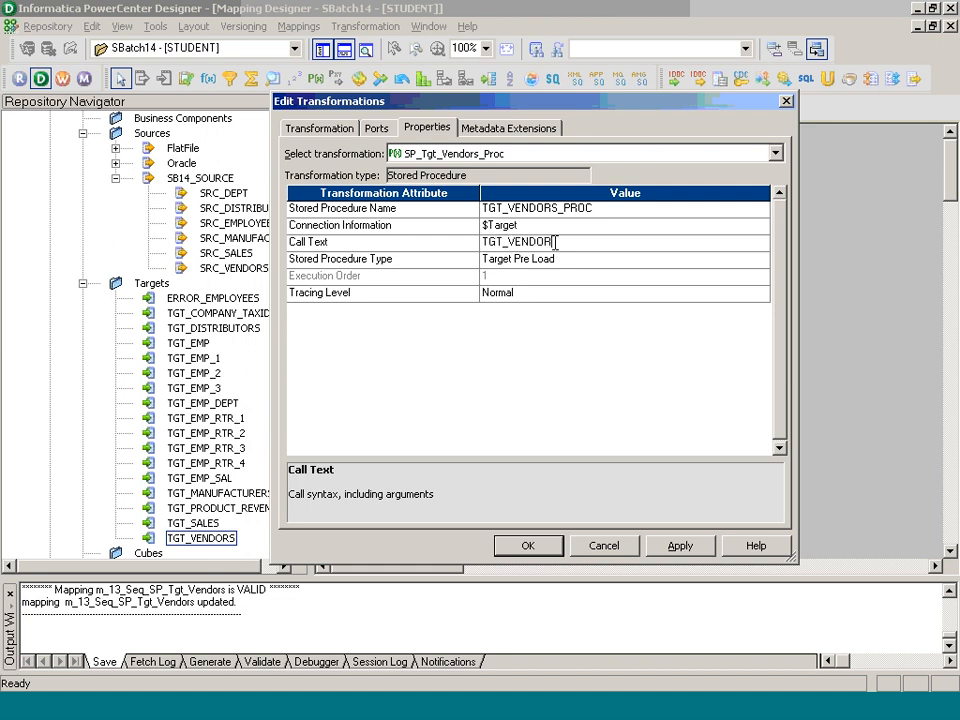
pyautogui.write('S_PROC(')
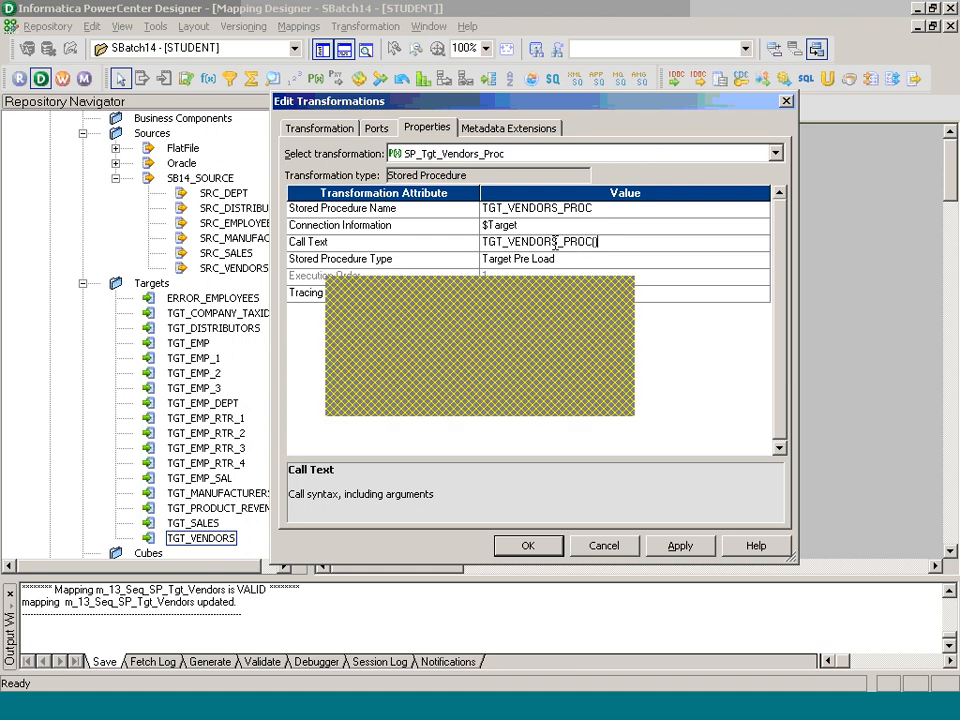
# Step: Switch to Paint and add a text box of about 479x159 pixels below the last dividing line, reading "Stored Procedure"
pyautogui.hotkey('alt', 'Tab')
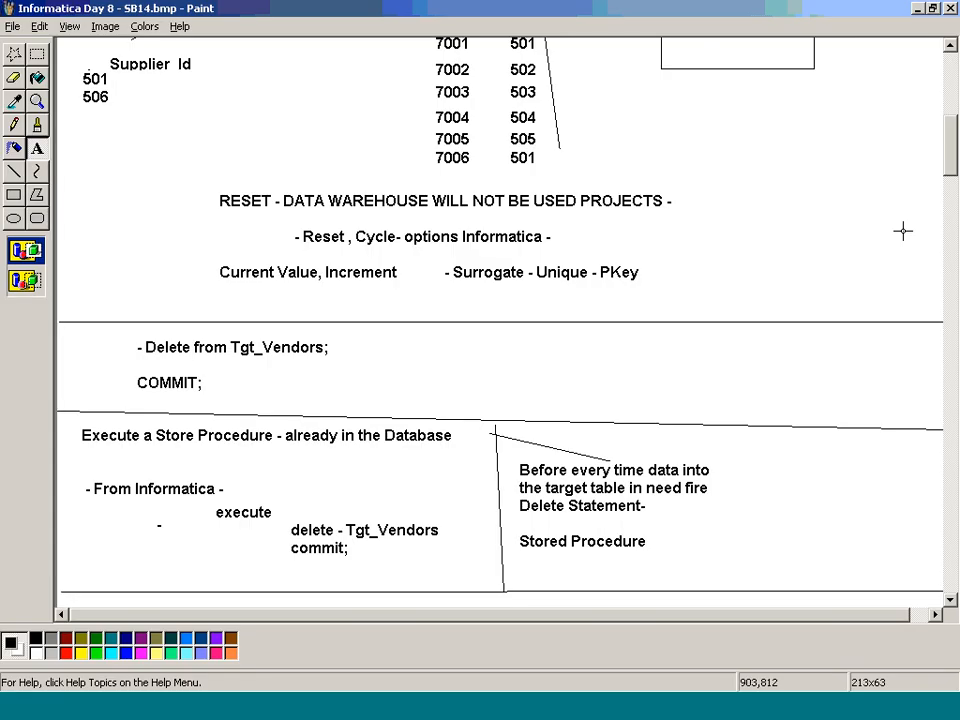
pyautogui.click(946, 256)
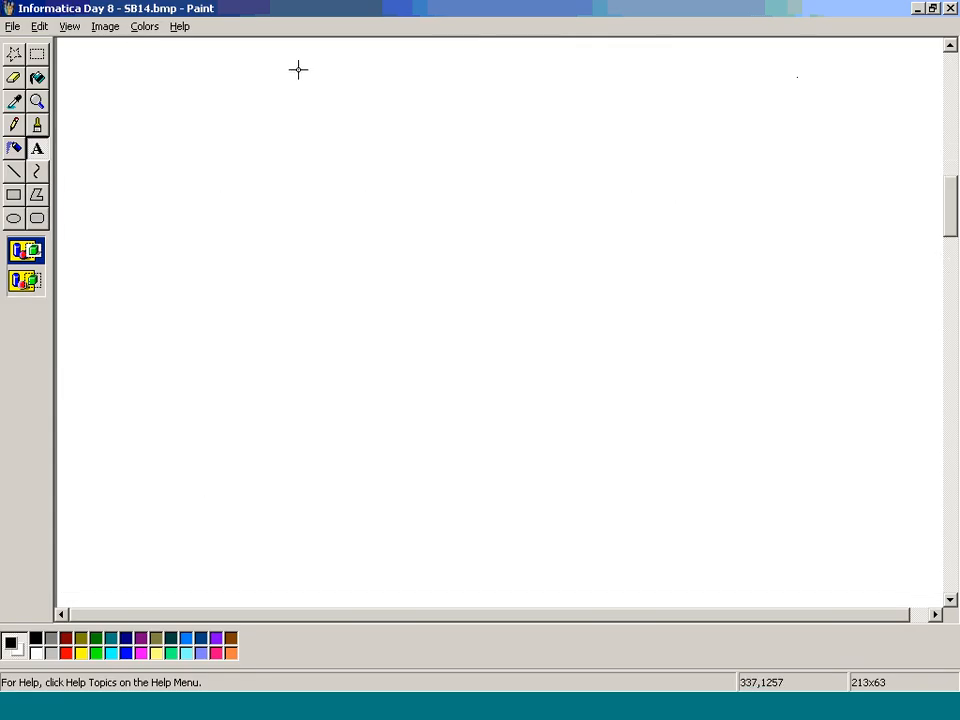
pyautogui.scroll(3, 380, 118)
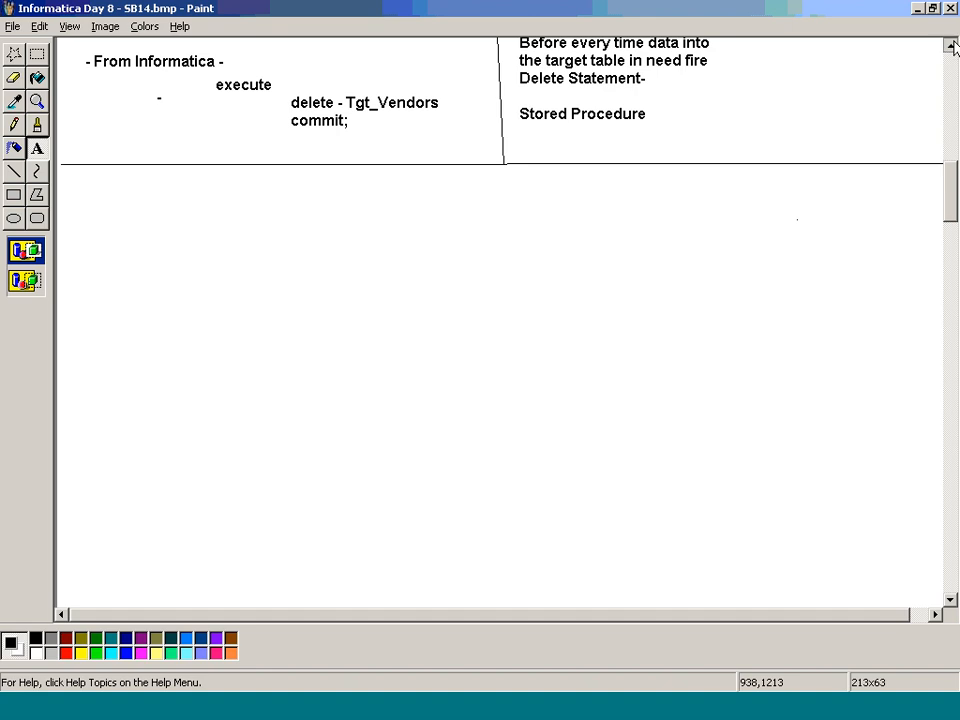
pyautogui.moveTo(137, 187); pyautogui.dragTo(587, 336)
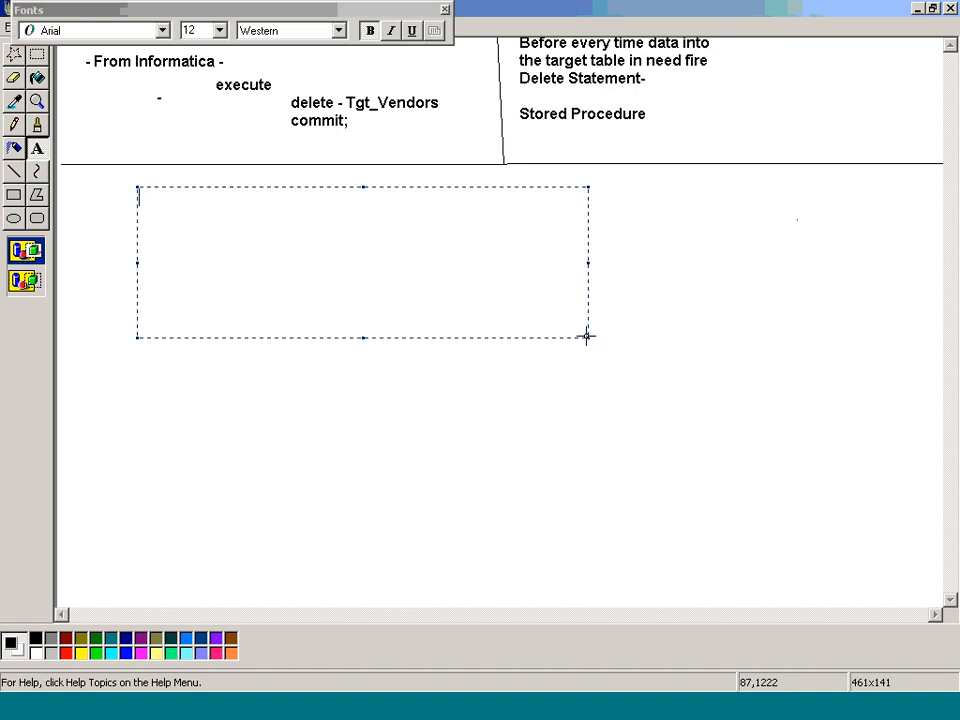
pyautogui.write('Stor')
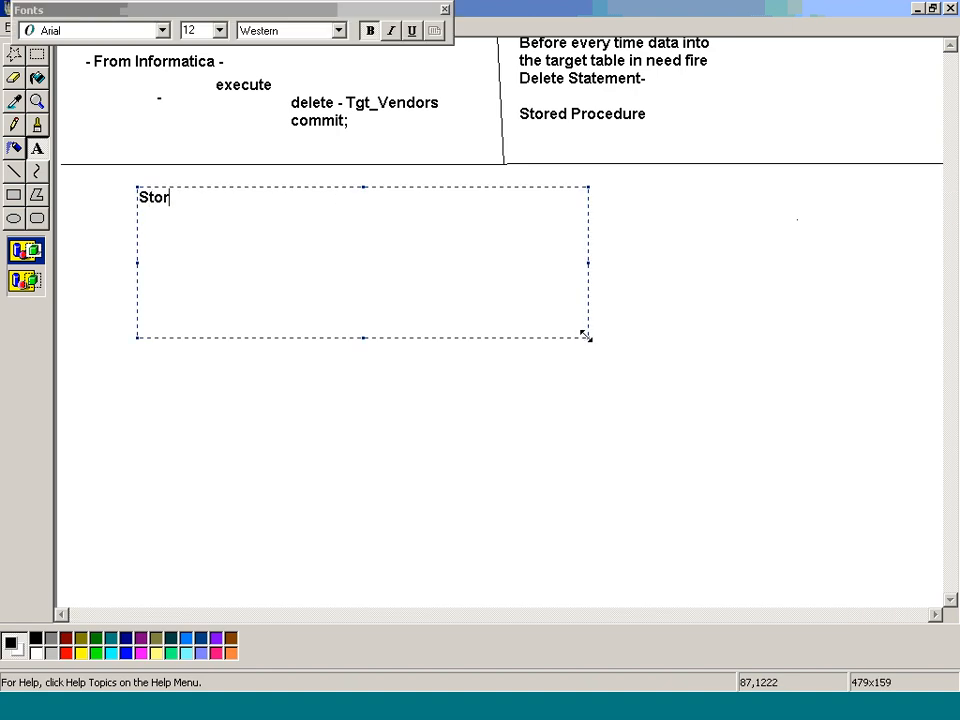
pyautogui.write('ed Proc')
pyautogui.write('eudr')
pyautogui.press('BackSpace')
pyautogui.press('BackSpace')
pyautogui.write('ure')
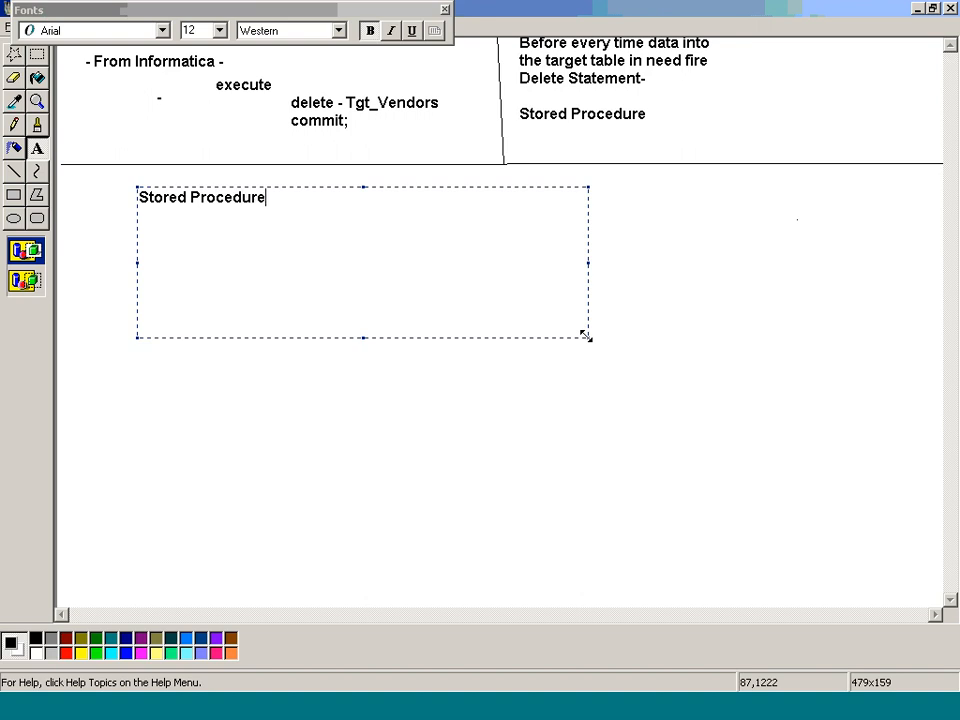
# Step: Add an indented line "- IN , OUT" below the Stored Procedure heading in the text box
pyautogui.press('Return')
pyautogui.write('- in')
pyautogui.press('BackSpace')
pyautogui.press('BackSpace')
pyautogui.write('IN , OUT P')
pyautogui.press('BackSpace')
pyautogui.press('Return')
# Step: Add the line "Input - Stored Procedure" to the text box, followed by "Out Value" on a line below it
pyautogui.write('iNP')
pyautogui.press('BackSpace')
pyautogui.press('BackSpace')
pyautogui.press('BackSpace')
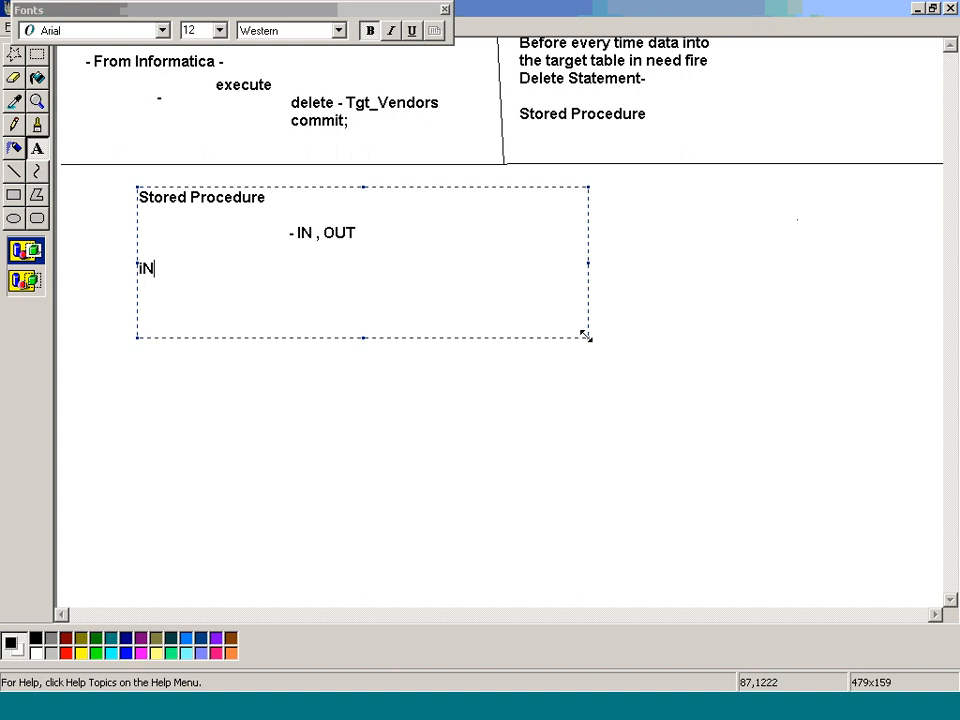
pyautogui.write('Input - Stored ')
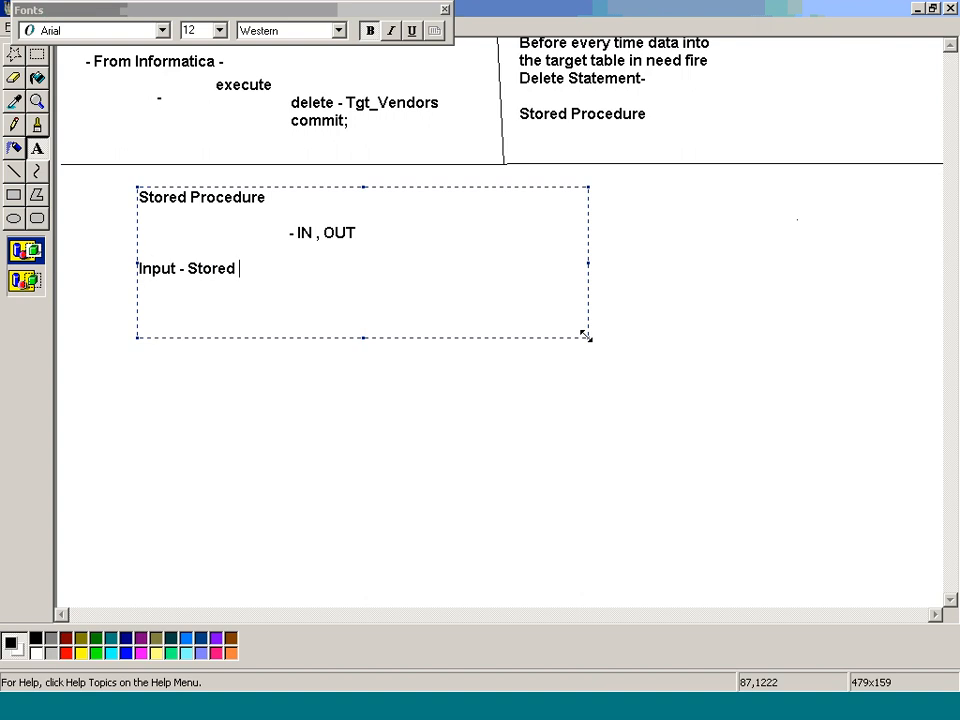
pyautogui.write('Procedure')
pyautogui.press('Return')
pyautogui.write('T')
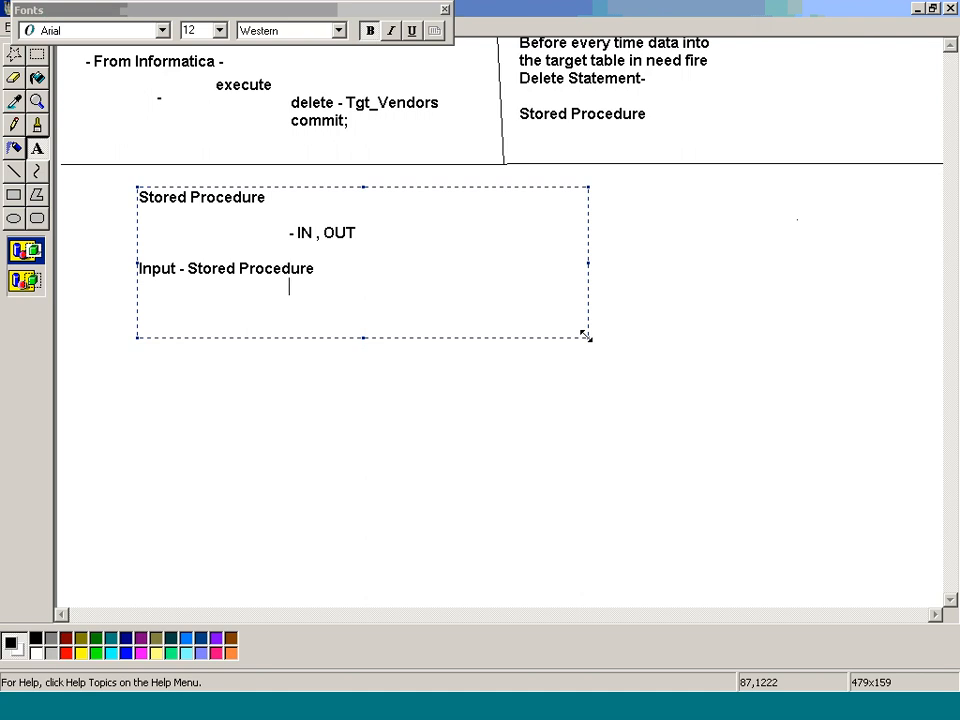
pyautogui.press('BackSpace')
pyautogui.write('Out Value')
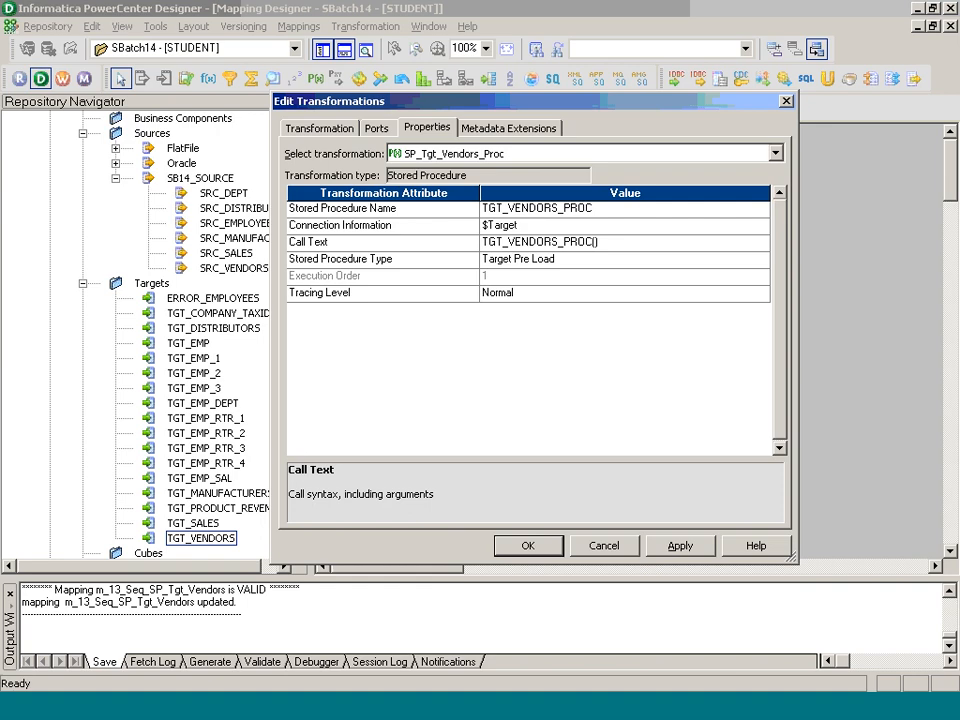
# Step: Switch to PowerCenter Designer and remove the parentheses from the call text, leaving TGT_VENDORS_PROC
pyautogui.press('BackSpace')
pyautogui.press('BackSpace')
pyautogui.write('()')
pyautogui.press('BackSpace')
pyautogui.press('BackSpace')
# Step: Examine the code of TGT_VENDORS_PROC in TOAD and compare it with the call text and procedure type in PowerCenter Designer
pyautogui.click(377, 711)
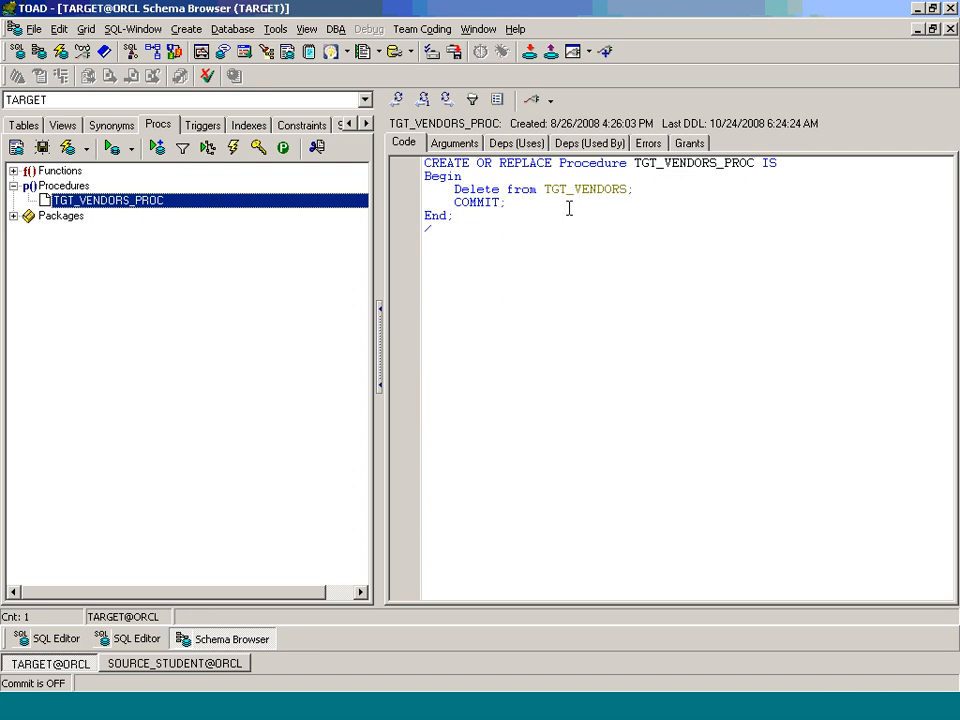
pyautogui.hotkey('alt', 'Tab')
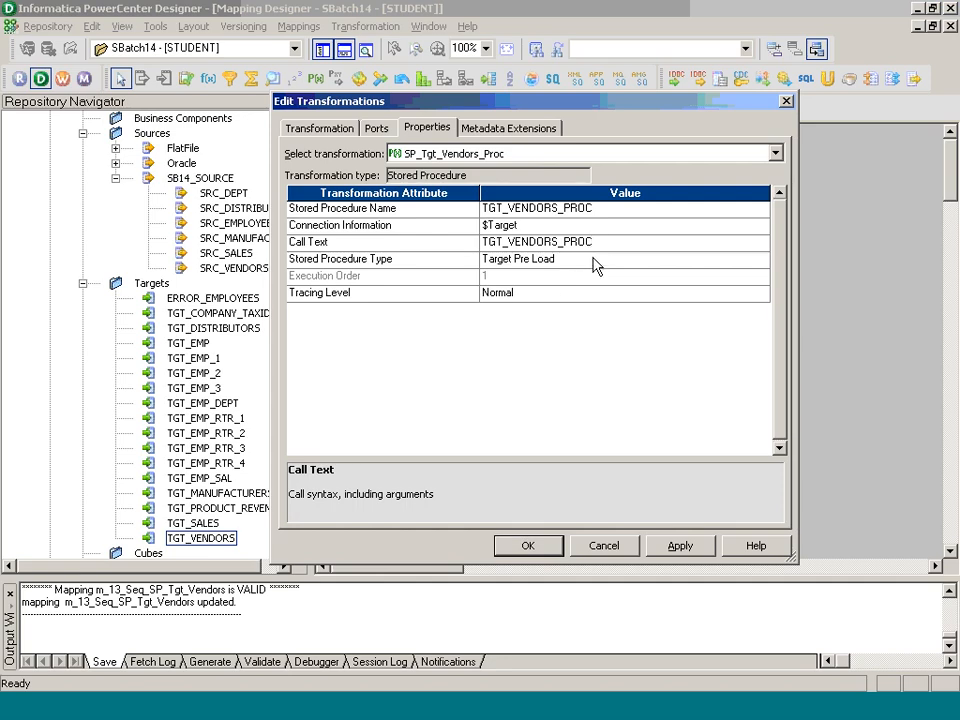
pyautogui.moveTo(602, 244); pyautogui.dragTo(469, 245)
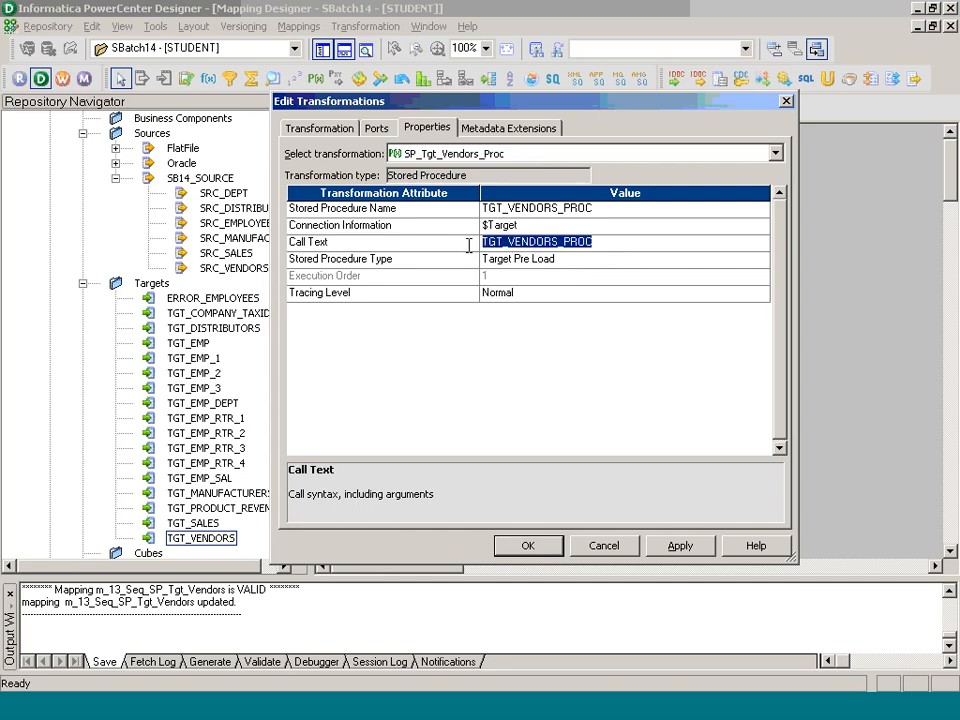
pyautogui.click(566, 266)
pyautogui.click(566, 264)
pyautogui.click(565, 278)
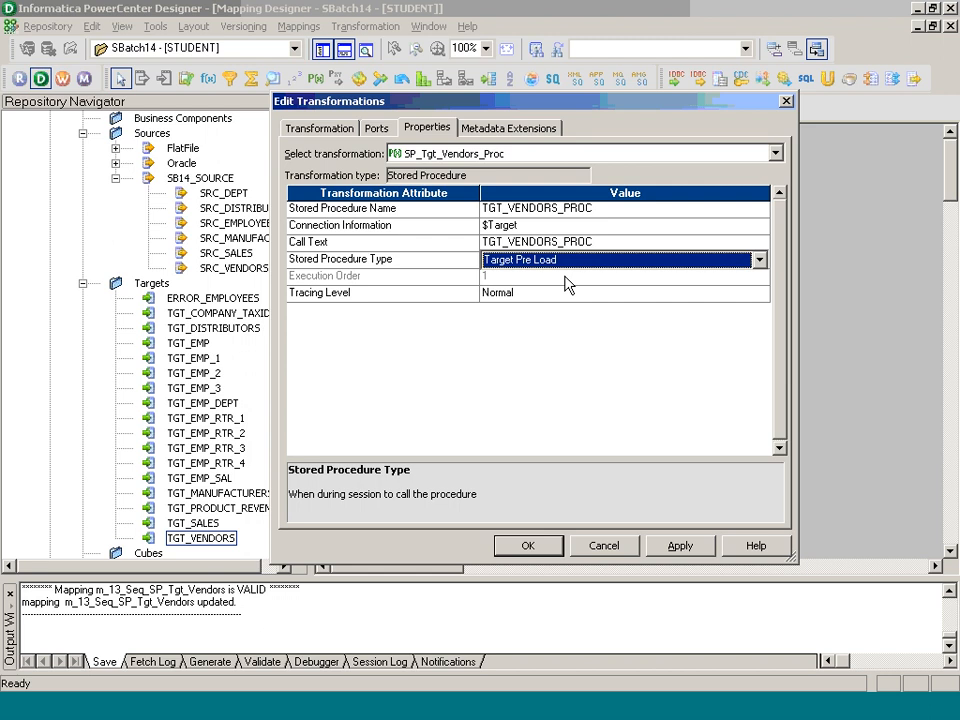
# Step: Try adding one input-only port and one output-only port to SP_Tgt_Vendors_Proc, and delete both ports again
pyautogui.click(372, 133)
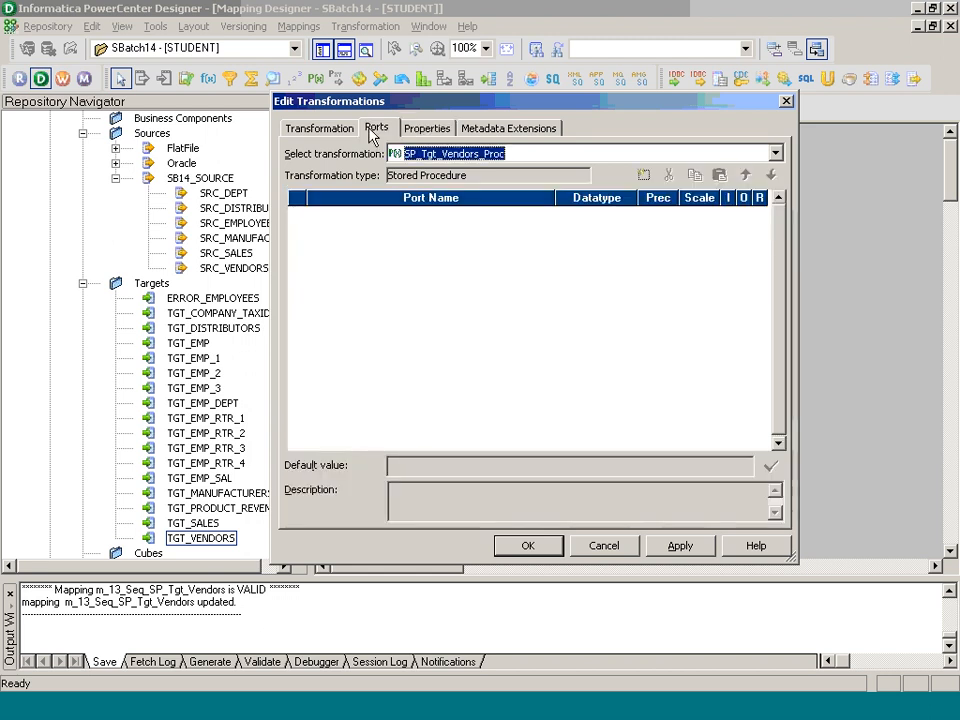
pyautogui.click(644, 177)
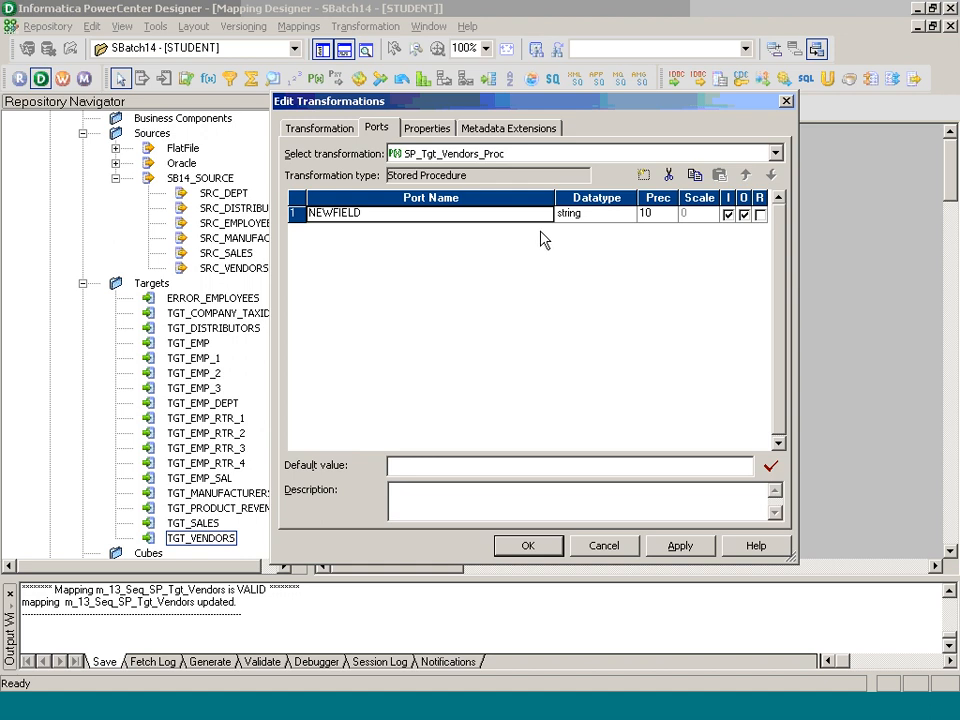
pyautogui.click(643, 177)
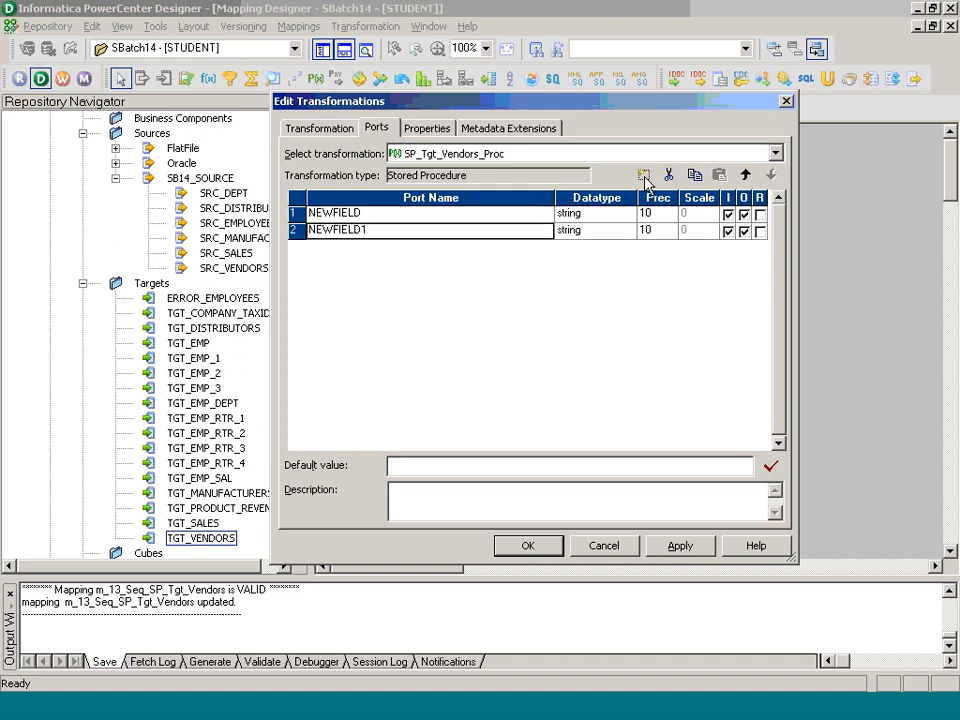
pyautogui.click(728, 231)
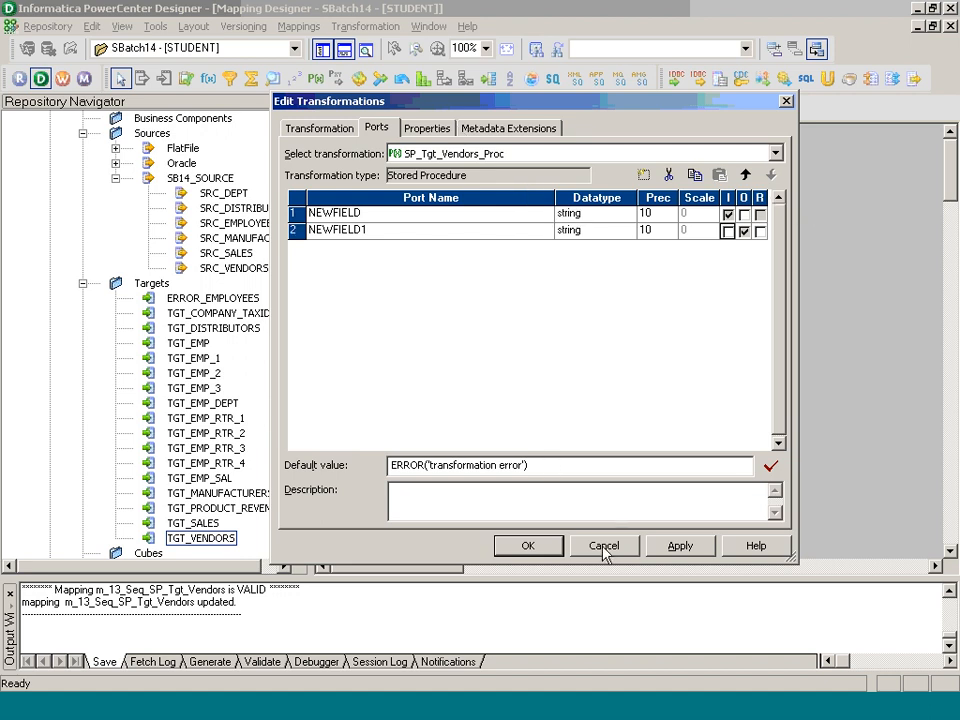
pyautogui.click(668, 175)
pyautogui.click(668, 175)
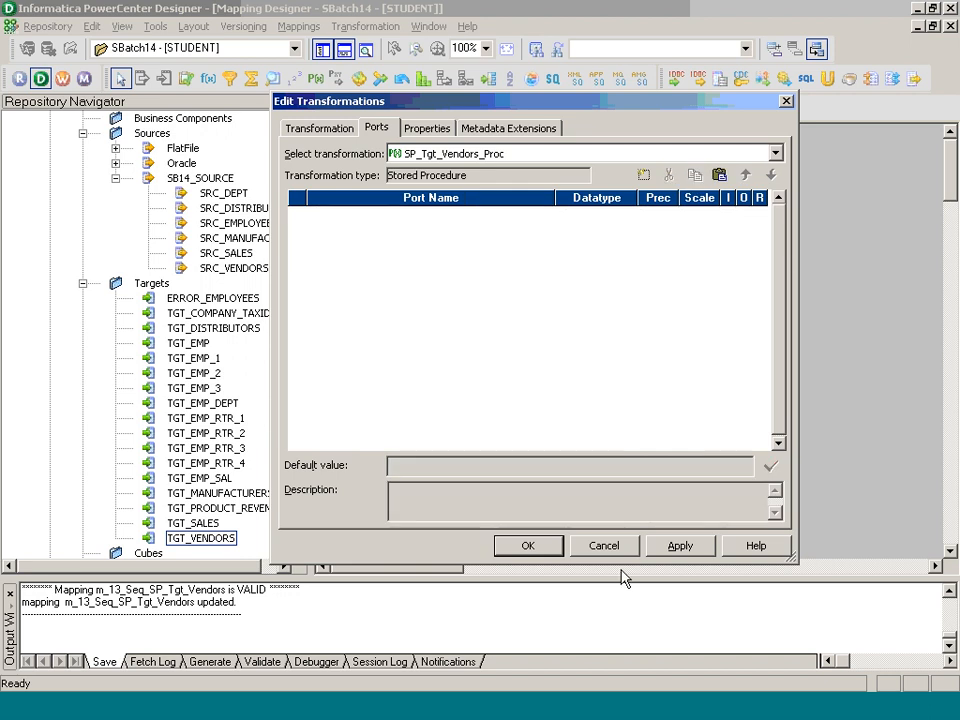
# Step: Accept the transformation settings and collapse SP_Tgt_Vendors_Proc to an icon in the mapping
pyautogui.click(550, 546)
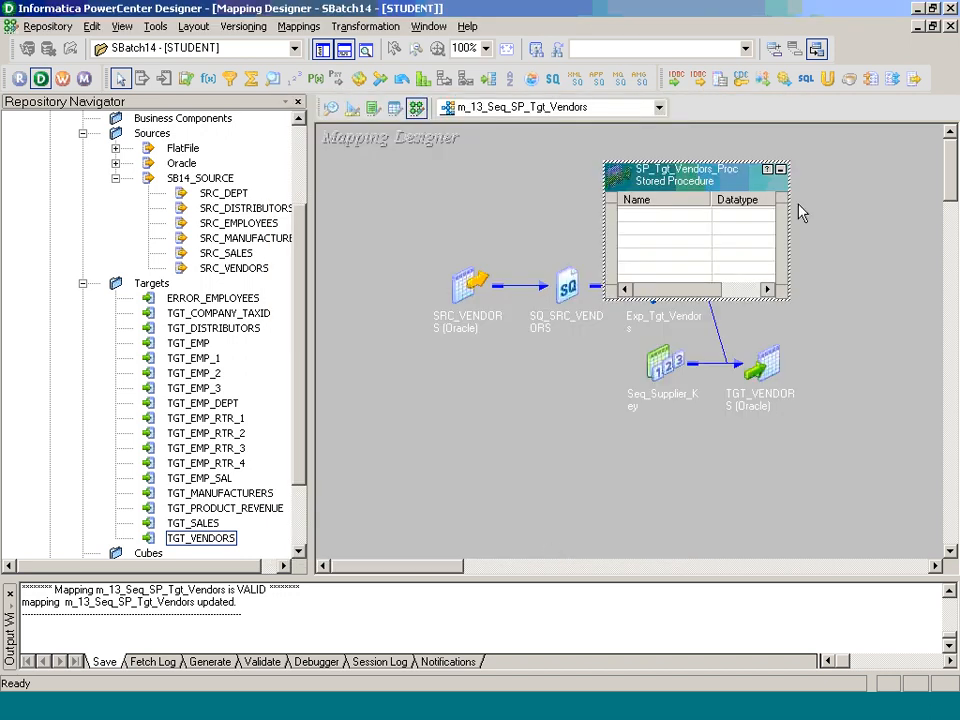
pyautogui.click(781, 169)
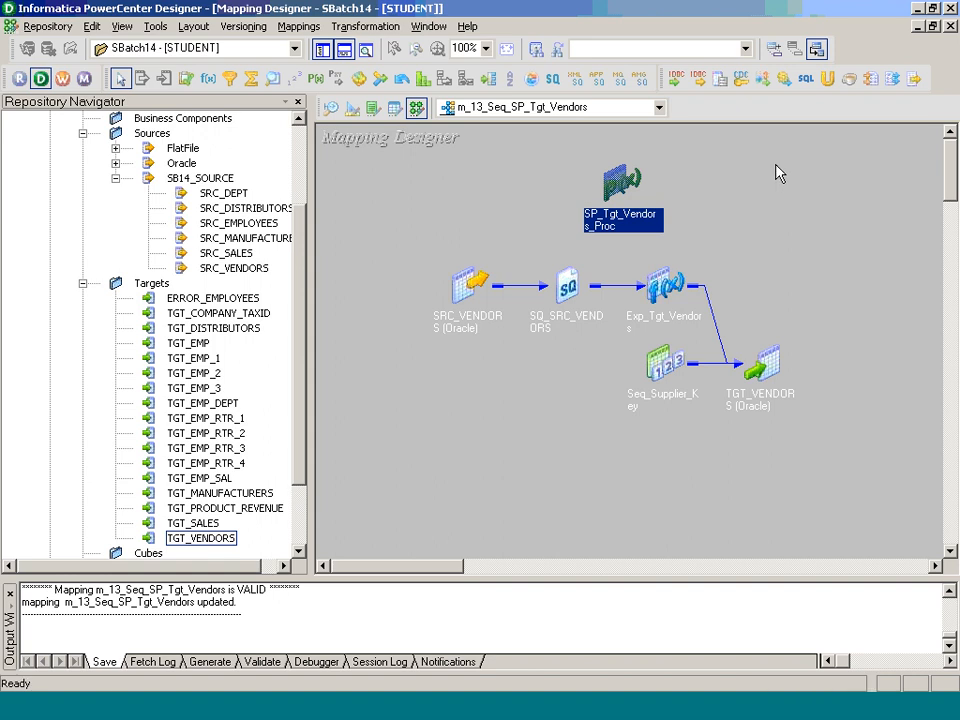
# Step: Reopen SP_Tgt_Vendors_Proc to review its stored procedure type and call text, and collapse it to an icon again
pyautogui.doubleClick(627, 222)
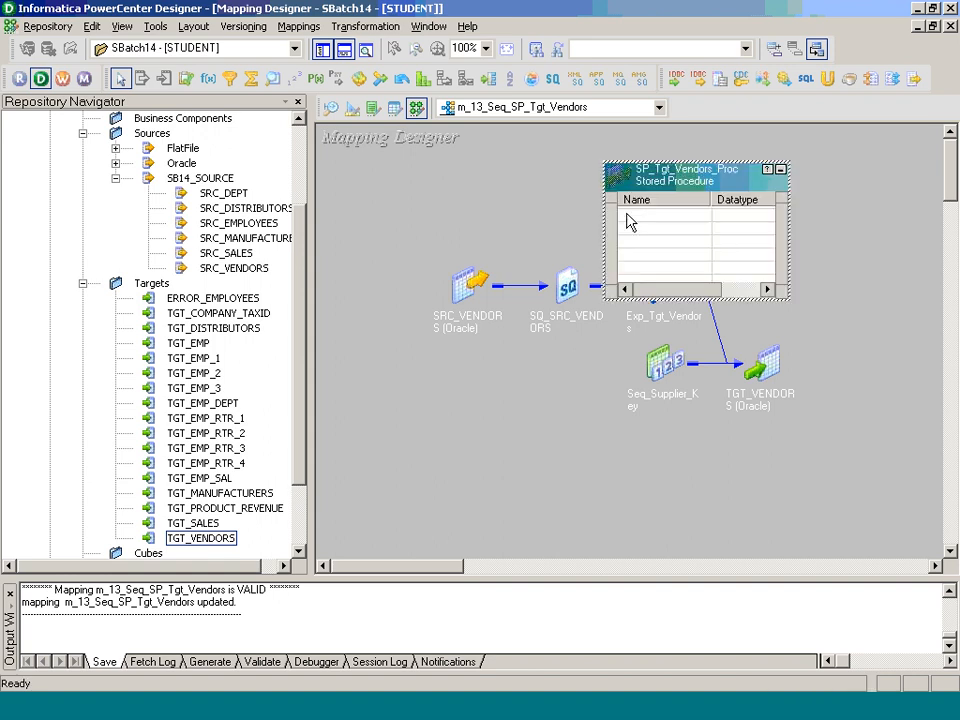
pyautogui.doubleClick(649, 171)
pyautogui.click(432, 128)
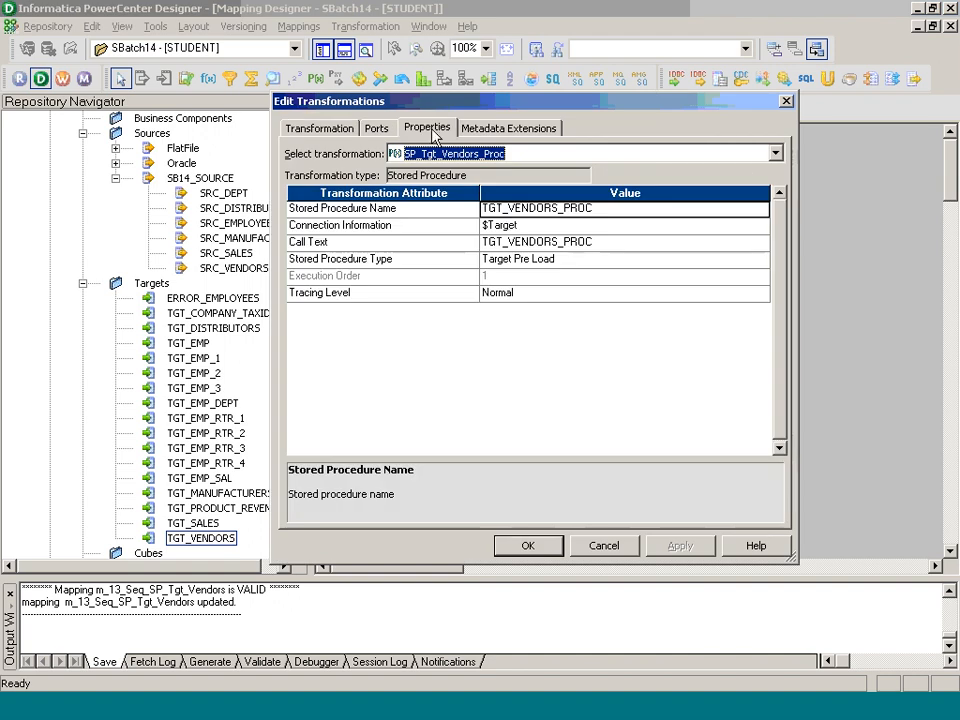
pyautogui.click(596, 262)
pyautogui.click(630, 243)
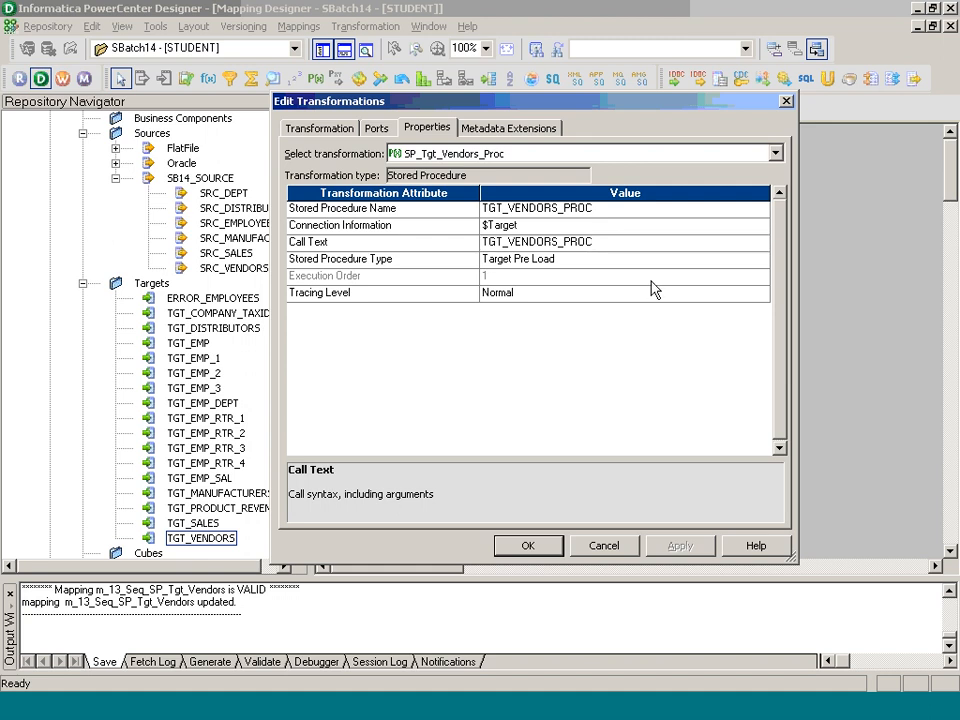
pyautogui.press('Return')
pyautogui.click(780, 169)
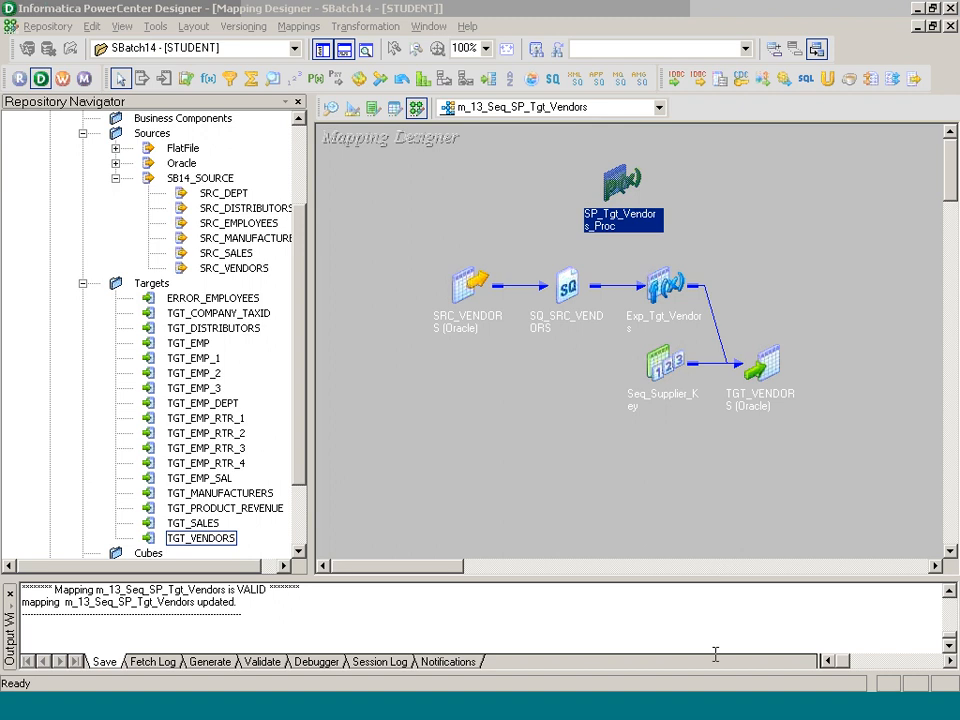
# Step: Save the mapping m_13_Seq_SP_Tgt_Vendors in the SBatch14 folder
pyautogui.click(845, 348)
pyautogui.hotkey('ctrl', 's')
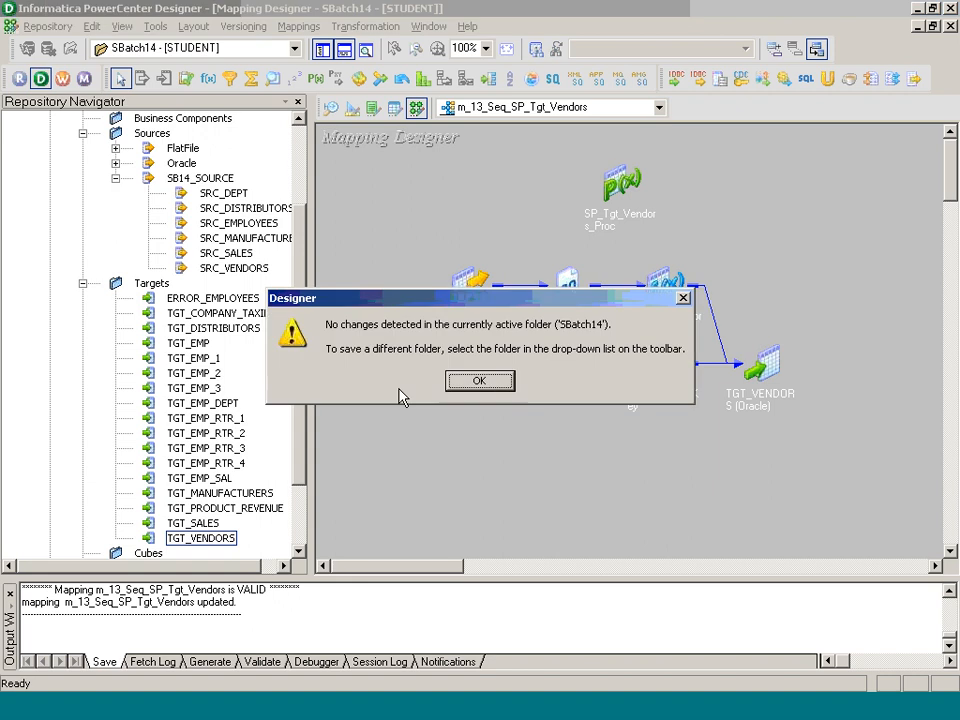
pyautogui.click(488, 384)
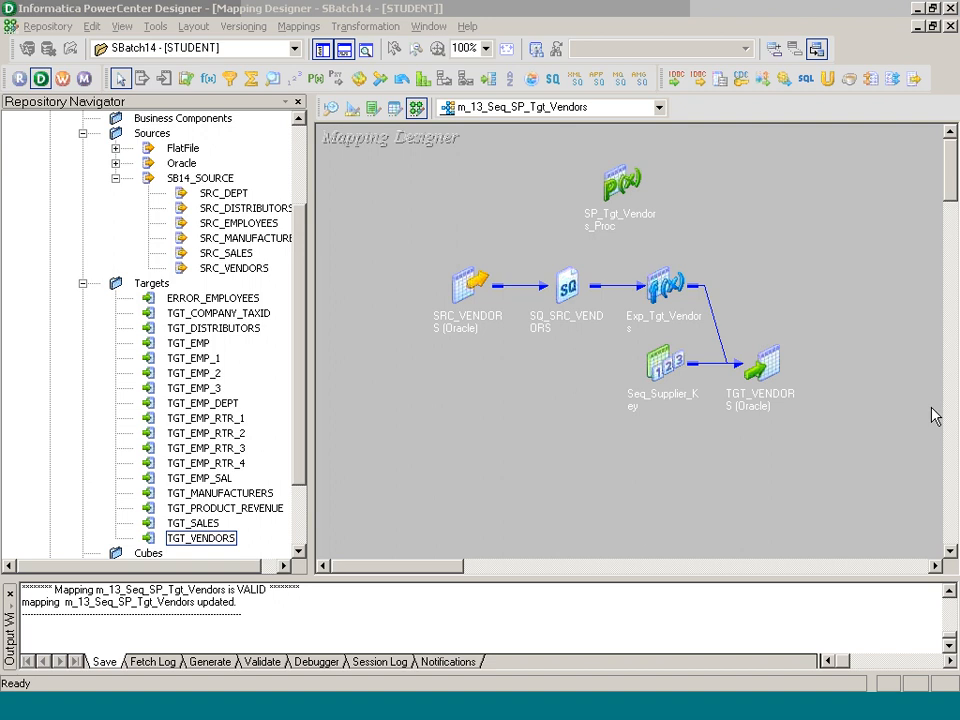
# Step: Move the SP_Tgt_Vendors_Proc icon above Exp_Tgt_Vendors and nudge SQ_SRC_VENDORS slightly toward Exp_Tgt_Vendors
pyautogui.moveTo(610, 200); pyautogui.dragTo(388, 212)
pyautogui.click(503, 455)
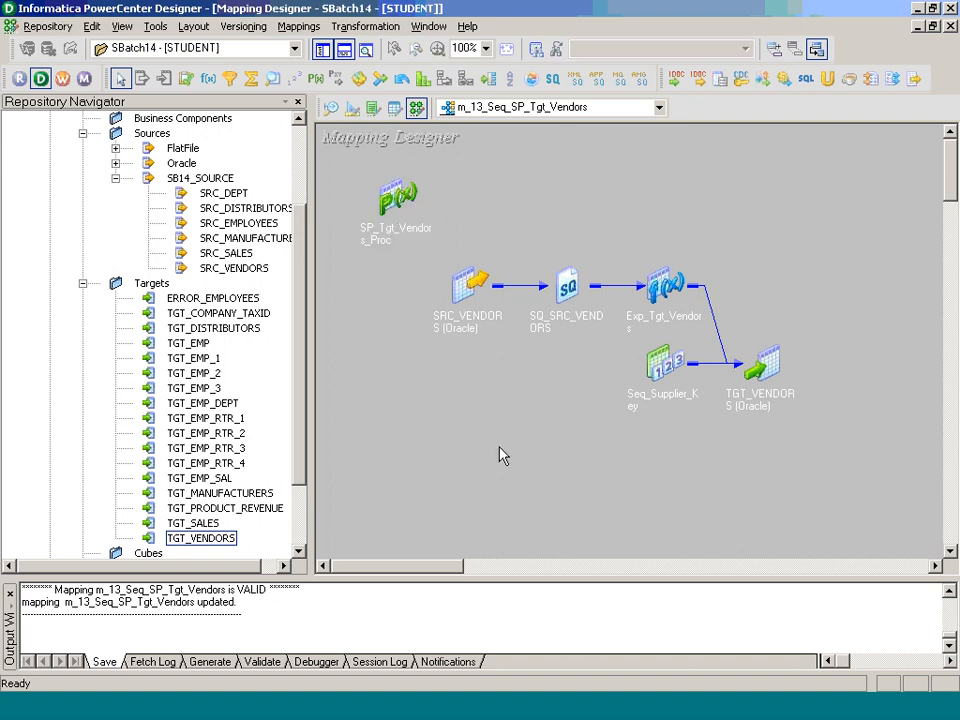
pyautogui.click(403, 202)
pyautogui.moveTo(403, 202); pyautogui.dragTo(686, 176)
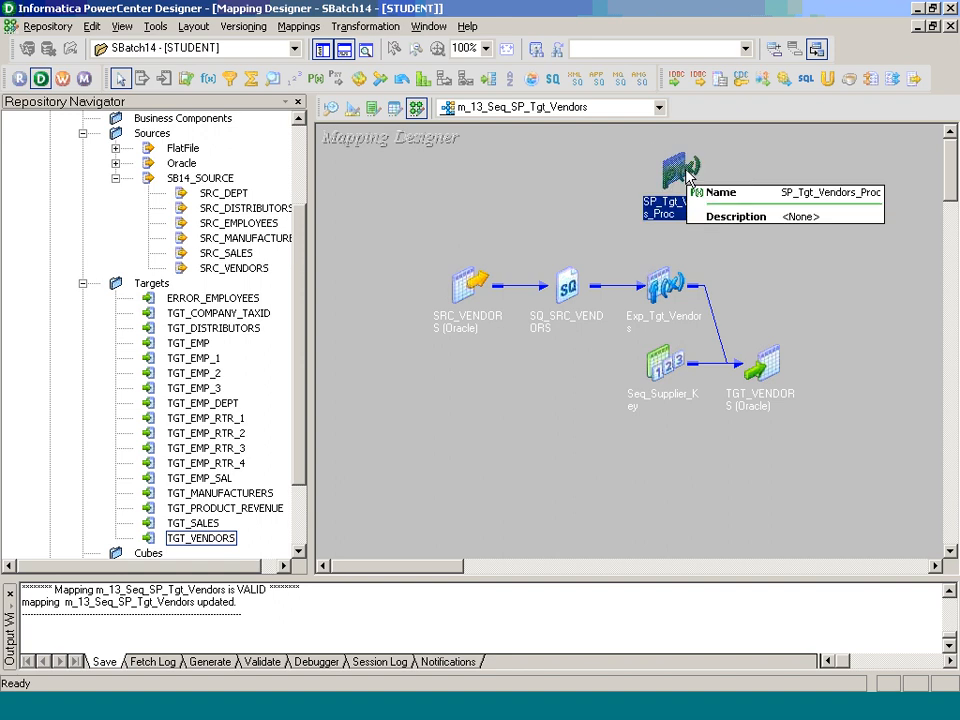
pyautogui.moveTo(567, 286); pyautogui.dragTo(572, 286)
pyautogui.click(686, 372)
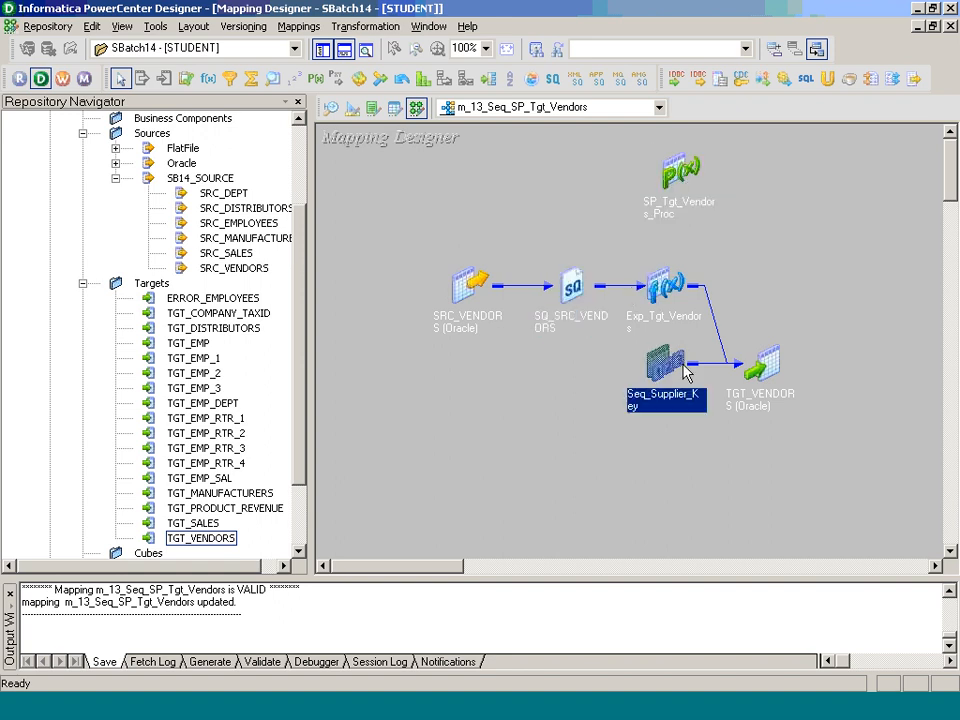
# Step: Reposition the SP_Tgt_Vendors_Proc icon in the empty area above Exp_Tgt_Vendors
pyautogui.click(765, 372)
pyautogui.moveTo(680, 172); pyautogui.dragTo(712, 203)
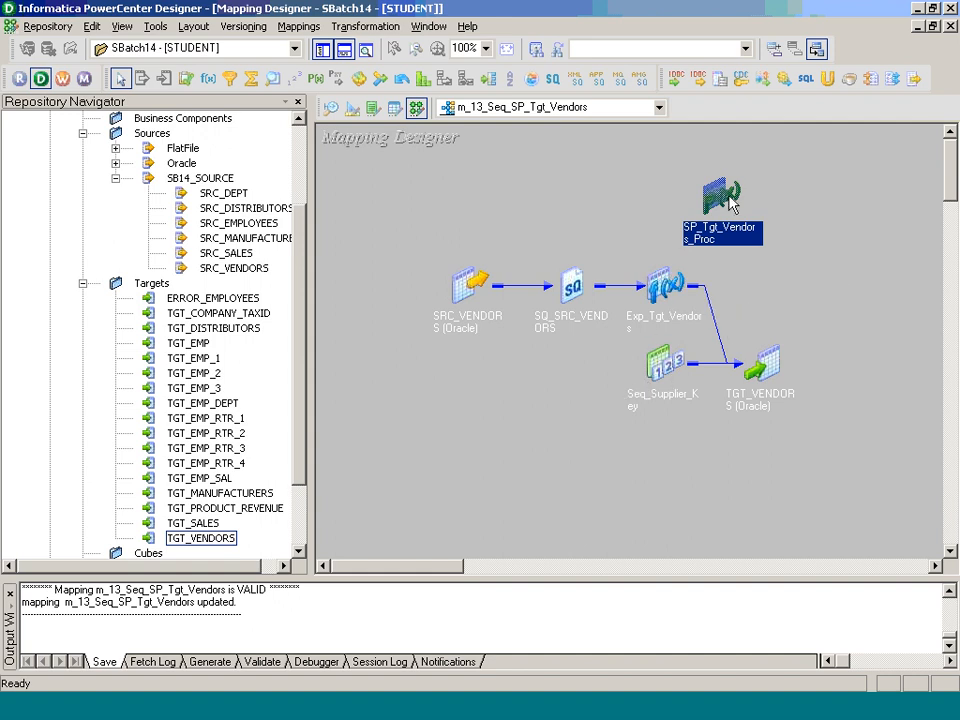
pyautogui.moveTo(722, 196); pyautogui.dragTo(656, 179)
pyautogui.click(765, 211)
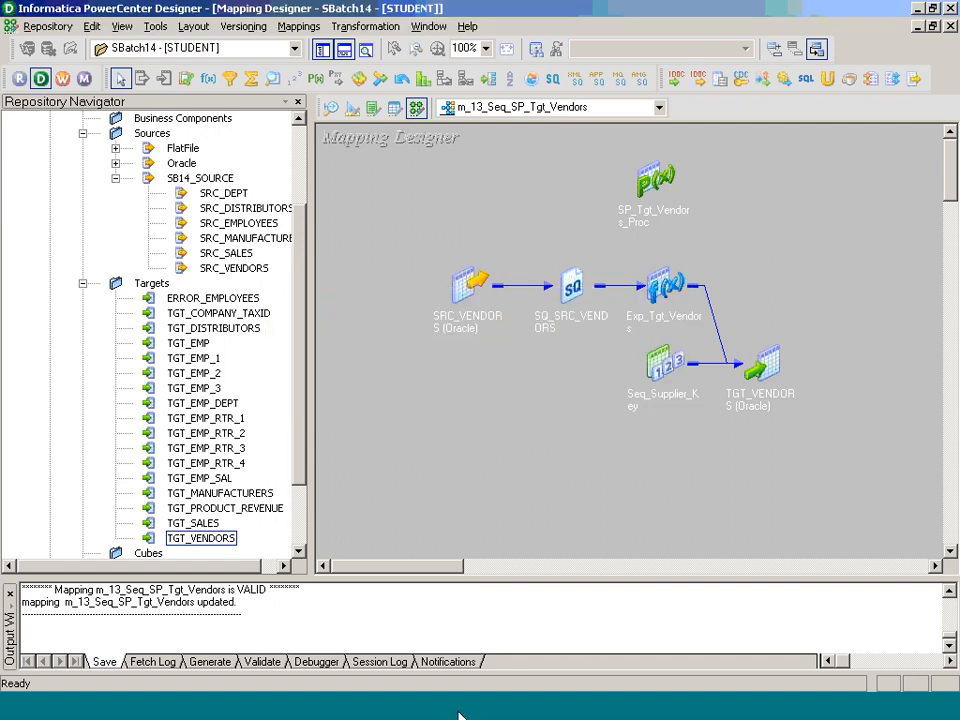
# Step: Switch to Workflow Manager and accept the open task settings of session s_m_13_Seq_SP_Tgt_Vendors
pyautogui.click(297, 705)
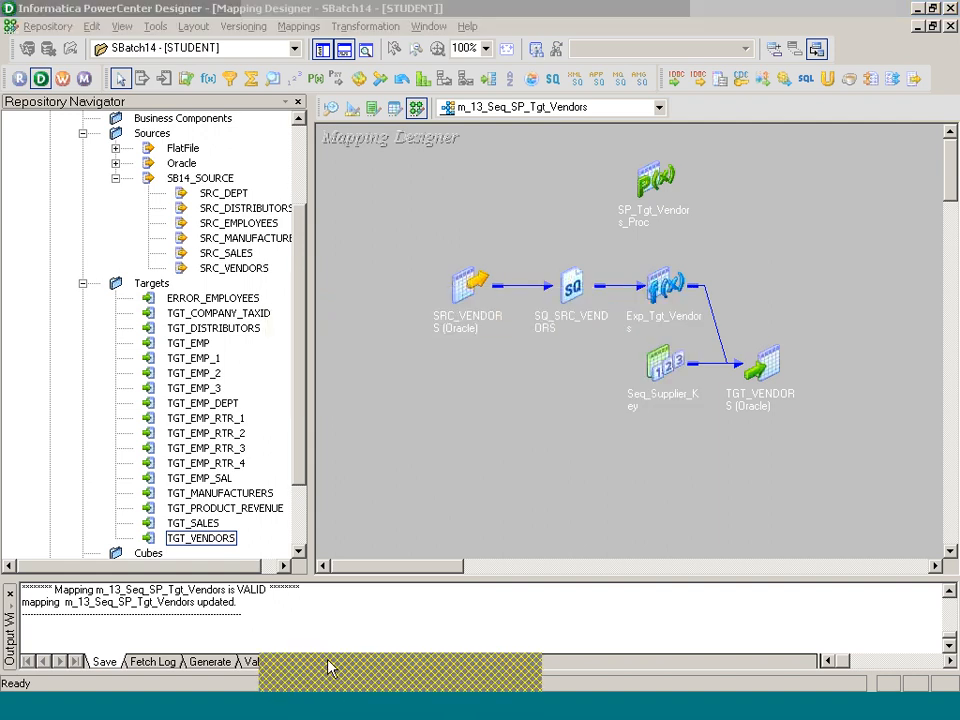
pyautogui.click(328, 659)
pyautogui.click(328, 658)
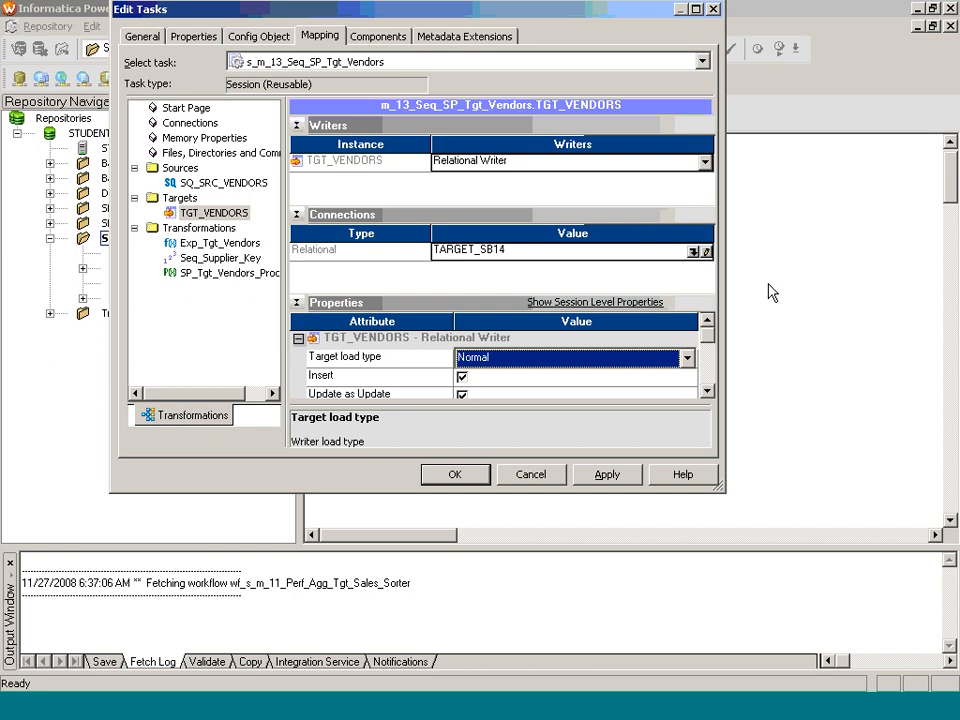
pyautogui.click(458, 474)
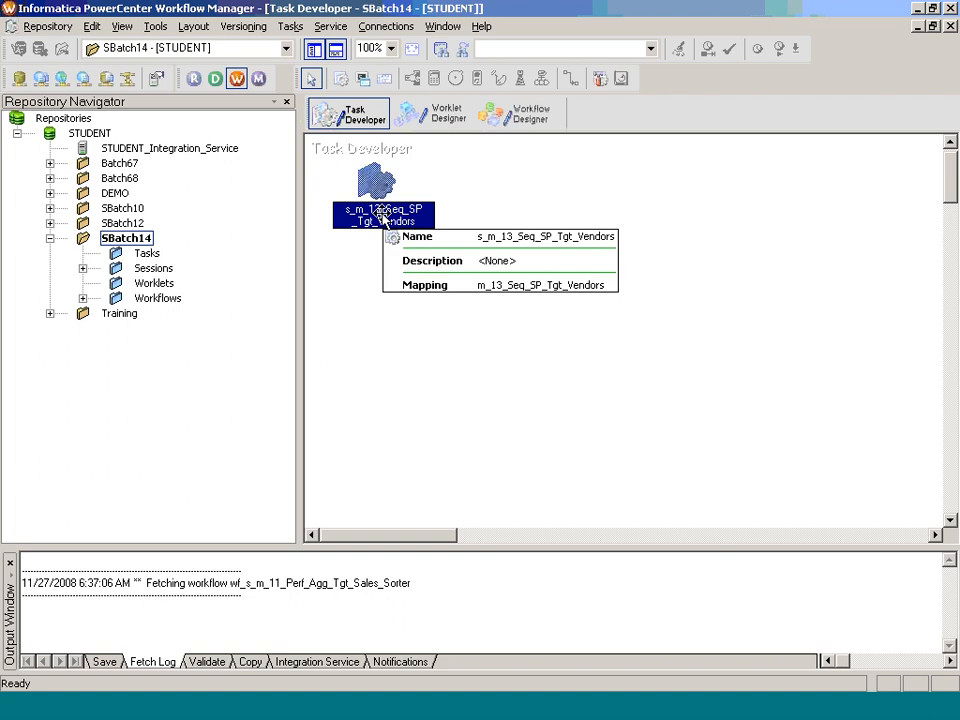
# Step: Reopen session s_m_13_Seq_SP_Tgt_Vendors and review the mapping settings of SQ_SRC_VENDORS and TGT_VENDORS, including the target load type
pyautogui.doubleClick(382, 216)
pyautogui.click(320, 36)
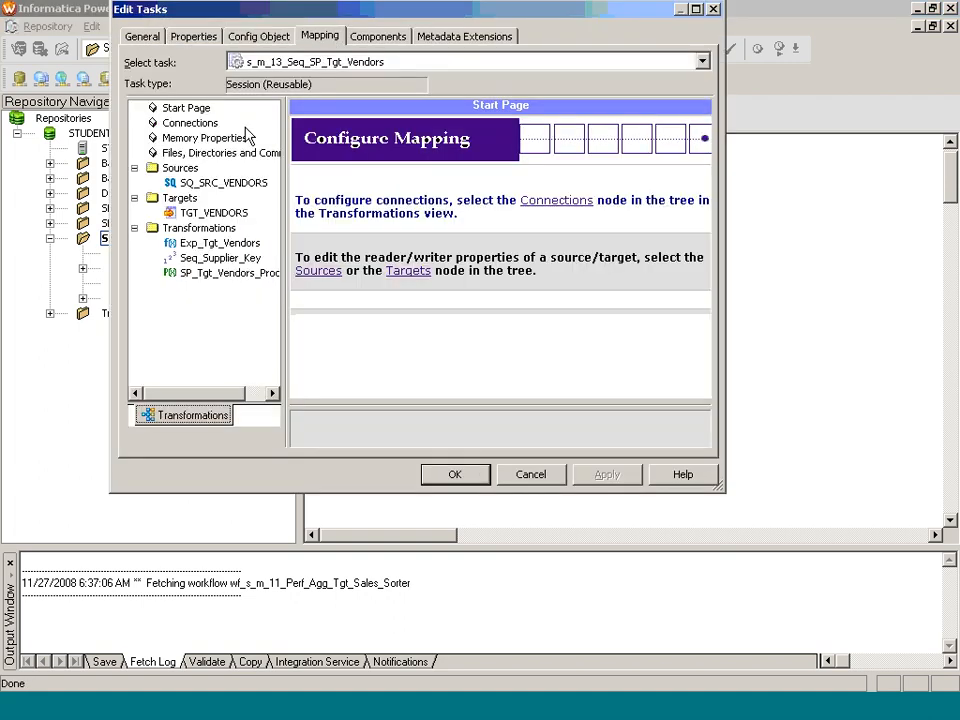
pyautogui.click(223, 183)
pyautogui.click(228, 214)
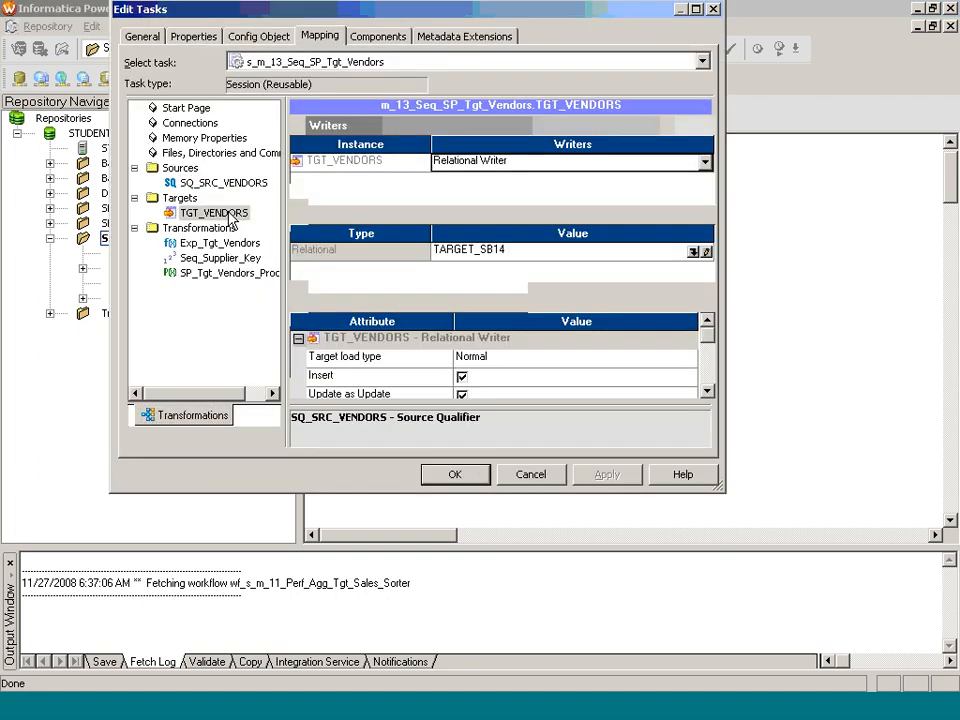
pyautogui.click(516, 359)
pyautogui.click(517, 362)
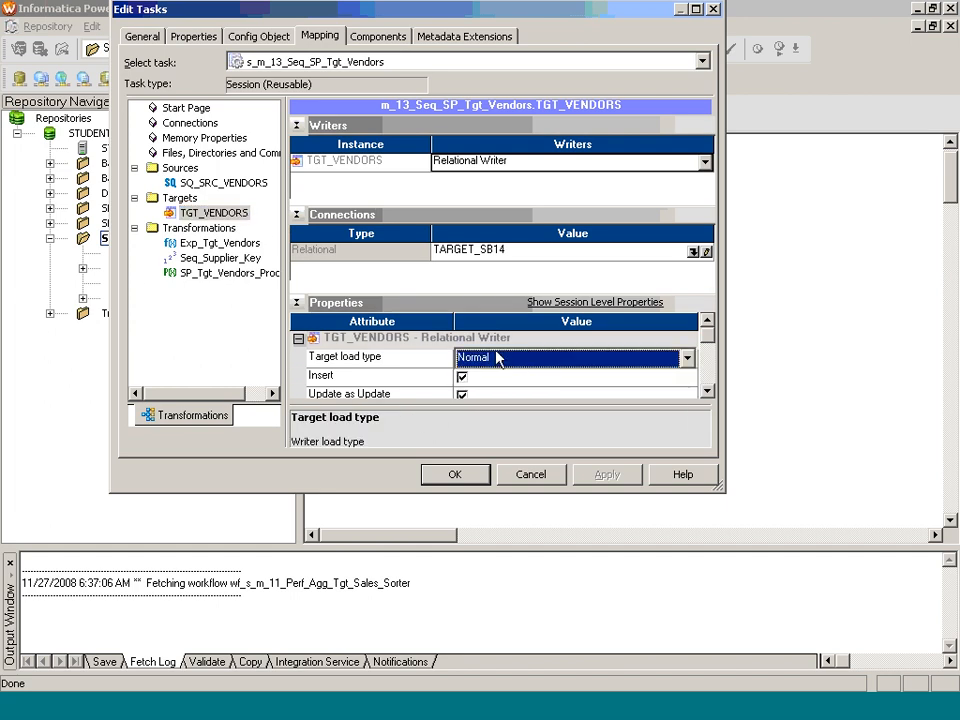
# Step: Set the connection information of SP_Tgt_Vendors_Proc in the session to the relational connection object TARGET_SB14
pyautogui.click(236, 273)
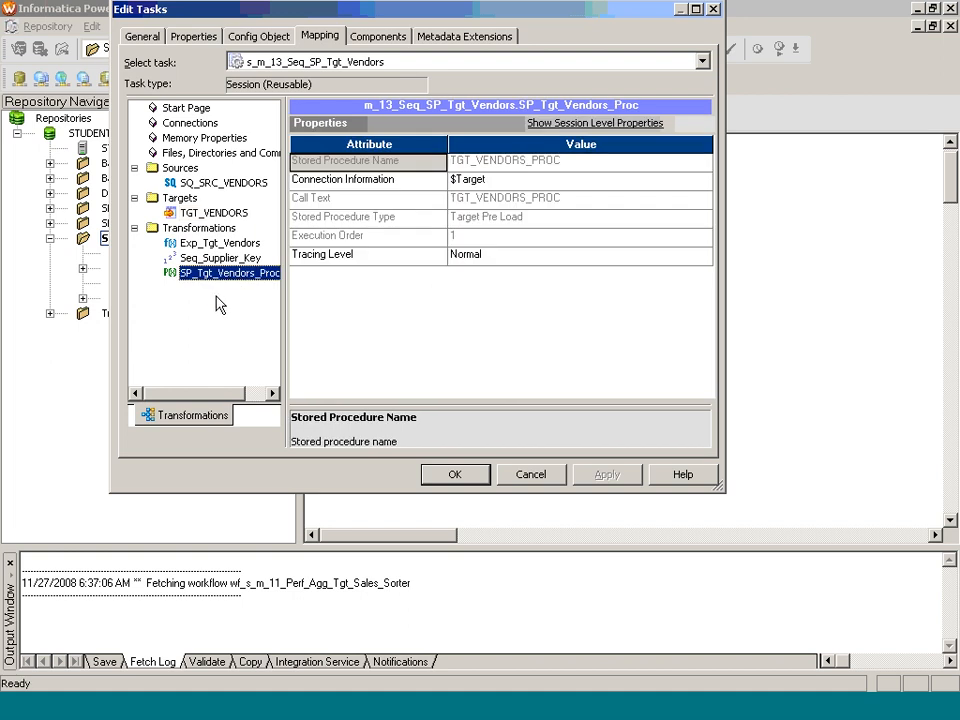
pyautogui.click(195, 228)
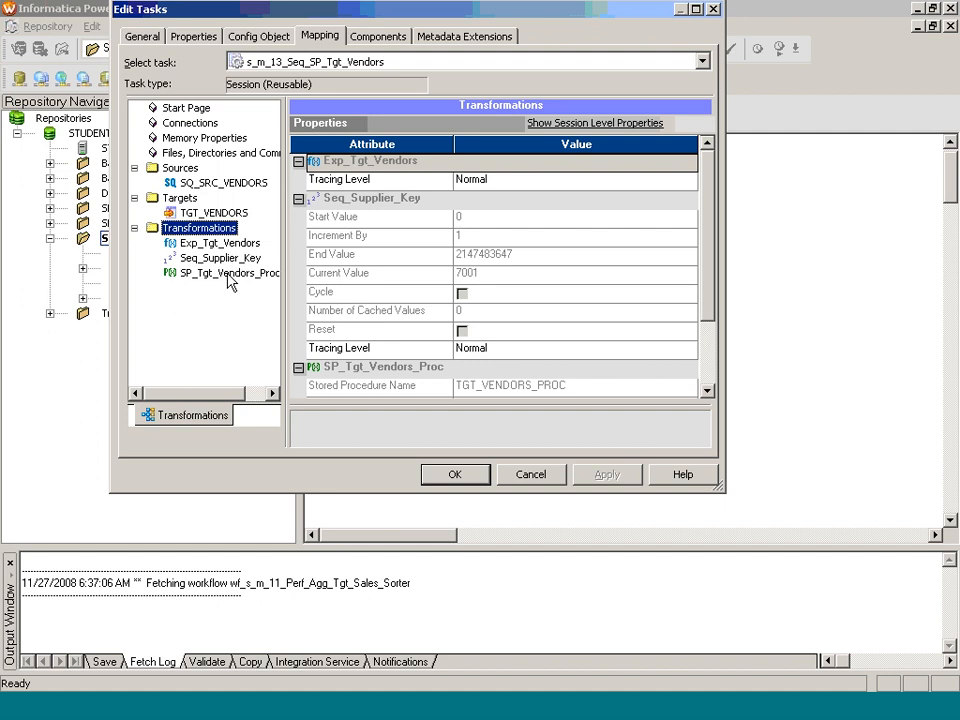
pyautogui.click(228, 277)
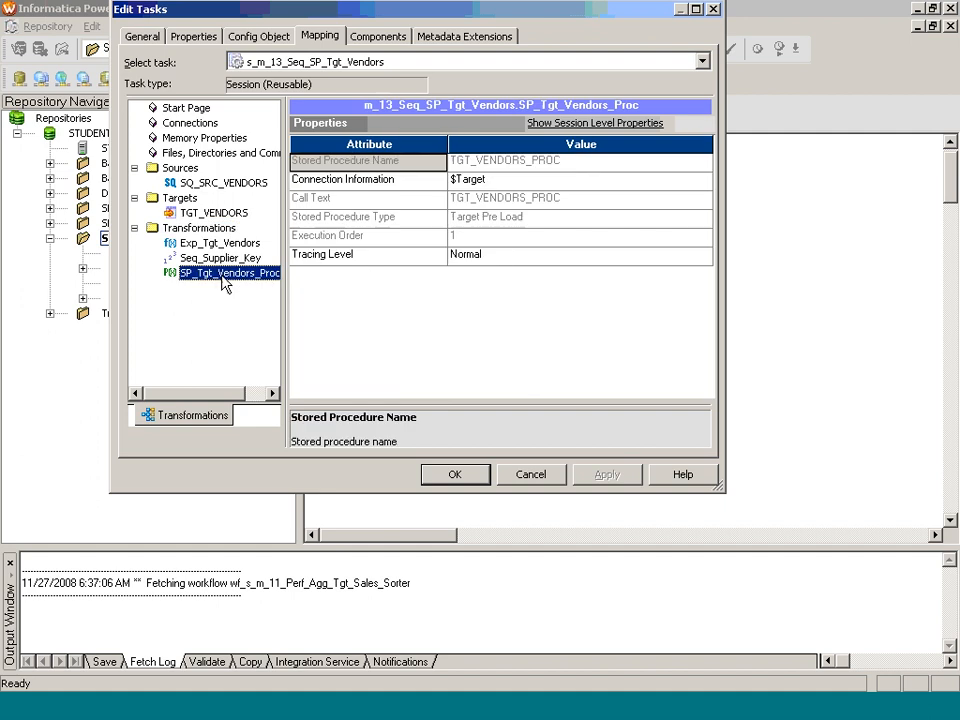
pyautogui.click(707, 182)
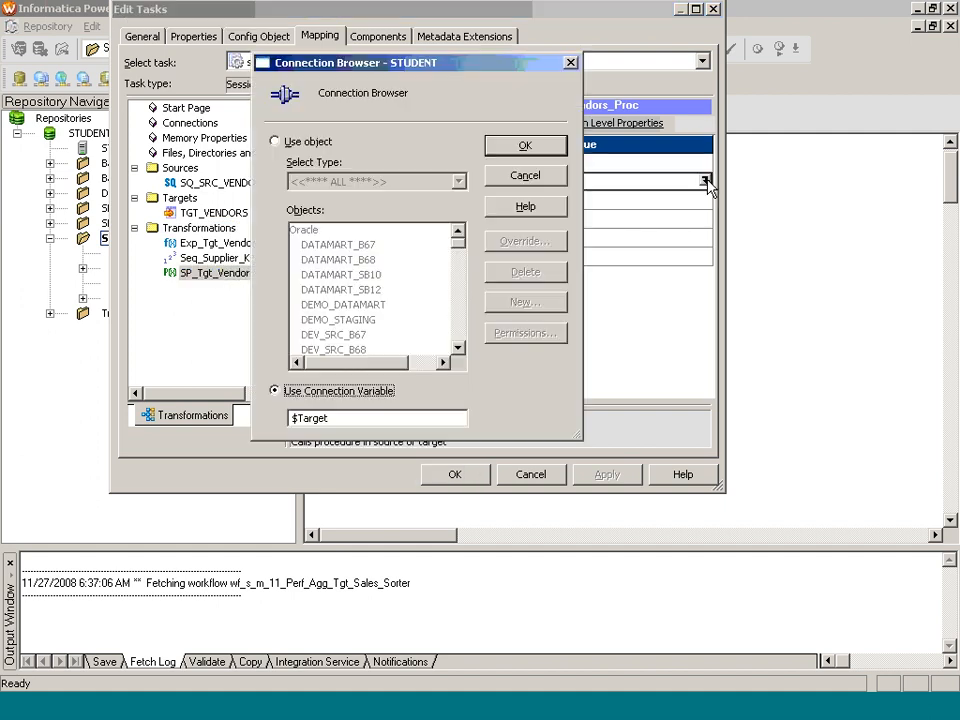
pyautogui.click(296, 146)
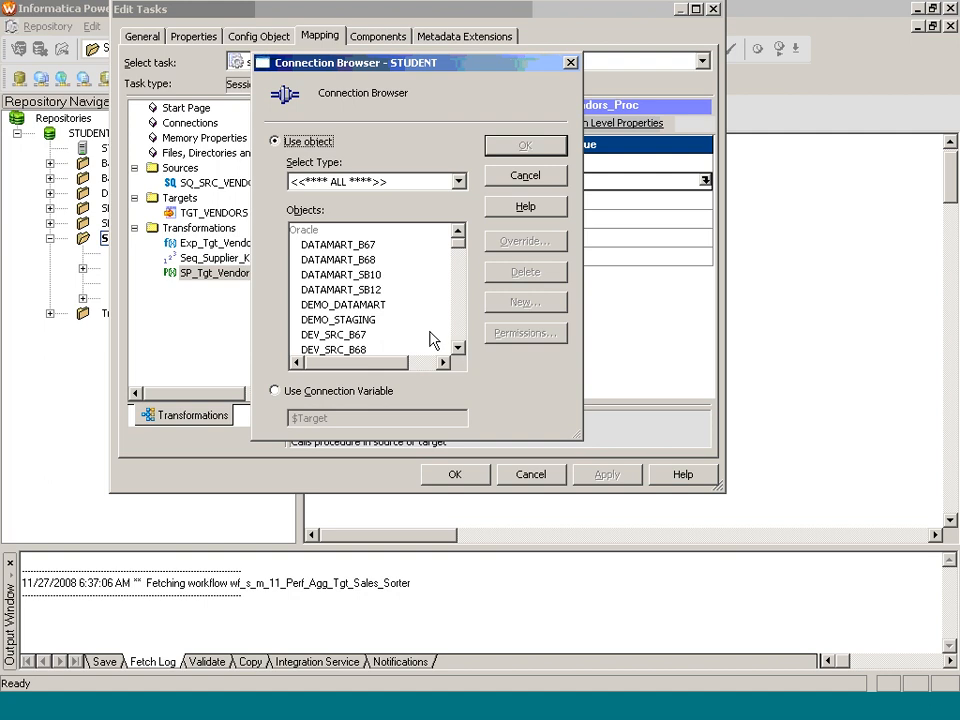
pyautogui.click(375, 319)
pyautogui.press('t')
pyautogui.scroll(-1, 375, 320)
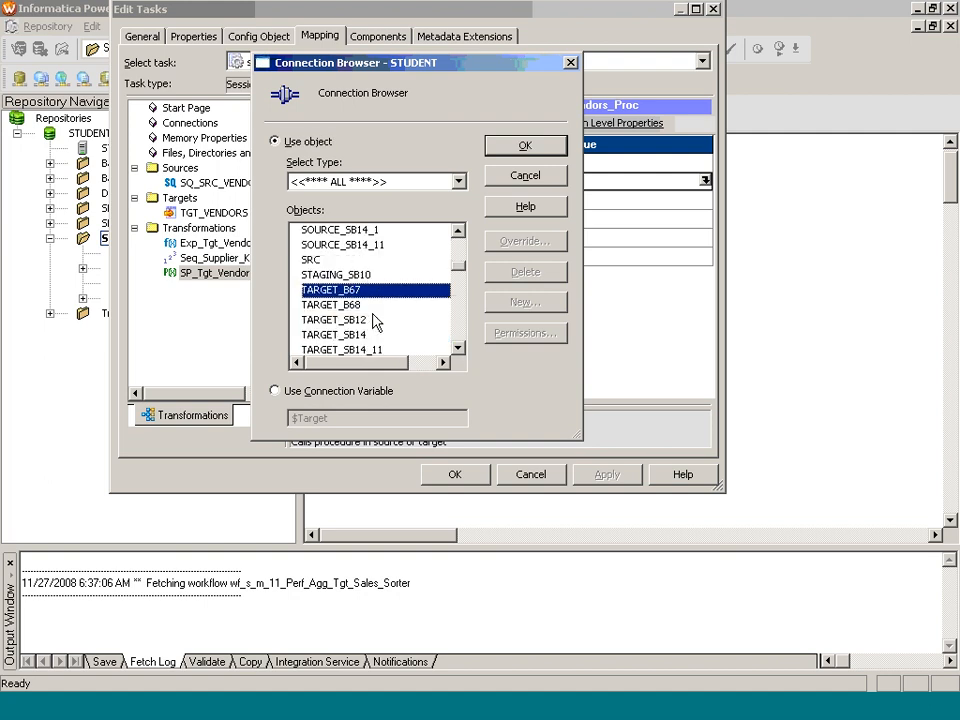
pyautogui.scroll(-1, 375, 320)
pyautogui.click(358, 294)
pyautogui.click(526, 150)
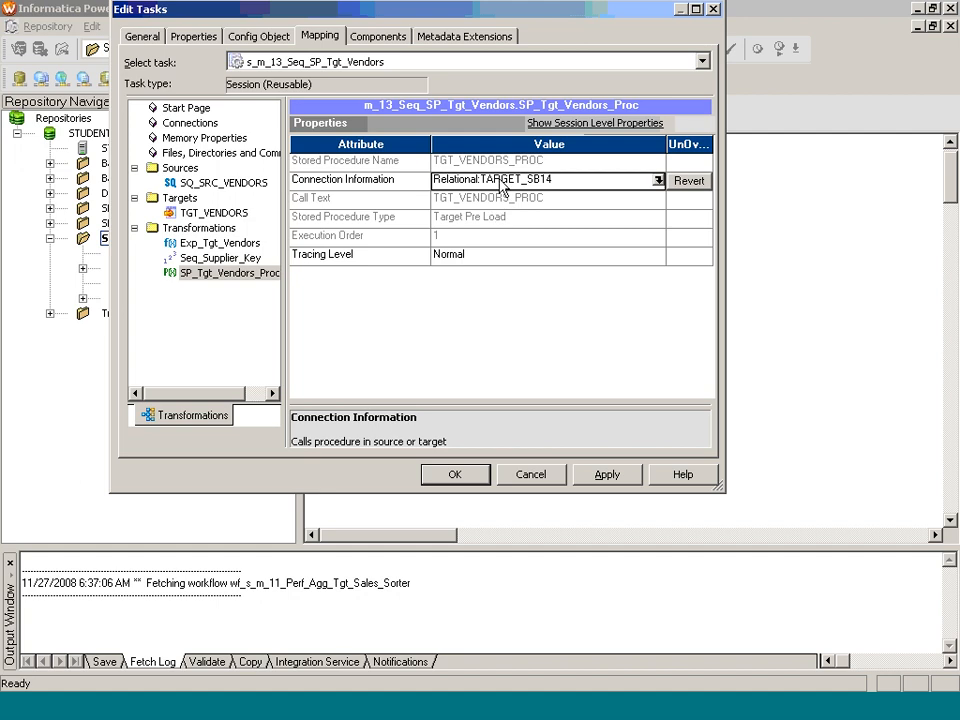
# Step: Accept the edited session settings and save the session in the SBatch14 folder
pyautogui.click(477, 480)
pyautogui.hotkey('ctrl', 's')
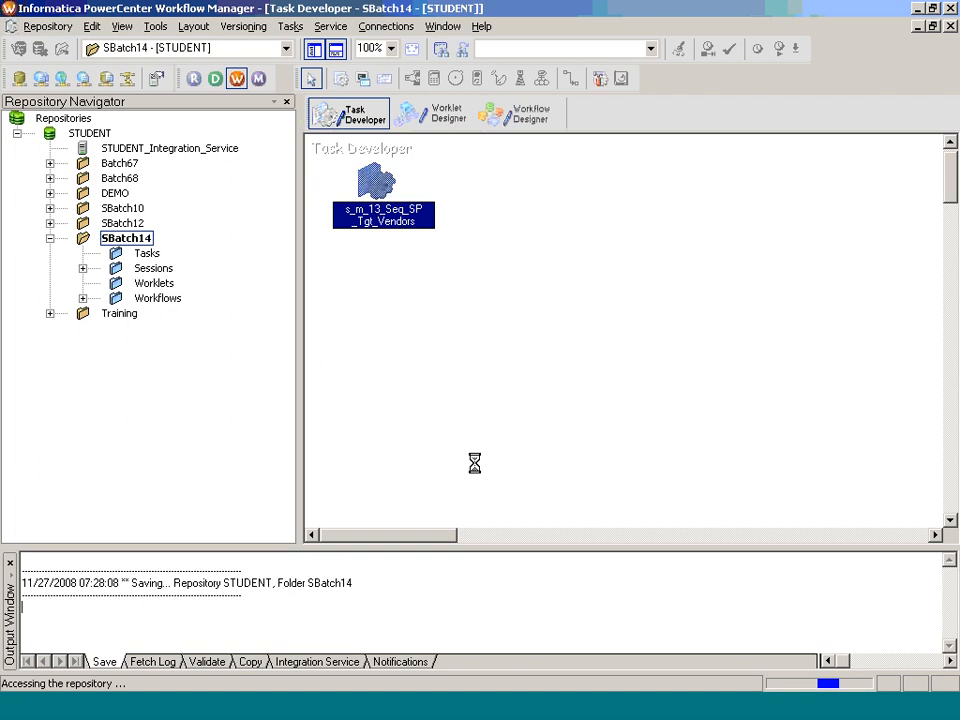
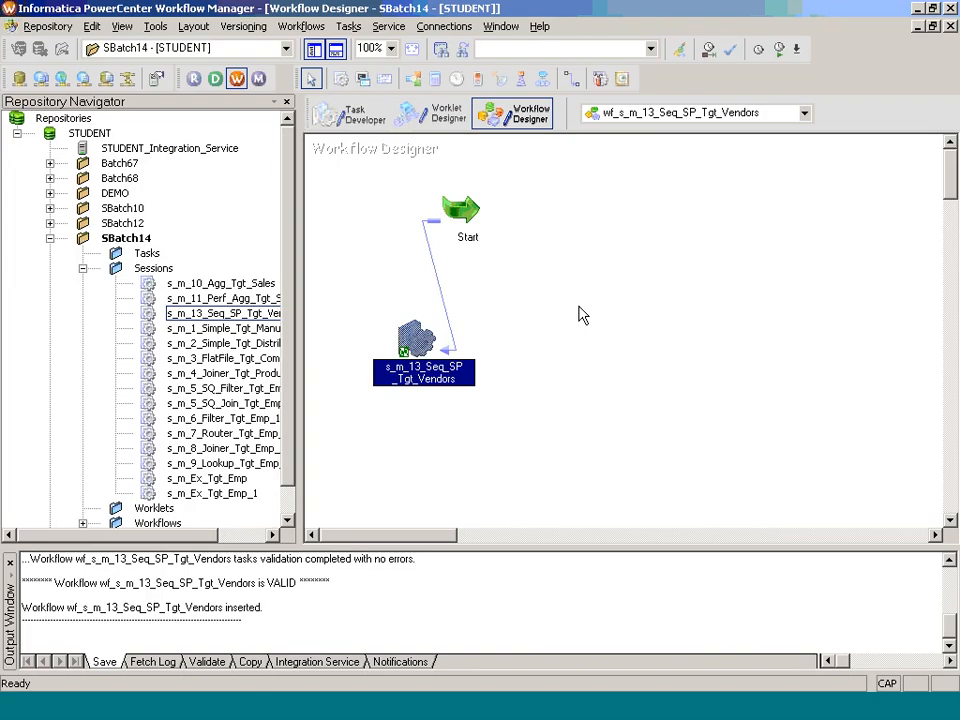
# Step: Start the workflow wf_s_m_13_Seq_SP_Tgt_Vendors from the Workflow Designer
pyautogui.rightClick(587, 262)
pyautogui.click(644, 449)
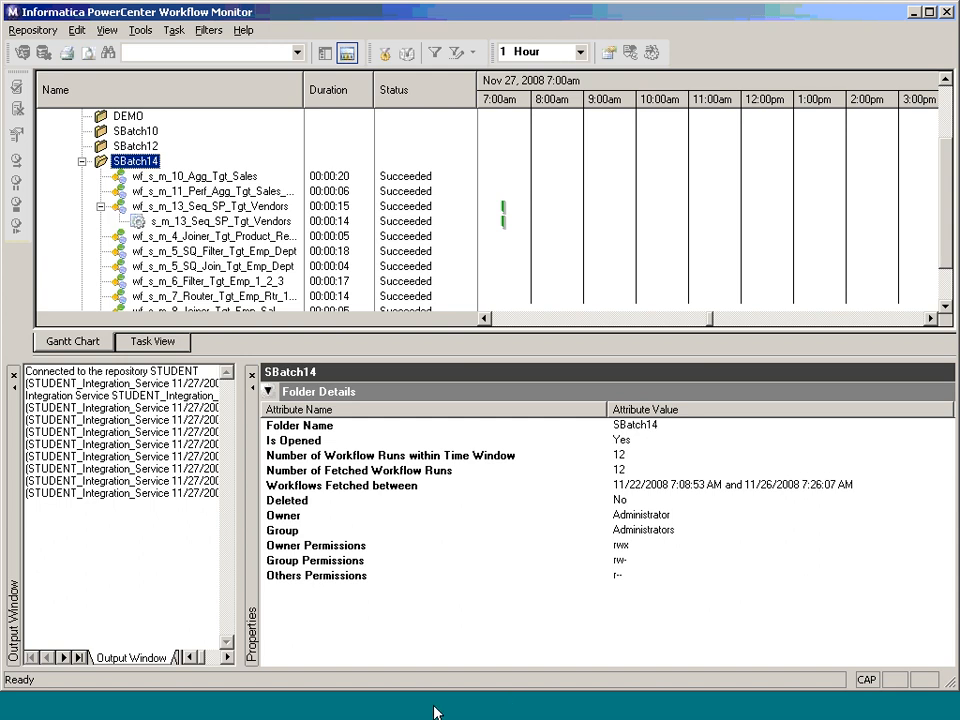
# Step: Switch to TOAD, rerun the SELECT on TGT_VENDORS and examine the SUPPLIER_KEY values through the last row
pyautogui.click(399, 705)
pyautogui.press('F9')
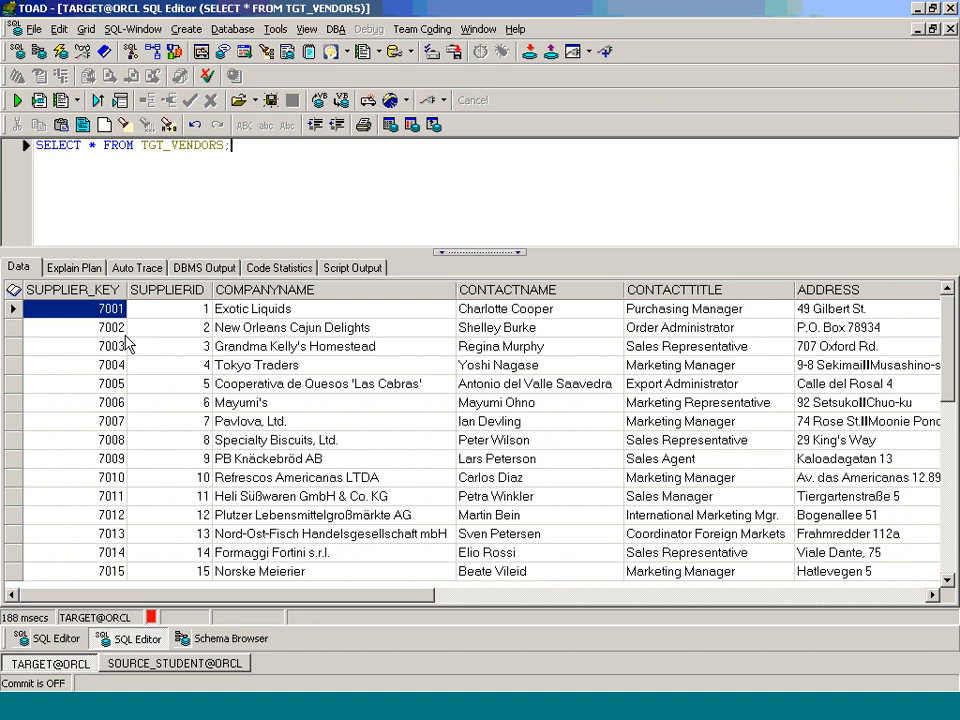
pyautogui.press('Down')
pyautogui.press('Down')
pyautogui.press('Down')
pyautogui.press('Down')
pyautogui.press('Down')
pyautogui.press('Down')
pyautogui.press('Down')
pyautogui.press('Down')
pyautogui.press('Down')
pyautogui.press('Down')
pyautogui.press('Down')
pyautogui.press('Down')
pyautogui.press('Down')
pyautogui.press('Down')
pyautogui.press('Down')
pyautogui.press('Down')
pyautogui.press('Down')
pyautogui.press('Down')
pyautogui.press('Down')
pyautogui.press('Down')
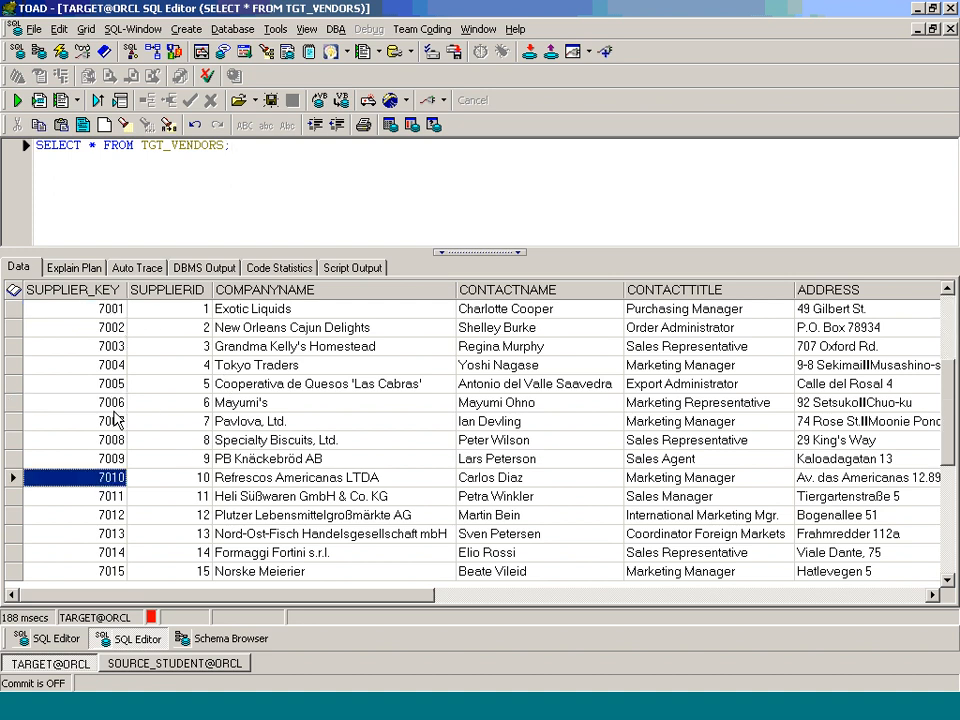
pyautogui.press('Down')
pyautogui.press('Down')
pyautogui.press('Down')
pyautogui.press('Down')
pyautogui.press('Down')
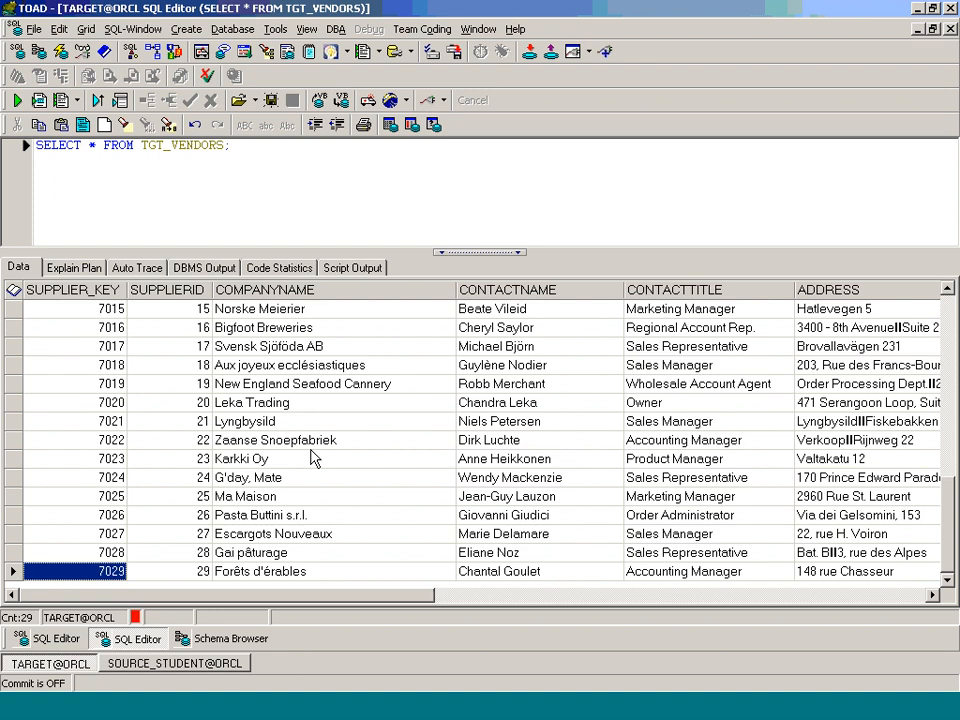
# Step: Switch to Paint to review the NextVal and CurrVal sequence diagram, and return to the TGT_VENDORS rows in TOAD
pyautogui.click(441, 709)
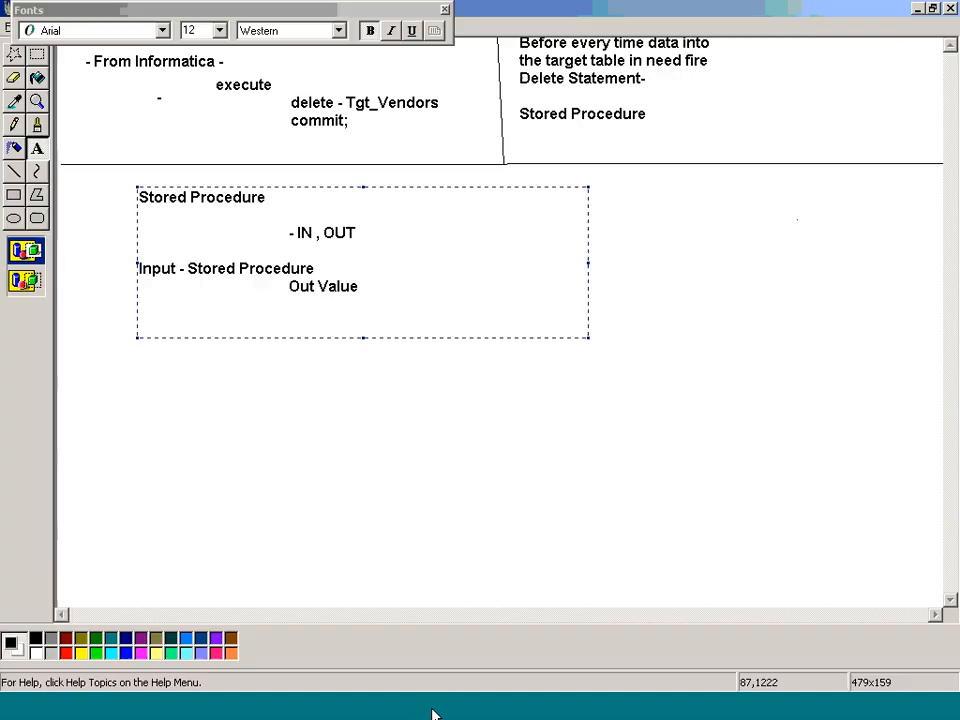
pyautogui.scroll(15, 650, 240)
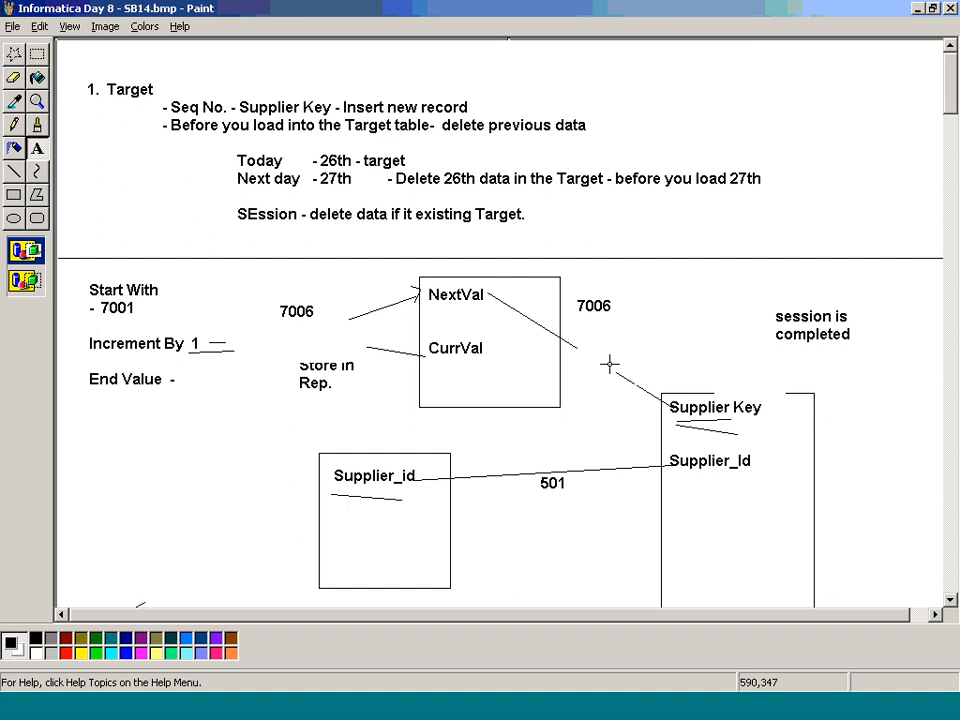
pyautogui.hotkey('alt', 'Tab')
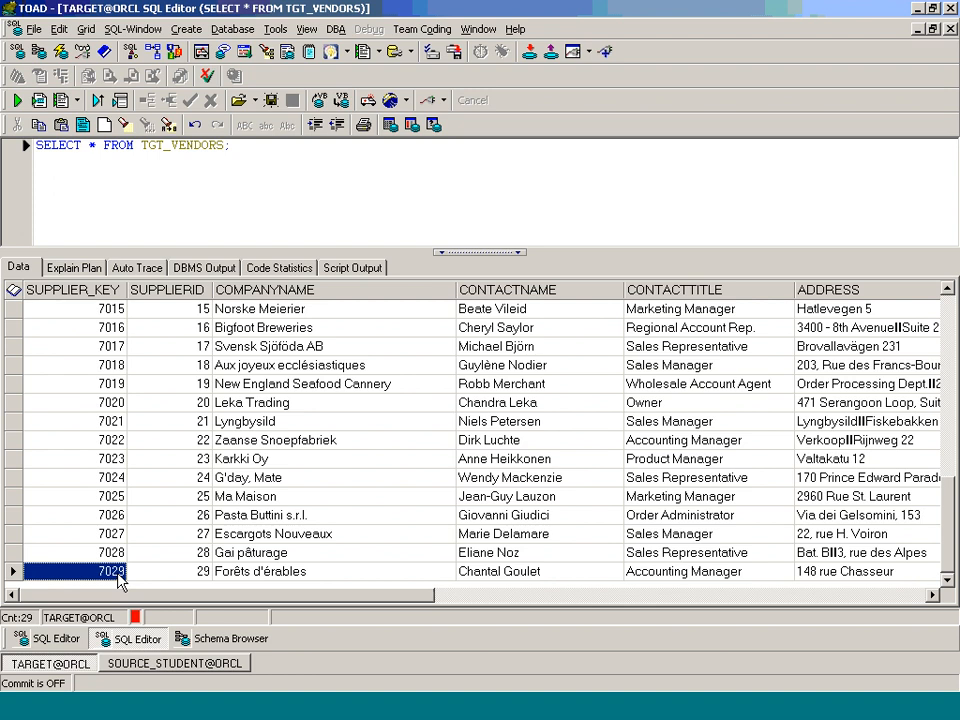
# Step: Switch to PowerCenter Designer and check the Current Value property of the sequence transformation Seq_Supplier_Key
pyautogui.hotkey('alt', 'Tab')
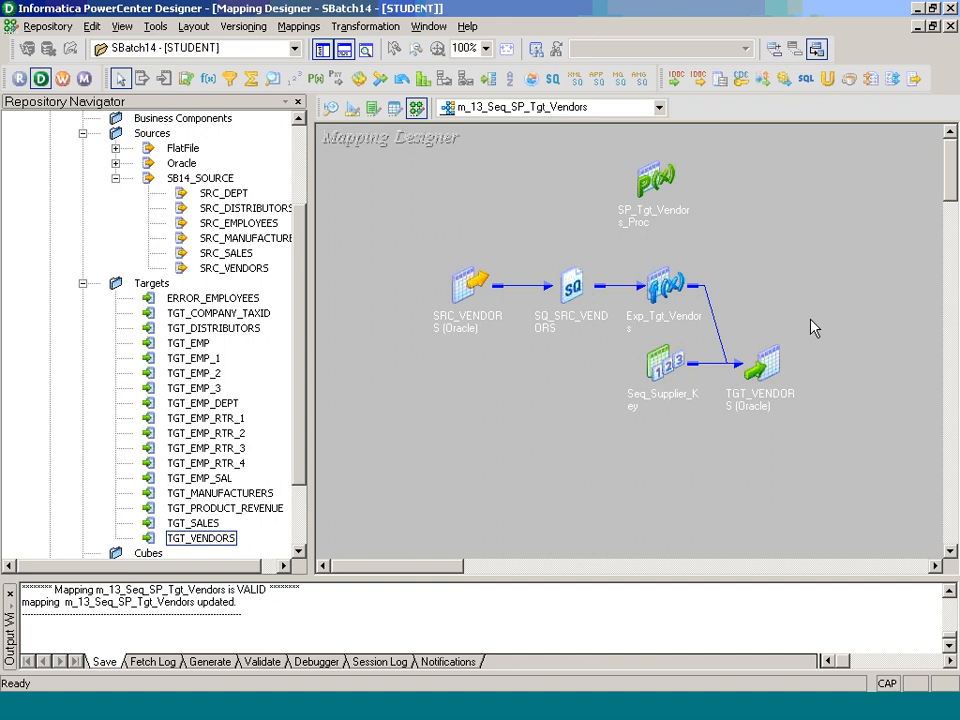
pyautogui.doubleClick(677, 361)
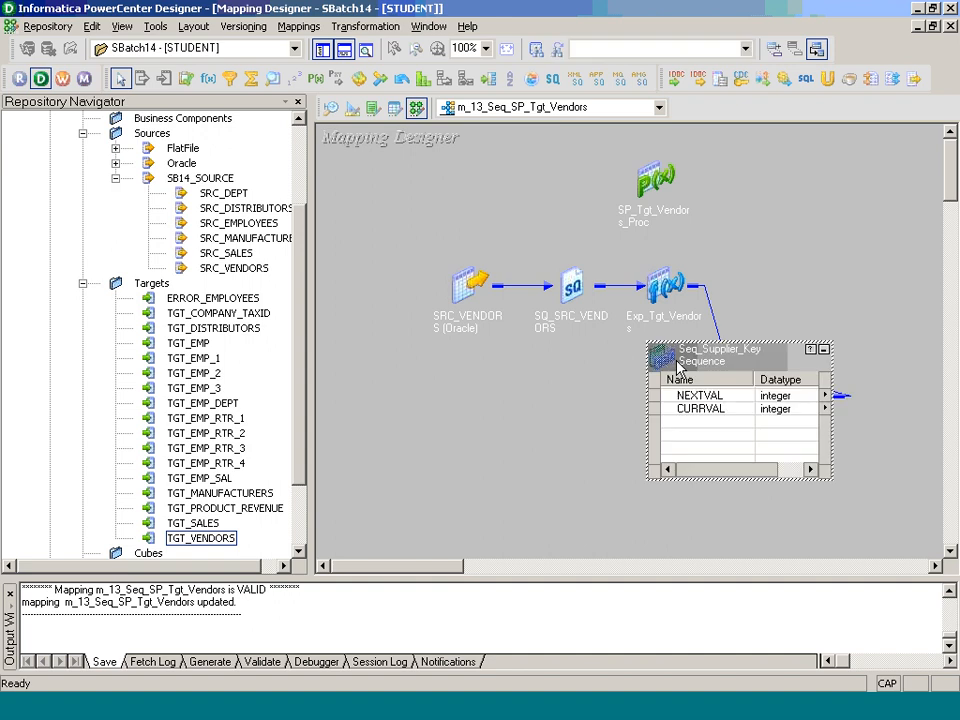
pyautogui.doubleClick(677, 370)
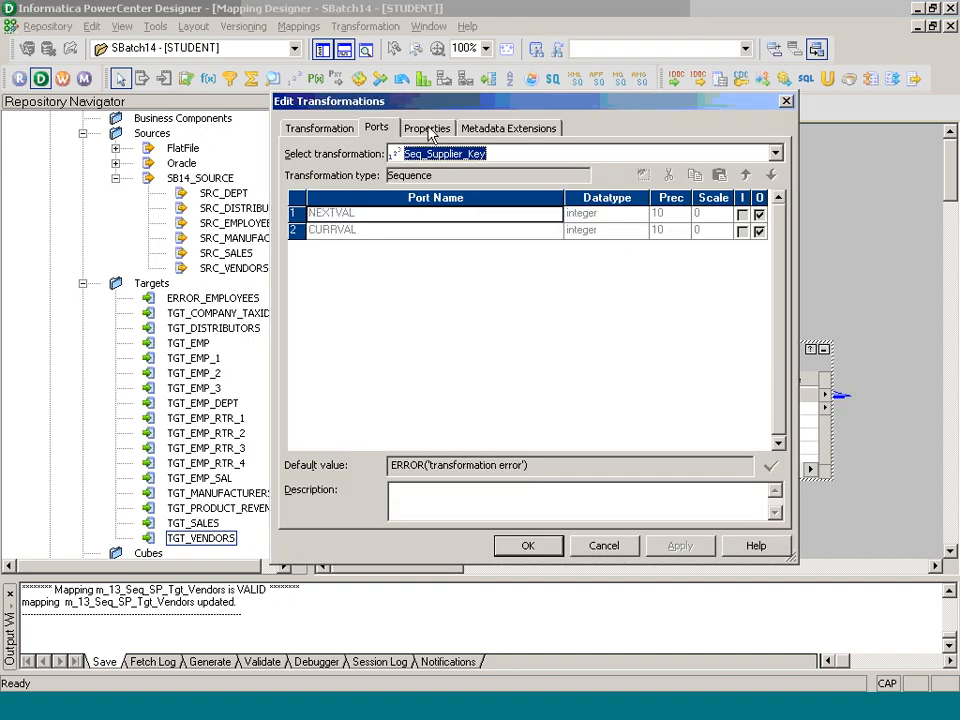
pyautogui.click(415, 129)
pyautogui.click(515, 261)
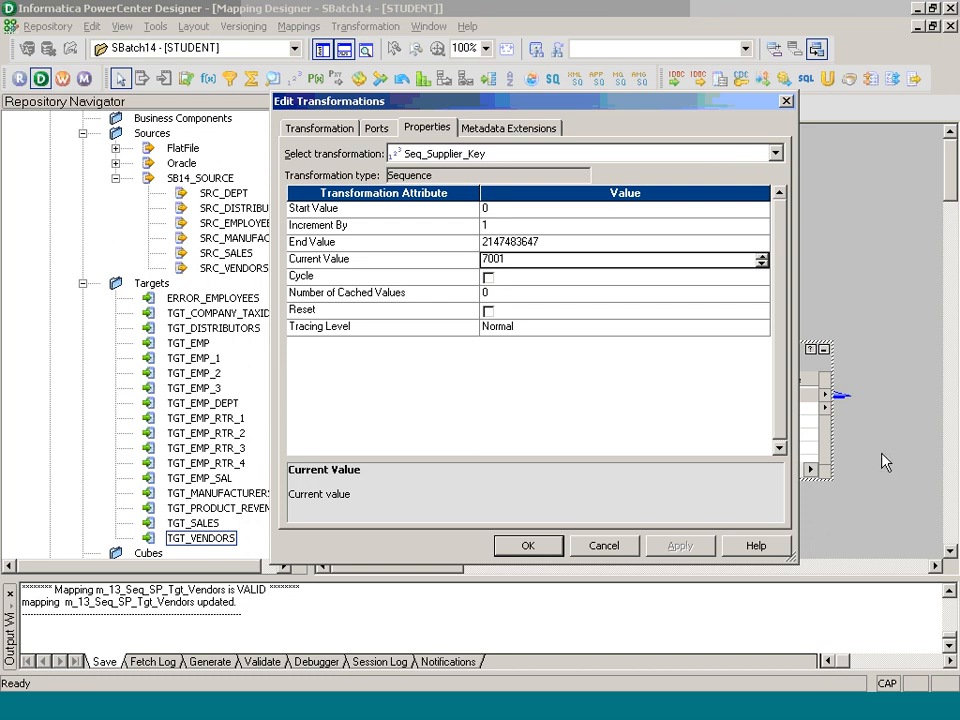
pyautogui.click(538, 548)
# Step: Disconnect from the STUDENT repository and reopen the SBatch14 folder with mapping m_13_Seq_SP_Tgt_Vendors
pyautogui.scroll(1, 295, 165)
pyautogui.scroll(3, 298, 168)
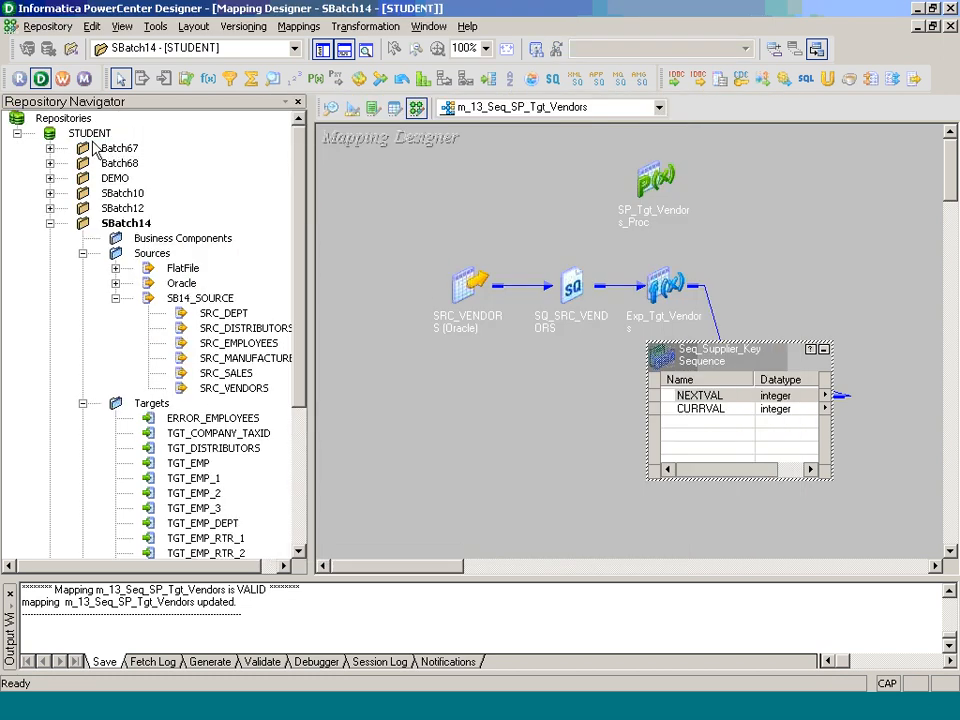
pyautogui.rightClick(128, 224)
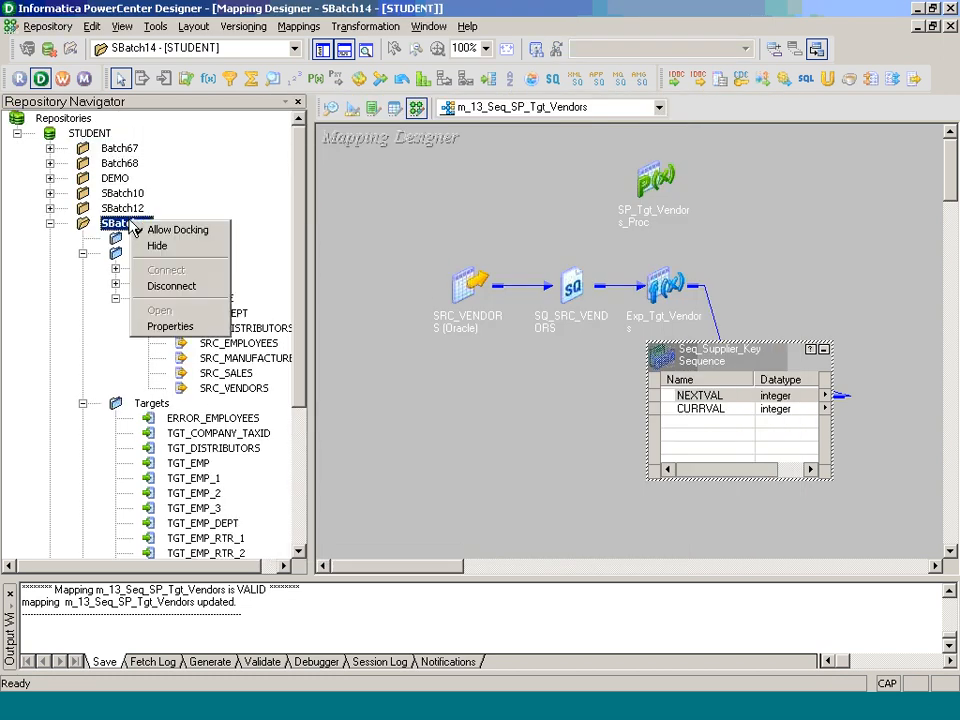
pyautogui.click(172, 285)
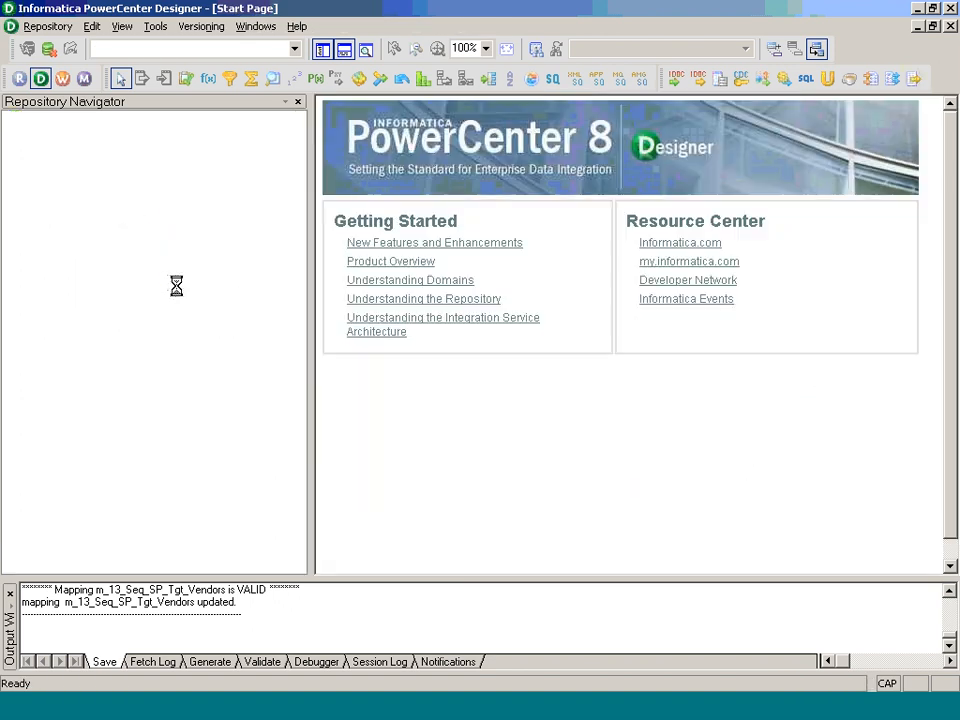
pyautogui.click(124, 224)
pyautogui.doubleClick(124, 224)
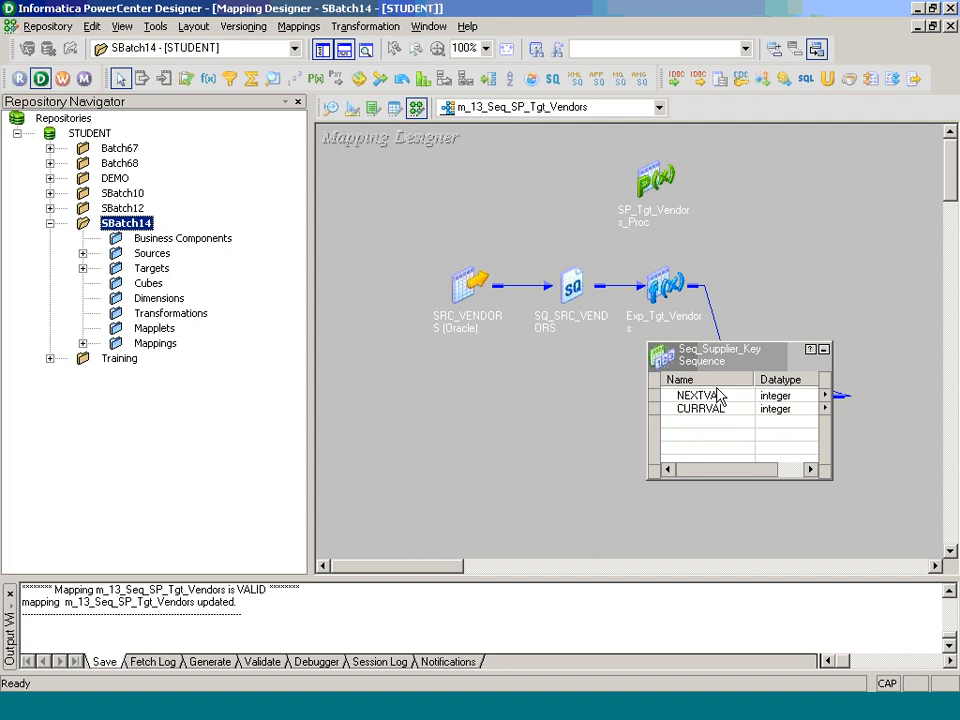
# Step: Check the refreshed Current Value of Seq_Supplier_Key and compare it with the TGT_VENDORS supplier keys in TOAD
pyautogui.doubleClick(714, 396)
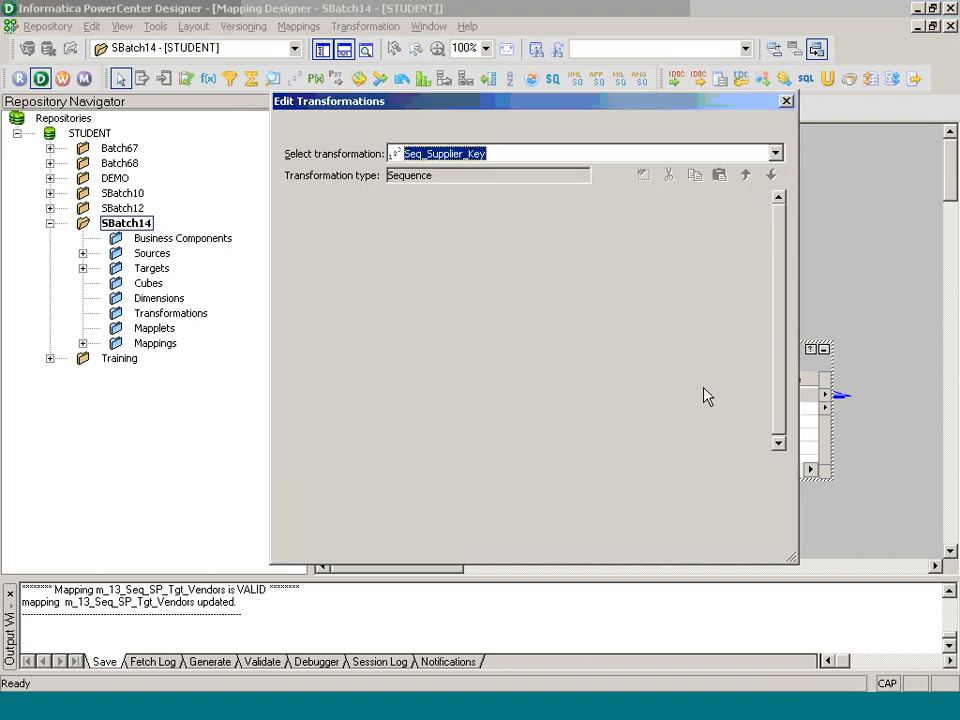
pyautogui.click(427, 128)
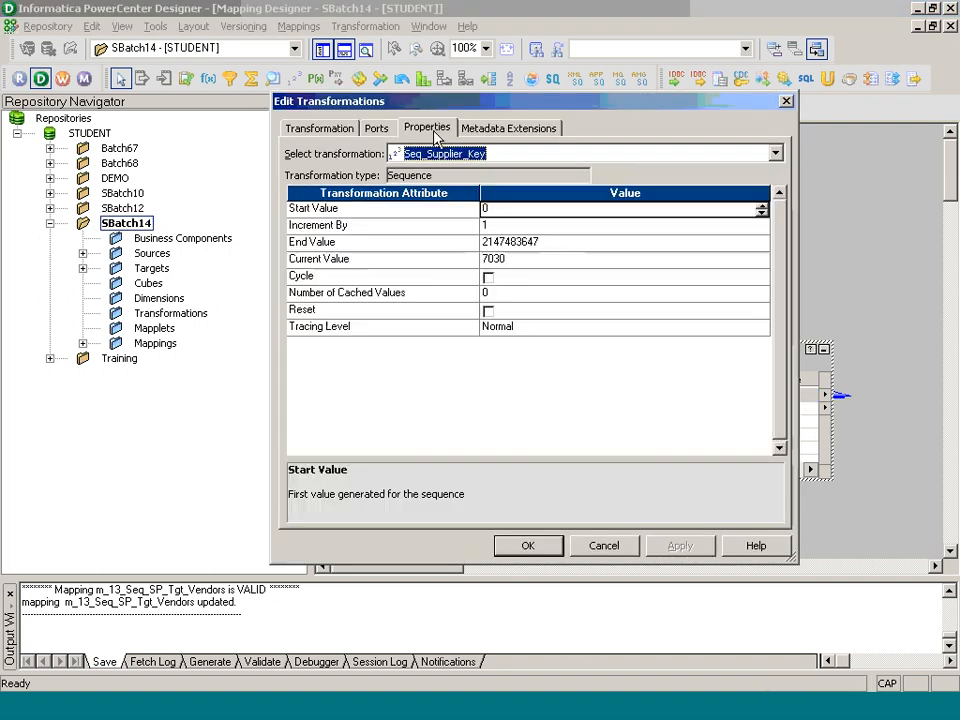
pyautogui.click(558, 262)
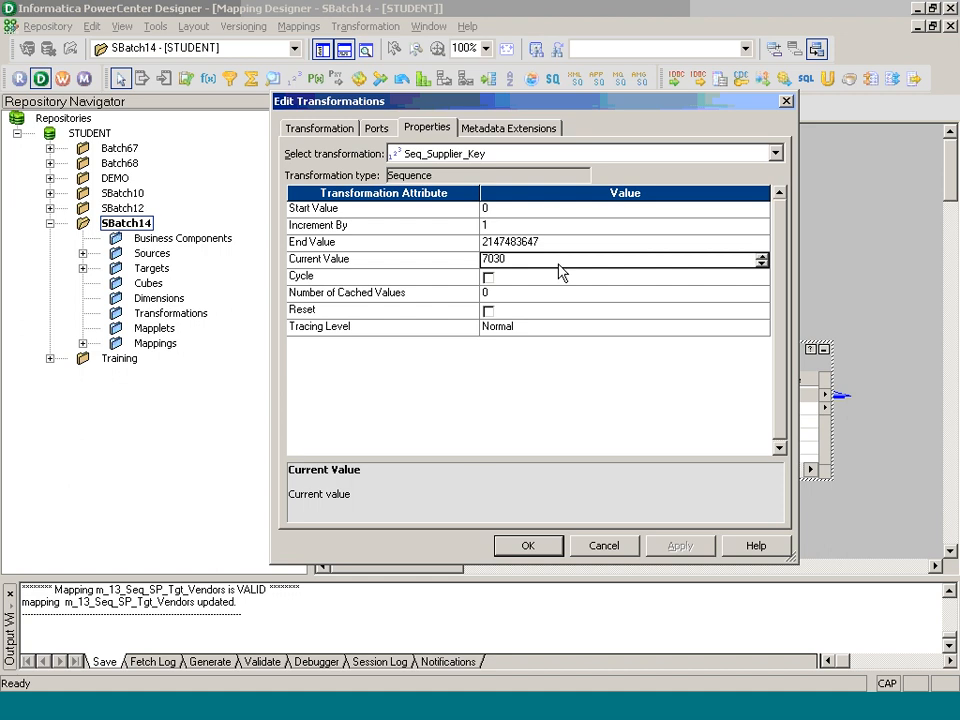
pyautogui.click(546, 549)
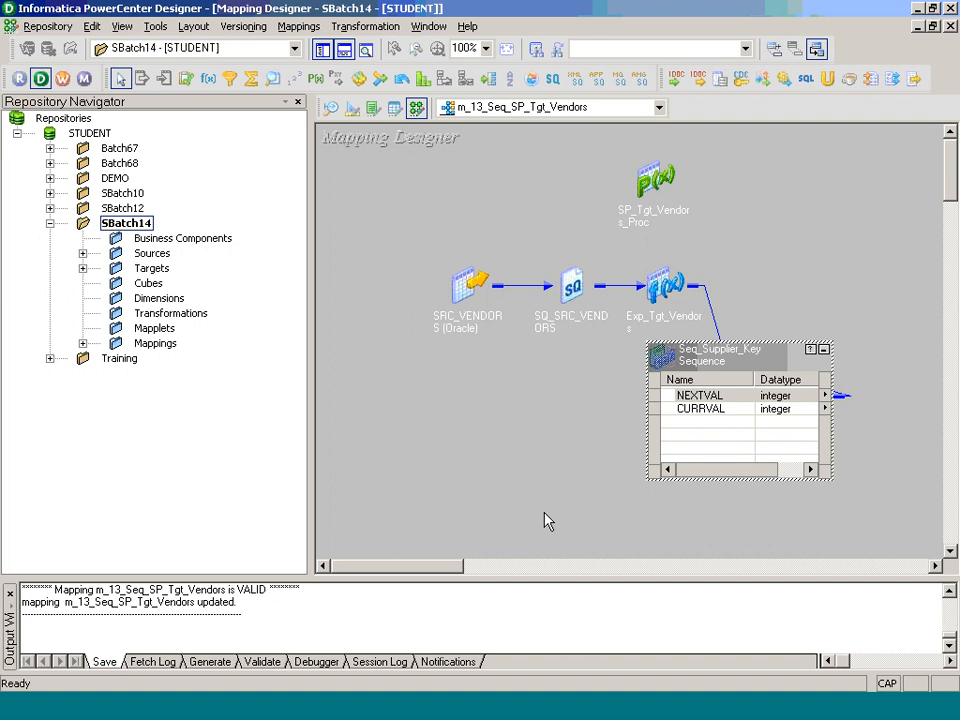
pyautogui.hotkey('alt', 'Tab')
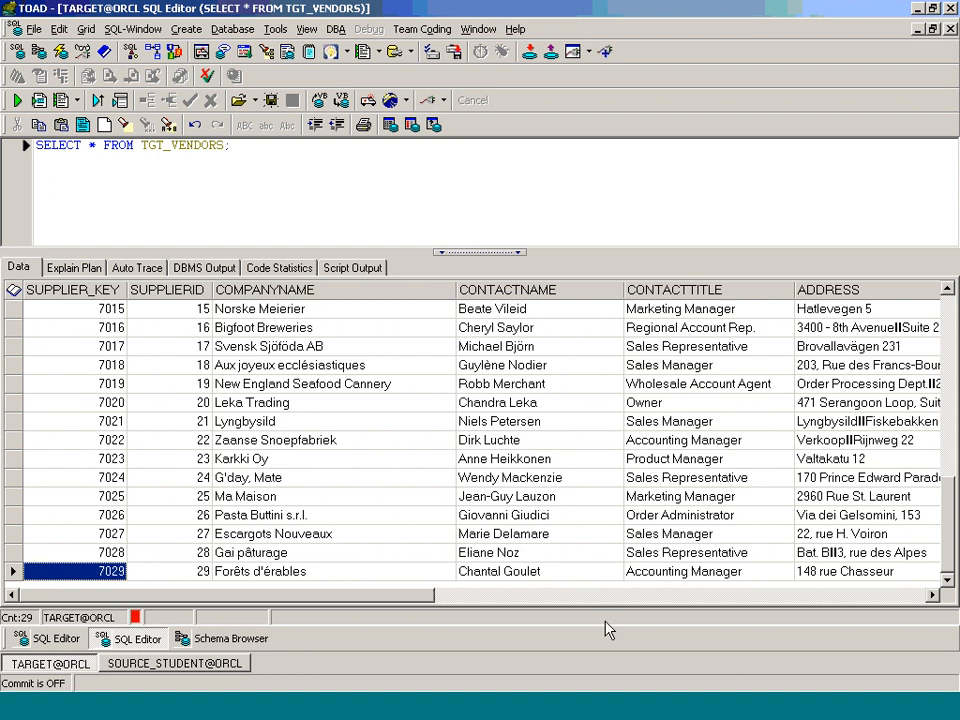
# Step: Return to Designer, review the stored procedure properties of SP_Tgt_Vendors_Proc, and collapse it and Seq_Supplier_Key to icons
pyautogui.click(517, 712)
pyautogui.click(666, 207)
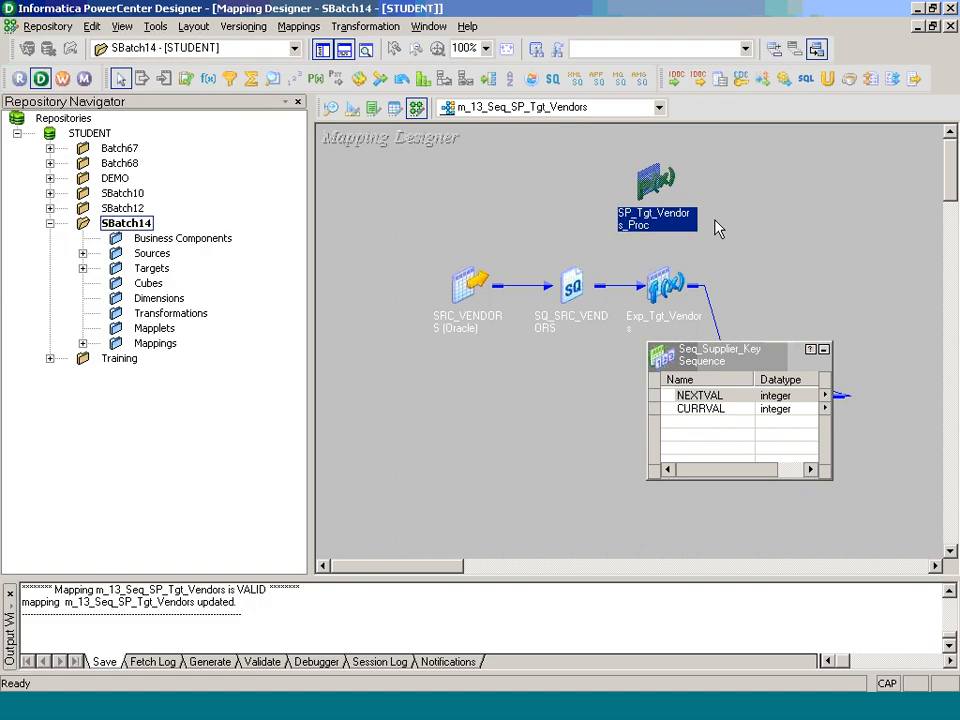
pyautogui.doubleClick(681, 221)
pyautogui.doubleClick(706, 177)
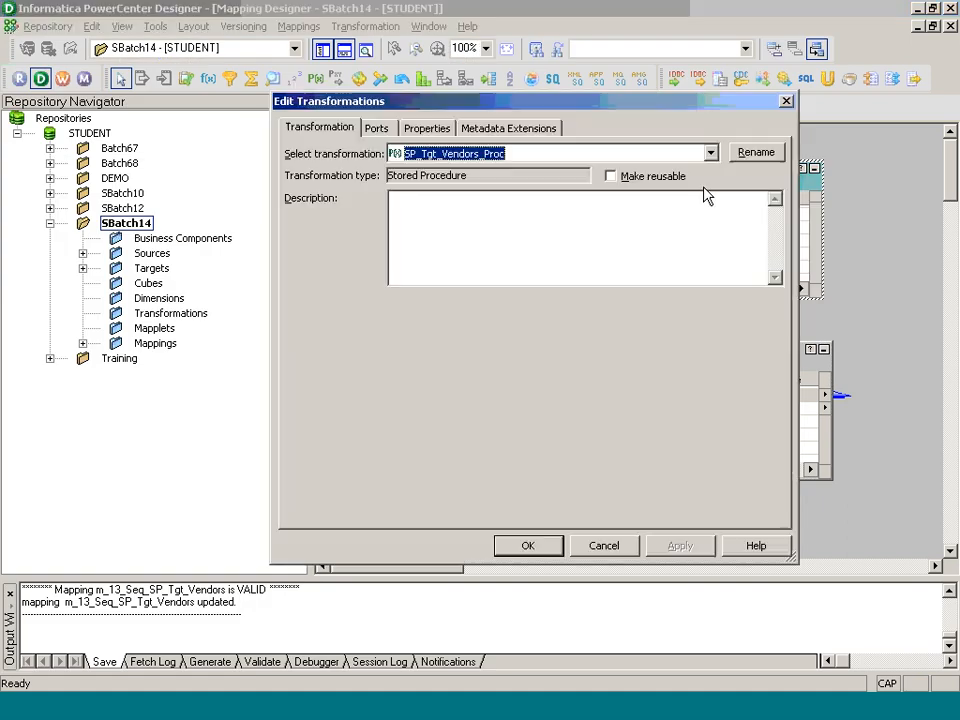
pyautogui.click(430, 128)
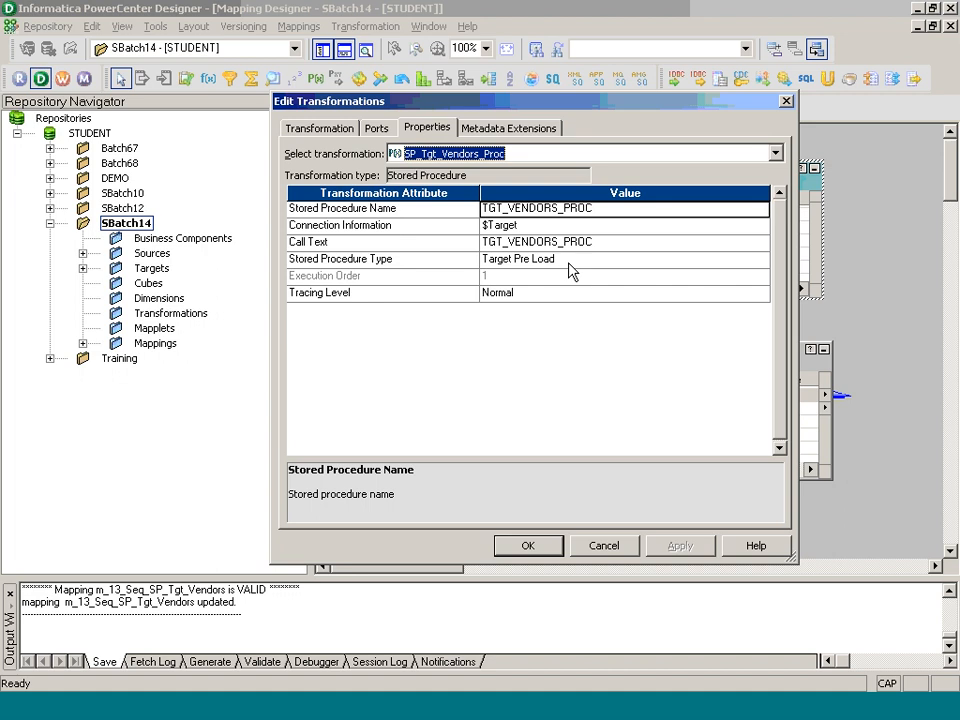
pyautogui.click(540, 547)
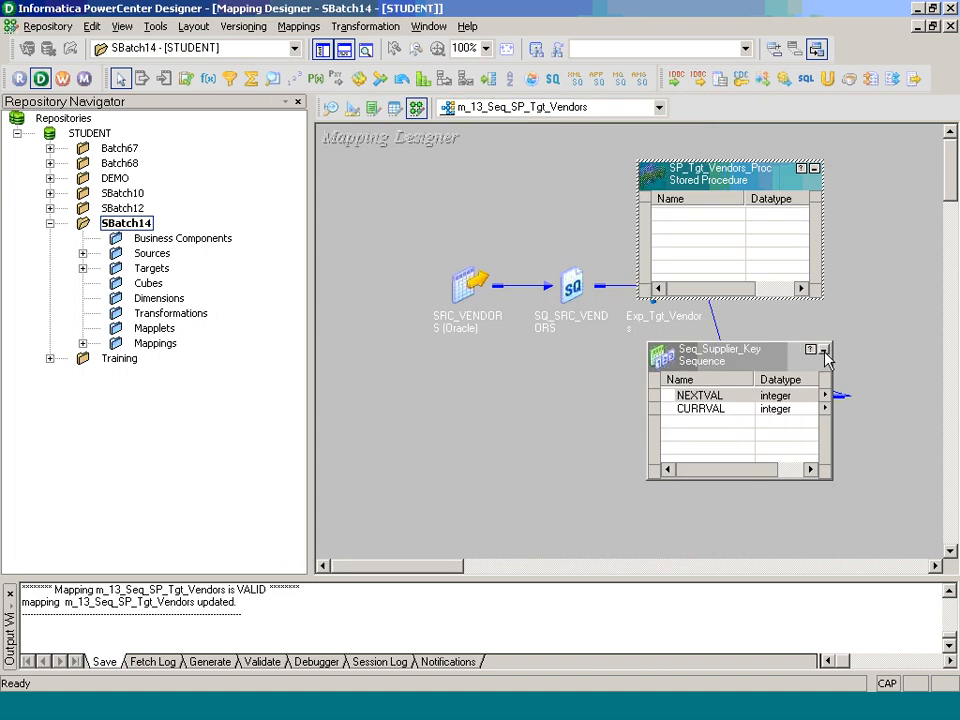
pyautogui.click(824, 351)
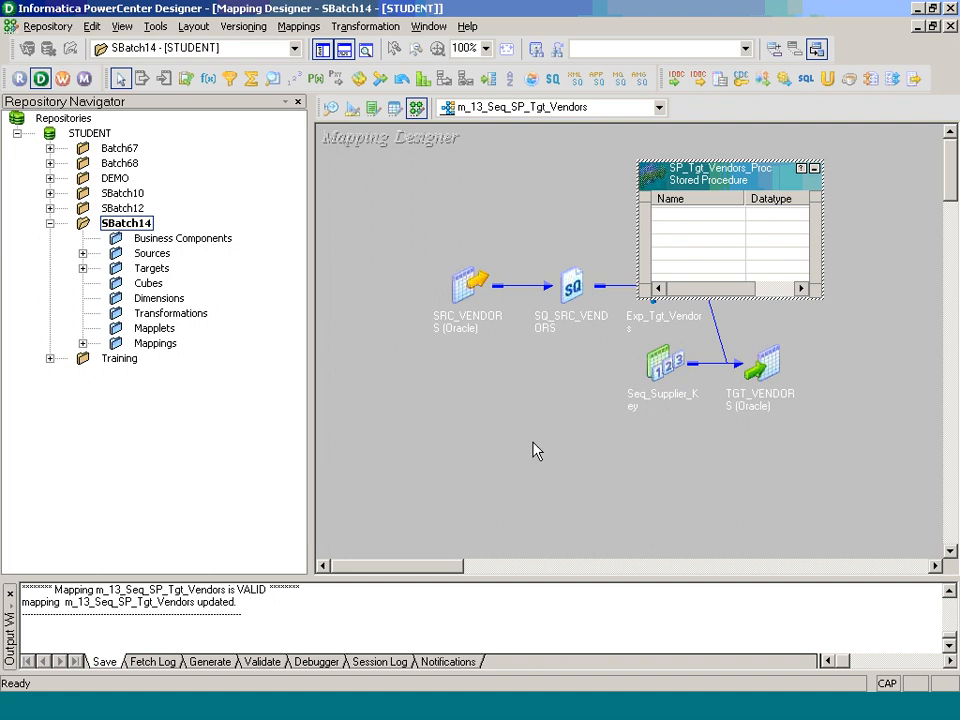
pyautogui.click(814, 168)
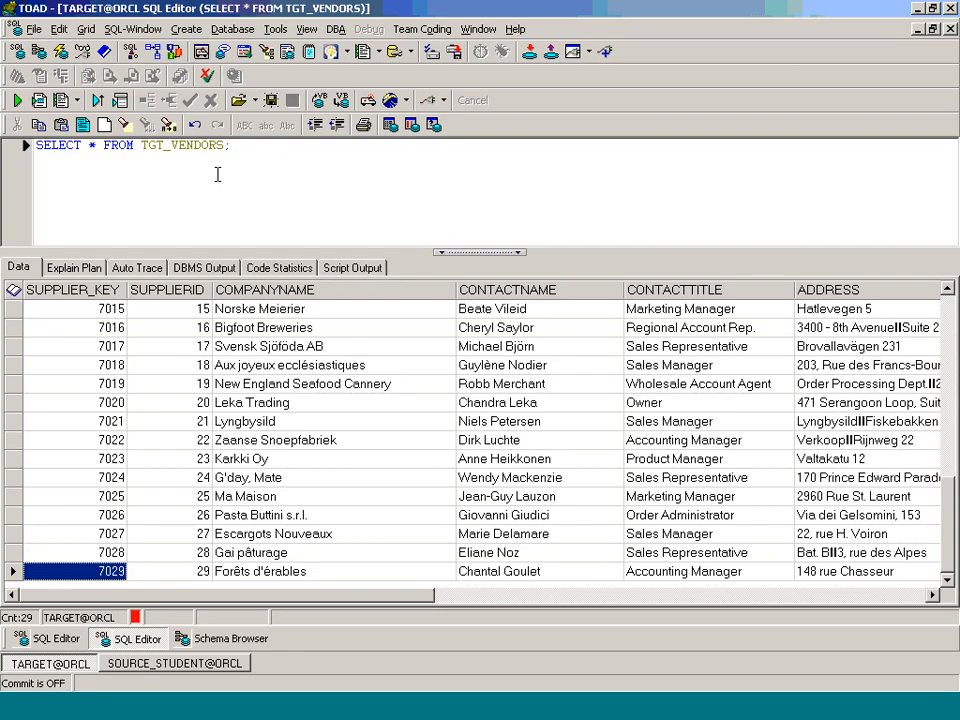
# Step: Rerun the TGT_VENDORS query in TOAD, sort the results by SUPPLIER_KEY ascending, and examine the keys through the last row
pyautogui.press('F9')
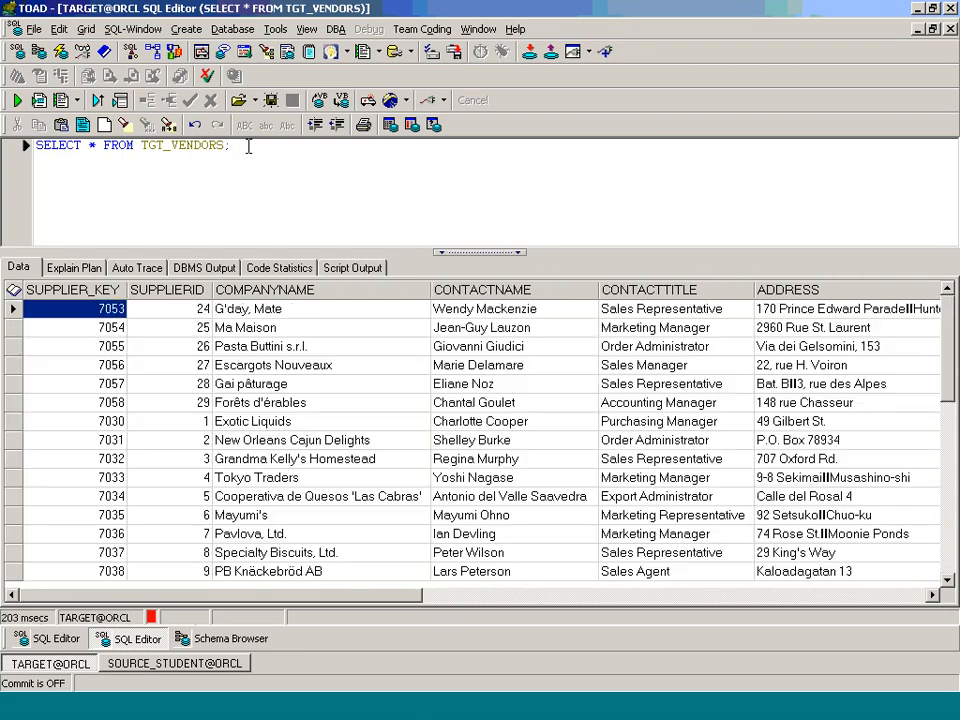
pyautogui.doubleClick(120, 290)
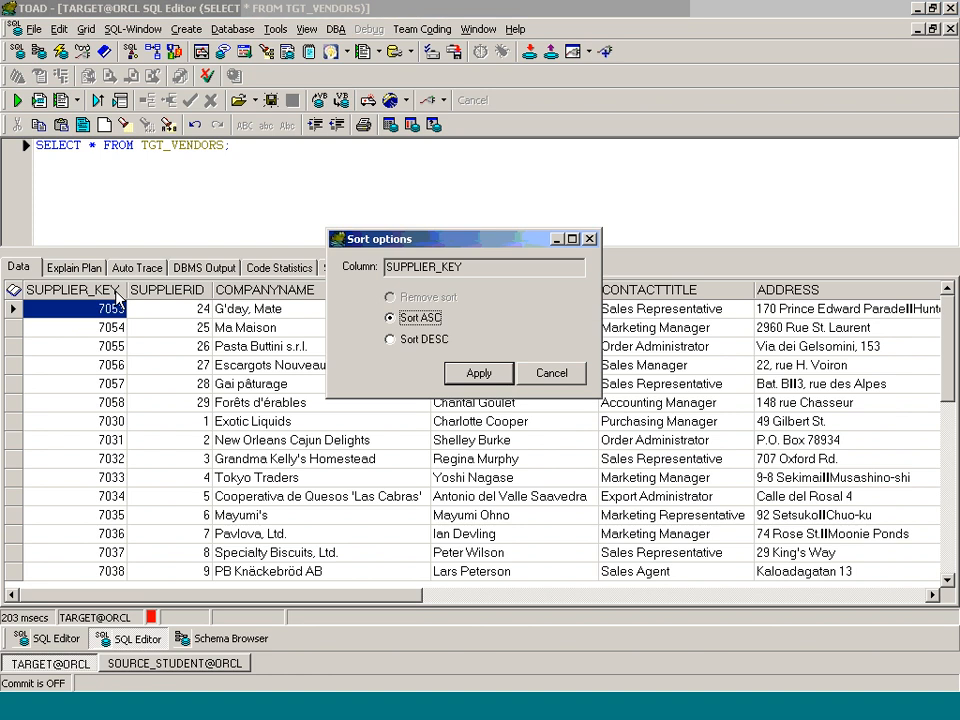
pyautogui.click(479, 373)
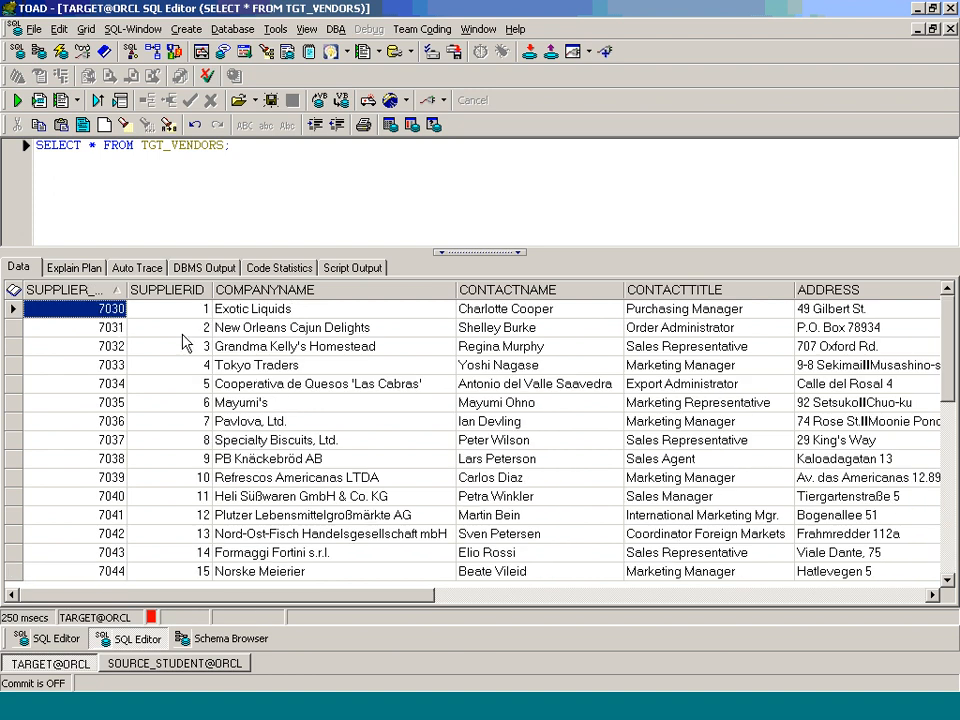
pyautogui.press('Down')
pyautogui.press('Down')
pyautogui.press('Down')
pyautogui.press('Down')
pyautogui.press('Down')
pyautogui.press('Down')
pyautogui.press('Down')
pyautogui.press('Down')
pyautogui.press('Down')
pyautogui.press('Down')
pyautogui.press('Down')
pyautogui.press('Down')
pyautogui.press('Down')
pyautogui.press('Down')
pyautogui.press('Down')
pyautogui.press('Down')
pyautogui.press('Down')
pyautogui.press('Down')
pyautogui.press('Down')
pyautogui.press('Down')
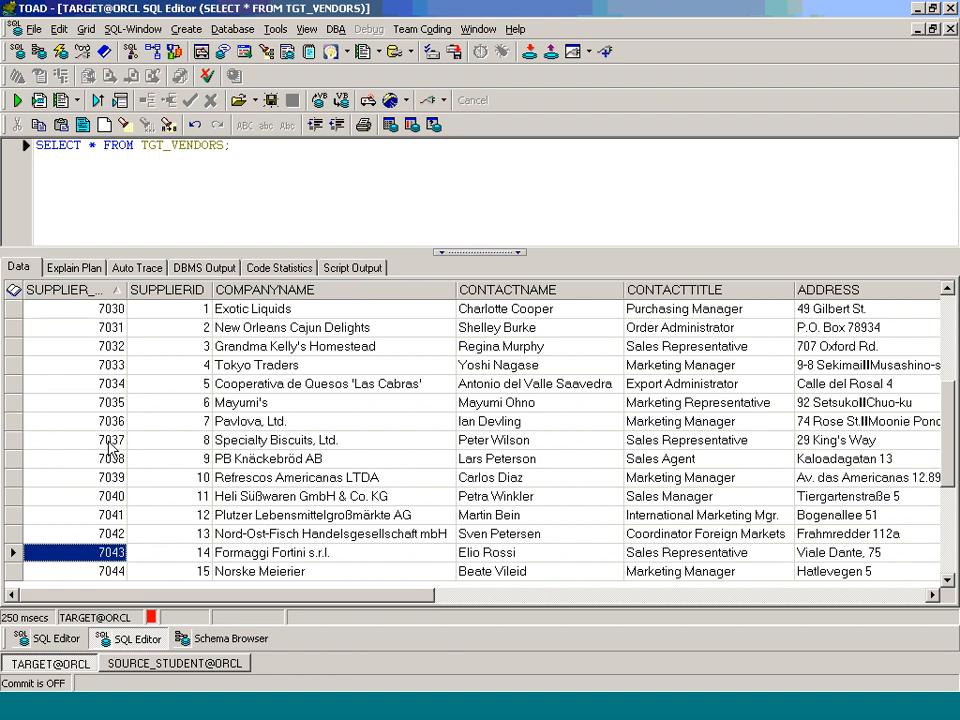
pyautogui.press('Down')
pyautogui.press('Down')
pyautogui.press('Down')
pyautogui.press('Down')
pyautogui.press('Down')
pyautogui.press('Down')
pyautogui.press('Down')
pyautogui.press('Down')
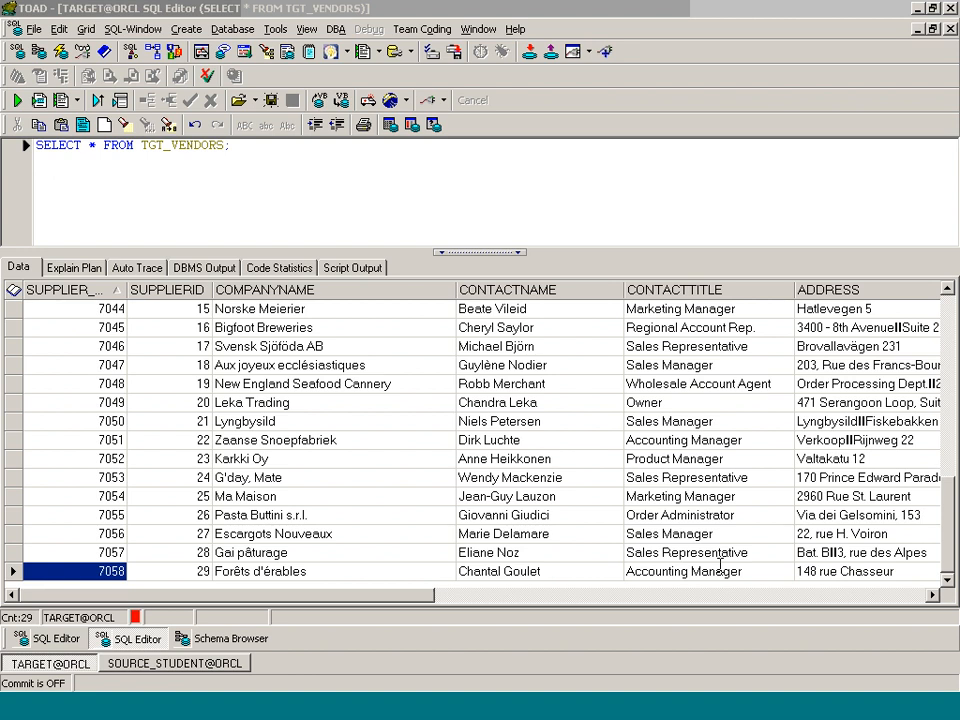
# Step: Switch to PowerCenter Designer and move the SP_Tgt_Vendors_Proc icon so that it sits above SQ_SRC_VENDORS
pyautogui.hotkey('alt', 'Tab')
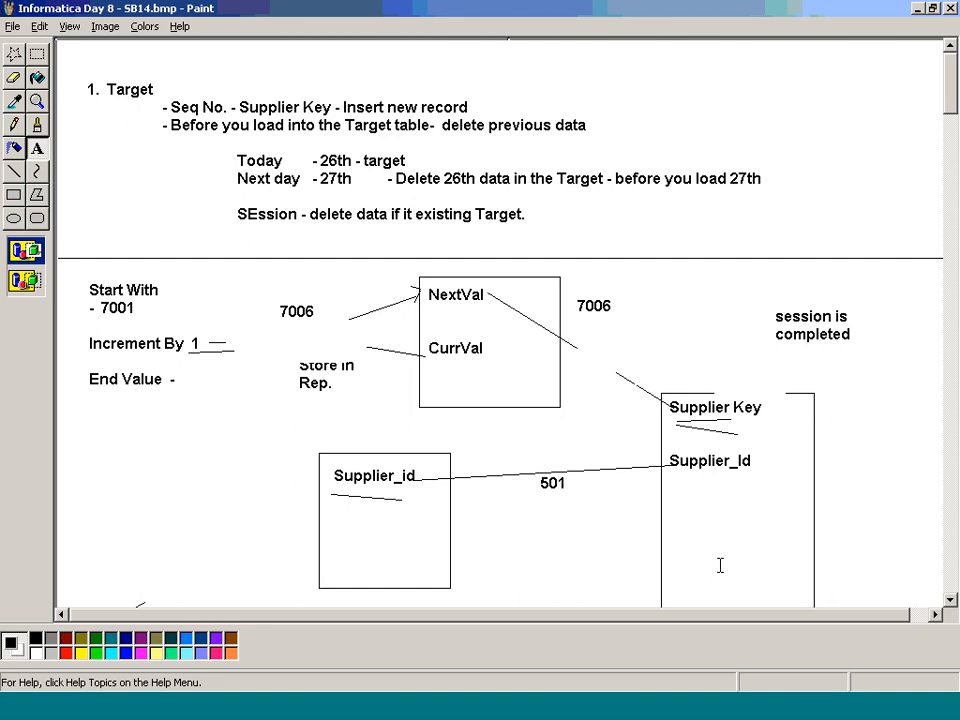
pyautogui.click(497, 707)
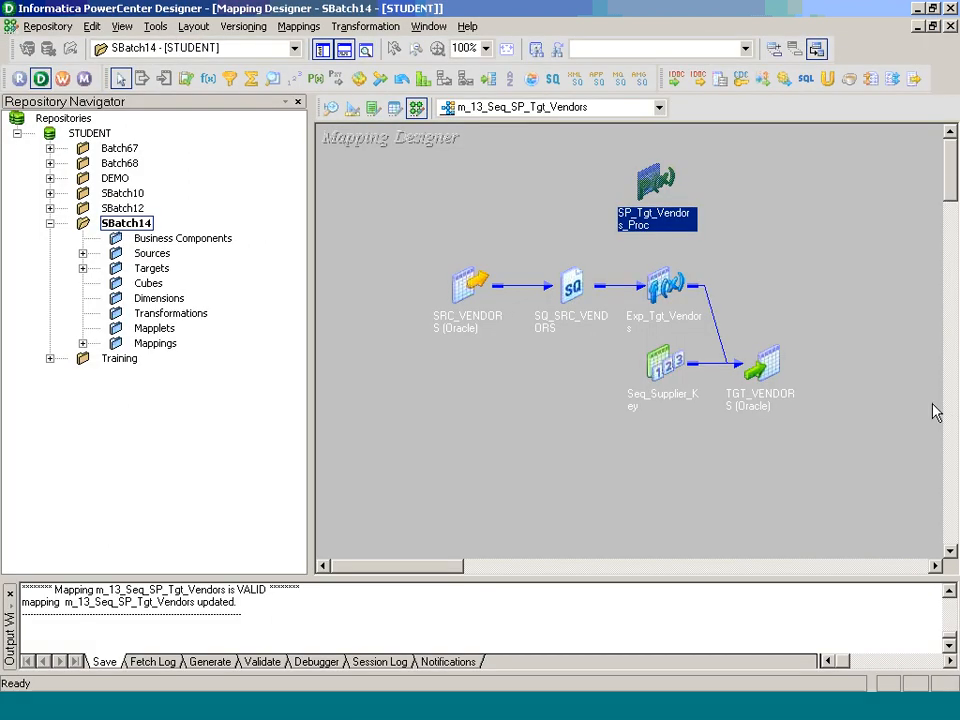
pyautogui.moveTo(656, 184); pyautogui.dragTo(580, 186)
pyautogui.click(703, 214)
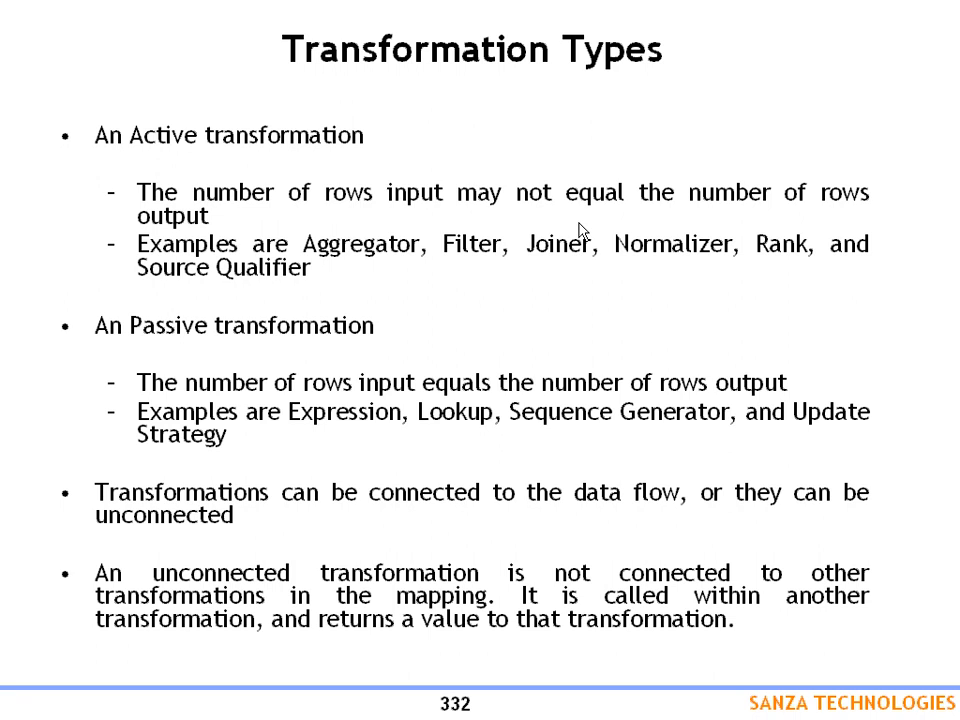
# Step: Switch to the Paint notes and draw a horizontal divider line across the page below the Stored Procedure "Out Value" notes
pyautogui.hotkey('alt', 'Tab')
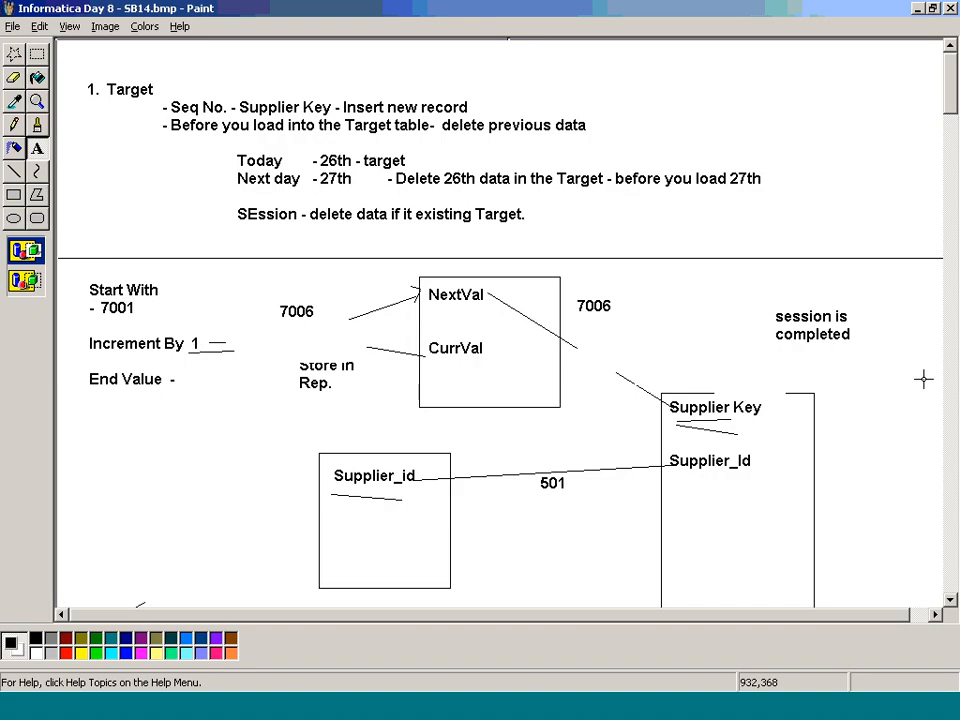
pyautogui.click(878, 143)
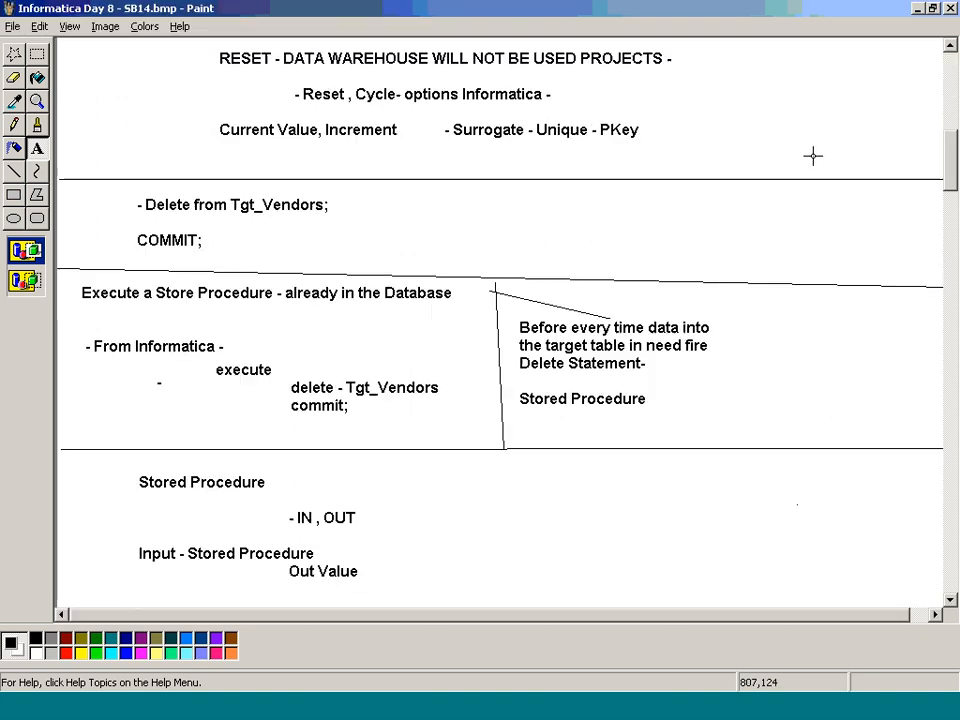
pyautogui.scroll(-3, 686, 242)
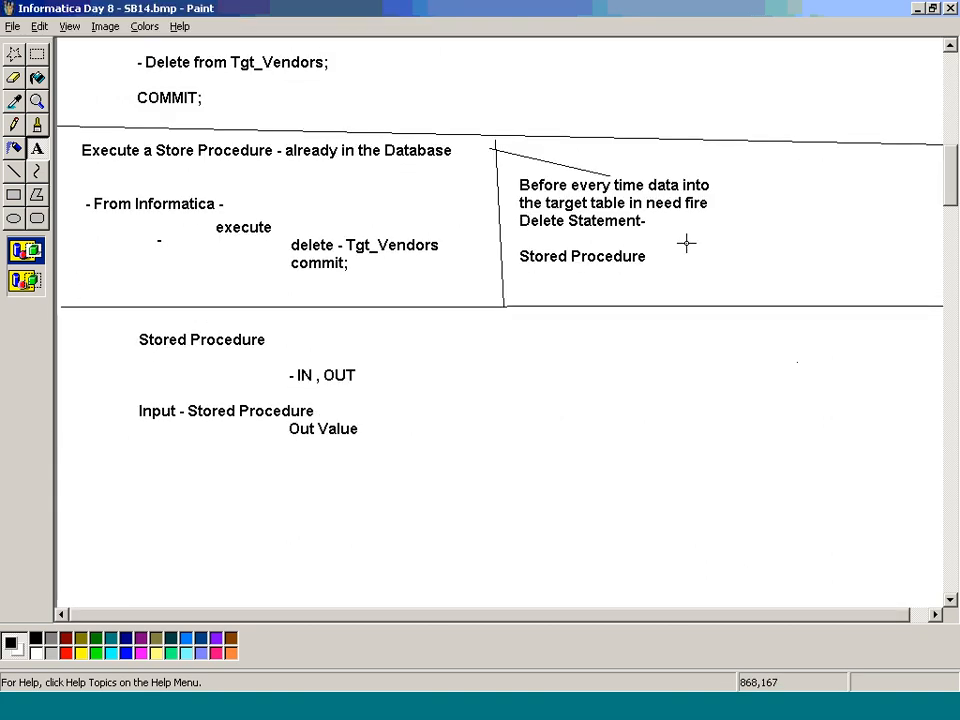
pyautogui.scroll(-3, 686, 242)
pyautogui.click(13, 171)
pyautogui.moveTo(64, 324); pyautogui.dragTo(942, 321)
# Step: Draw a rectangle below the new divider line and label it "Aggregator" inside, near its upper edge
pyautogui.click(13, 195)
pyautogui.scroll(-3, 310, 234)
pyautogui.moveTo(316, 230); pyautogui.dragTo(451, 387)
pyautogui.click(37, 147)
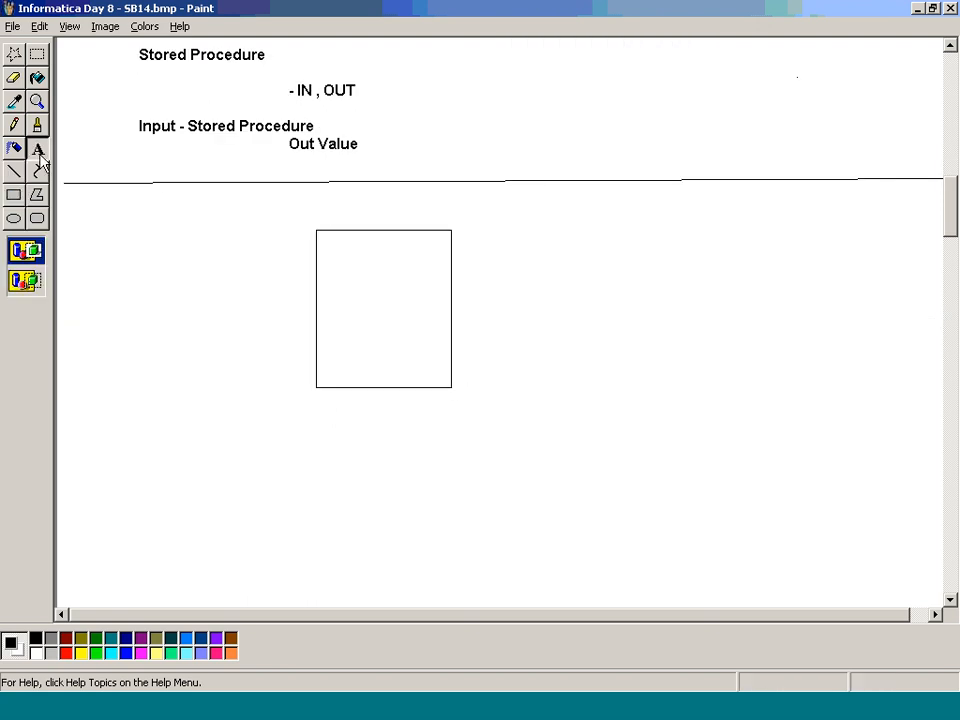
pyautogui.moveTo(320, 239); pyautogui.dragTo(442, 375)
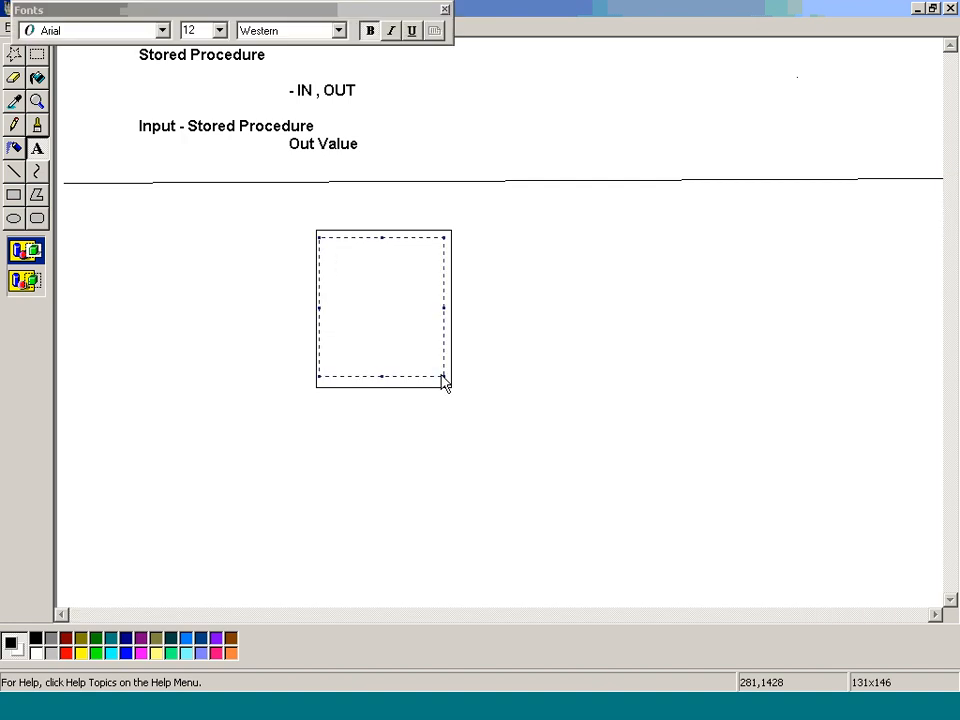
pyautogui.press('Return')
pyautogui.press('Return')
pyautogui.write('Transfoar')
pyautogui.press('BackSpace')
pyautogui.press('BackSpace')
pyautogui.press('BackSpace')
pyautogui.press('BackSpace')
pyautogui.press('BackSpace')
pyautogui.press('BackSpace')
pyautogui.press('BackSpace')
pyautogui.press('BackSpace')
pyautogui.press('BackSpace')
pyautogui.press('BackSpace')
pyautogui.press('BackSpace')
pyautogui.write('Aggregator')
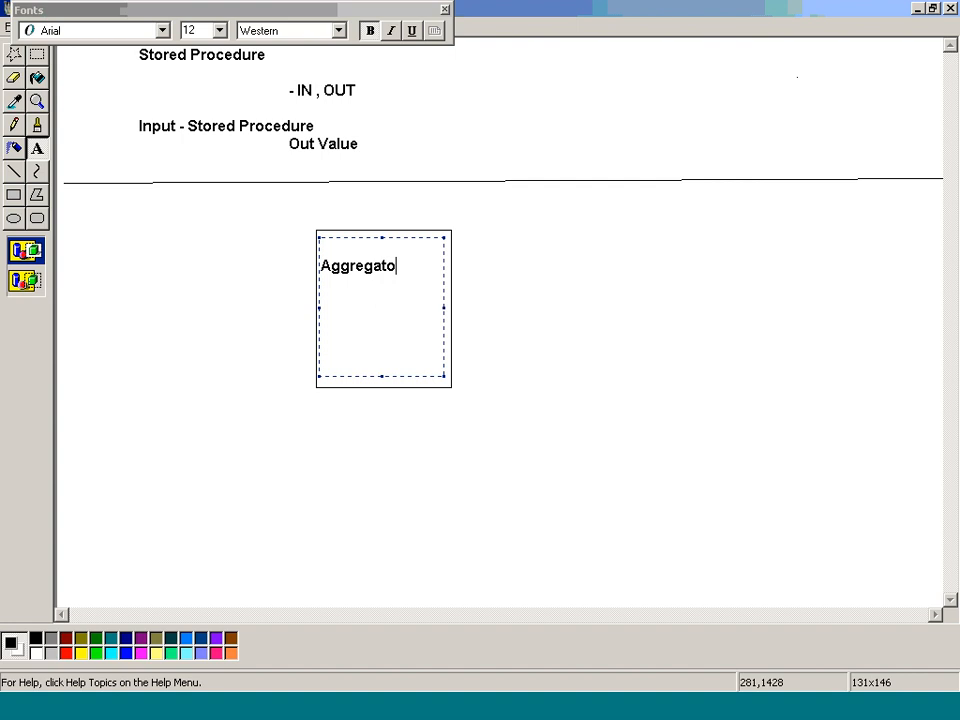
# Step: Draw an arrow entering the Aggregator box from outside and write the input row count "9" above it
pyautogui.click(14, 171)
pyautogui.moveTo(186, 307)
pyautogui.mouseDown()
pyautogui.moveTo(316, 311)
pyautogui.moveTo(291, 324)
pyautogui.mouseUp()
pyautogui.click(36, 147)
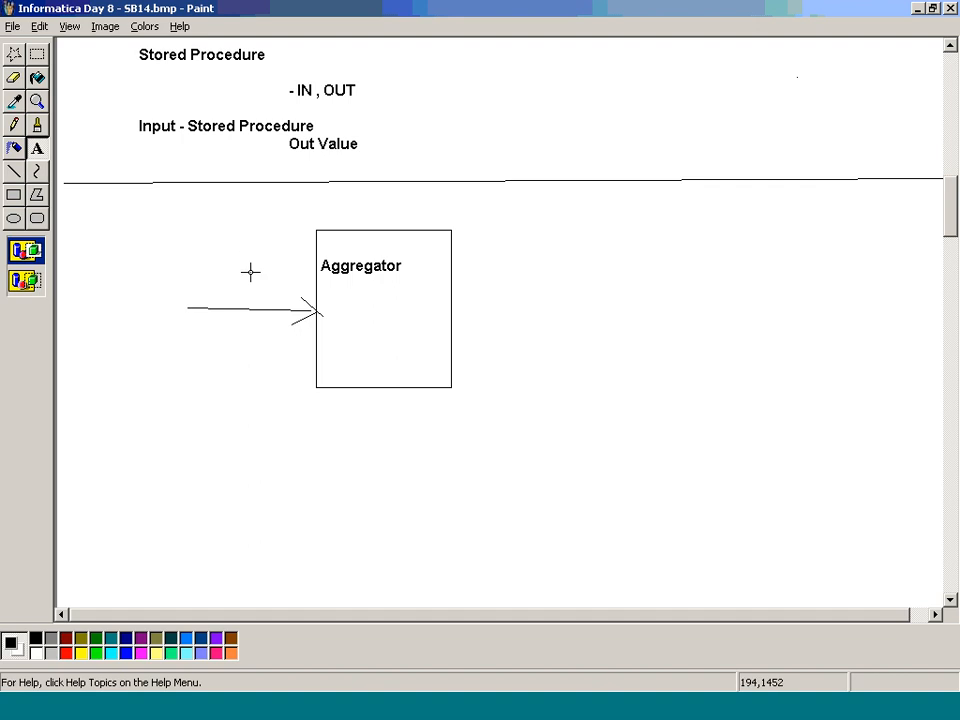
pyautogui.moveTo(236, 262); pyautogui.dragTo(303, 298)
pyautogui.write('9')
pyautogui.click(568, 345)
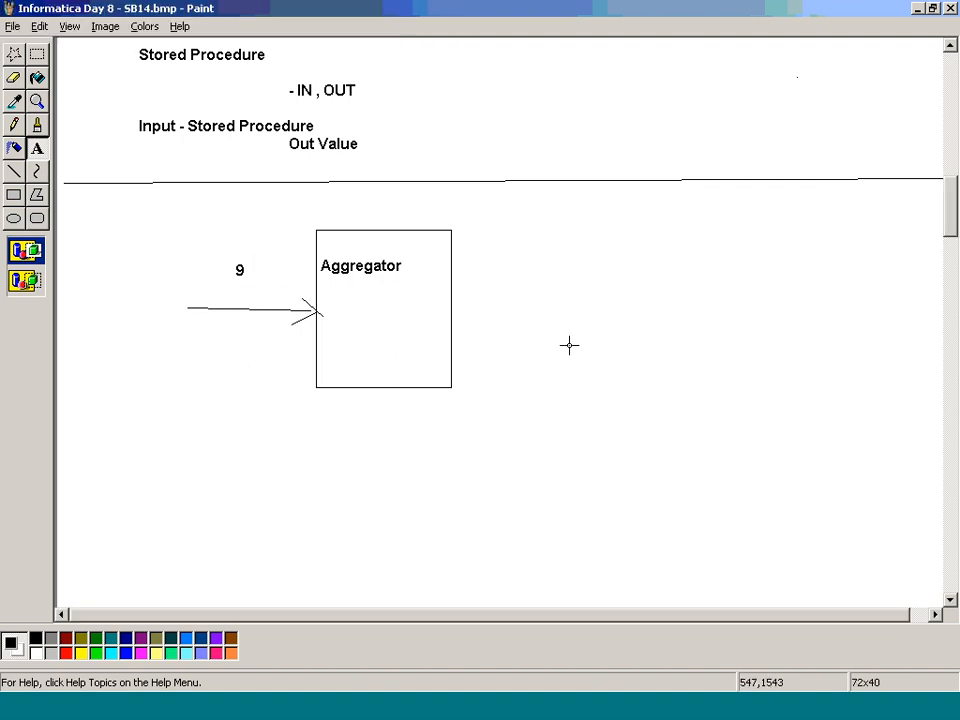
# Step: Write the output row count "4" on the other side of the Aggregator box and draw an outgoing arrow below it
pyautogui.moveTo(470, 264); pyautogui.dragTo(551, 300)
pyautogui.write('4')
pyautogui.click(14, 171)
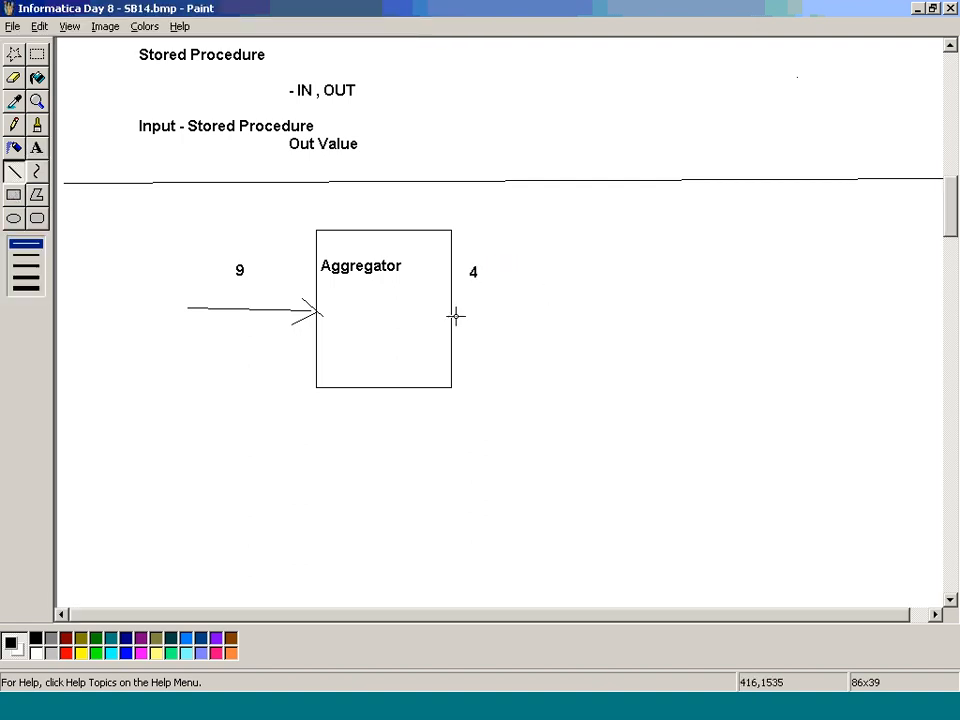
pyautogui.moveTo(450, 307)
pyautogui.mouseDown()
pyautogui.moveTo(536, 302)
pyautogui.moveTo(521, 314)
pyautogui.mouseUp()
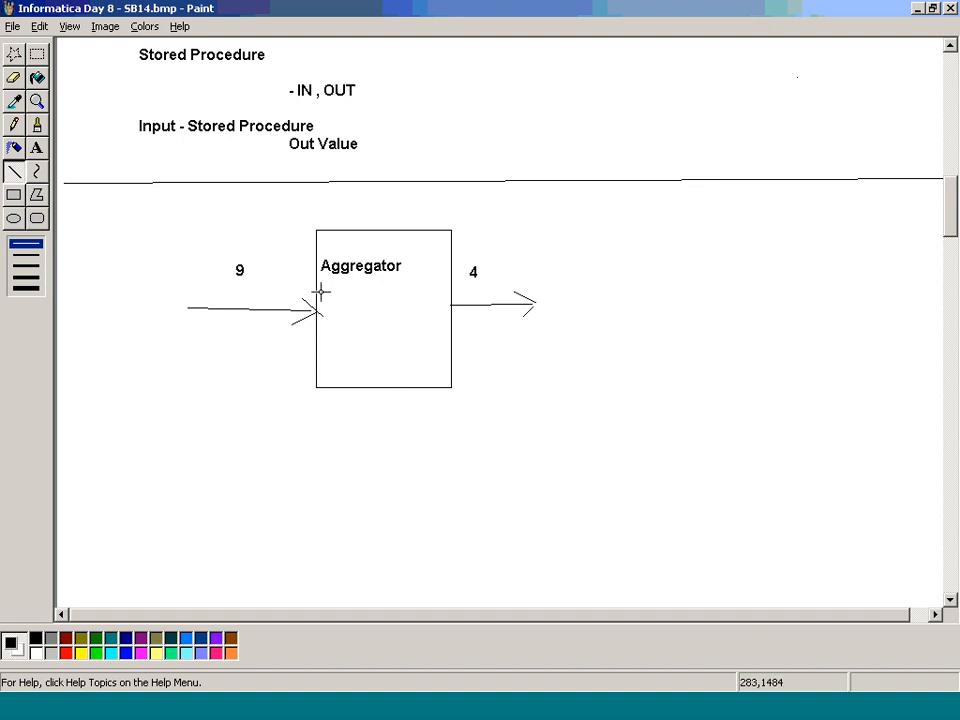
# Step: Add the text "Active" with "Filter" on the line below it inside the Aggregator box
pyautogui.click(37, 149)
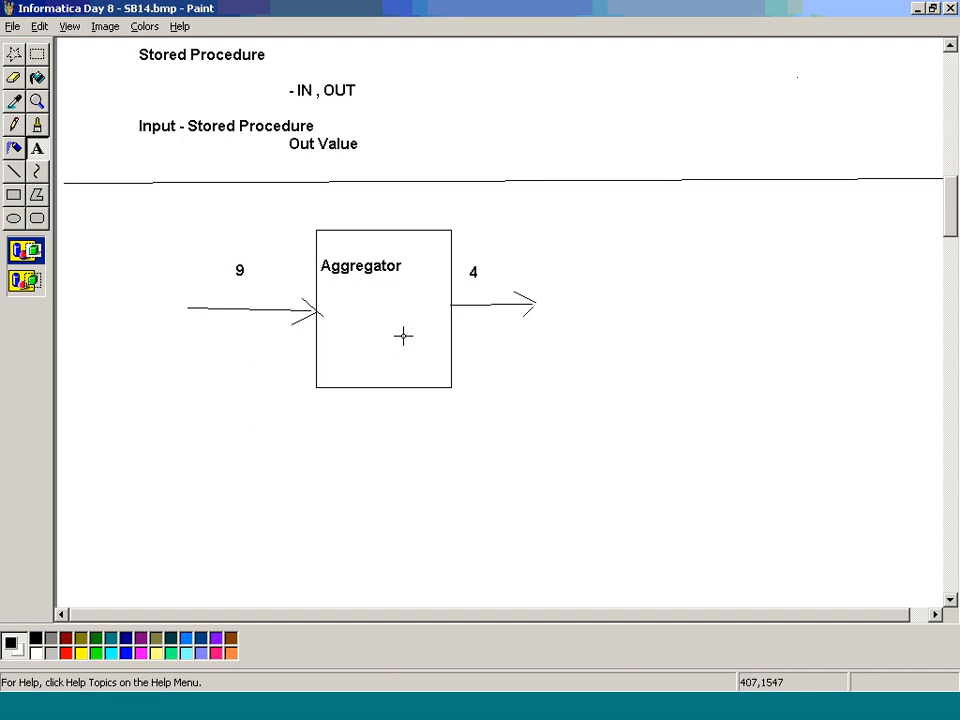
pyautogui.moveTo(335, 297); pyautogui.dragTo(437, 355)
pyautogui.write('Active')
pyautogui.press('Return')
pyautogui.write('Filter')
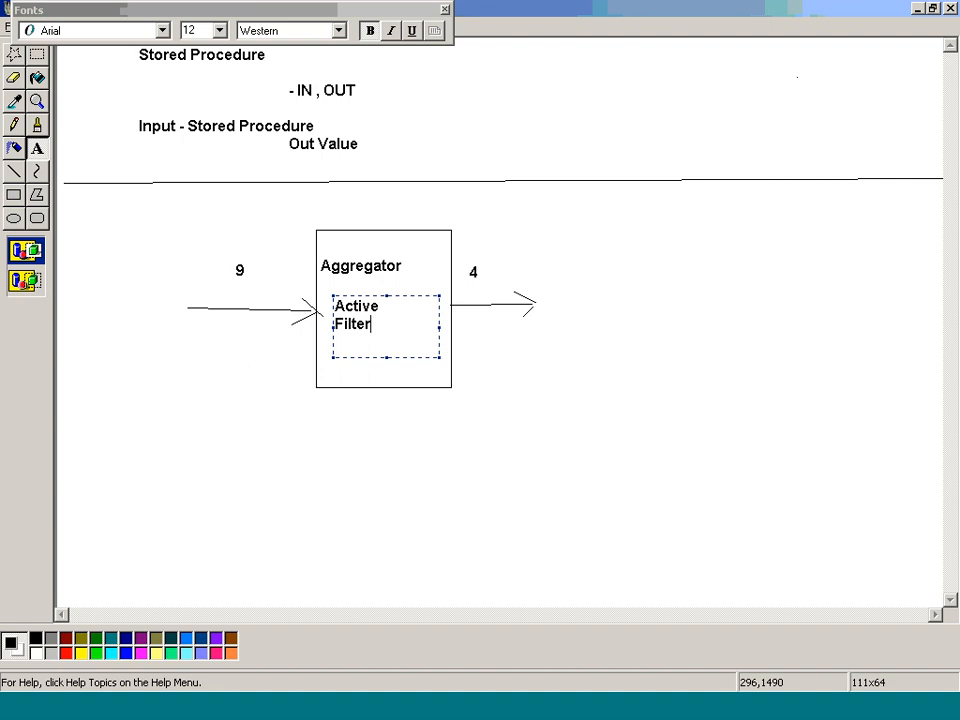
pyautogui.click(662, 345)
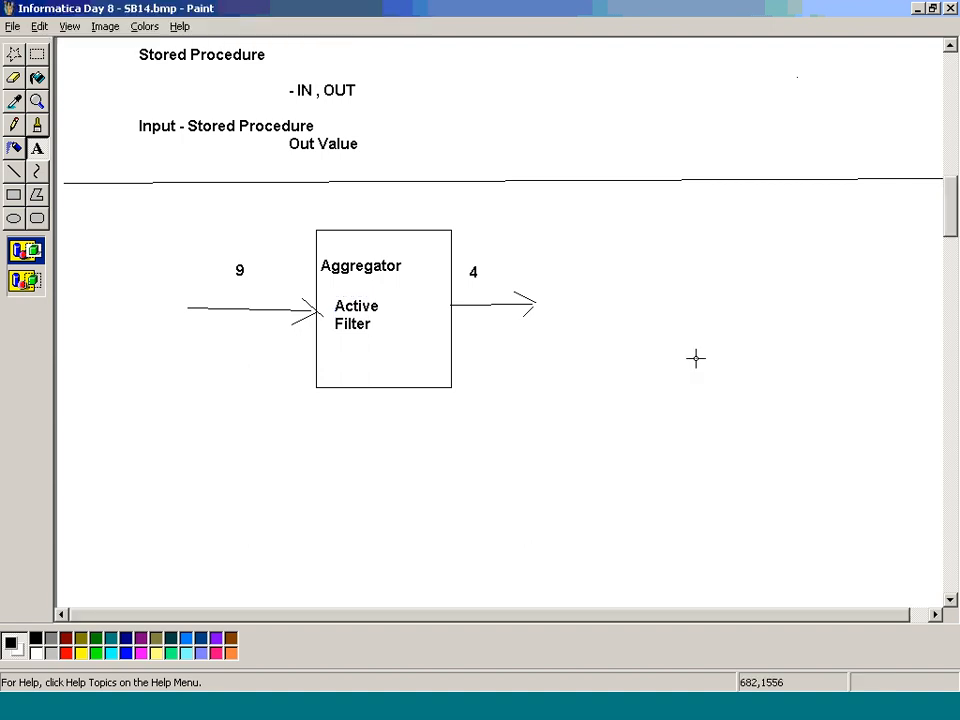
# Step: Draw a second rectangle beyond the Aggregator's outgoing arrow and label it "Exp"
pyautogui.click(14, 195)
pyautogui.moveTo(676, 236); pyautogui.dragTo(823, 367)
pyautogui.click(36, 147)
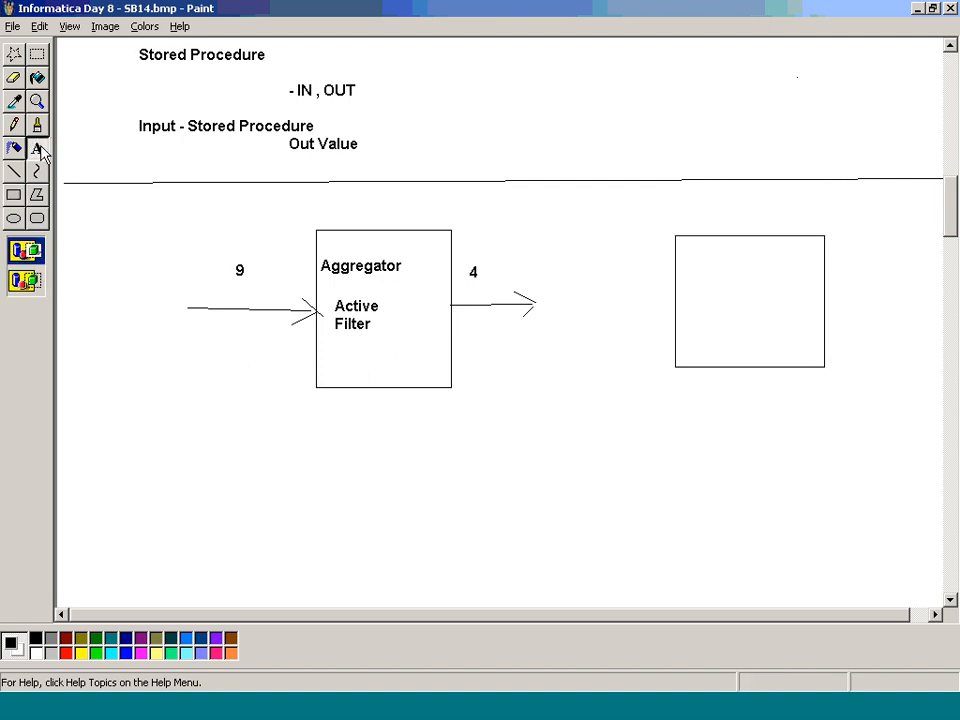
pyautogui.moveTo(683, 285); pyautogui.dragTo(803, 321)
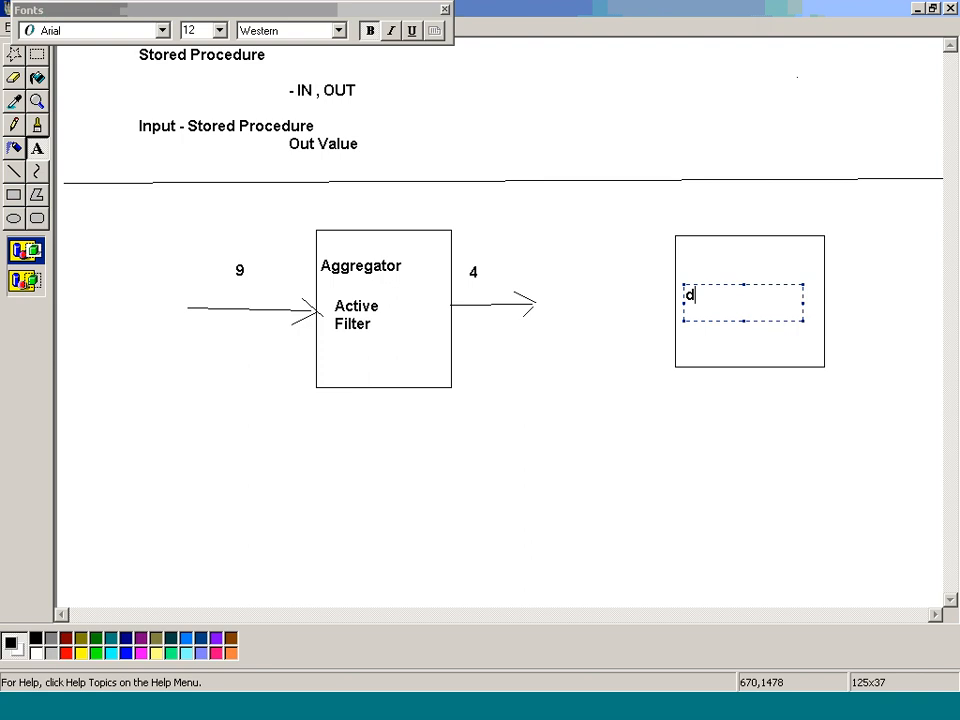
pyautogui.write('Exp')
# Step: Draw arrows into and out of the Exp box and write the row count "9" above each one
pyautogui.click(14, 171)
pyautogui.moveTo(579, 312)
pyautogui.mouseDown()
pyautogui.moveTo(643, 306)
pyautogui.moveTo(675, 317)
pyautogui.moveTo(665, 336)
pyautogui.mouseUp()
pyautogui.moveTo(822, 301)
pyautogui.mouseDown()
pyautogui.moveTo(869, 288)
pyautogui.moveTo(856, 312)
pyautogui.mouseUp()
pyautogui.click(37, 147)
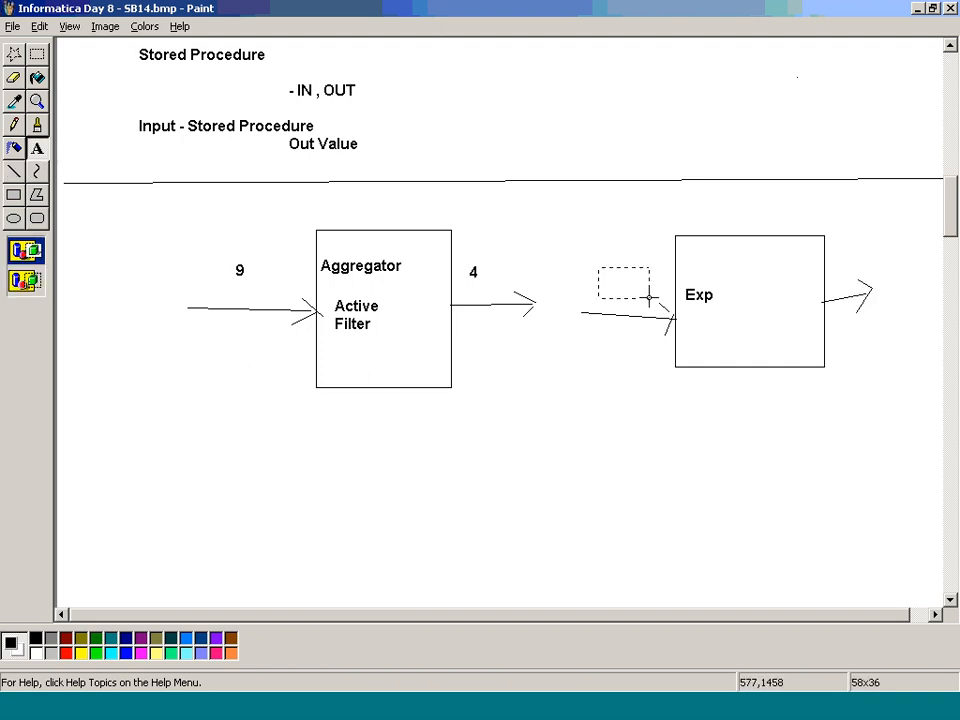
pyautogui.moveTo(596, 266); pyautogui.dragTo(655, 302)
pyautogui.write('9')
pyautogui.moveTo(853, 253); pyautogui.dragTo(900, 278)
pyautogui.write('9')
# Step: Add the text "Passive" under "Exp" inside the second box
pyautogui.moveTo(680, 312); pyautogui.dragTo(813, 345)
pyautogui.write('sive')
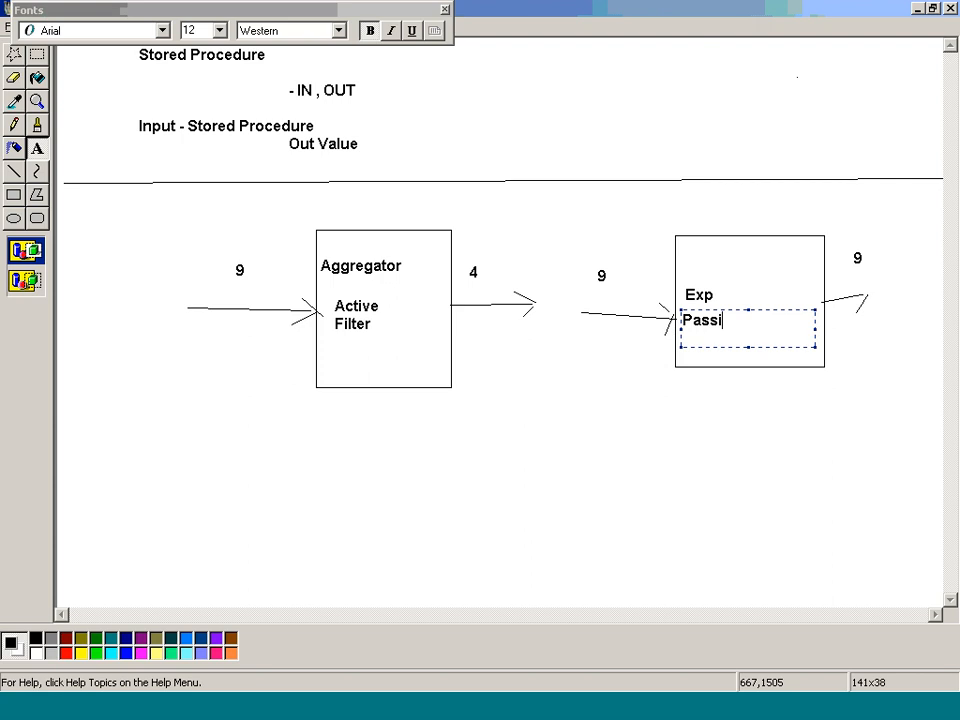
pyautogui.click(780, 451)
# Step: Draw a smaller rectangle just below the Exp box and label it "LOokup"
pyautogui.moveTo(683, 391); pyautogui.dragTo(757, 498)
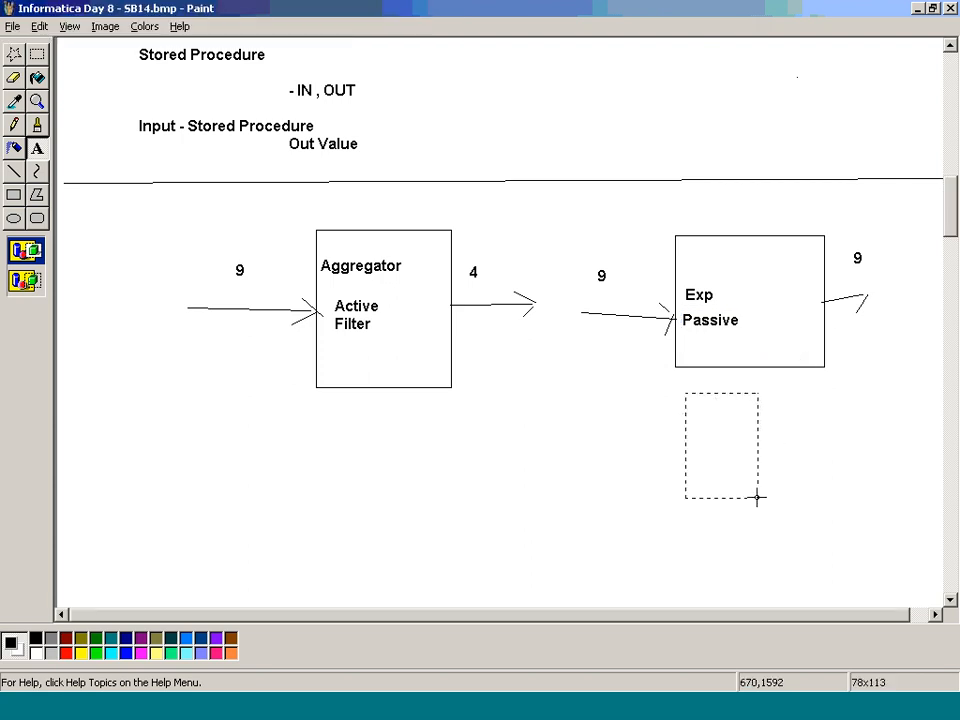
pyautogui.click(13, 195)
pyautogui.moveTo(694, 384); pyautogui.dragTo(806, 487)
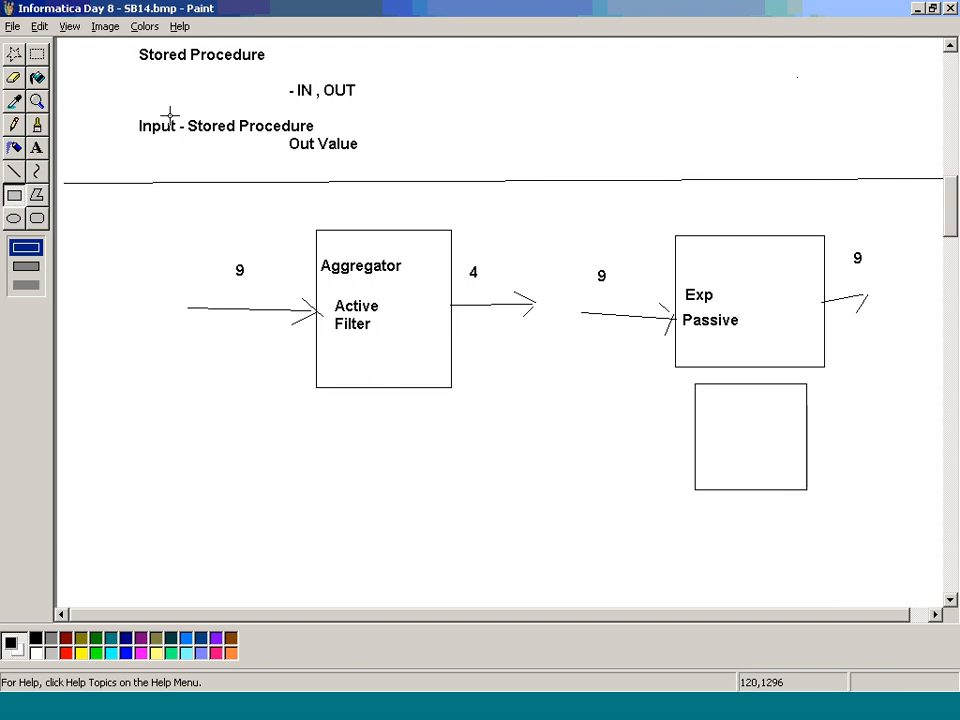
pyautogui.click(36, 147)
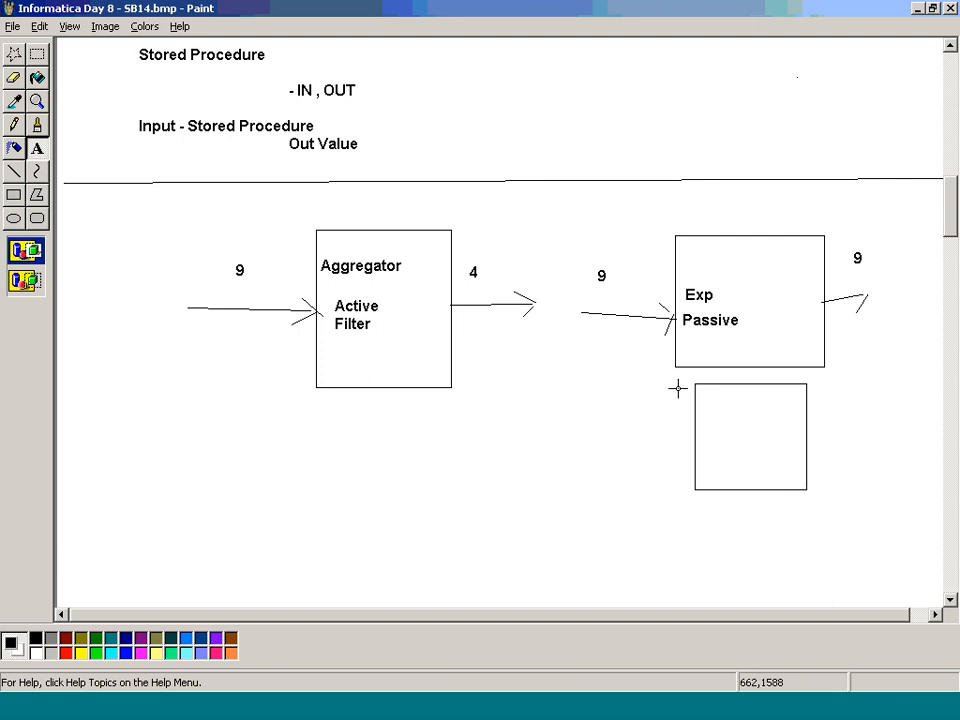
pyautogui.moveTo(710, 393); pyautogui.dragTo(772, 476)
pyautogui.write('L')
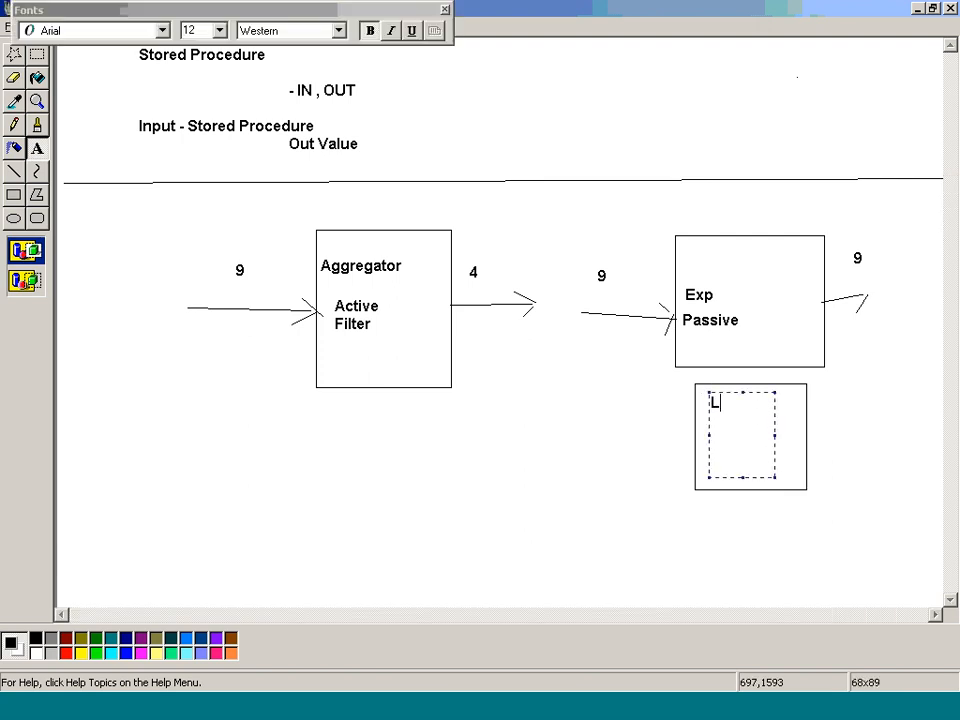
pyautogui.write('Ookup')
# Step: Add a text note reading "Value o" beside the LOokup box
pyautogui.moveTo(826, 404); pyautogui.dragTo(894, 499)
pyautogui.write('Value')
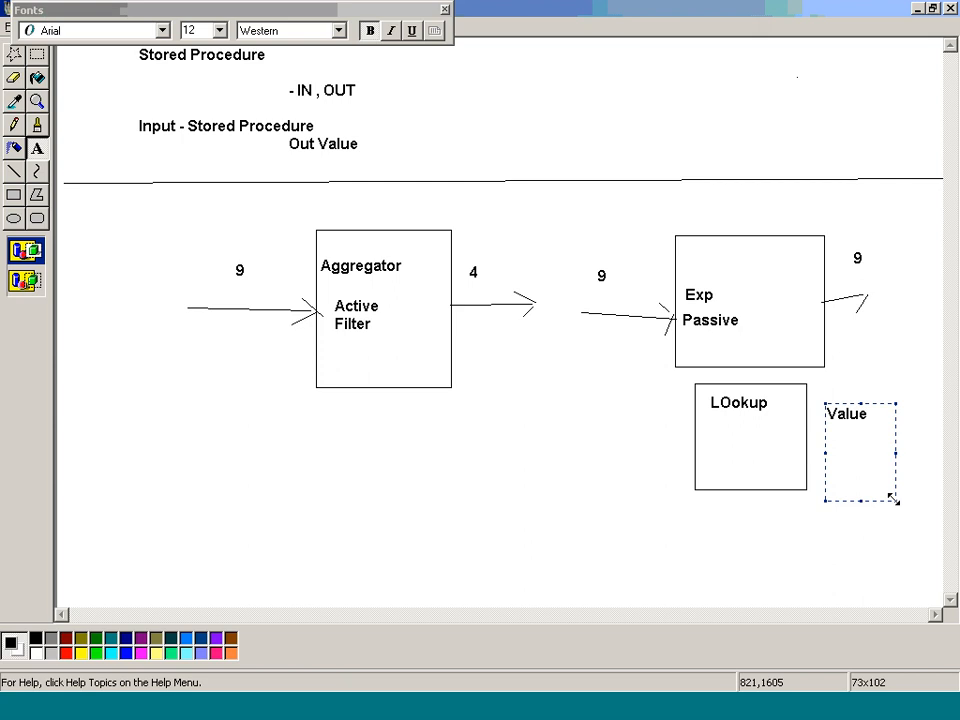
pyautogui.write(' n')
pyautogui.press('BackSpace')
pyautogui.write('o')
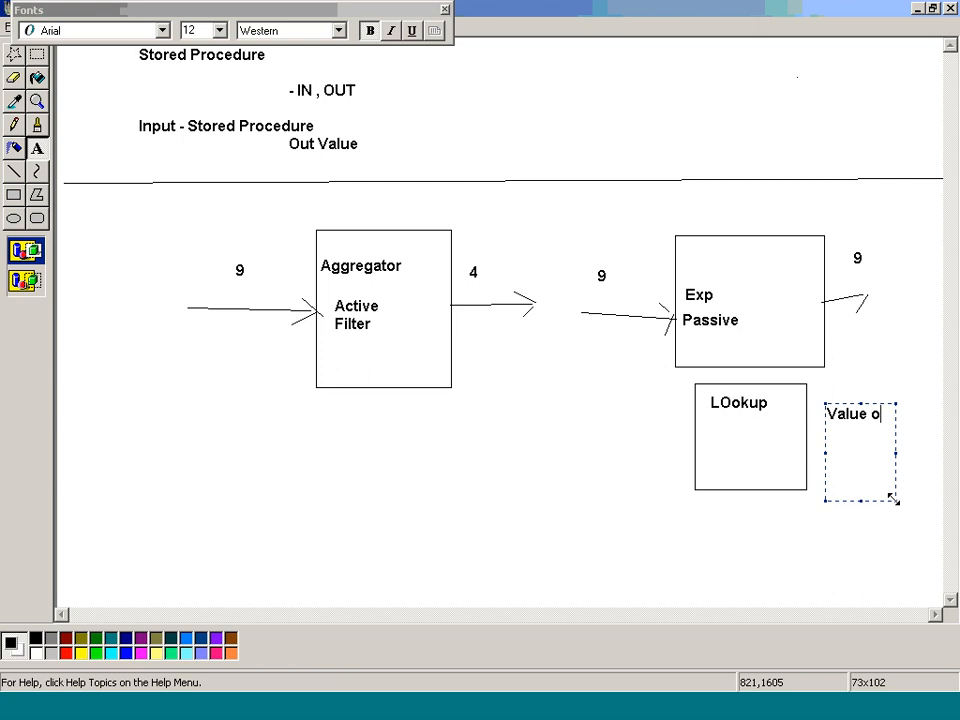
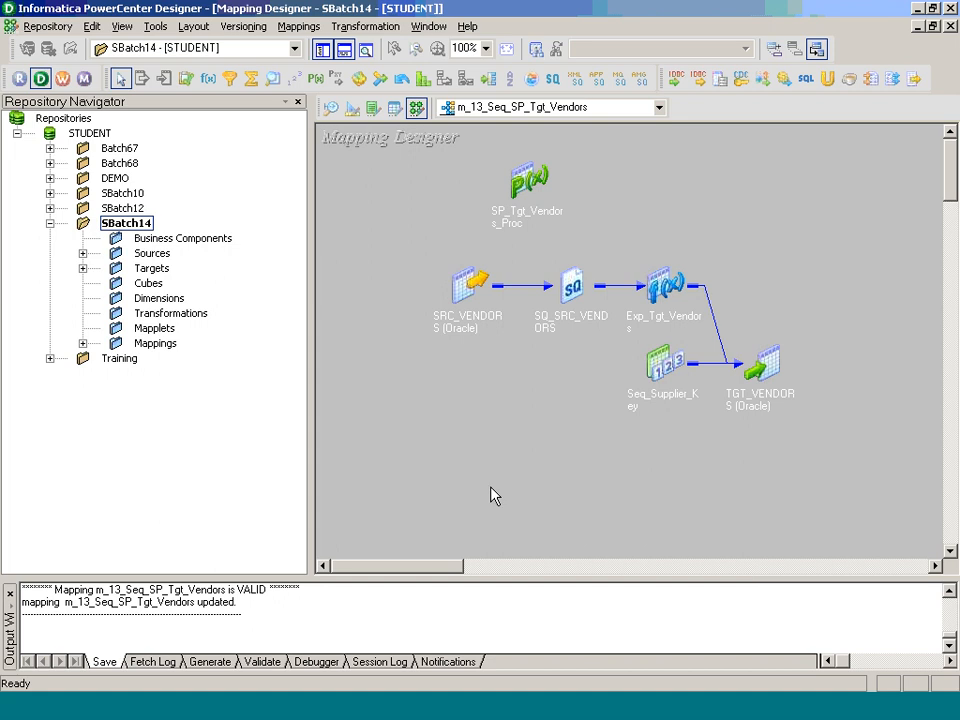
# Step: In the Source Analyzer, start a database table import and connect to the SB14_SOURCE data source with the account password
pyautogui.click(331, 107)
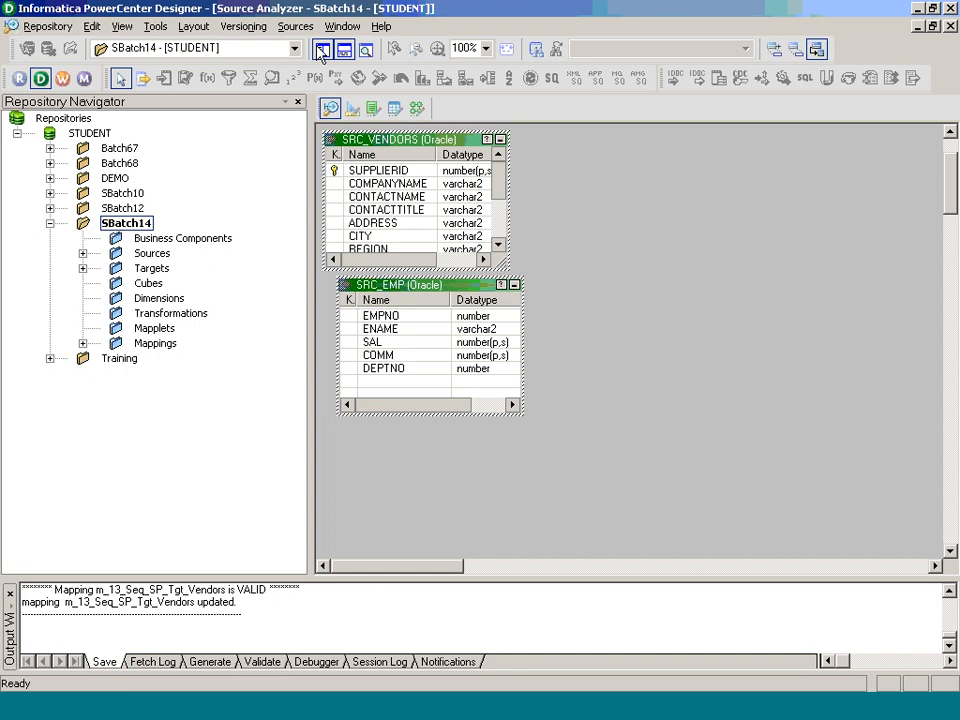
pyautogui.click(296, 26)
pyautogui.click(309, 47)
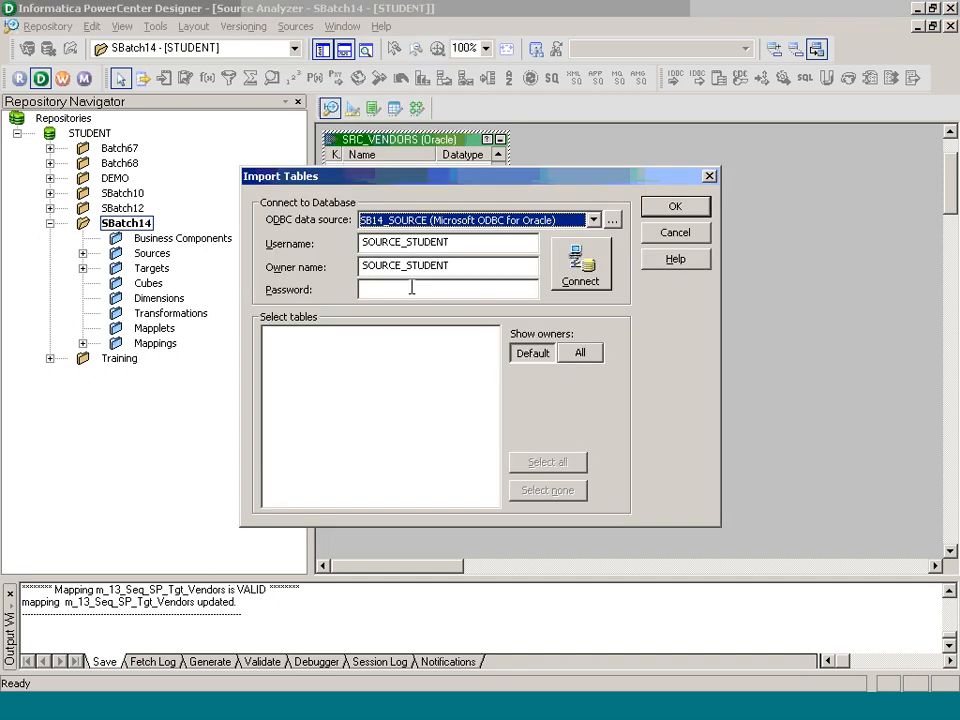
pyautogui.write('student')
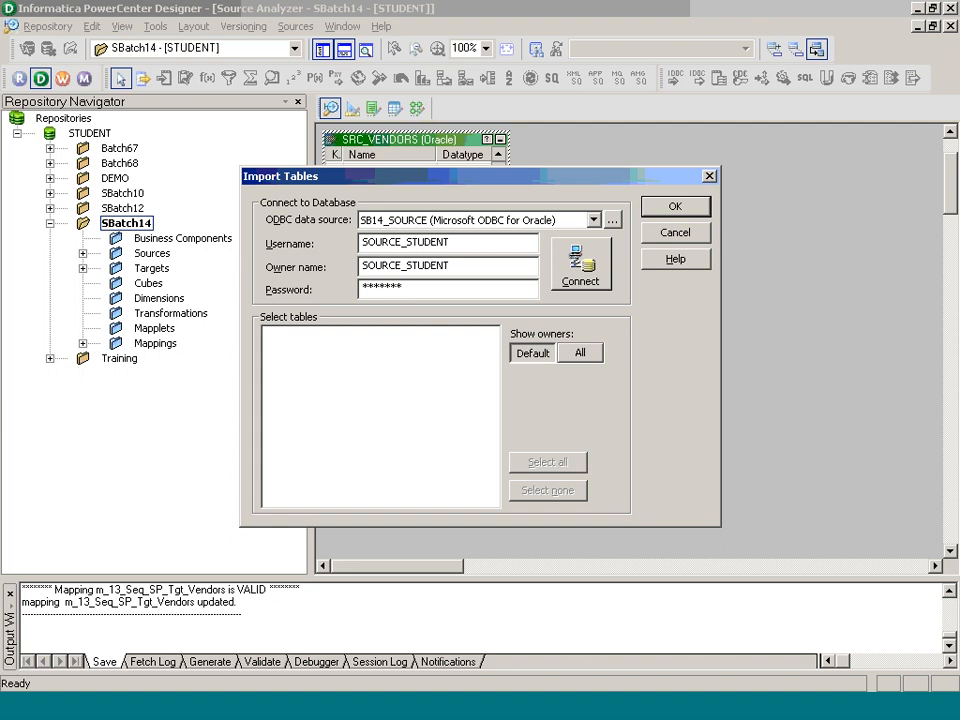
pyautogui.press('Return')
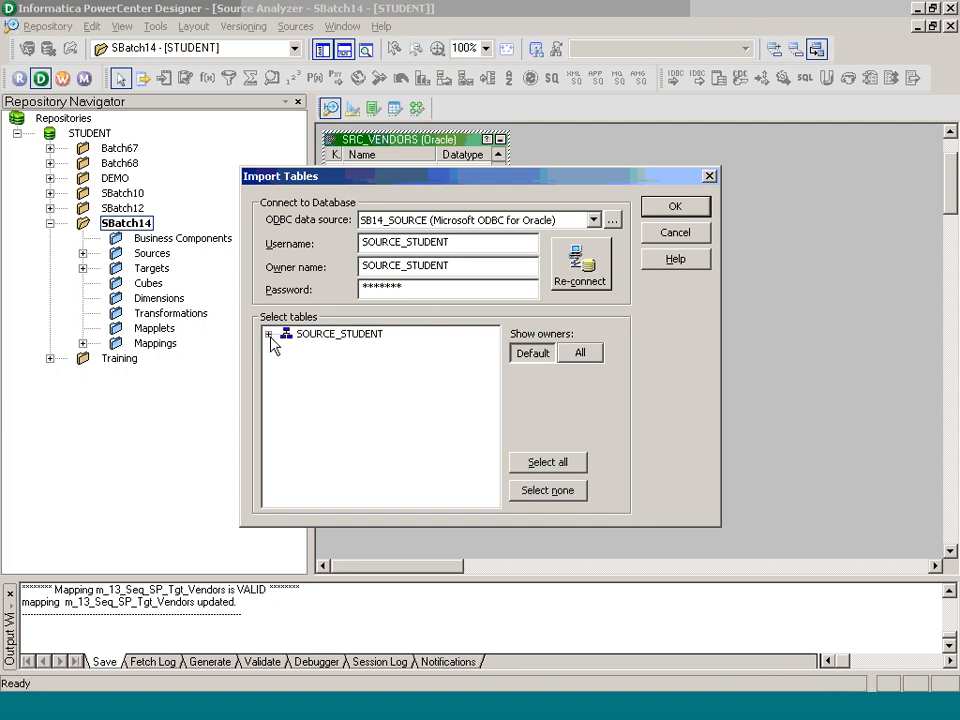
# Step: Import the SRC_ACCOUNTS table from the SOURCE_STUDENT schema as a source definition
pyautogui.click(268, 336)
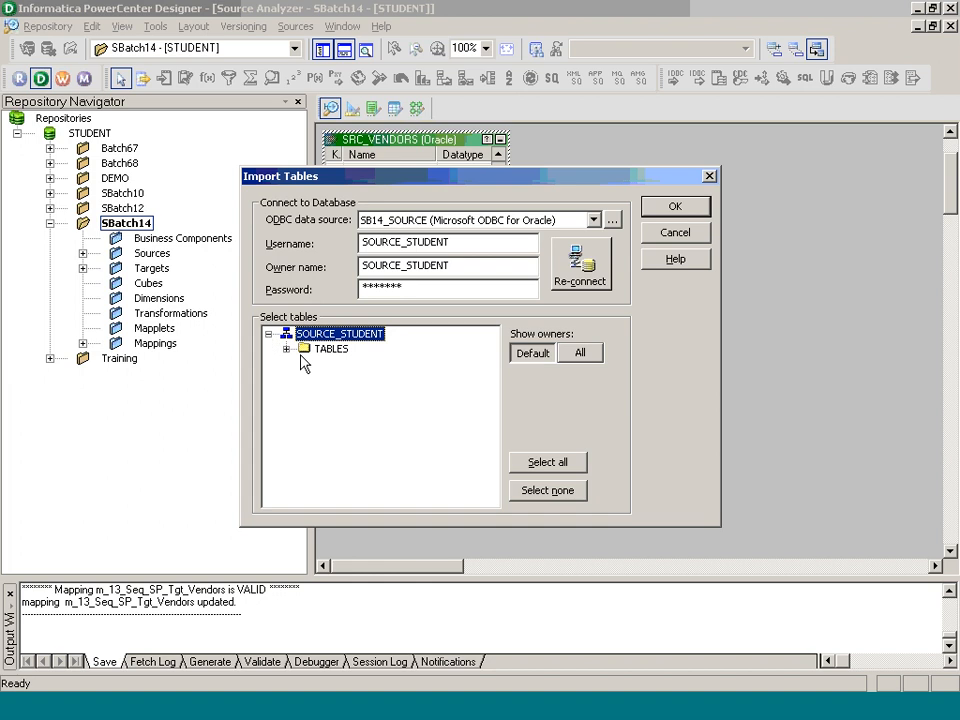
pyautogui.click(287, 348)
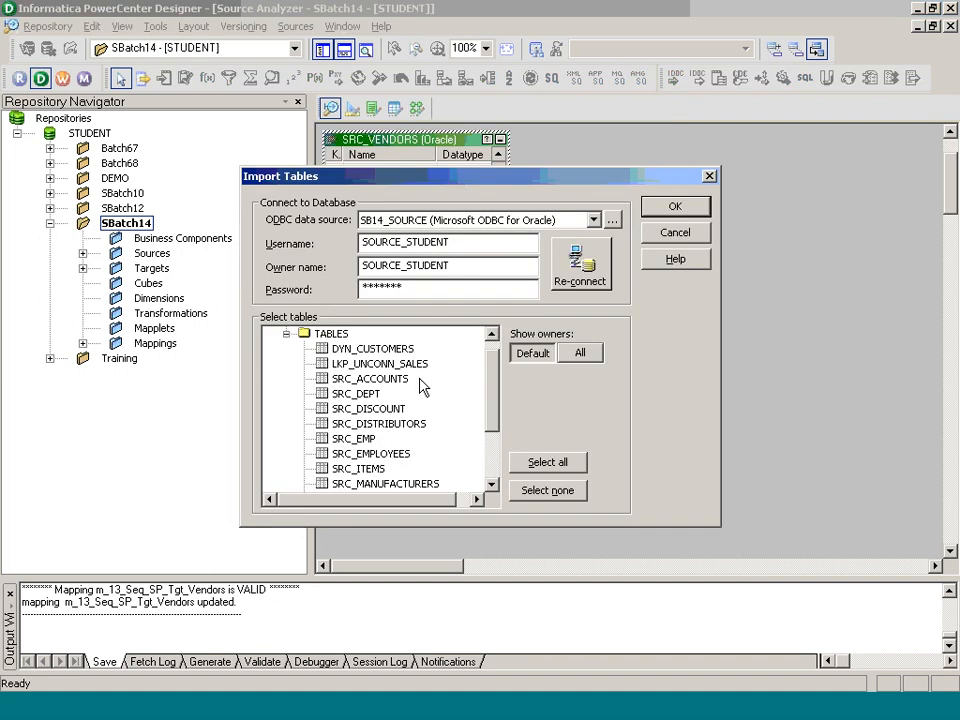
pyautogui.click(372, 379)
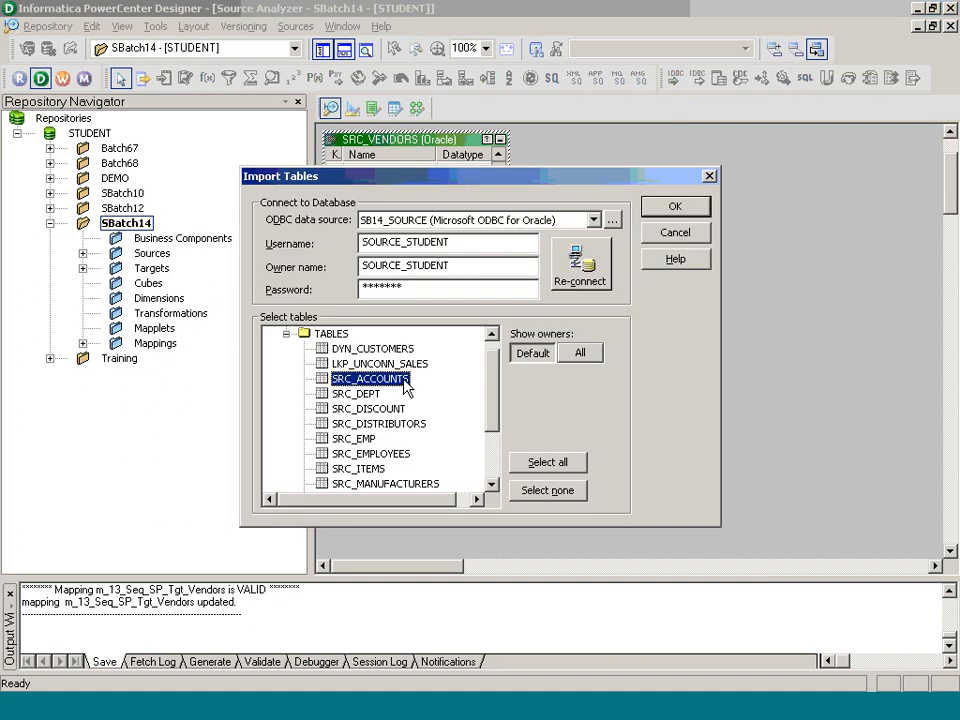
pyautogui.click(675, 206)
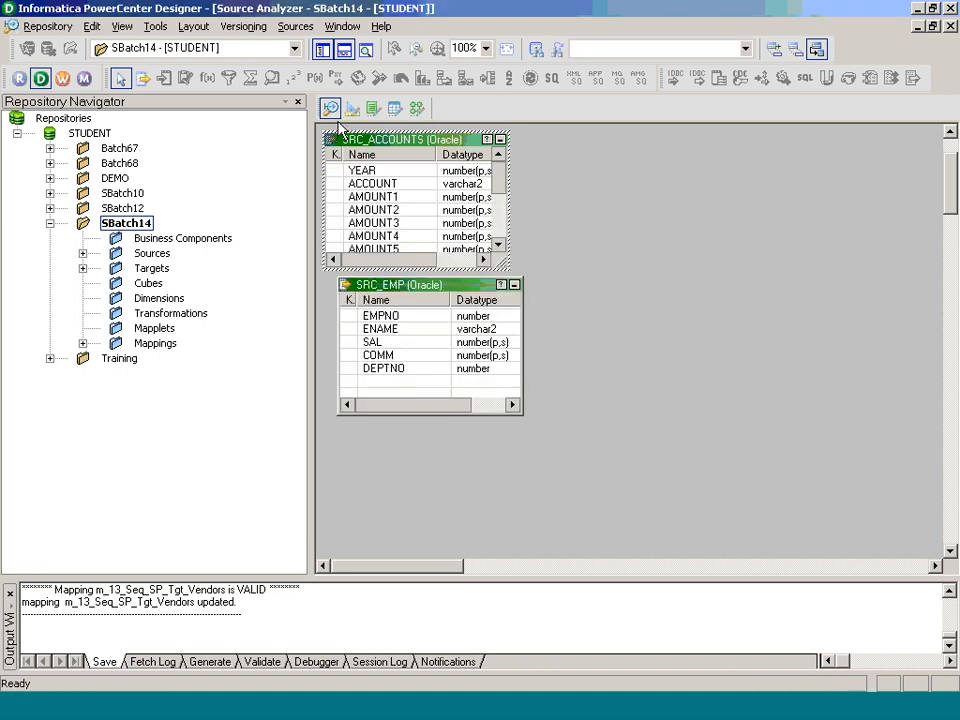
# Step: In the Target Designer, start a database table import and connect to the SB14_TARGET data source with the account password
pyautogui.click(352, 108)
pyautogui.click(295, 26)
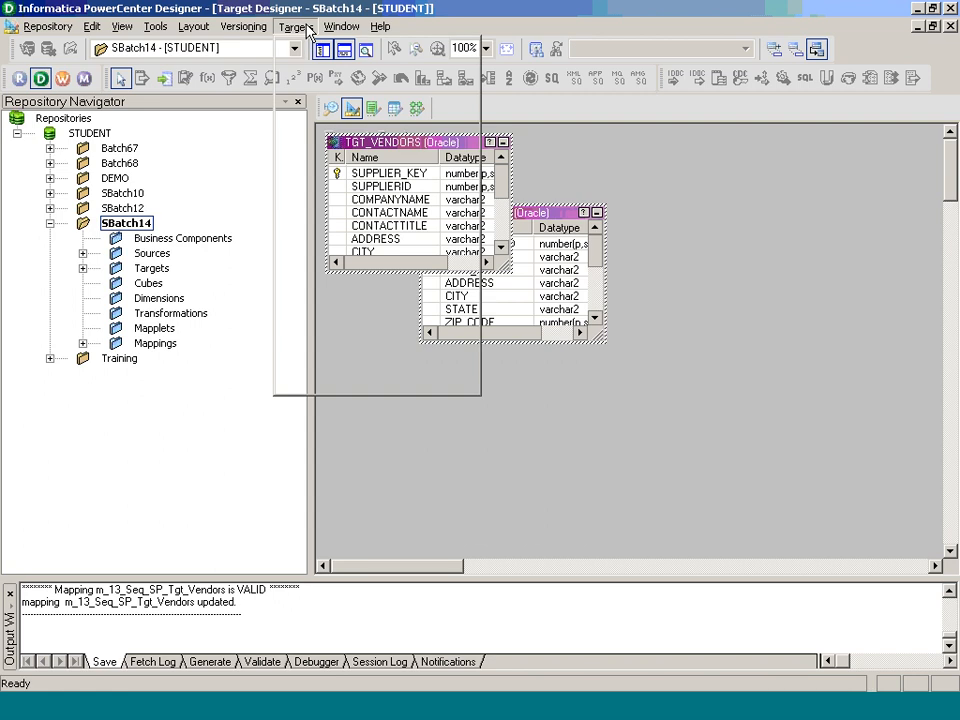
pyautogui.click(322, 58)
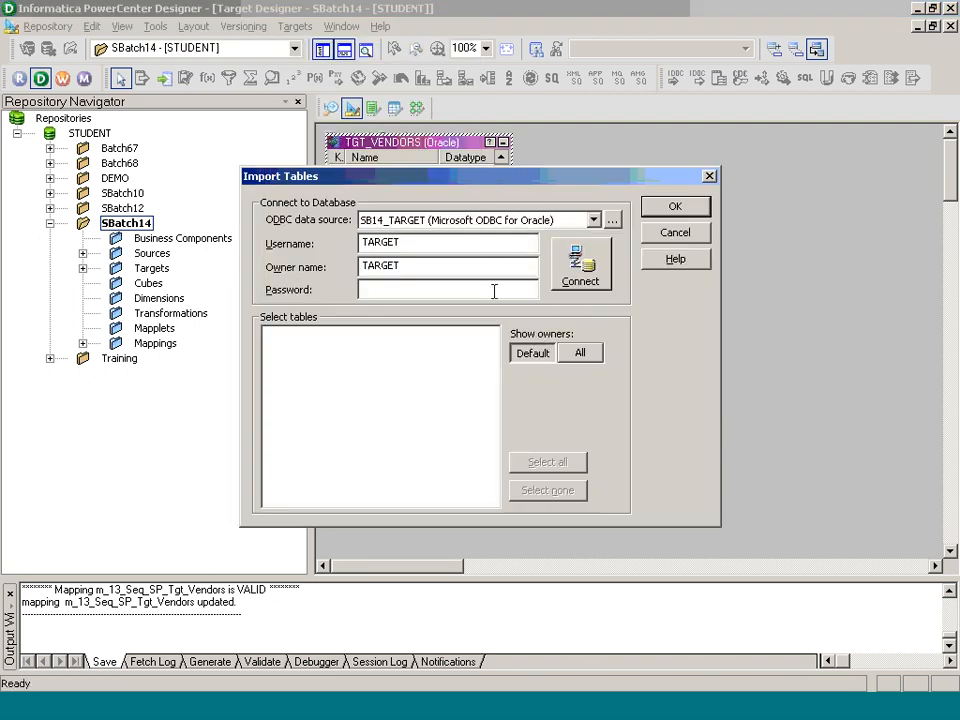
pyautogui.write('*******')
pyautogui.press('Return')
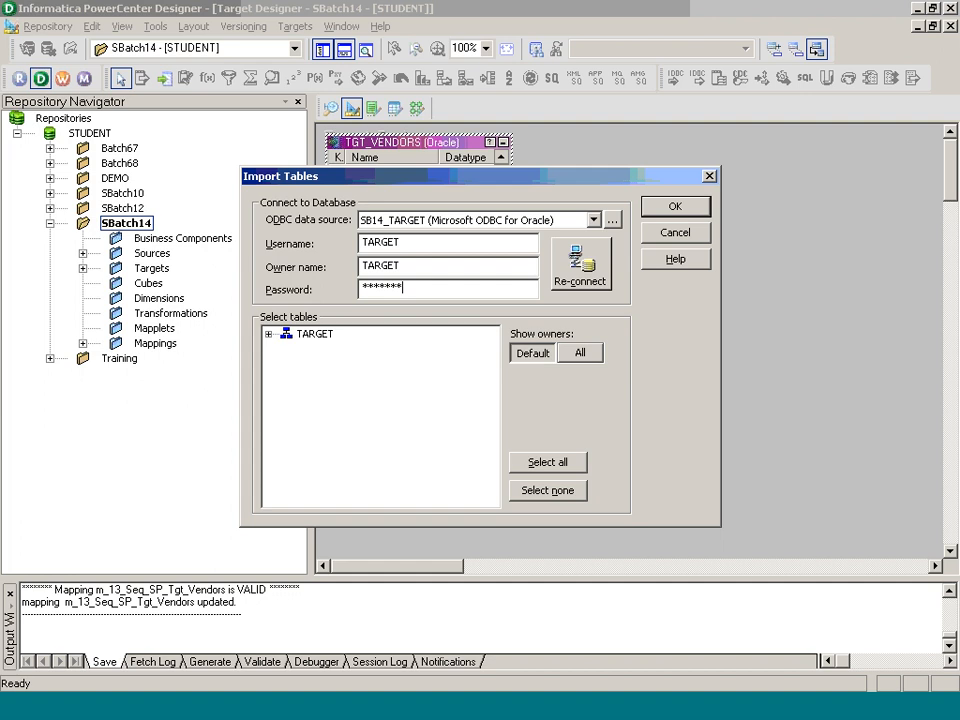
# Step: Import the TGT_ACCOUNTS table from the TARGET schema as a target definition
pyautogui.click(268, 335)
pyautogui.click(286, 350)
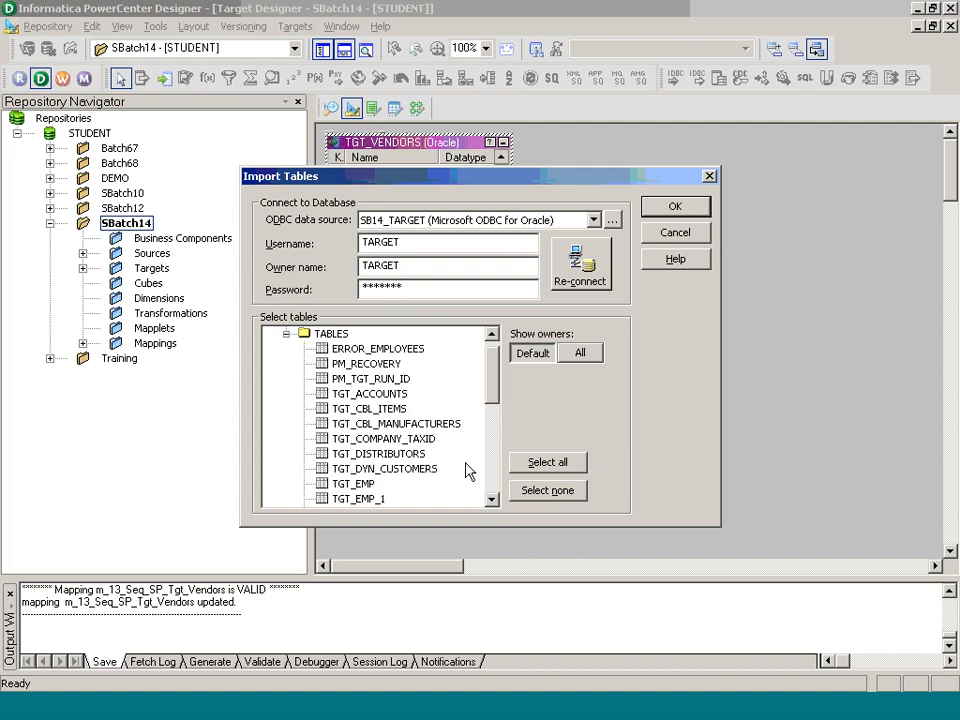
pyautogui.scroll(-7, 499, 492)
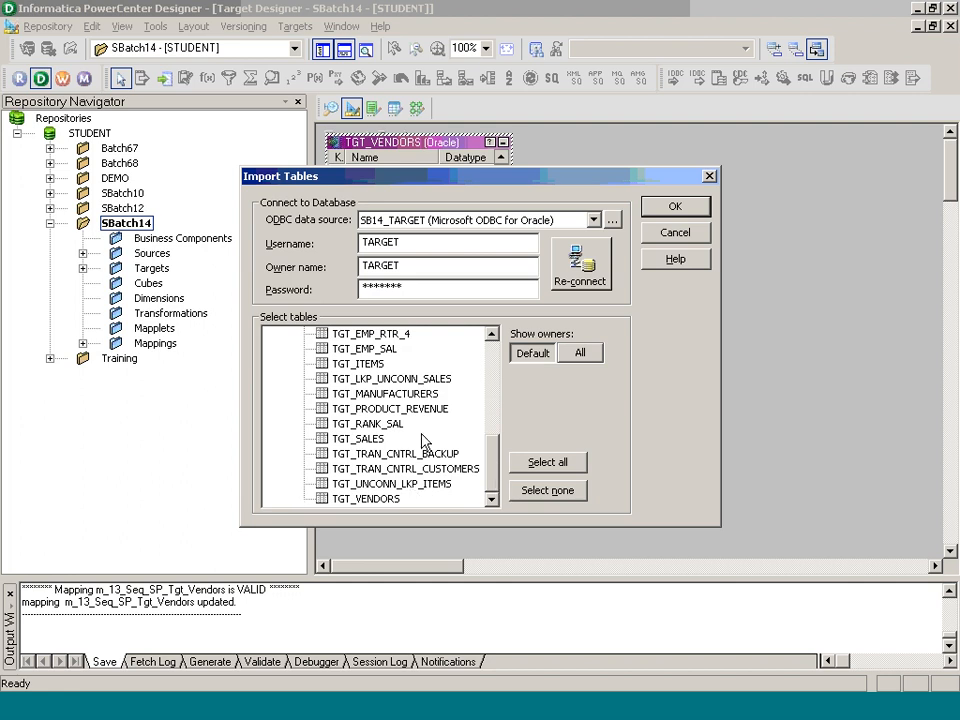
pyautogui.scroll(4, 497, 383)
pyautogui.scroll(3, 497, 383)
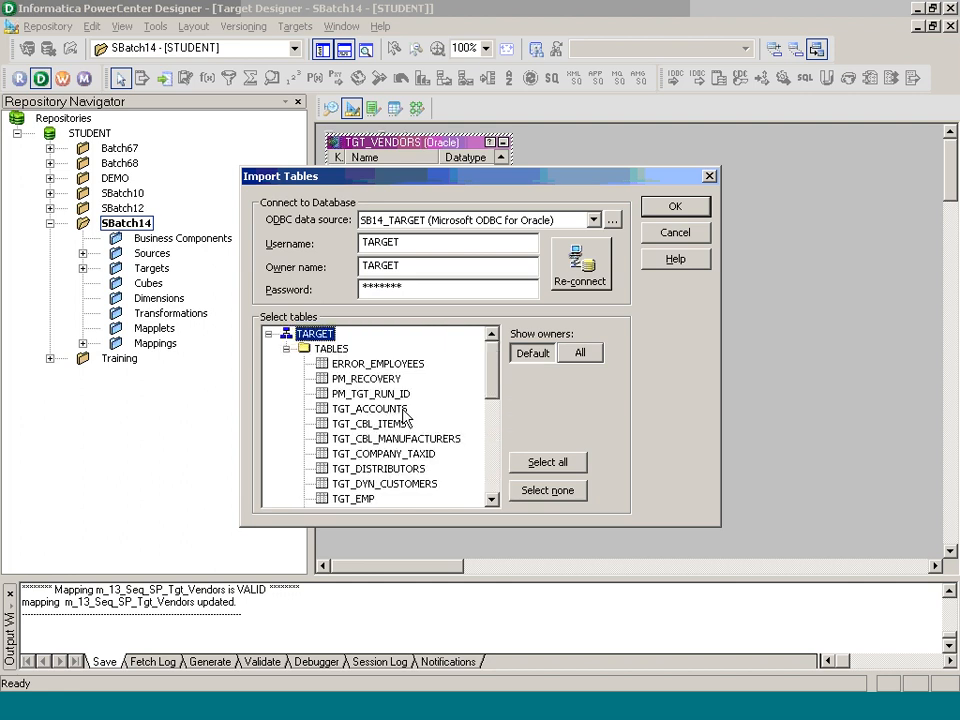
pyautogui.click(345, 408)
pyautogui.click(675, 206)
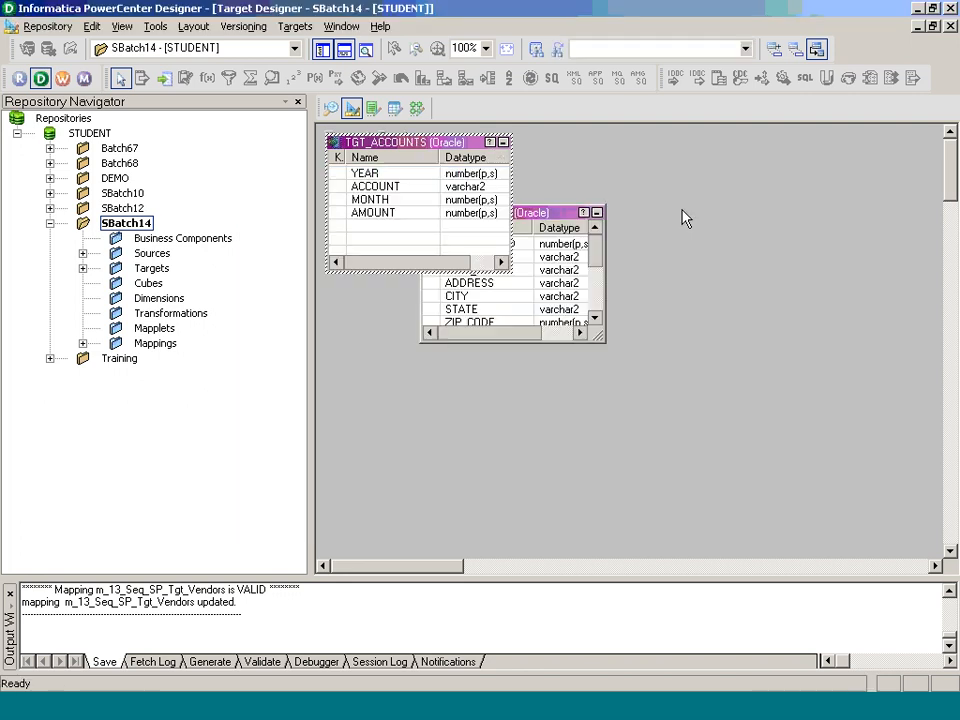
# Step: Create a new mapping named m_14_Nor_Tgt_Accounts in the Mapping Designer
pyautogui.click(415, 107)
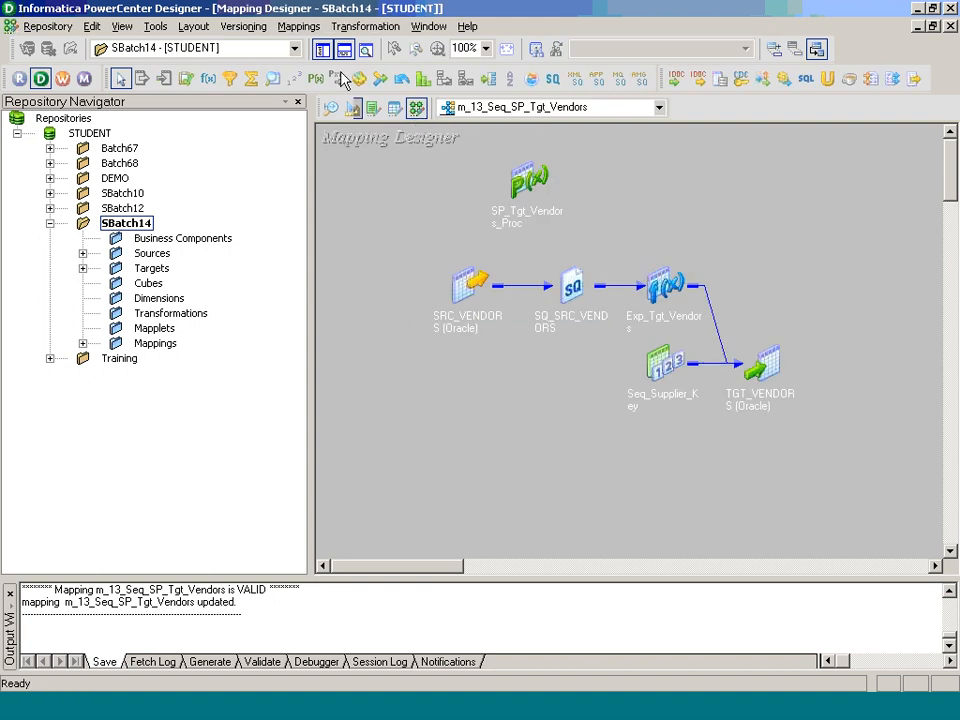
pyautogui.click(300, 26)
pyautogui.click(320, 50)
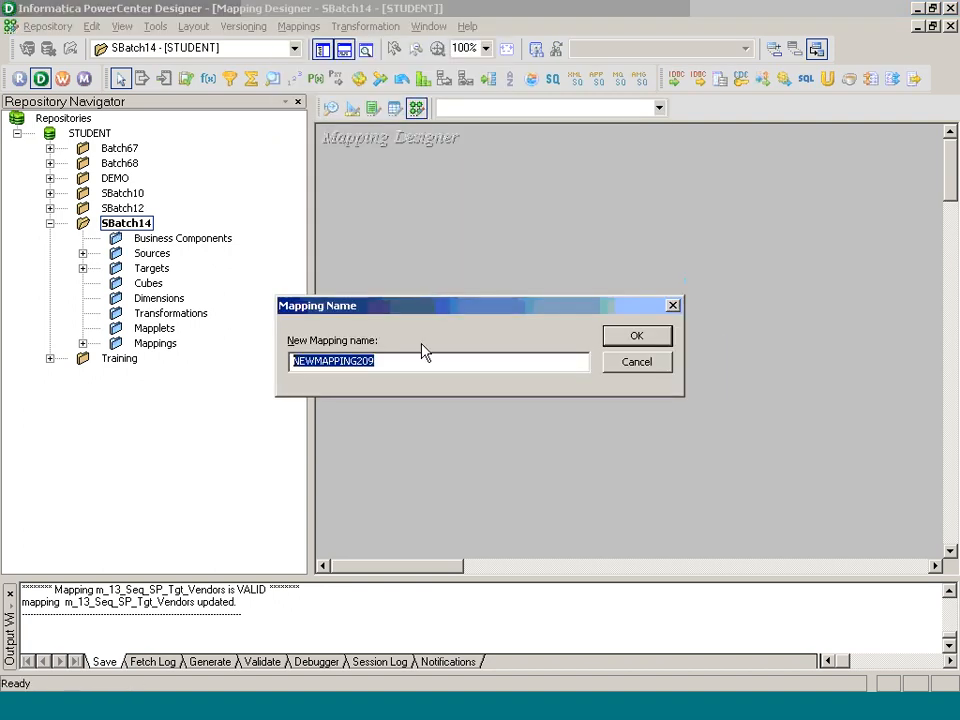
pyautogui.write('m')
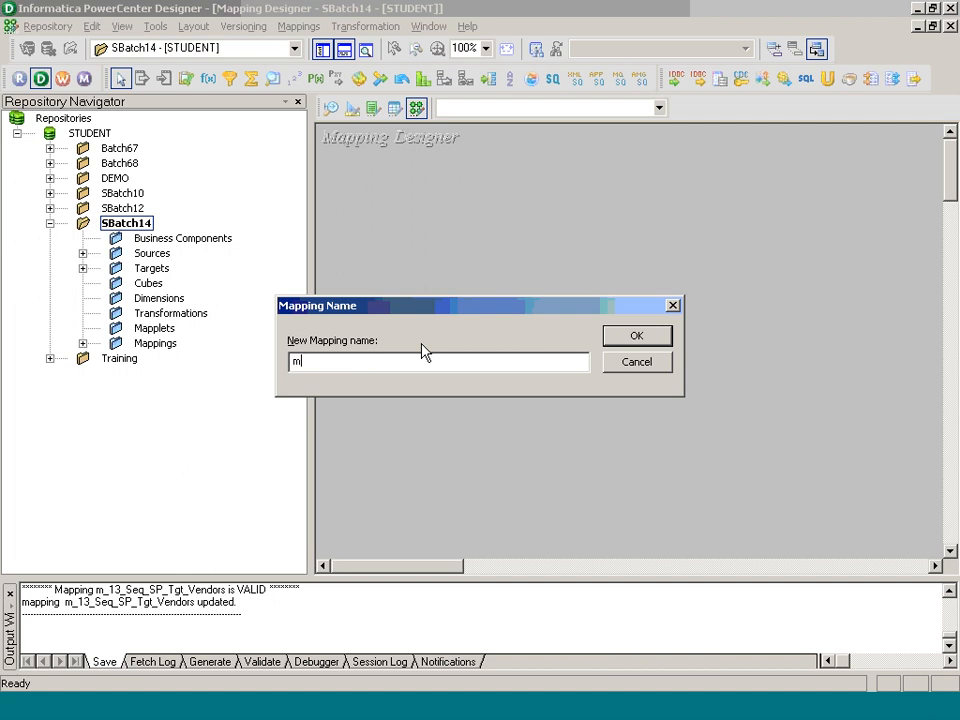
pyautogui.write('_14_NOr_')
pyautogui.press('BackSpace')
pyautogui.press('BackSpace')
pyautogui.press('BackSpace')
pyautogui.write('or_Tgt_Accounts')
pyautogui.press('Return')
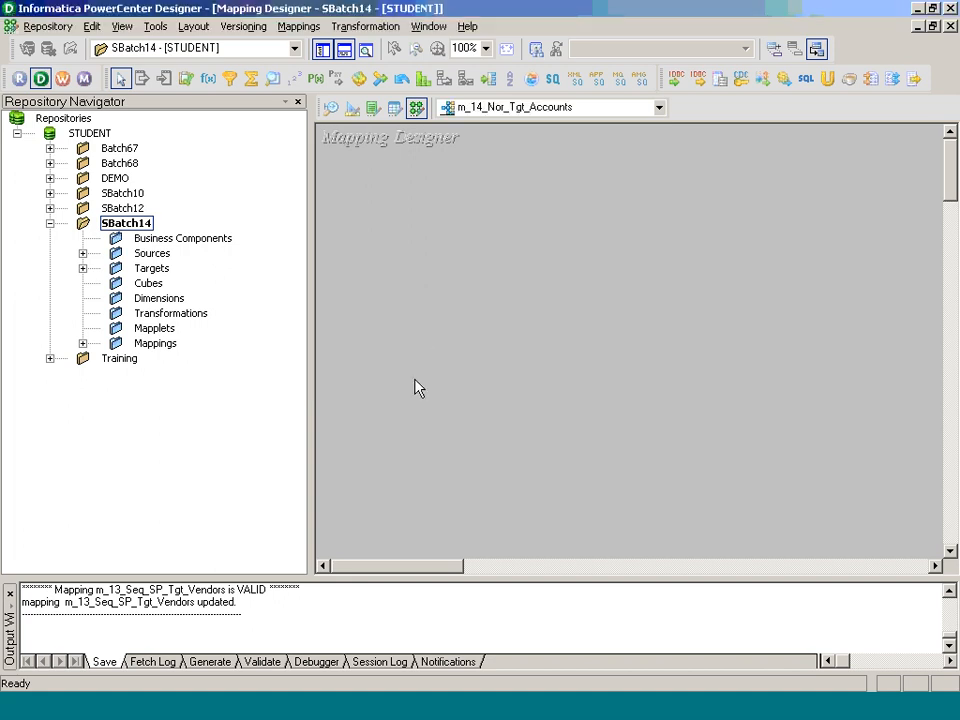
# Step: Add the SRC_ACCOUNTS source from SB14_SOURCE and the TGT_ACCOUNTS target to the mapping
pyautogui.click(83, 253)
pyautogui.doubleClick(198, 298)
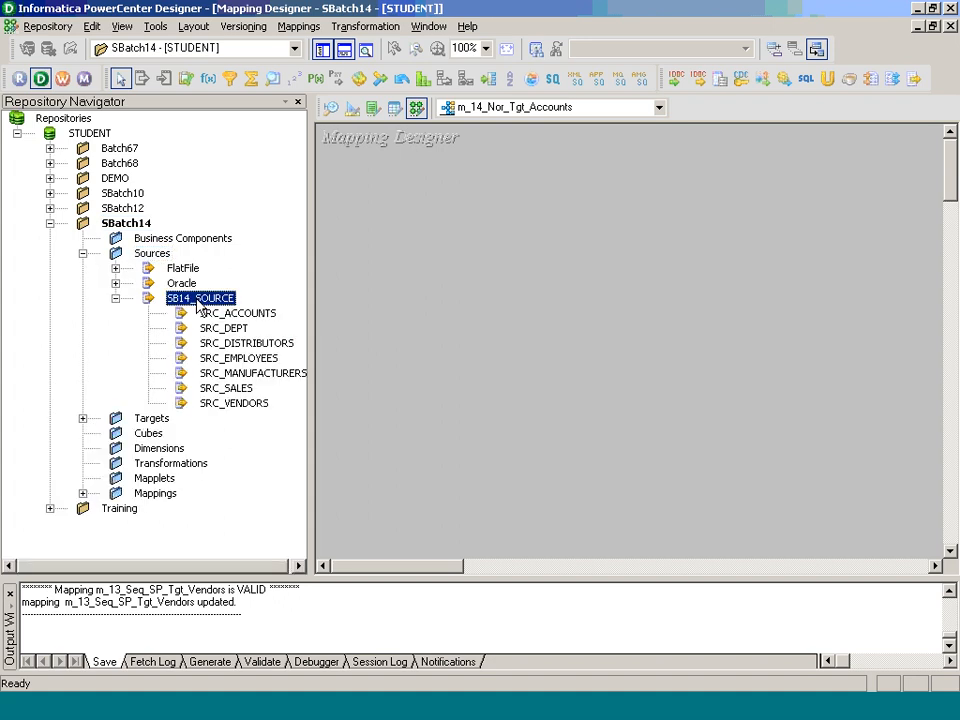
pyautogui.moveTo(238, 313); pyautogui.dragTo(345, 292)
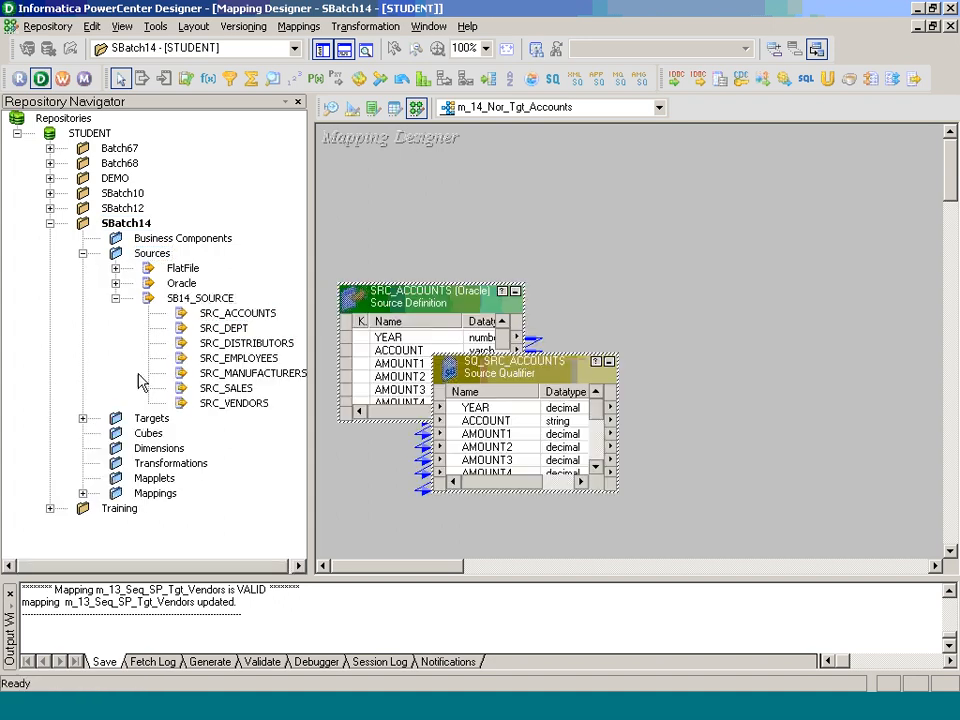
pyautogui.click(83, 418)
pyautogui.moveTo(231, 300); pyautogui.dragTo(556, 268)
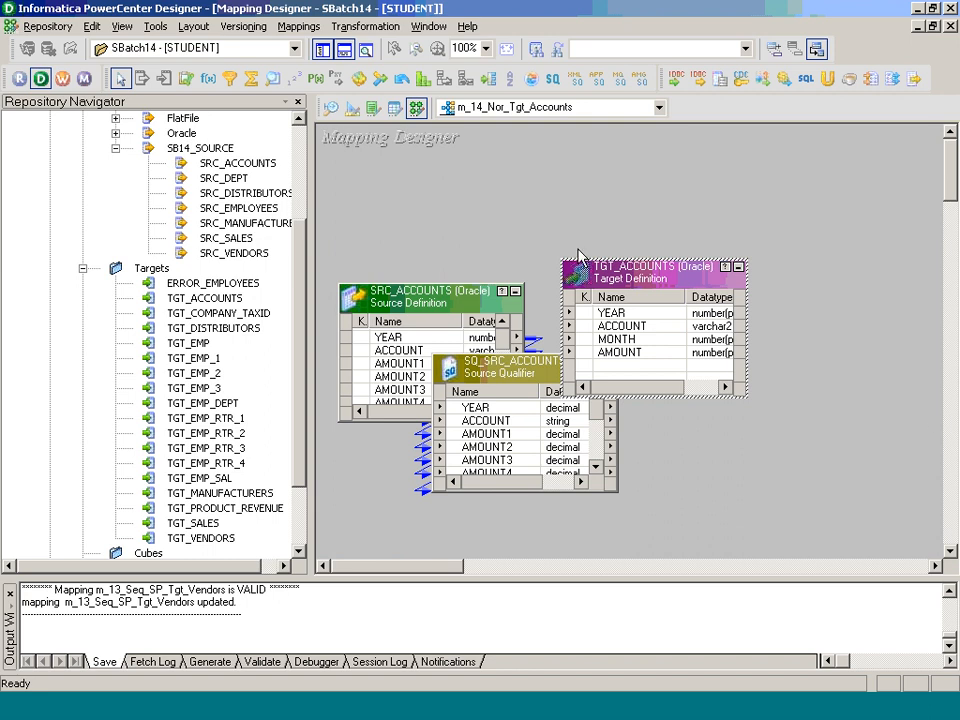
# Step: Hide the Repository Navigator and spread out the mapping objects, placing the source qualifier between SRC_ACCOUNTS and TGT_ACCOUNTS
pyautogui.moveTo(621, 272); pyautogui.dragTo(832, 301)
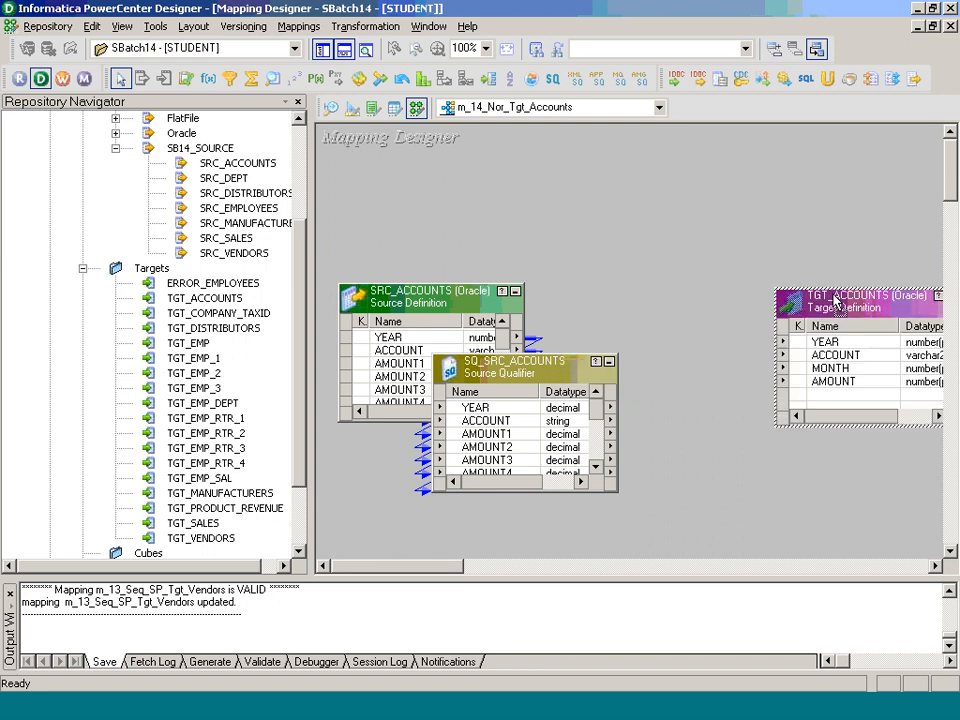
pyautogui.click(323, 48)
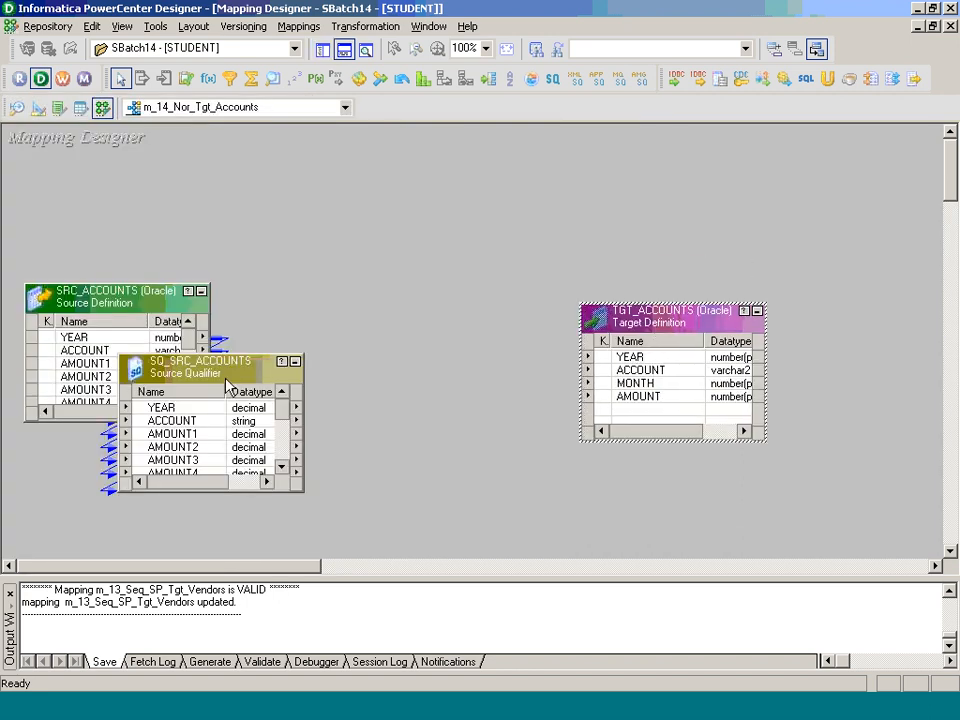
pyautogui.moveTo(227, 385); pyautogui.dragTo(434, 343)
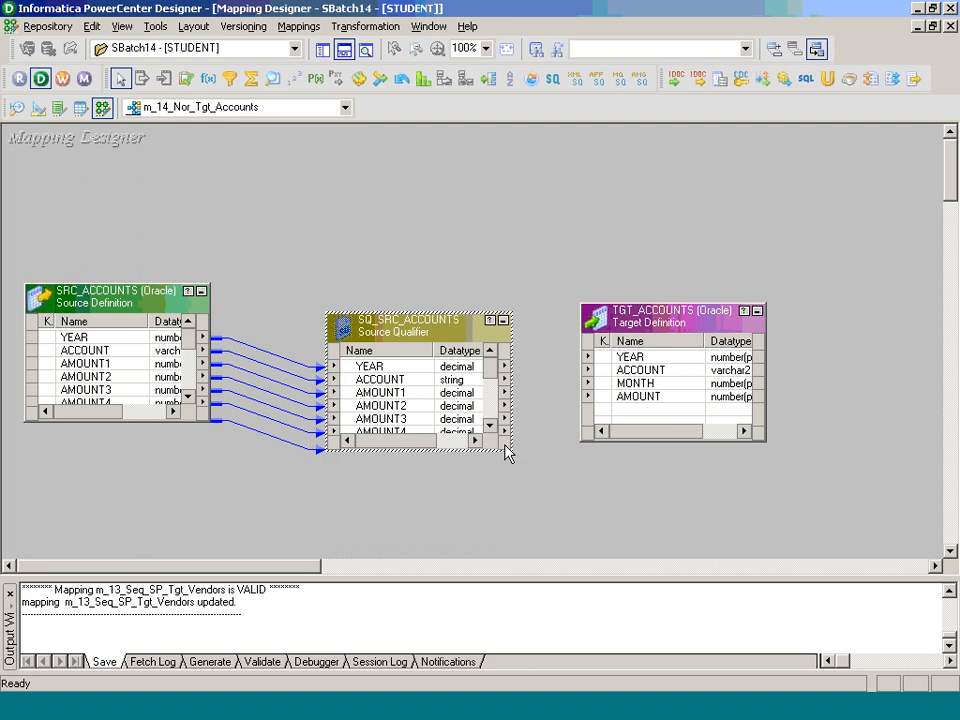
# Step: Create a Normalizer transformation named Nor_Tgt_Accounts and place it above the gap between the source qualifier and the target
pyautogui.click(366, 77)
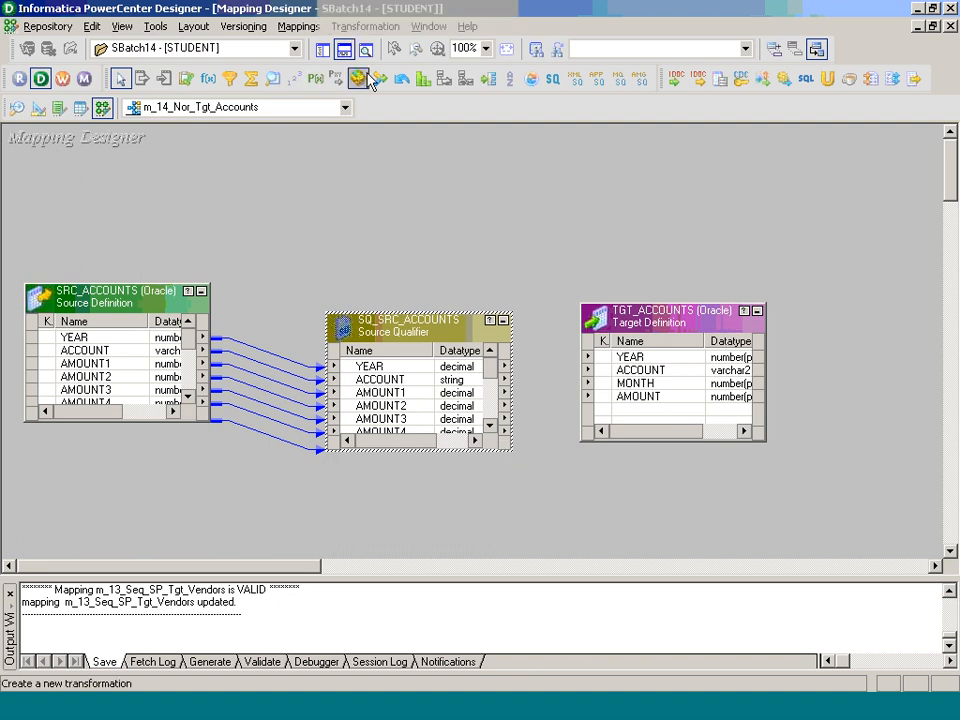
pyautogui.press('n')
pyautogui.press('Tab')
pyautogui.write('Nor')
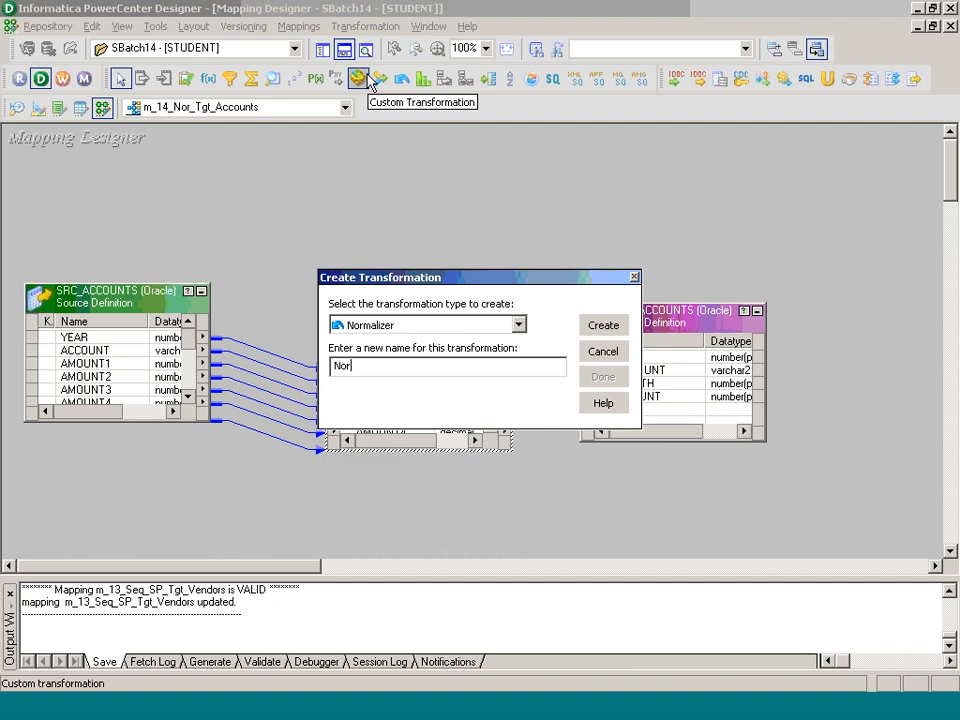
pyautogui.write('_Tgt_Accounts')
pyautogui.press('Return')
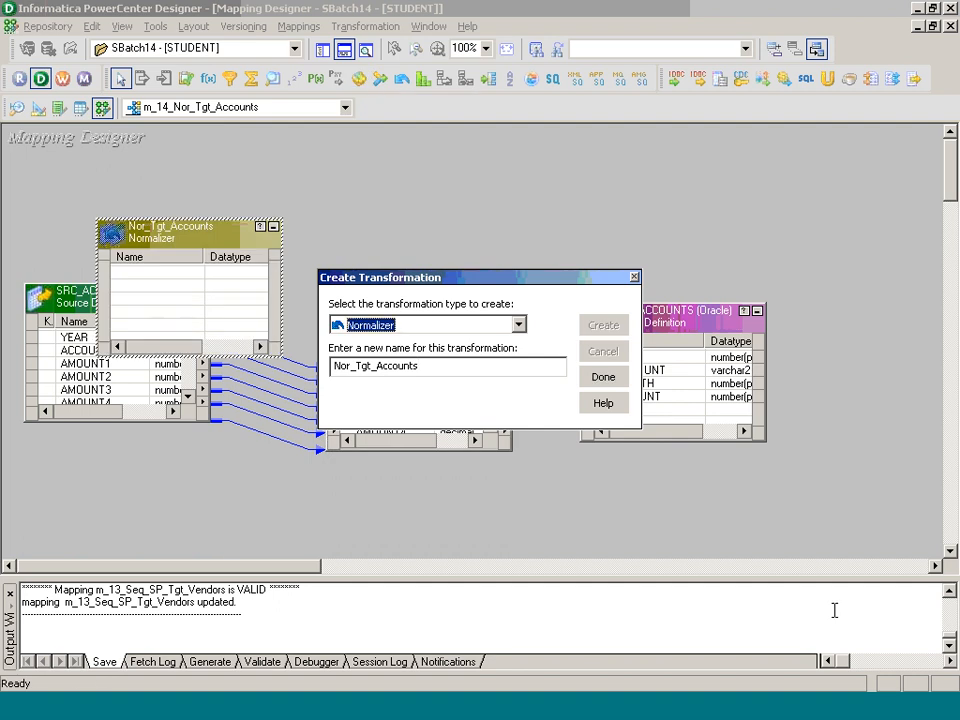
pyautogui.click(837, 690)
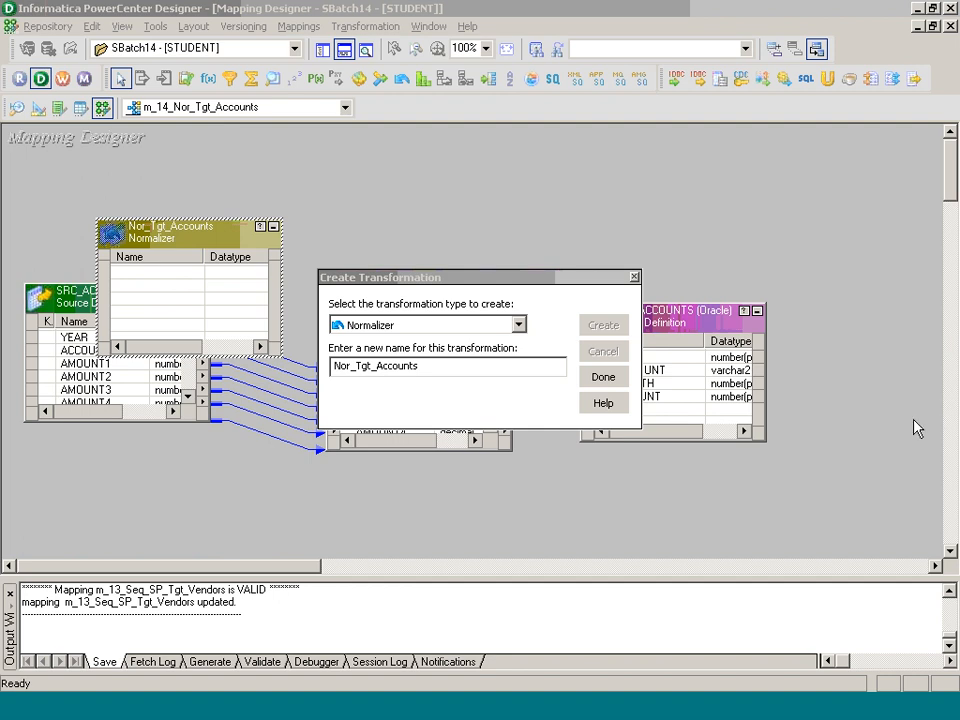
pyautogui.click(603, 377)
pyautogui.moveTo(240, 242); pyautogui.dragTo(600, 179)
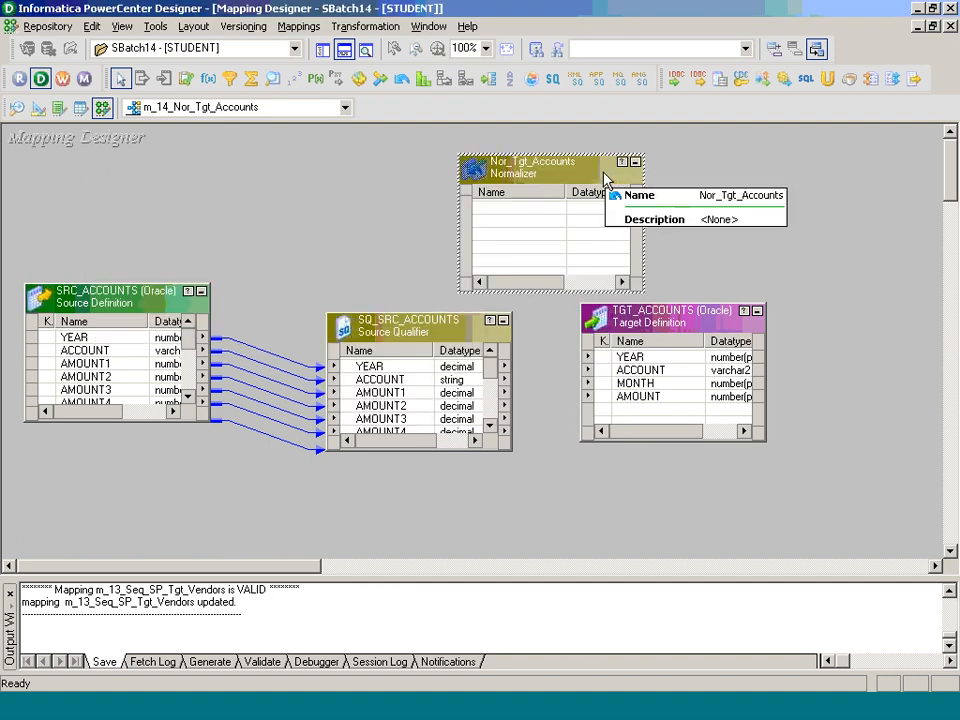
# Step: Open Nor_Tgt_Accounts for editing and add a column named YEAR to its Normalizer column definitions
pyautogui.doubleClick(562, 178)
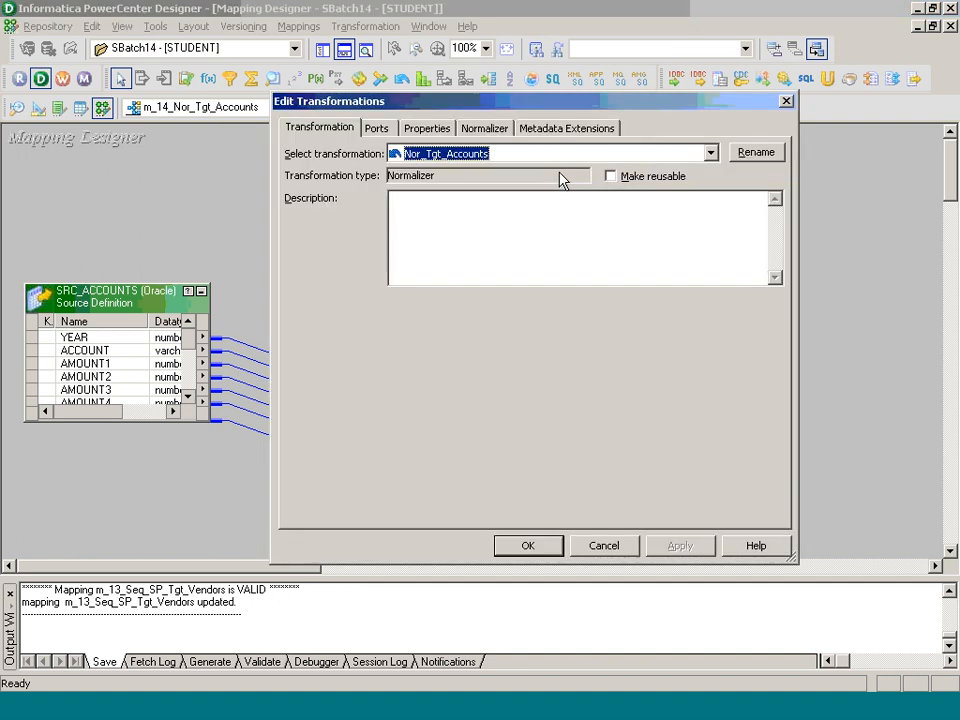
pyautogui.click(376, 128)
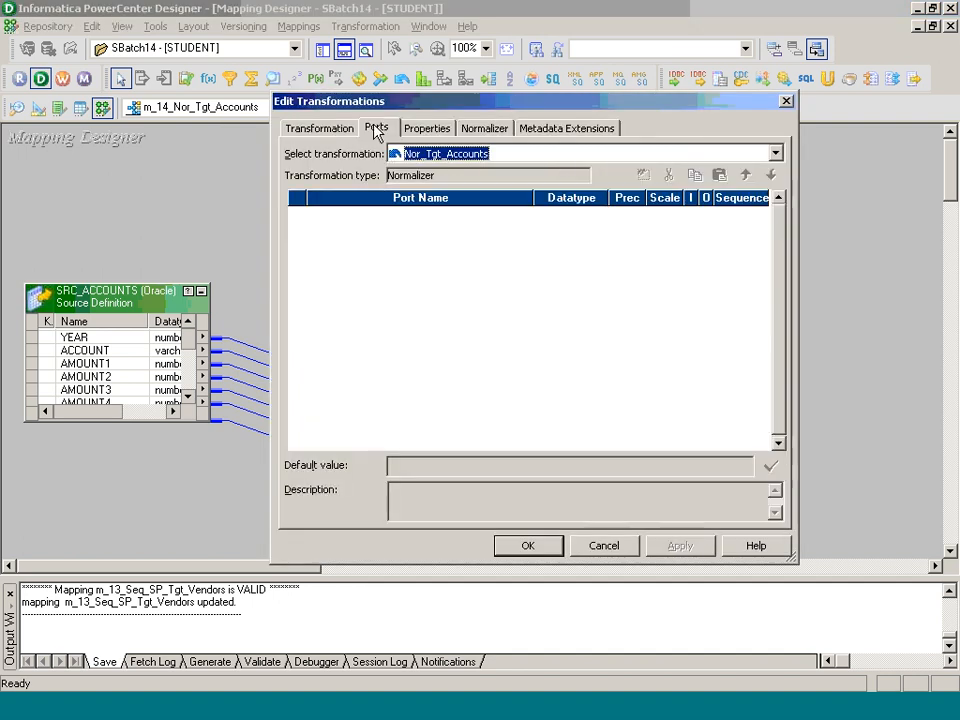
pyautogui.click(434, 131)
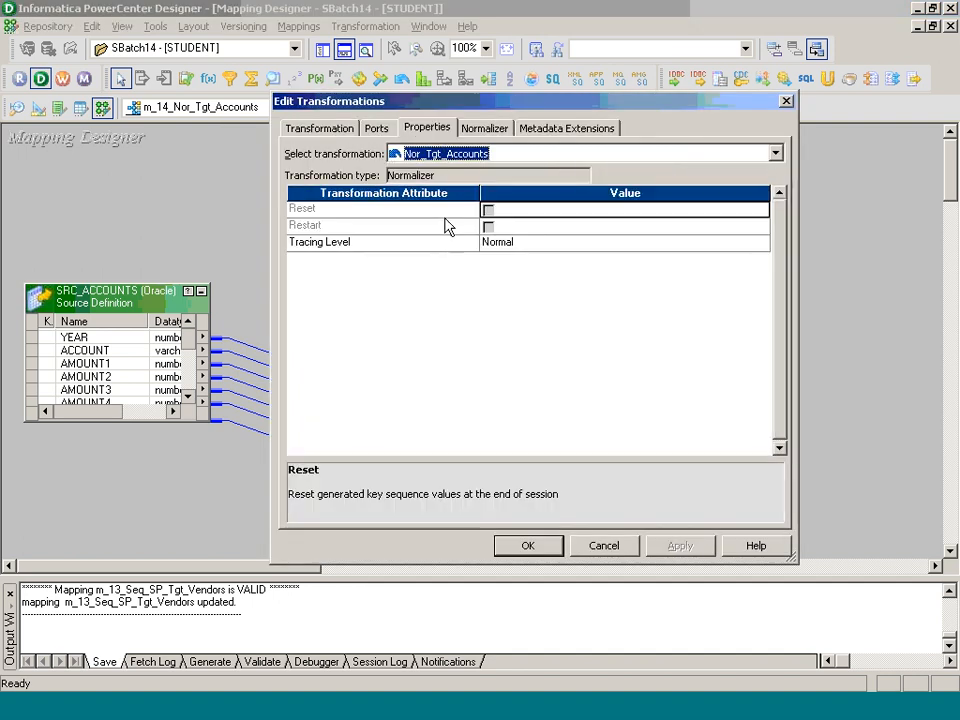
pyautogui.click(500, 131)
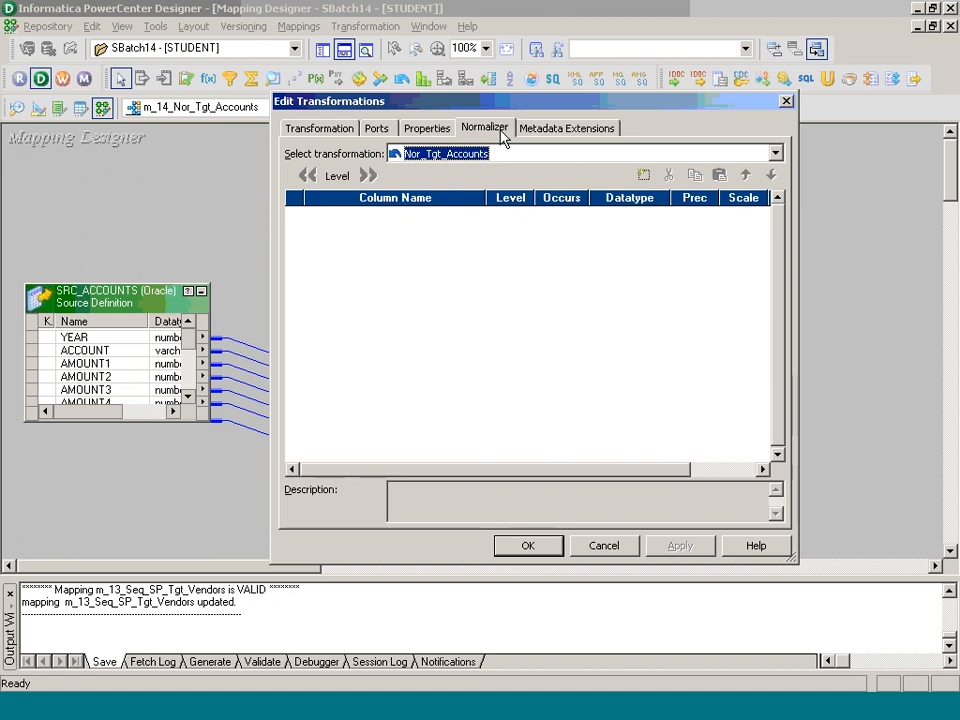
pyautogui.click(646, 177)
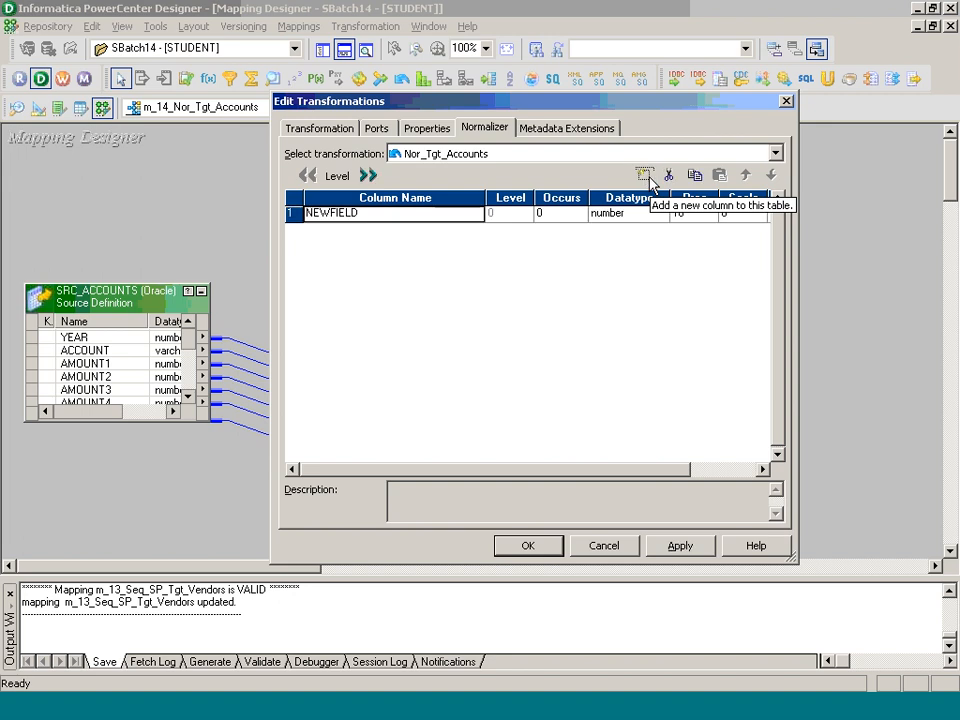
pyautogui.write('YEAR')
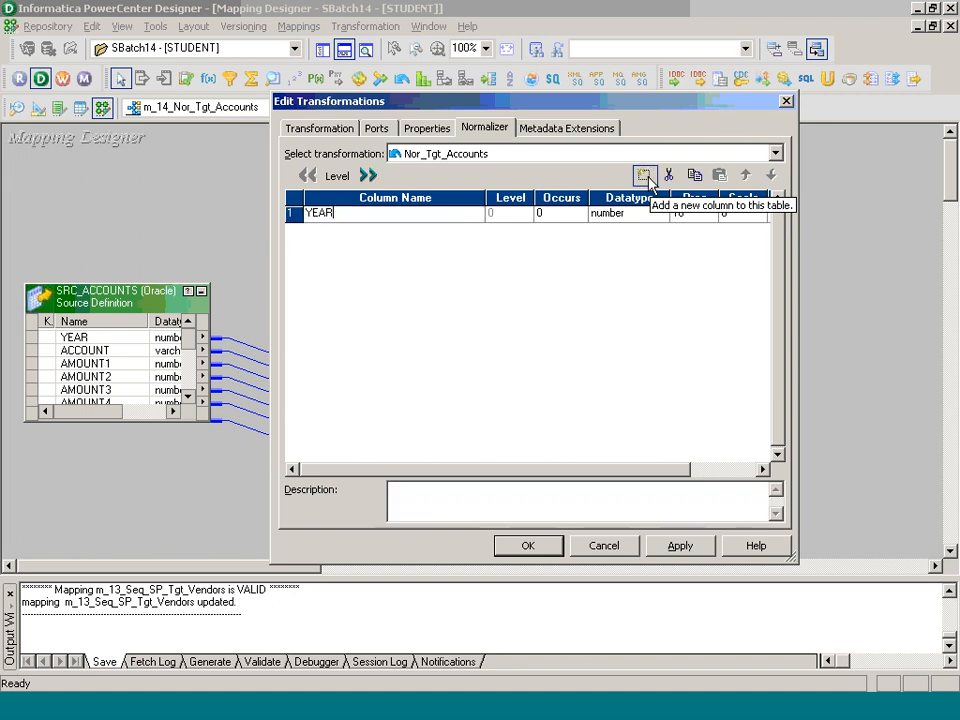
pyautogui.press('Tab')
# Step: Add an ACCOUNT column to the Normalizer with datatype string and precision 50
pyautogui.click(647, 178)
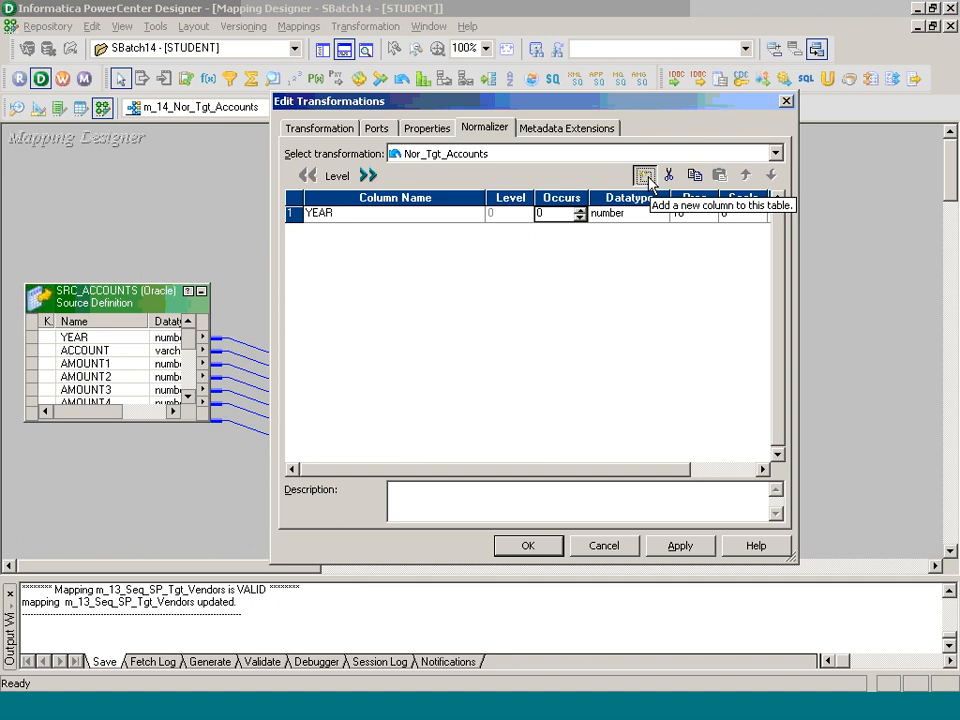
pyautogui.write('ACCOUNT')
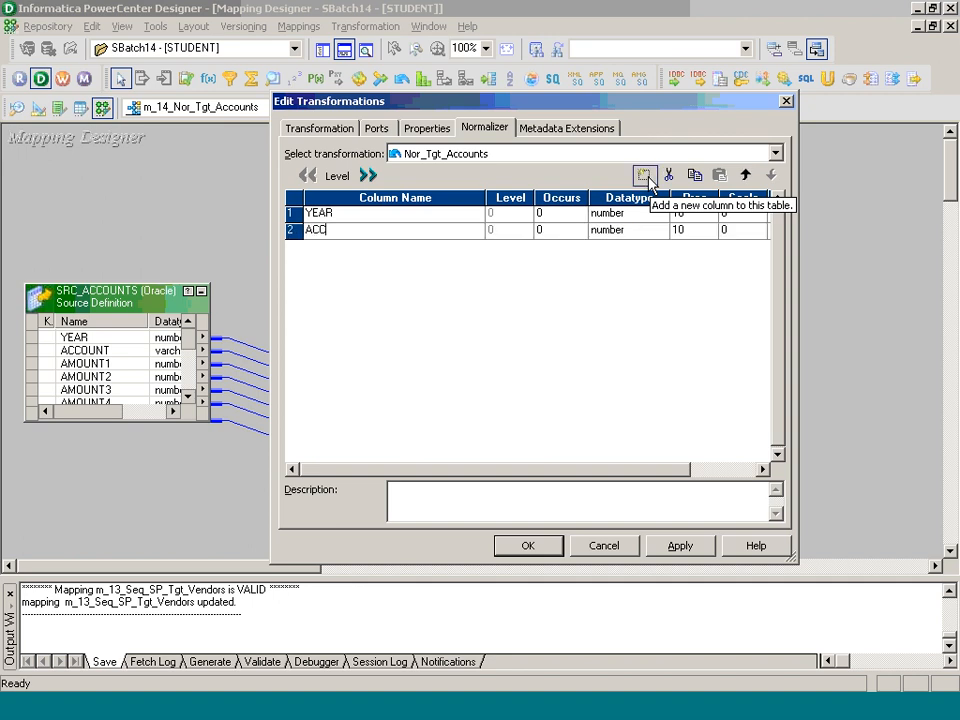
pyautogui.press('Tab')
pyautogui.press('Tab')
pyautogui.press('Down')
pyautogui.press('Tab')
pyautogui.write('50')
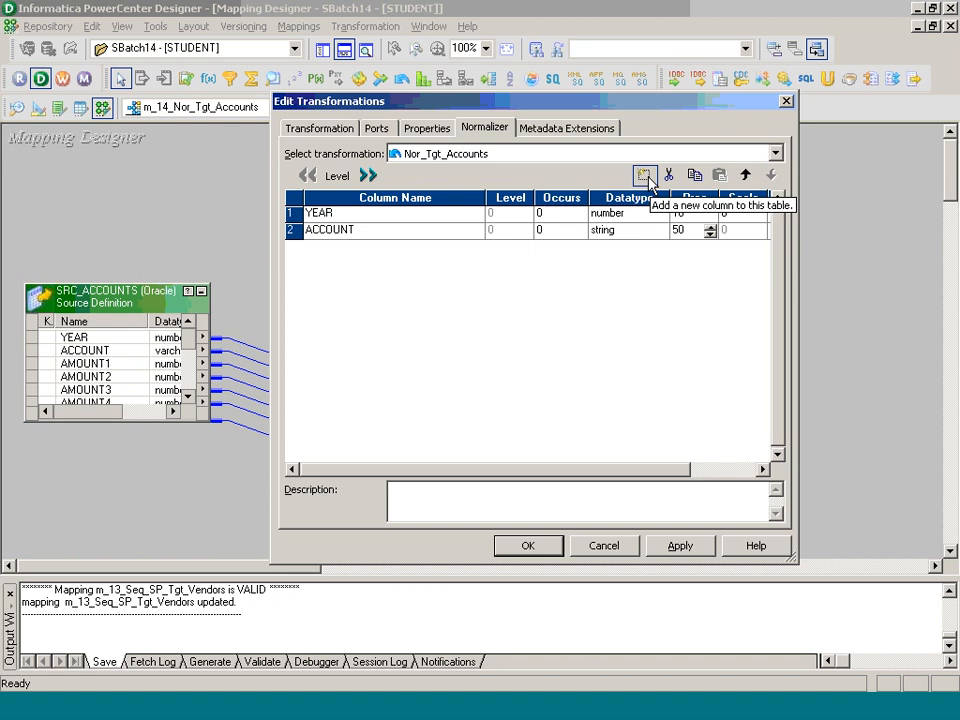
# Step: Add an AMOUNT column that occurs 12 times, checking the source table's amount columns in TOAD, and apply the Normalizer definition
pyautogui.click(648, 181)
pyautogui.write('AMOUN')
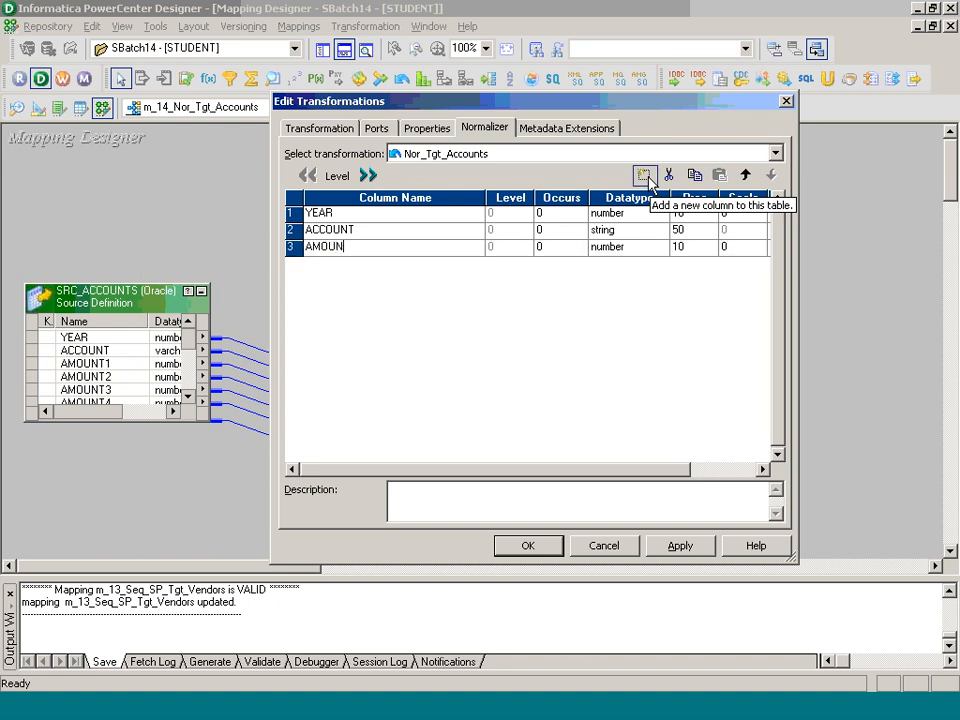
pyautogui.write('T')
pyautogui.press('Tab')
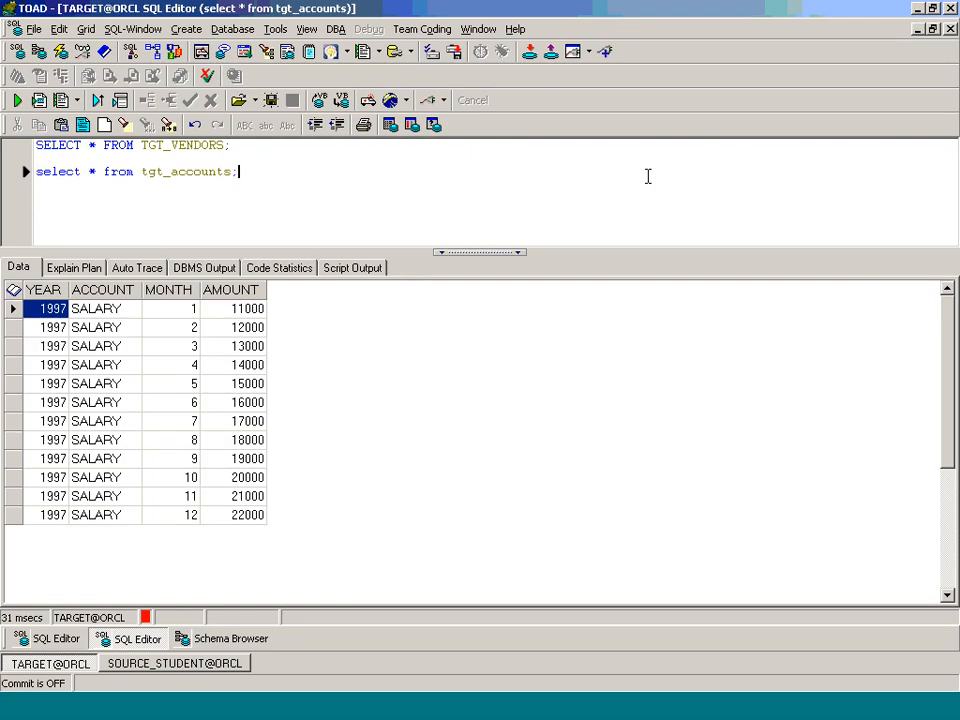
pyautogui.click(38, 640)
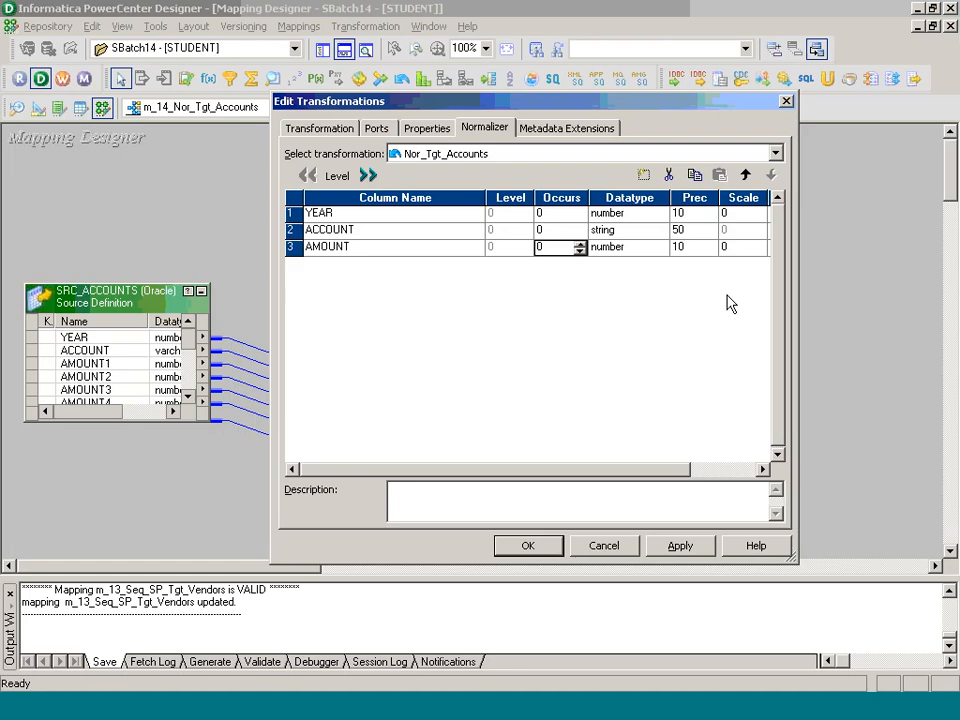
pyautogui.write('12')
pyautogui.click(556, 553)
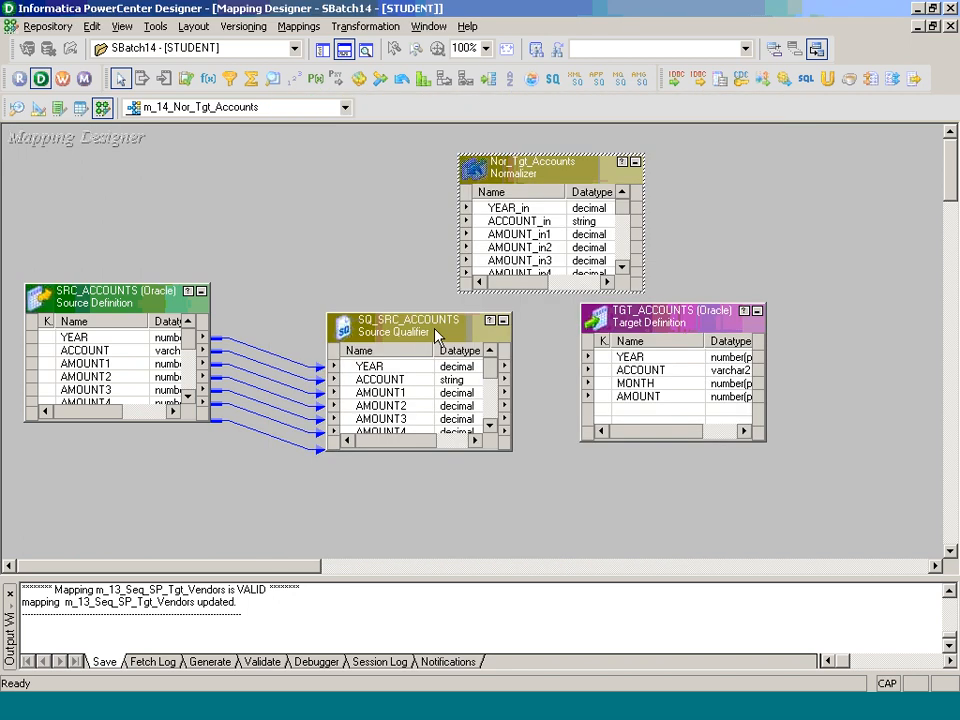
# Step: Collapse SRC_ACCOUNTS to an icon, then move SQ_SRC_ACCOUNTS beside it and enlarge it to show all its ports
pyautogui.click(201, 292)
pyautogui.moveTo(439, 334); pyautogui.dragTo(277, 190)
pyautogui.moveTo(289, 296); pyautogui.dragTo(296, 545)
# Step: Move TGT_ACCOUNTS farther from the source qualifier, and shift the Normalizer slightly closer to it, enlarged to show all its ports
pyautogui.moveTo(664, 322); pyautogui.dragTo(834, 338)
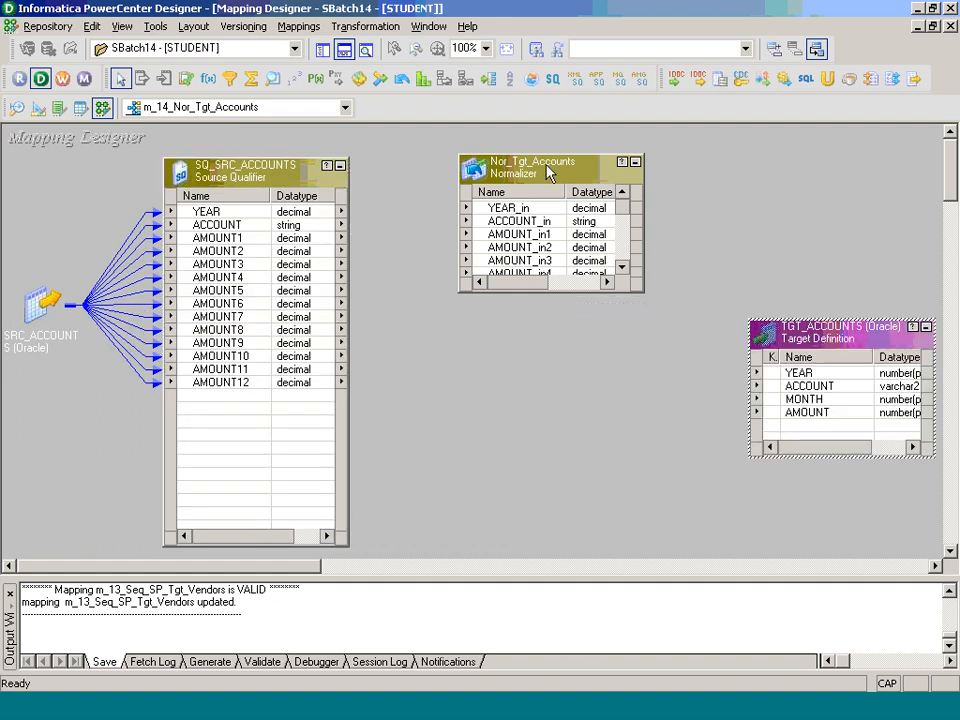
pyautogui.moveTo(548, 174); pyautogui.dragTo(510, 174)
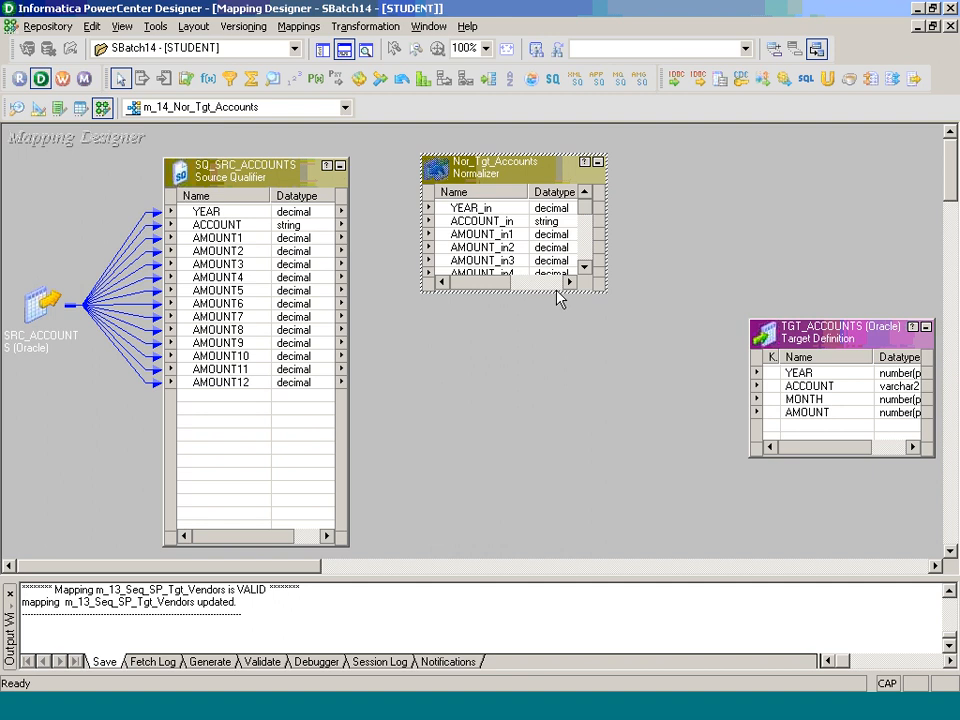
pyautogui.moveTo(559, 293); pyautogui.dragTo(566, 495)
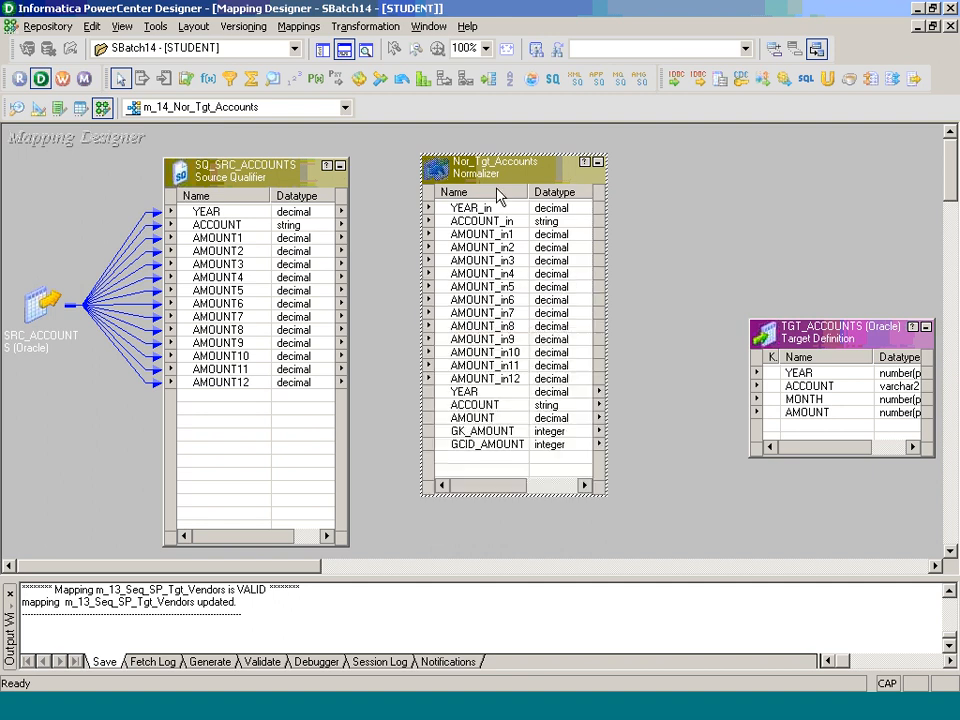
pyautogui.click(673, 258)
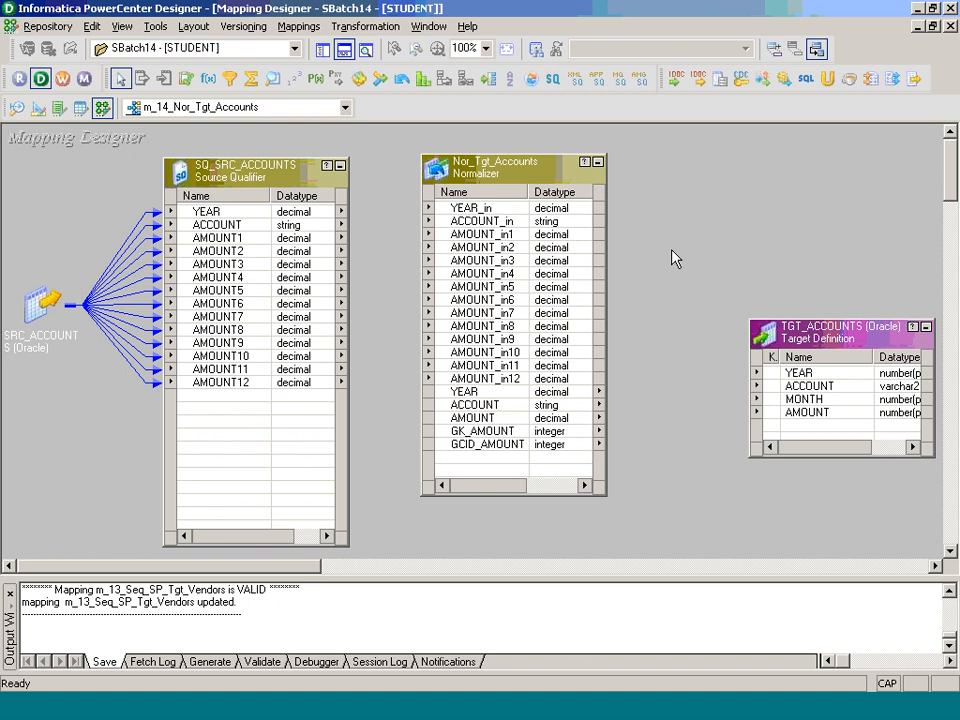
# Step: Link all SQ_SRC_ACCOUNTS ports, YEAR through AMOUNT12, to the Normalizer inputs YEAR_in through AMOUNT_in12
pyautogui.click(262, 224)
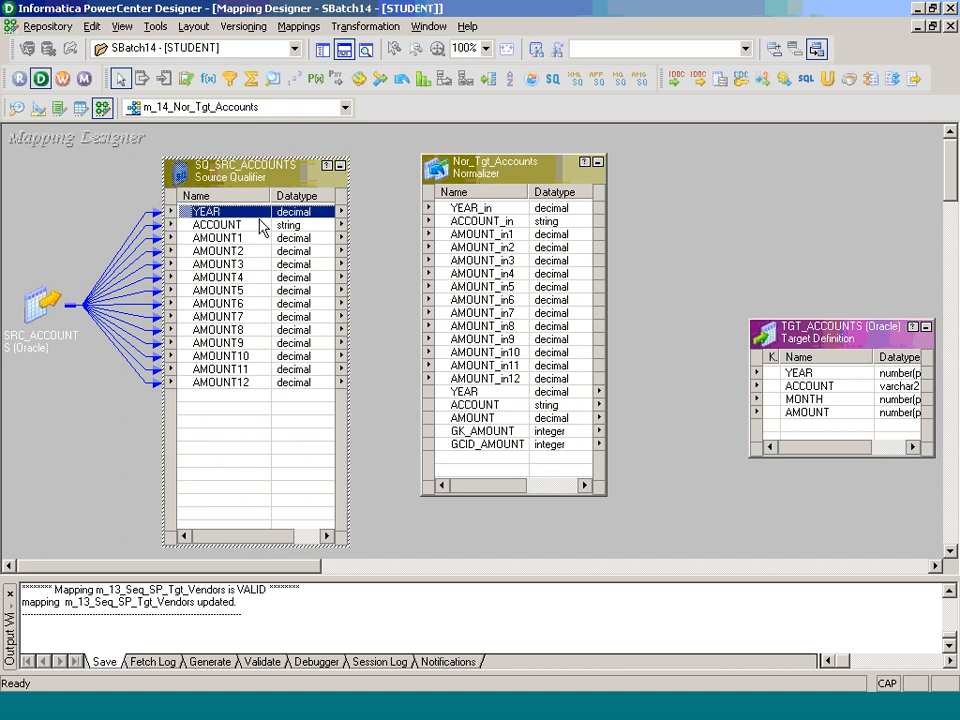
pyautogui.keyDown('shift'); pyautogui.click(261, 224); pyautogui.keyUp('shift')
pyautogui.keyDown('shift'); pyautogui.click(260, 237); pyautogui.keyUp('shift')
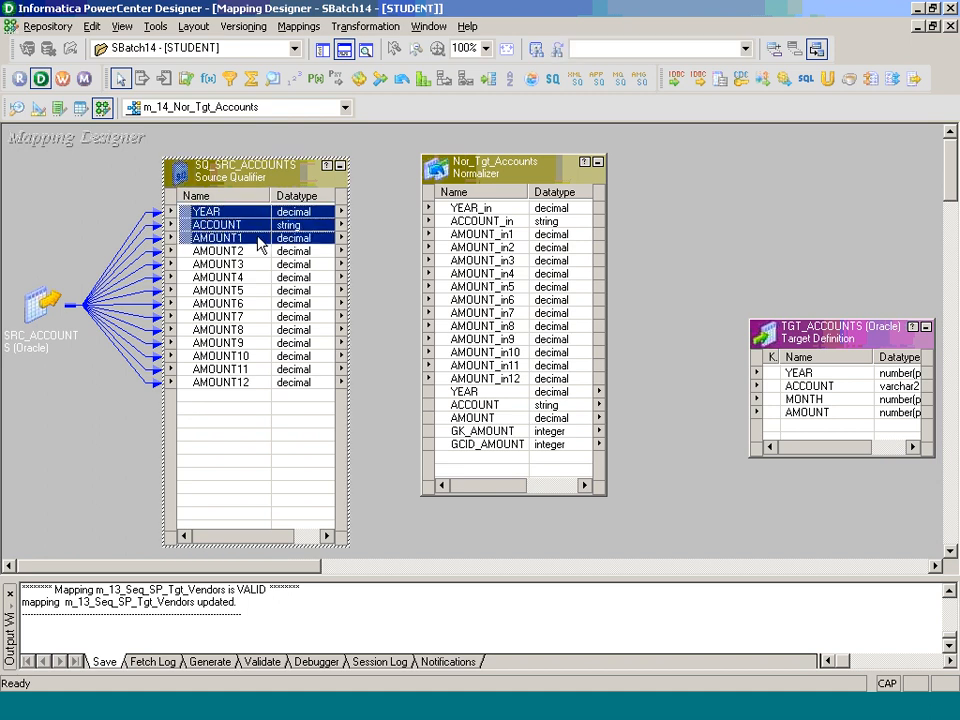
pyautogui.click(258, 382)
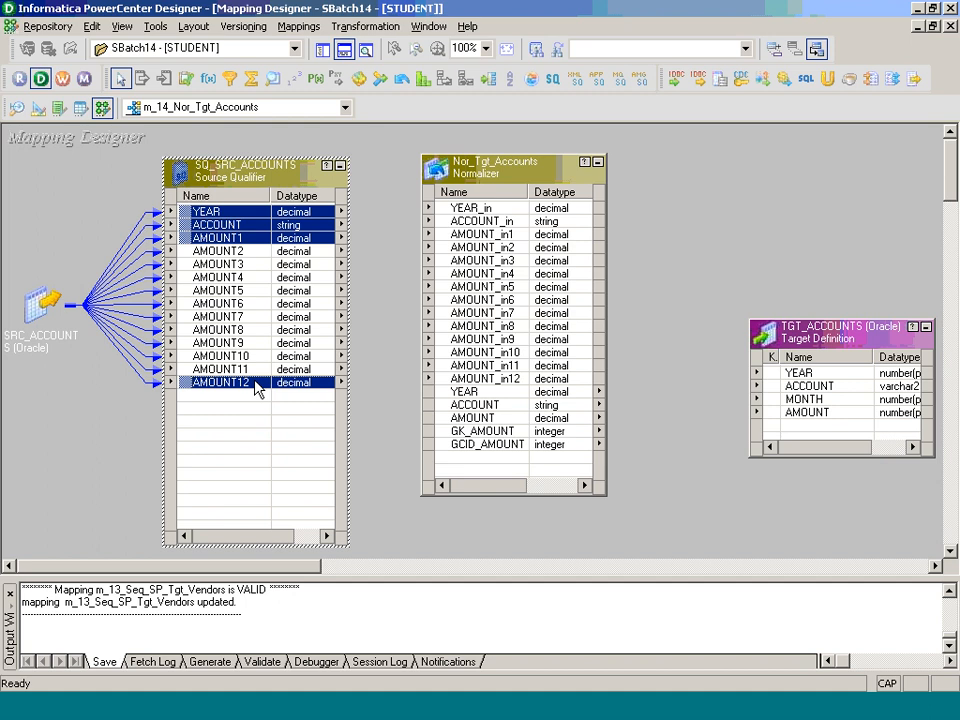
pyautogui.keyDown('shift'); pyautogui.click(227, 218); pyautogui.keyUp('shift')
pyautogui.moveTo(227, 218); pyautogui.dragTo(455, 210)
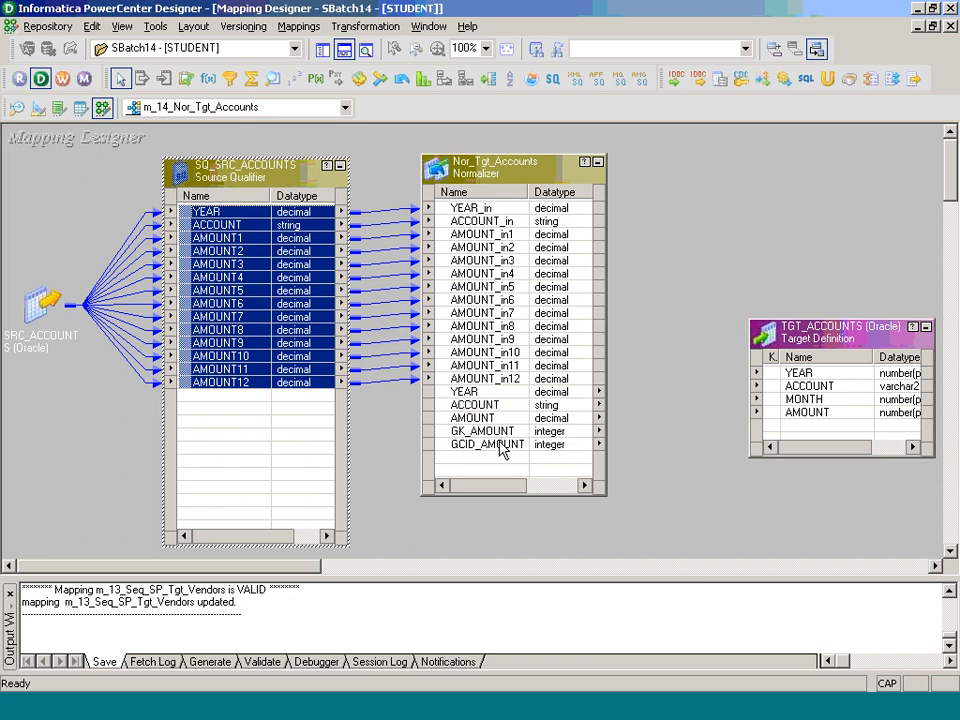
# Step: Link the Normalizer outputs YEAR, ACCOUNT and AMOUNT to the matching TGT_ACCOUNTS columns, and select the GCID_AMOUNT port
pyautogui.click(468, 393)
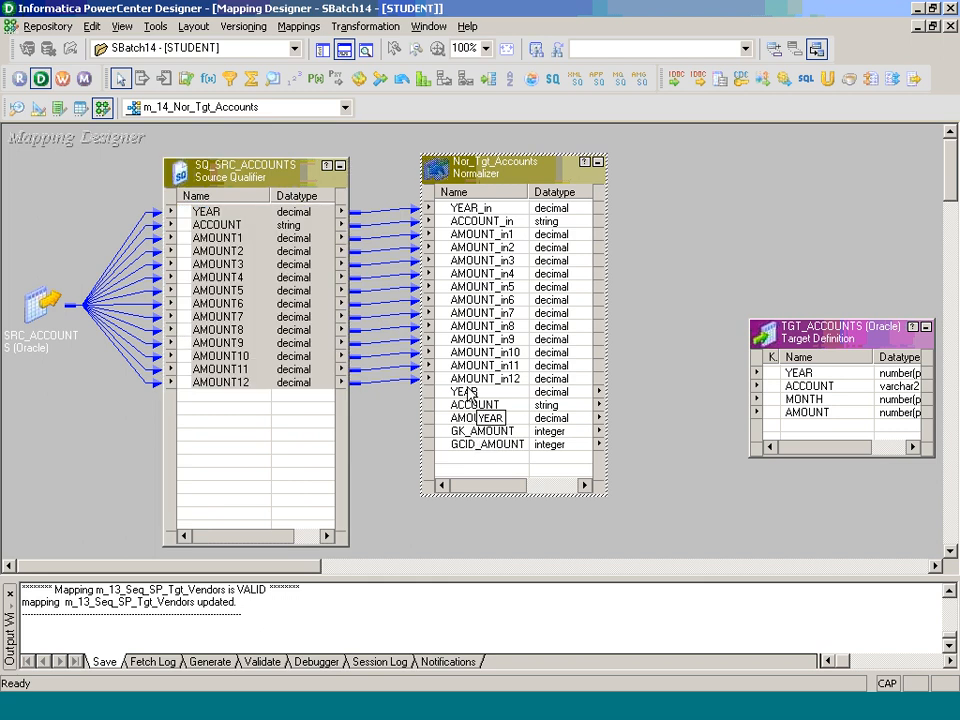
pyautogui.moveTo(468, 393); pyautogui.dragTo(775, 373)
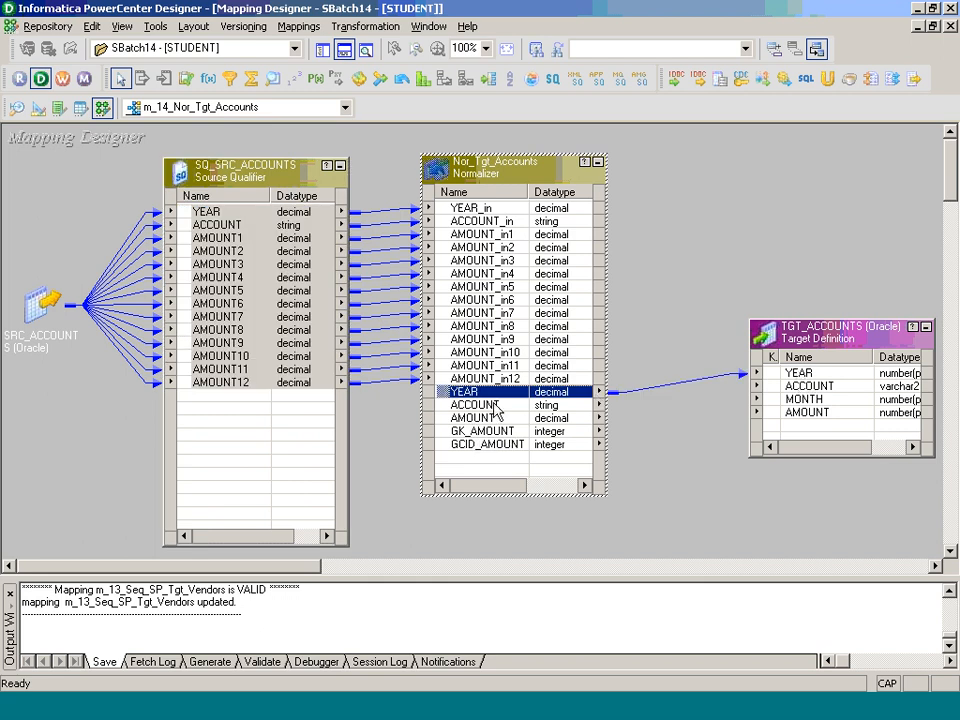
pyautogui.moveTo(495, 410); pyautogui.dragTo(795, 386)
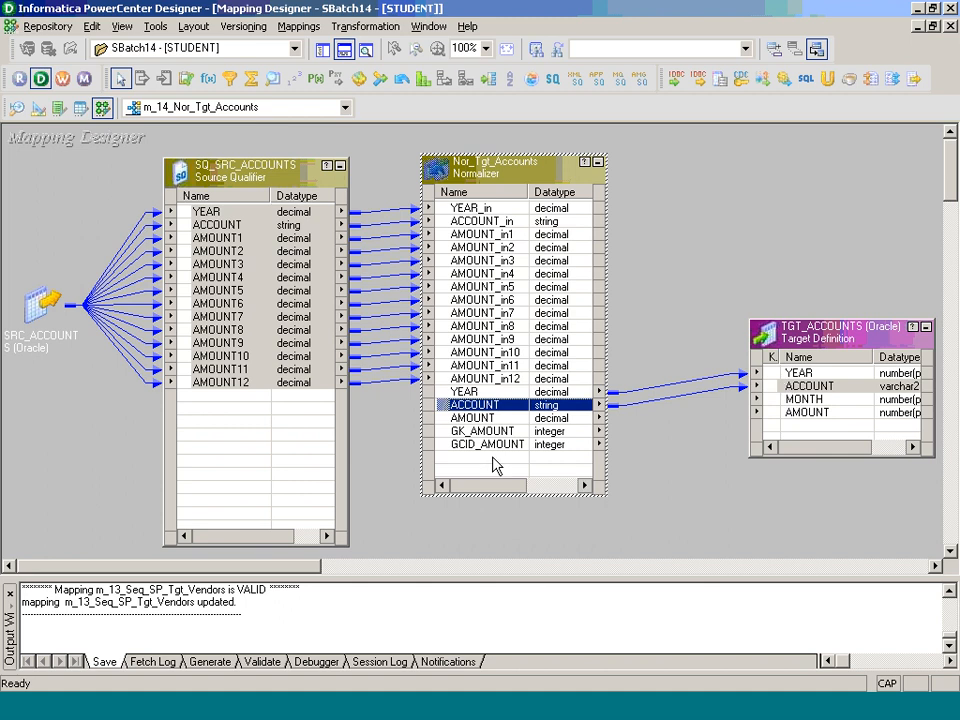
pyautogui.moveTo(495, 418); pyautogui.dragTo(790, 412)
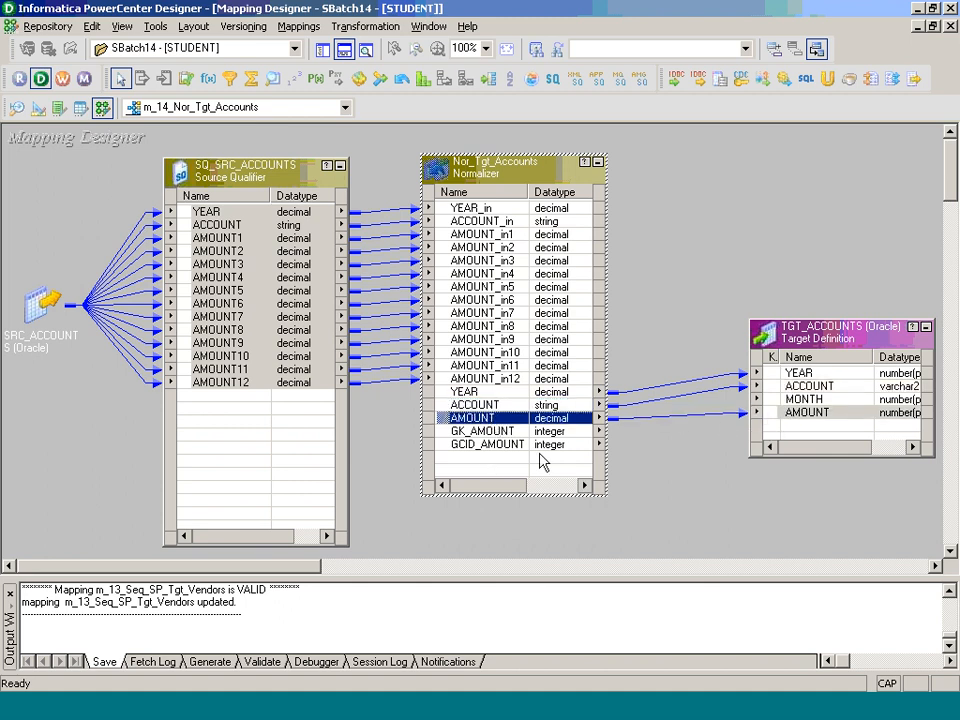
pyautogui.click(499, 446)
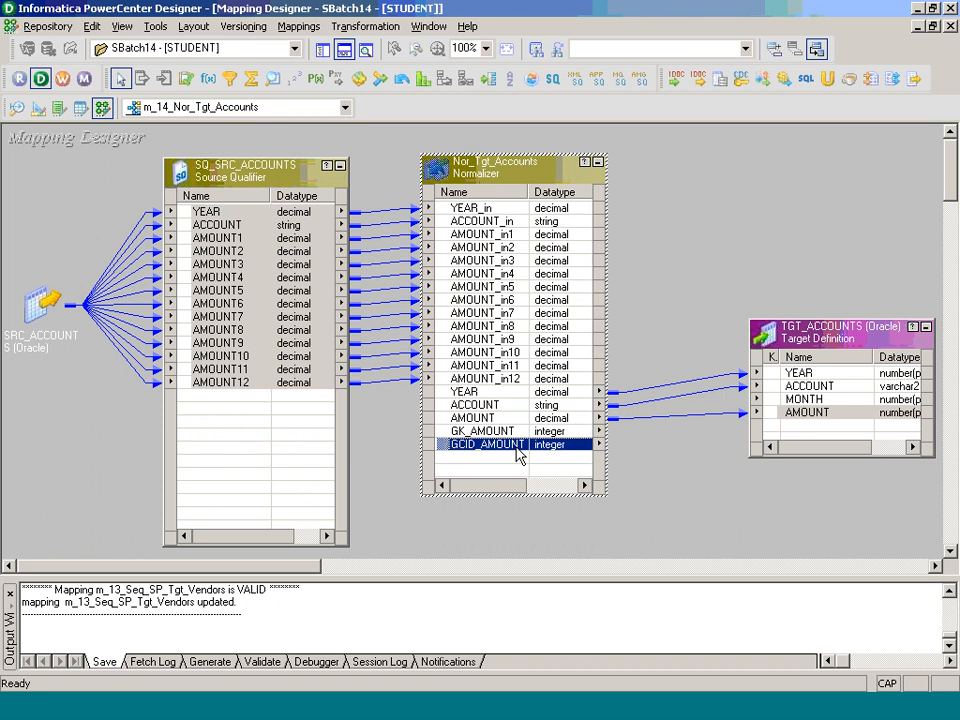
# Step: Switch to the Paint notes and draw a line across the canvas below the Unconnected note
pyautogui.hotkey('alt', 'Tab')
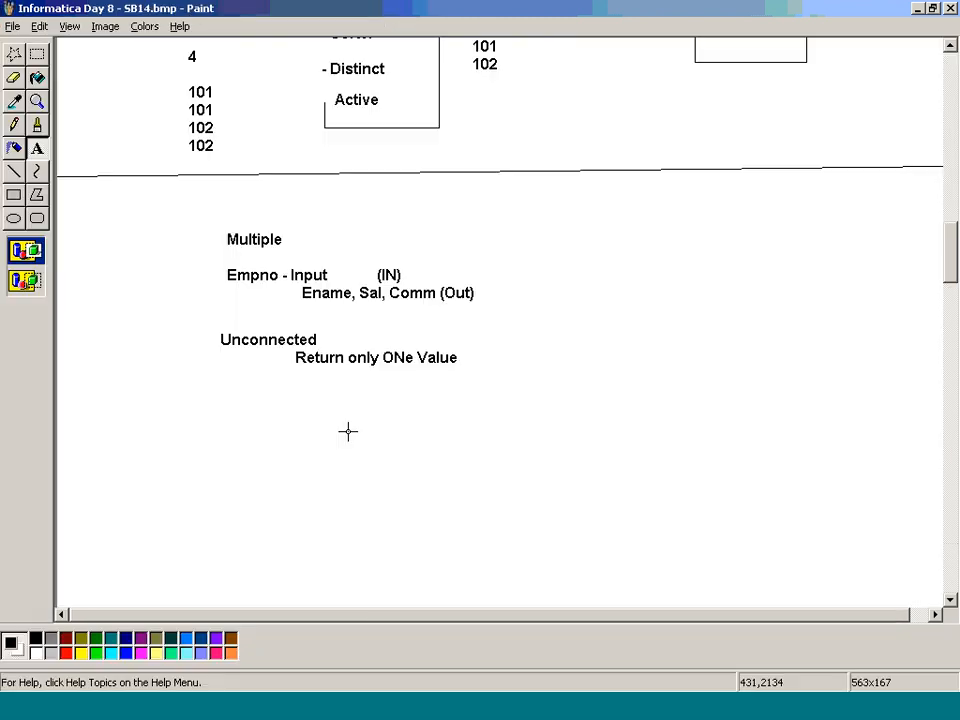
pyautogui.click(20, 197)
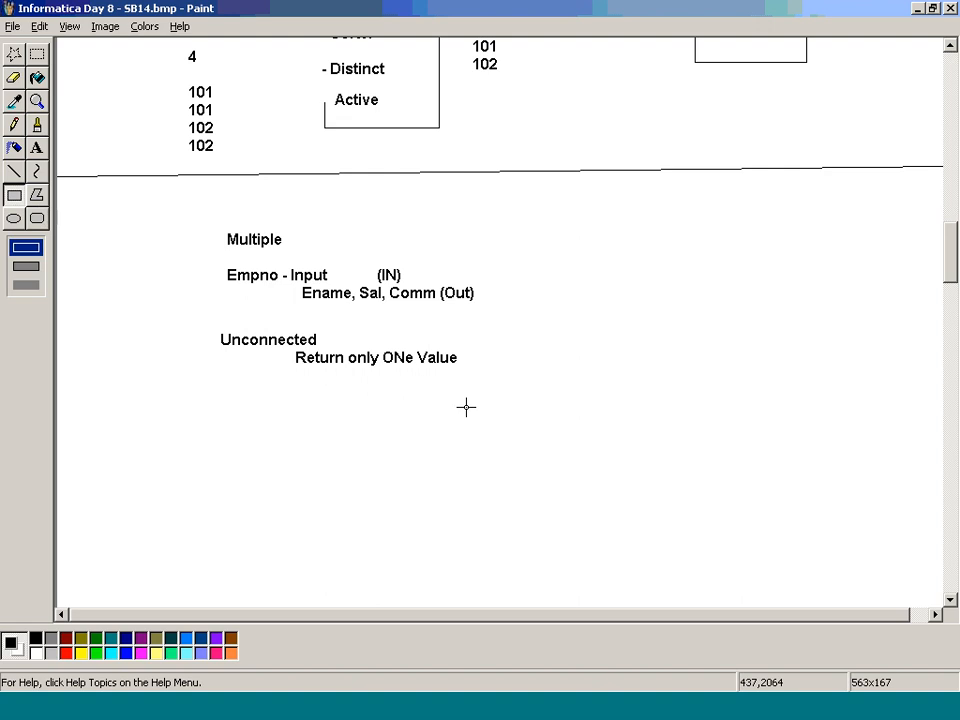
pyautogui.click(14, 171)
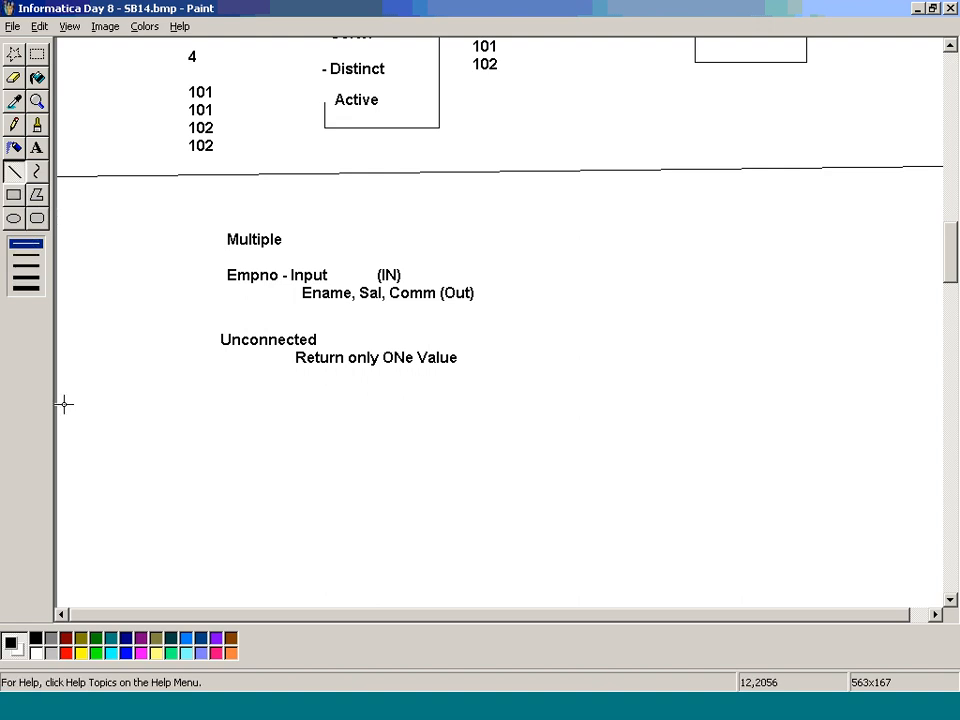
pyautogui.moveTo(62, 405); pyautogui.dragTo(943, 417)
# Step: Place a text box about 240 × 350 px below the separator line and enter "Generated Key" in its lower part
pyautogui.scroll(-6, 731, 431)
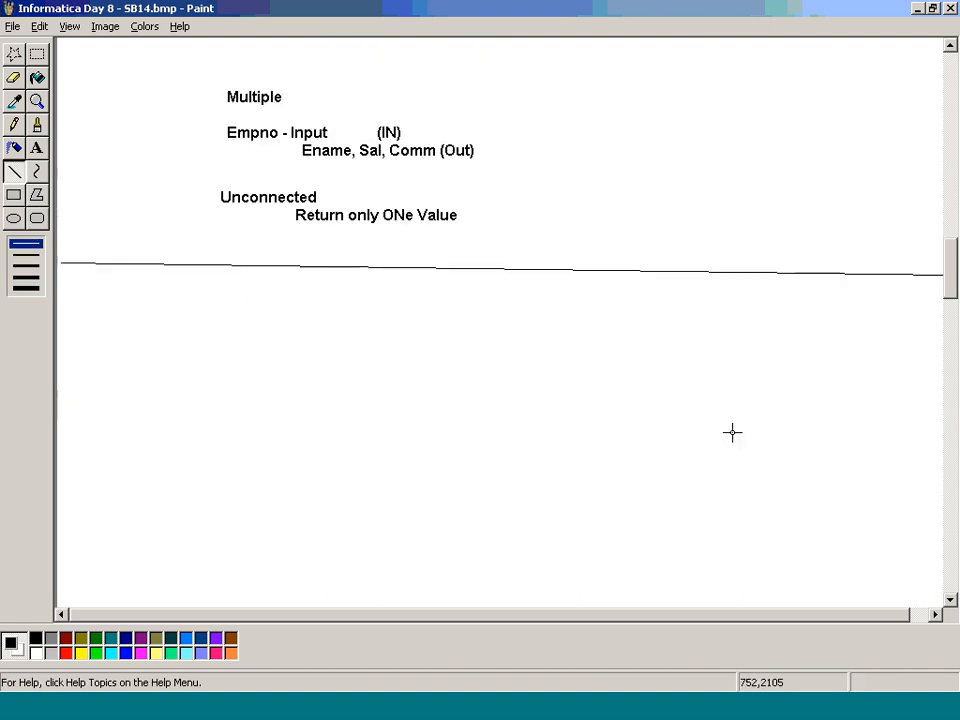
pyautogui.moveTo(253, 157)
pyautogui.mouseDown()
pyautogui.moveTo(279, 221)
pyautogui.moveTo(238, 158)
pyautogui.moveTo(386, 347)
pyautogui.moveTo(470, 488)
pyautogui.mouseUp()
pyautogui.click(38, 151)
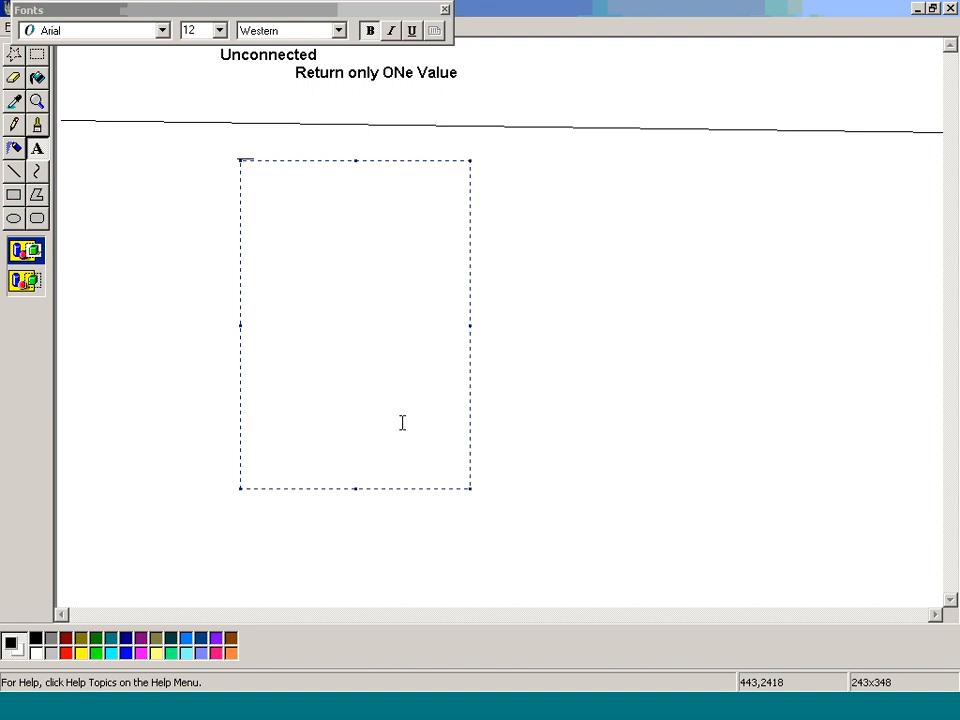
pyautogui.press('Return')
pyautogui.press('Return')
pyautogui.press('Return')
pyautogui.press('Return')
pyautogui.press('Return')
pyautogui.press('Return')
pyautogui.press('Return')
pyautogui.press('Return')
pyautogui.press('Return')
pyautogui.press('Return')
pyautogui.press('Return')
pyautogui.press('Return')
pyautogui.press('Return')
pyautogui.write('c')
pyautogui.press('BackSpace')
pyautogui.write('Gk')
pyautogui.press('BackSpace')
pyautogui.write('enerated Ke')
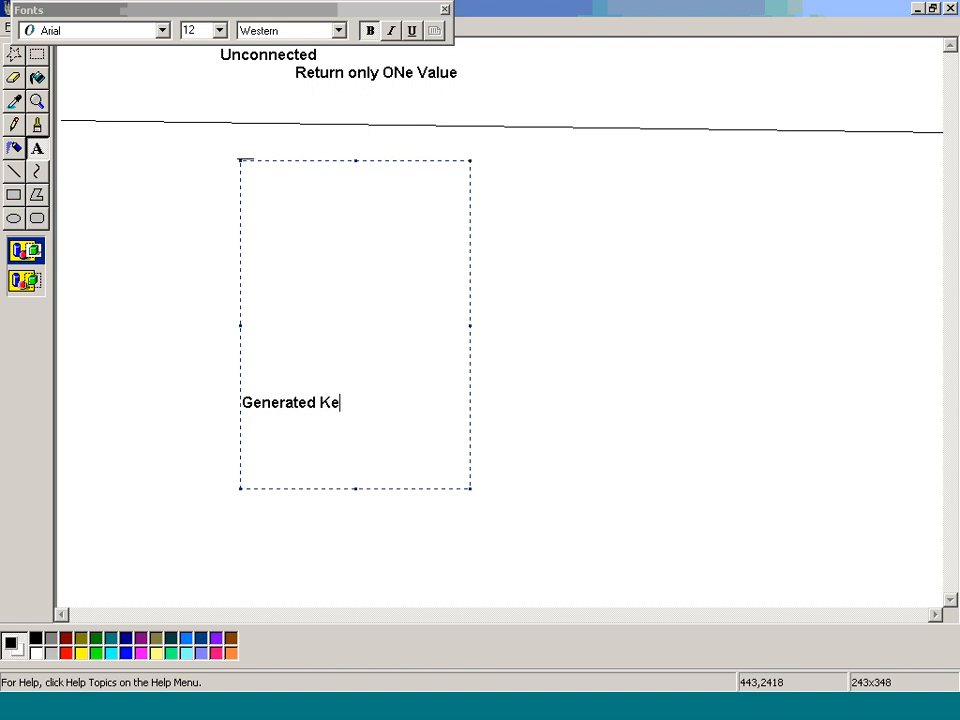
pyautogui.write('y')
# Step: Add the line "Generated Column Id" below "Generated Key" in the text box
pyautogui.press('Return')
pyautogui.write('Genearte')
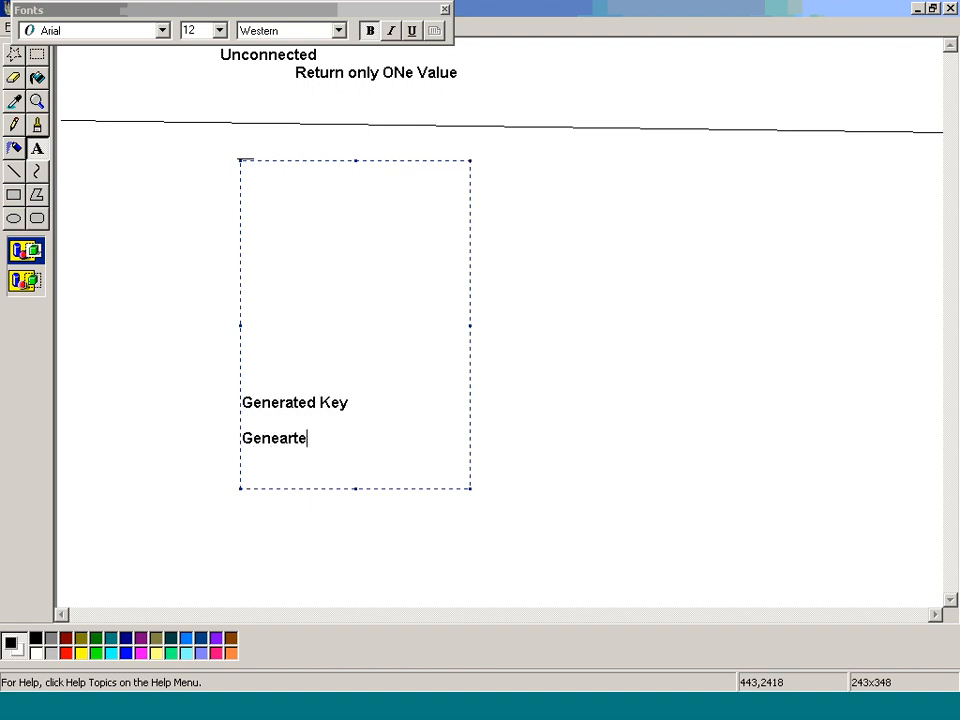
pyautogui.press('BackSpace')
pyautogui.press('BackSpace')
pyautogui.press('BackSpace')
pyautogui.press('BackSpace')
pyautogui.write('rated Column Id')
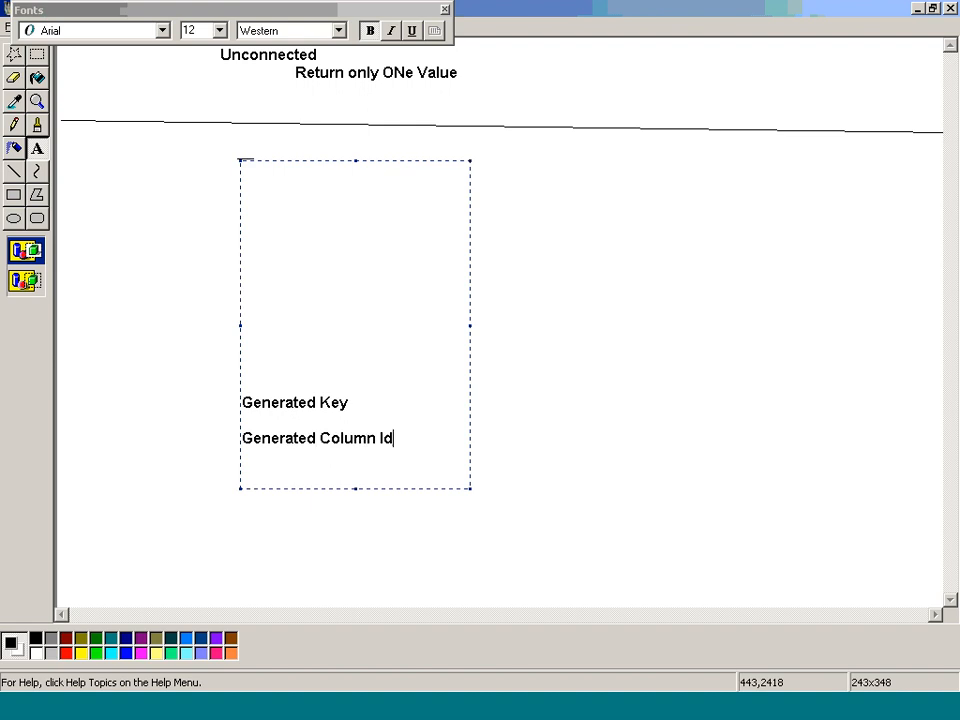
pyautogui.write('entification')
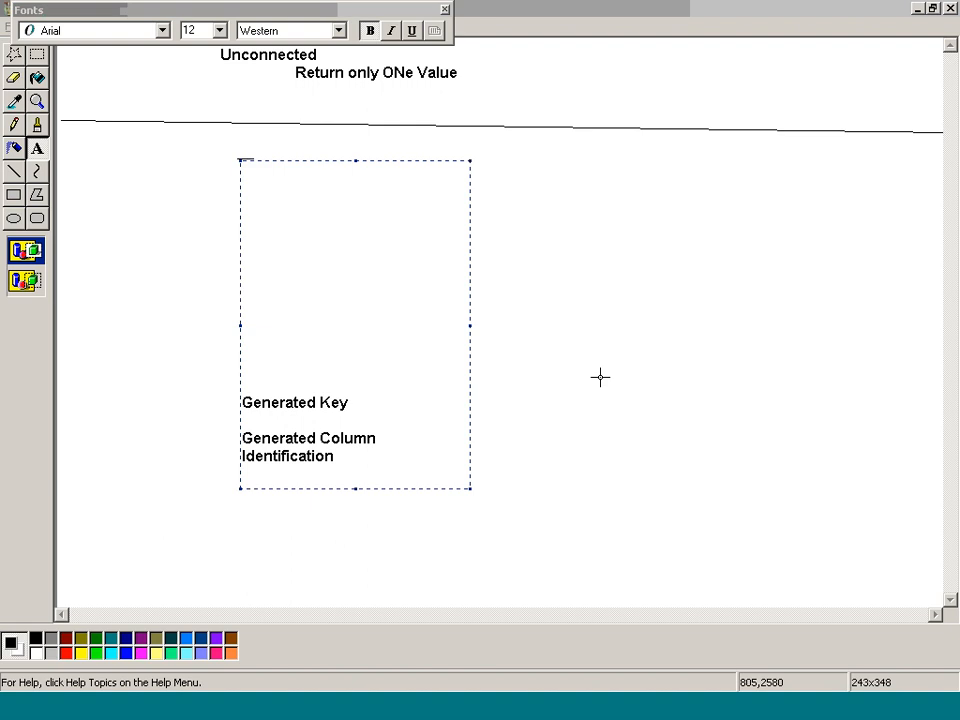
# Step: Complete the second line as "Generated Column Identification" and finish the text box
pyautogui.click(564, 373)
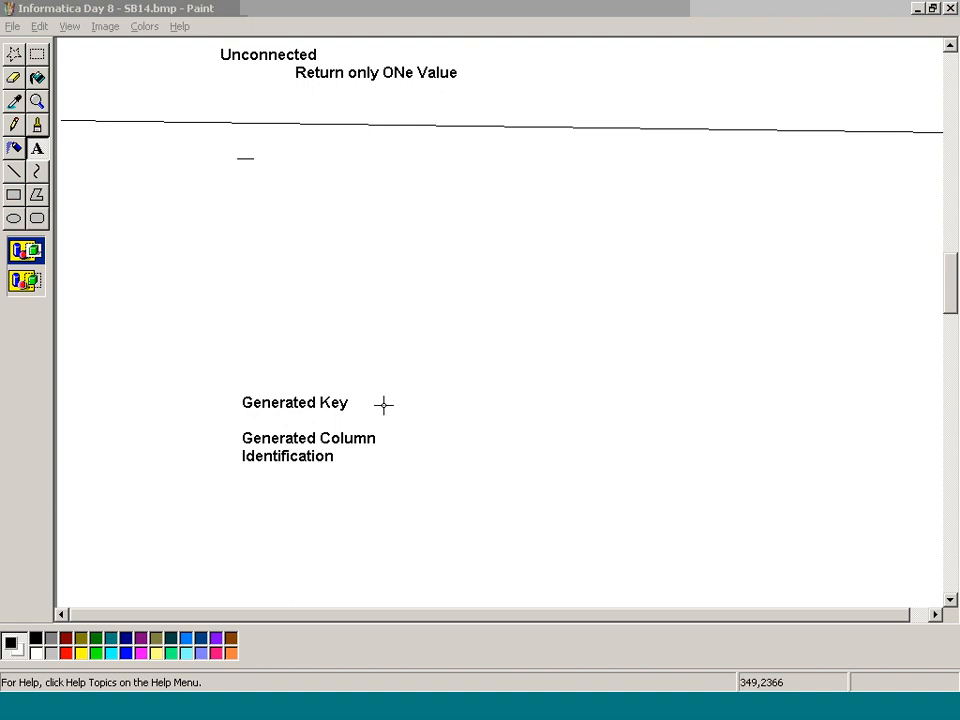
# Step: Review the Normalizer ports in PowerCenter Designer and the SRC_ACCOUNTS row in TOAD, and return to the Paint notes
pyautogui.hotkey('alt', 'Tab')
pyautogui.hotkey('alt', 'Tab')
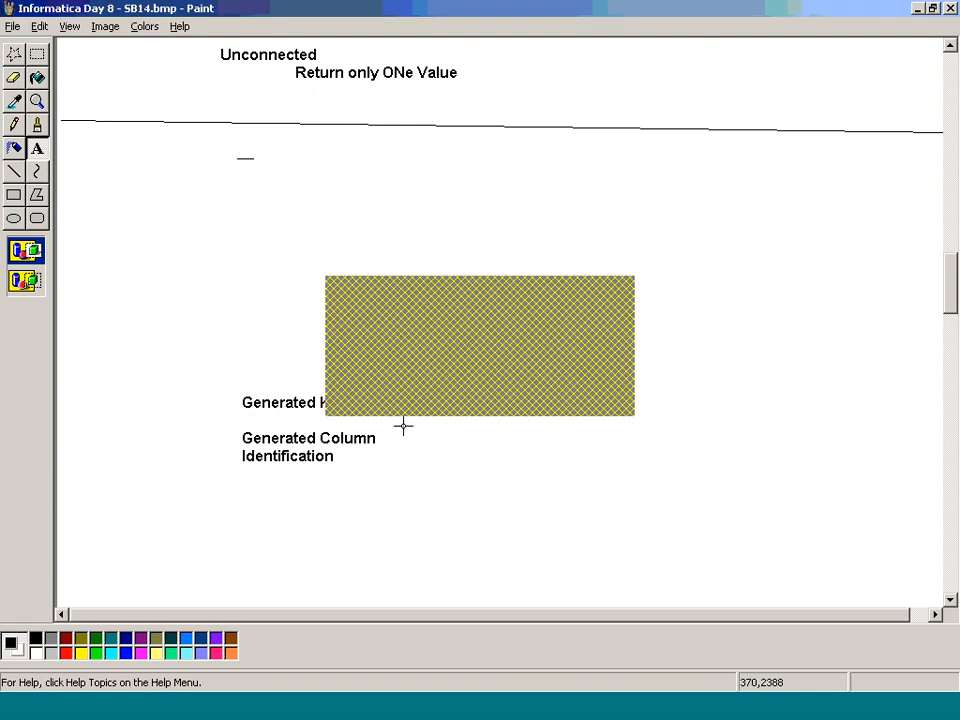
pyautogui.hotkey('alt', 'Tab')
pyautogui.hotkey('alt', 'Tab')
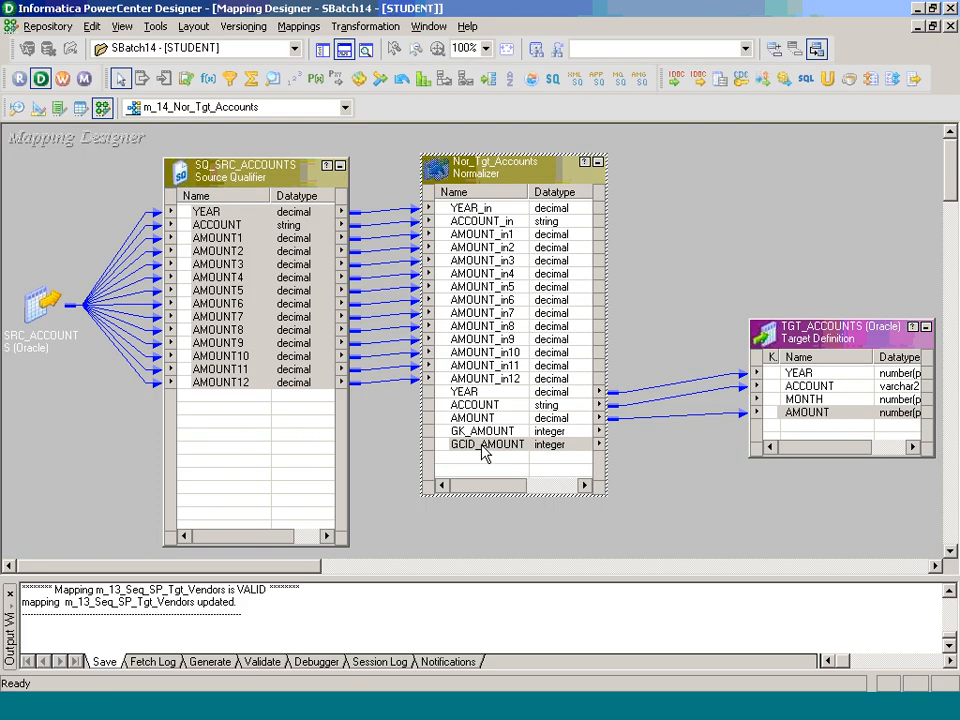
pyautogui.hotkey('alt', 'Tab')
pyautogui.hotkey('alt', 'Tab')
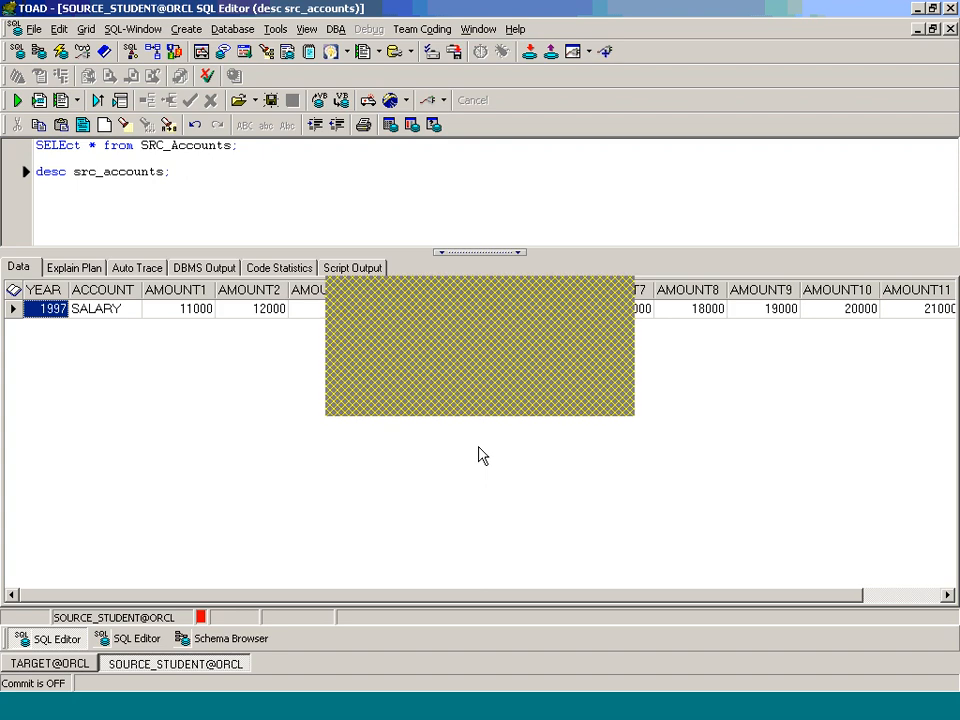
pyautogui.hotkey('alt', 'Tab')
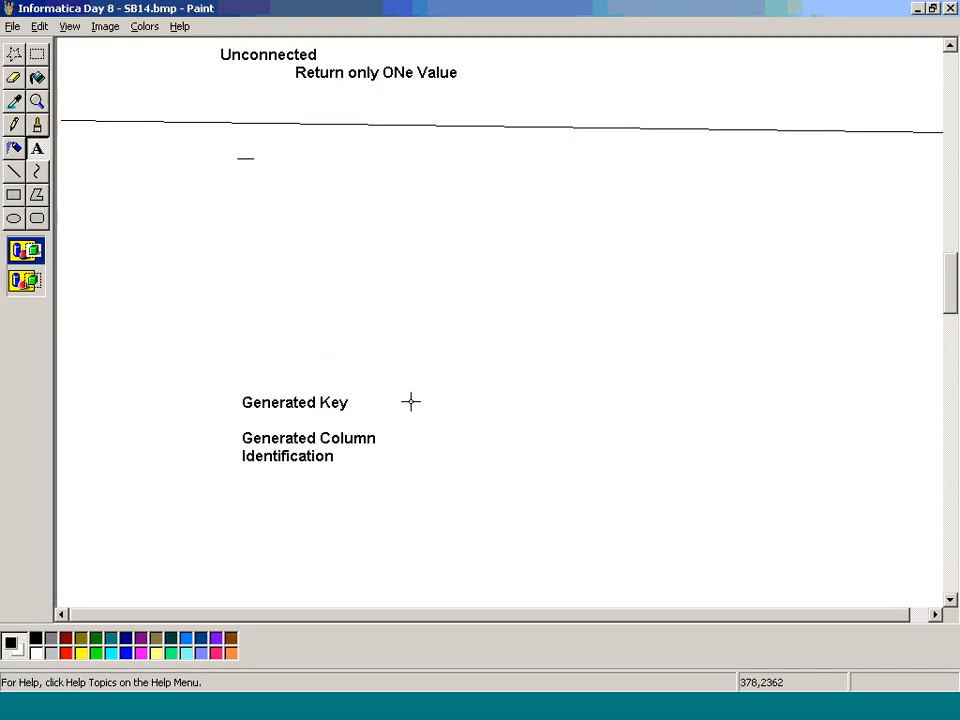
# Step: Cut the Generated Key and Generated Column Identification notes and paste them directly below the start of the separator line
pyautogui.click(37, 54)
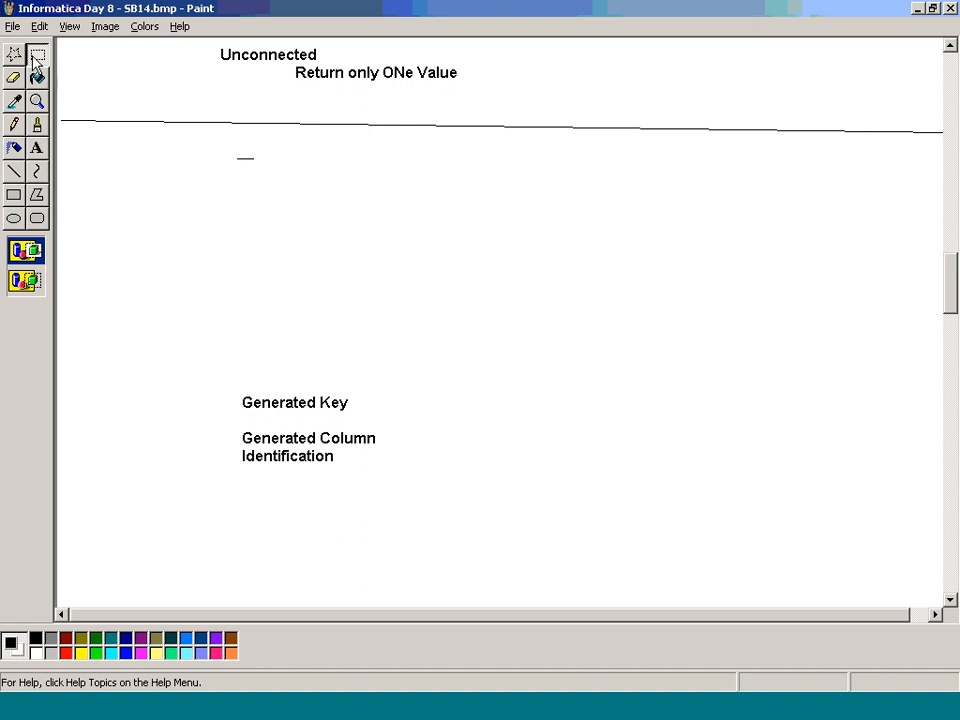
pyautogui.moveTo(238, 385); pyautogui.dragTo(388, 480)
pyautogui.press('Delete')
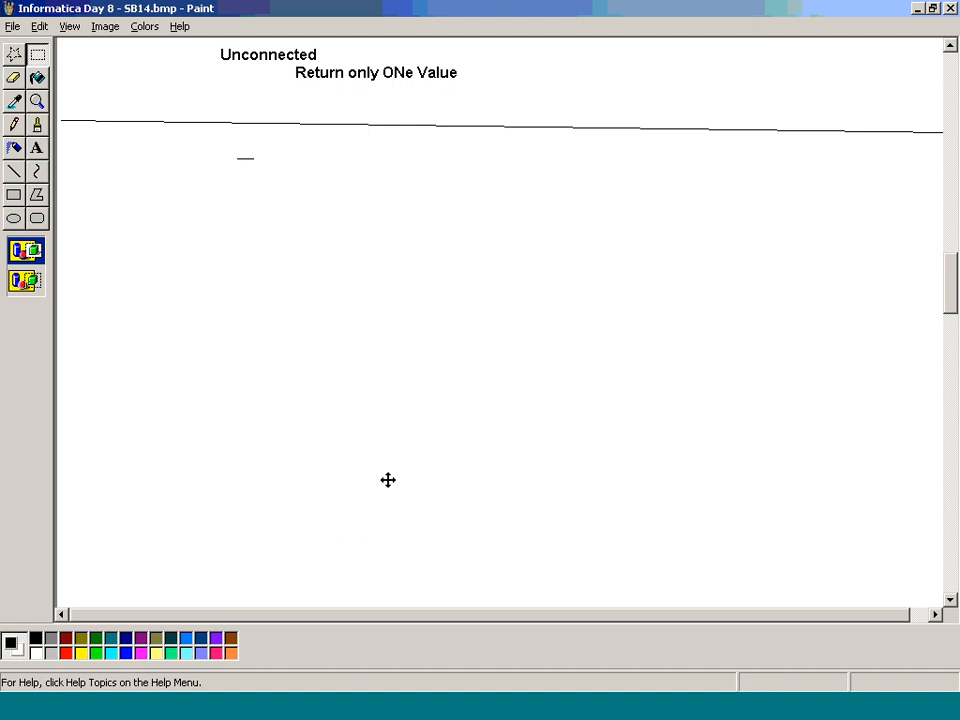
pyautogui.hotkey('ctrl', 'v')
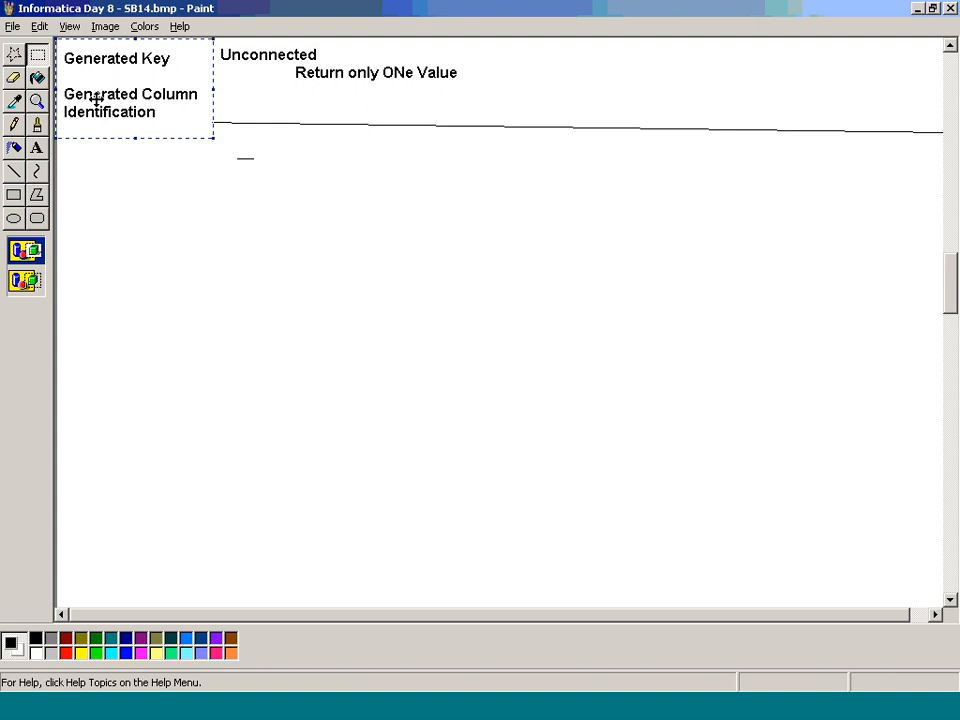
pyautogui.moveTo(92, 101); pyautogui.dragTo(113, 180)
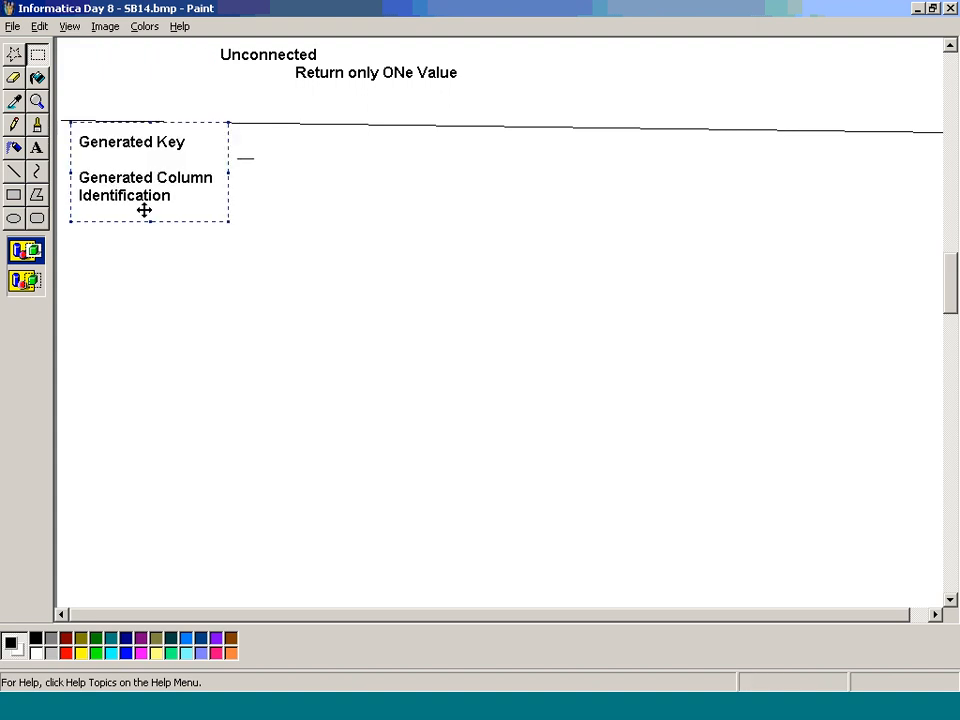
pyautogui.click(240, 296)
# Step: Draw a tall rectangle beside the notes and enter "GK_AMOUNT" in a text box about 180 × 44 px in its lower part
pyautogui.click(14, 195)
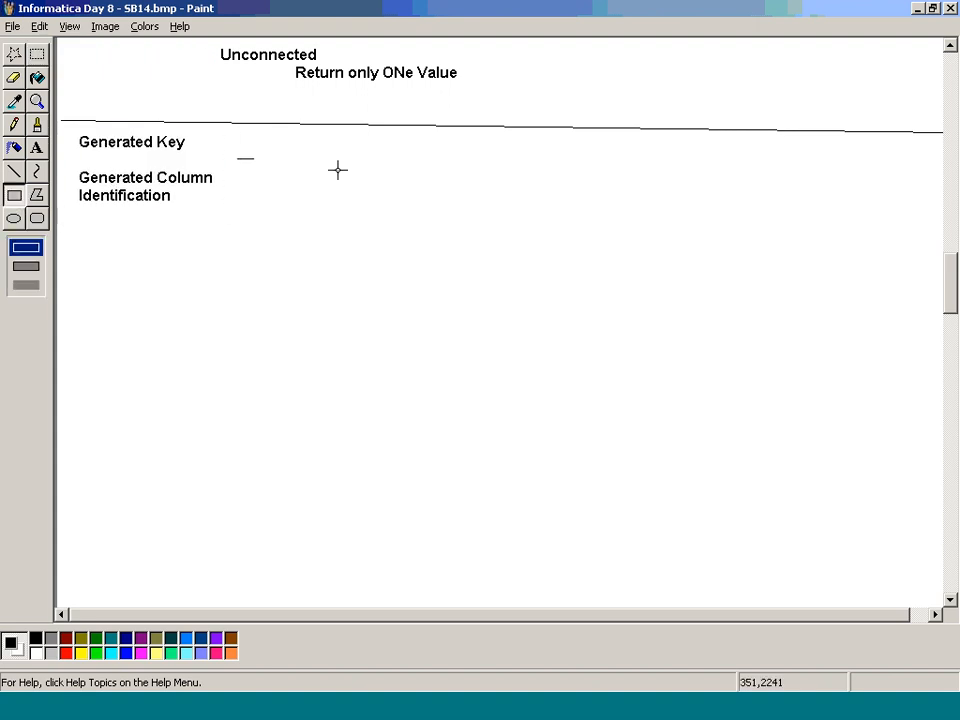
pyautogui.moveTo(338, 170); pyautogui.dragTo(537, 526)
pyautogui.click(37, 150)
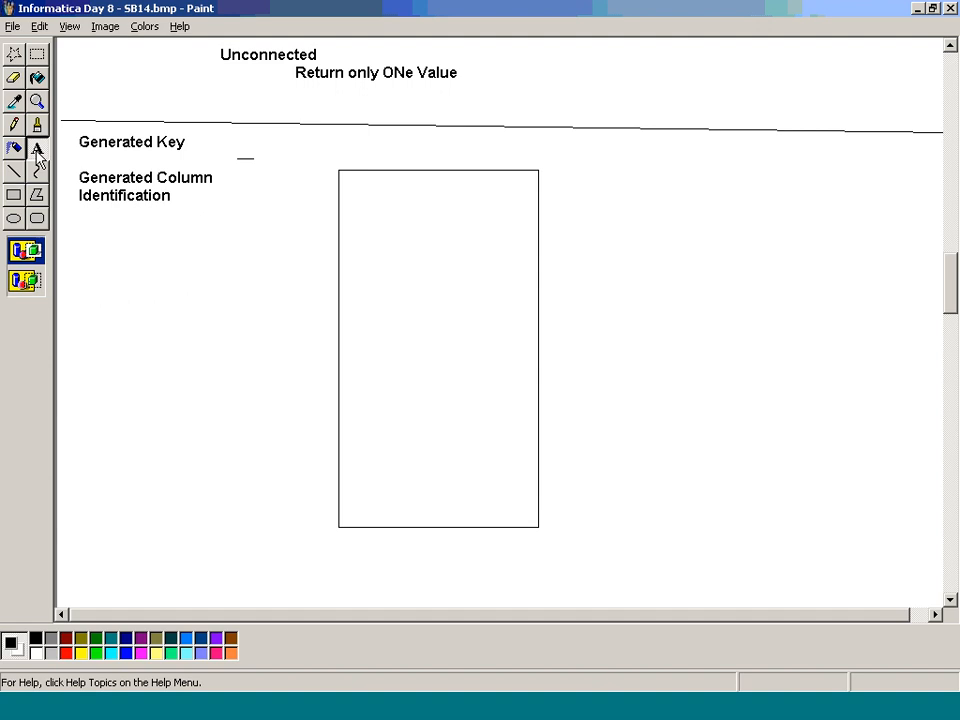
pyautogui.moveTo(354, 417); pyautogui.dragTo(516, 456)
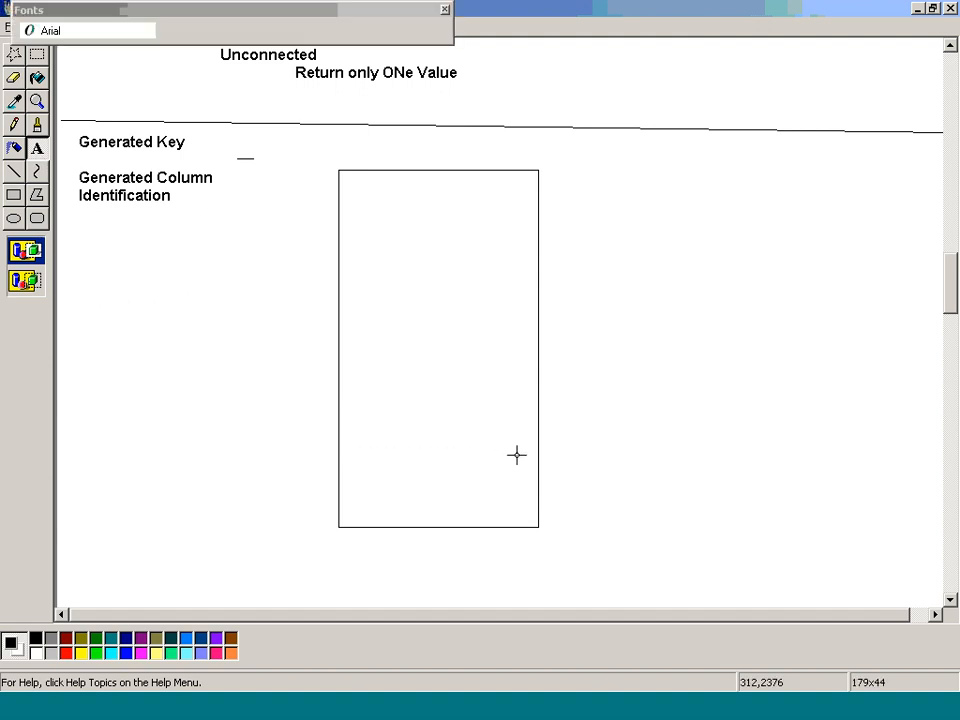
pyautogui.write('GK_AMOUNT')
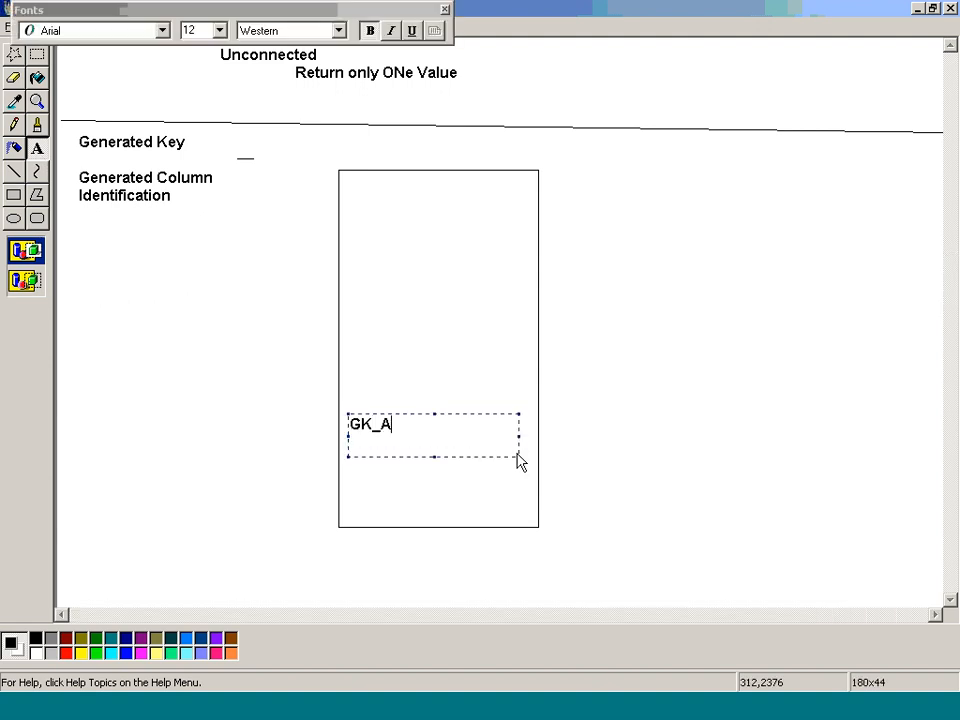
# Step: Add "GCID_AMOUNT" a few lines below GK_AMOUNT and finish the text box
pyautogui.press('Return')
pyautogui.press('Return')
pyautogui.press('Return')
pyautogui.press('Return')
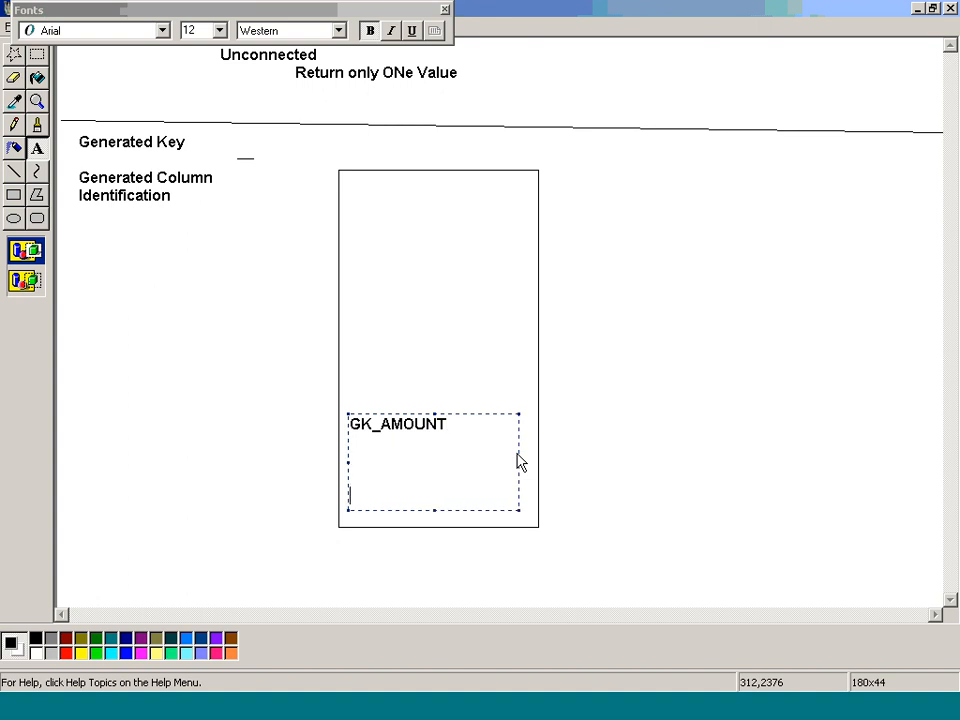
pyautogui.write('GCID_AMOUNT')
pyautogui.press('Return')
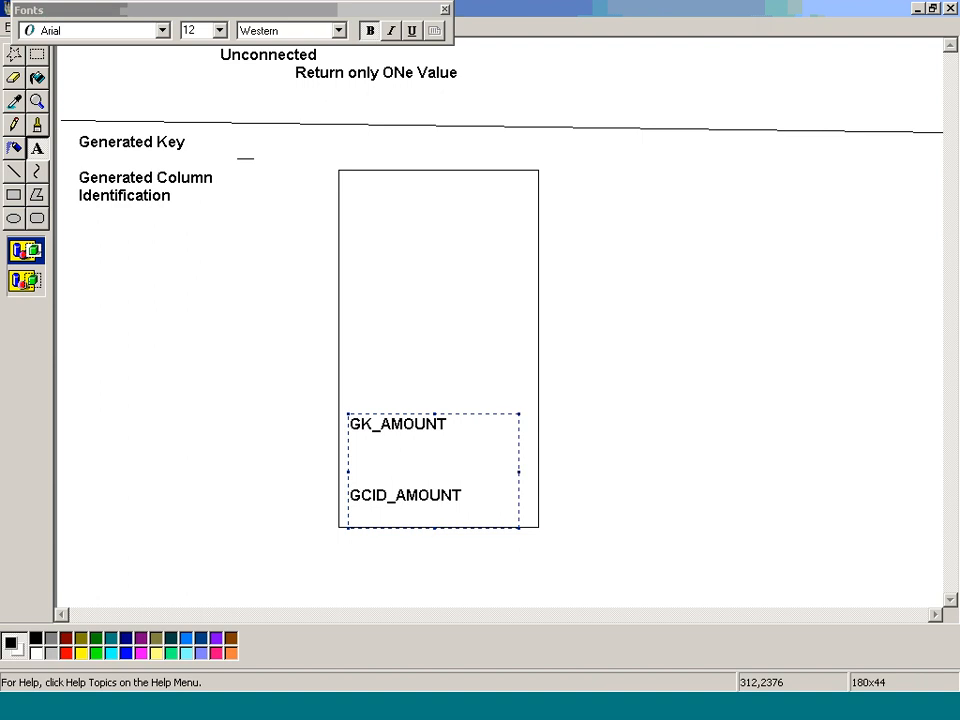
pyautogui.click(574, 467)
# Step: Place a text box about 170 × 230 px in the rectangle's upper part and list YEAR, ACCOUNT and AMOUNT1
pyautogui.moveTo(349, 181); pyautogui.dragTo(509, 397)
pyautogui.write('YEAR')
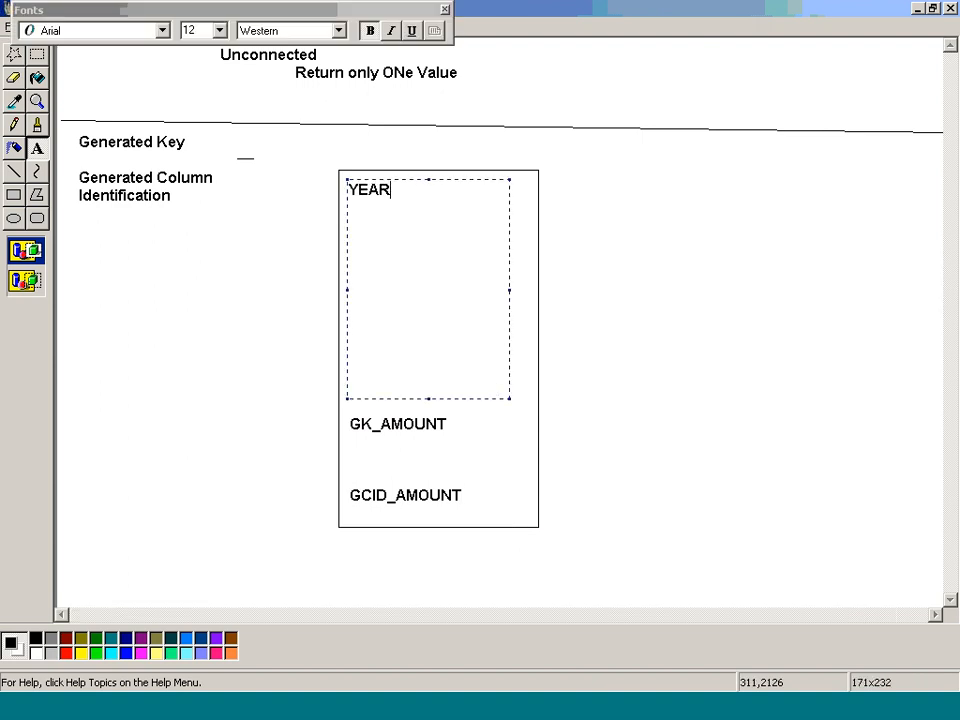
pyautogui.press('Return')
pyautogui.write('ACCOUNT')
pyautogui.press('Return')
pyautogui.write('AMOUNT1')
pyautogui.press('Return')
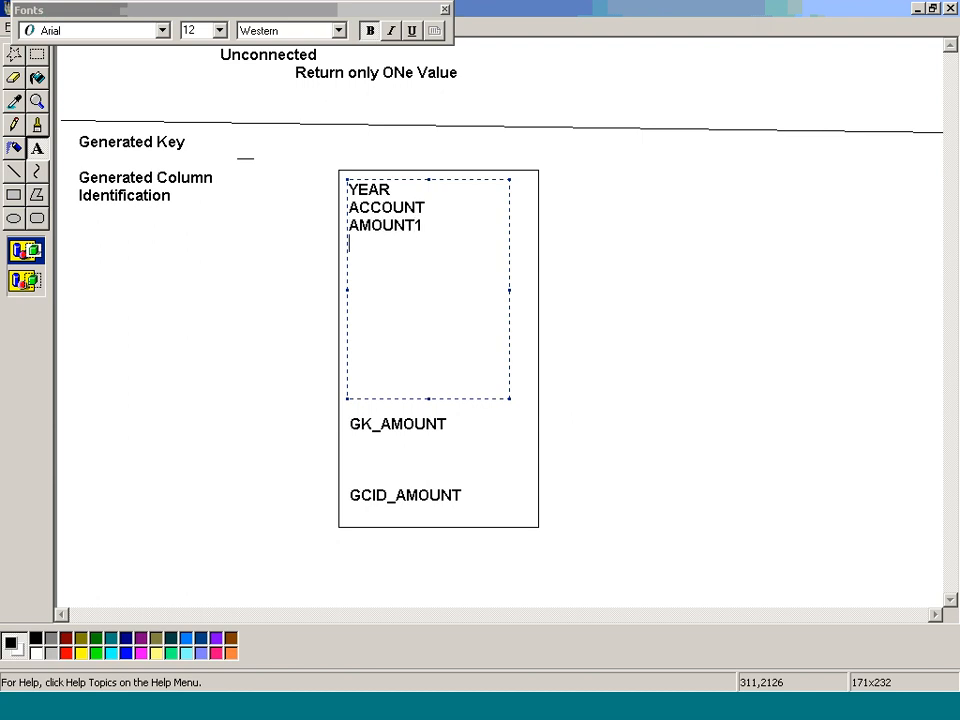
# Step: Continue the column list with AMOUNT2, AMOUNT3 and AMOUNT4, one per line
pyautogui.write('AMOUNT2')
pyautogui.press('Return')
pyautogui.write('AM')
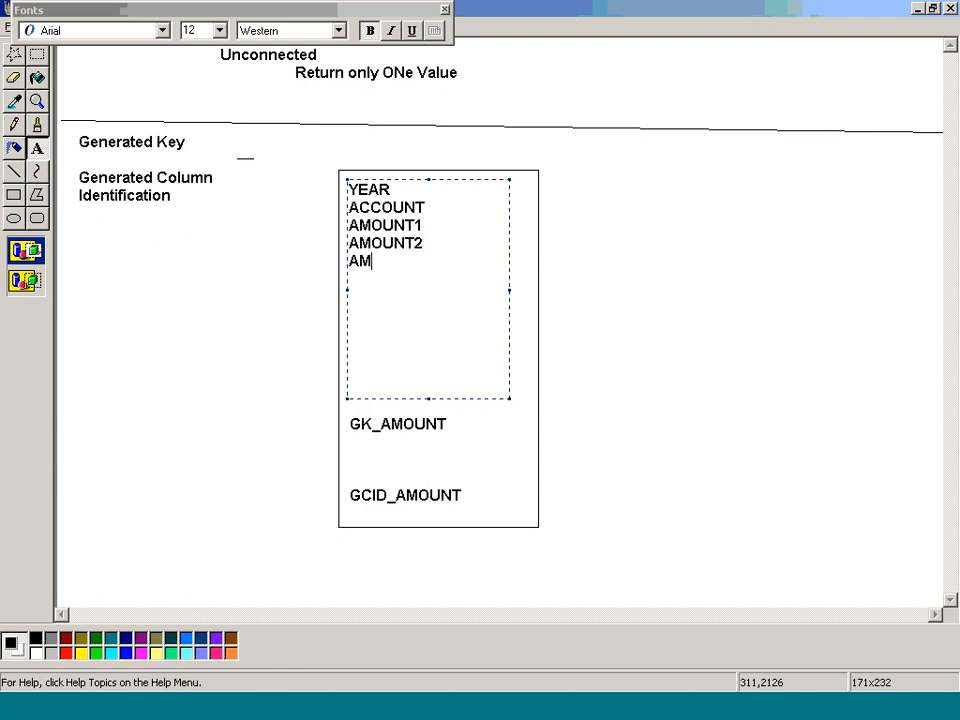
pyautogui.write('OUNT3')
pyautogui.press('Return')
pyautogui.write('AMO')
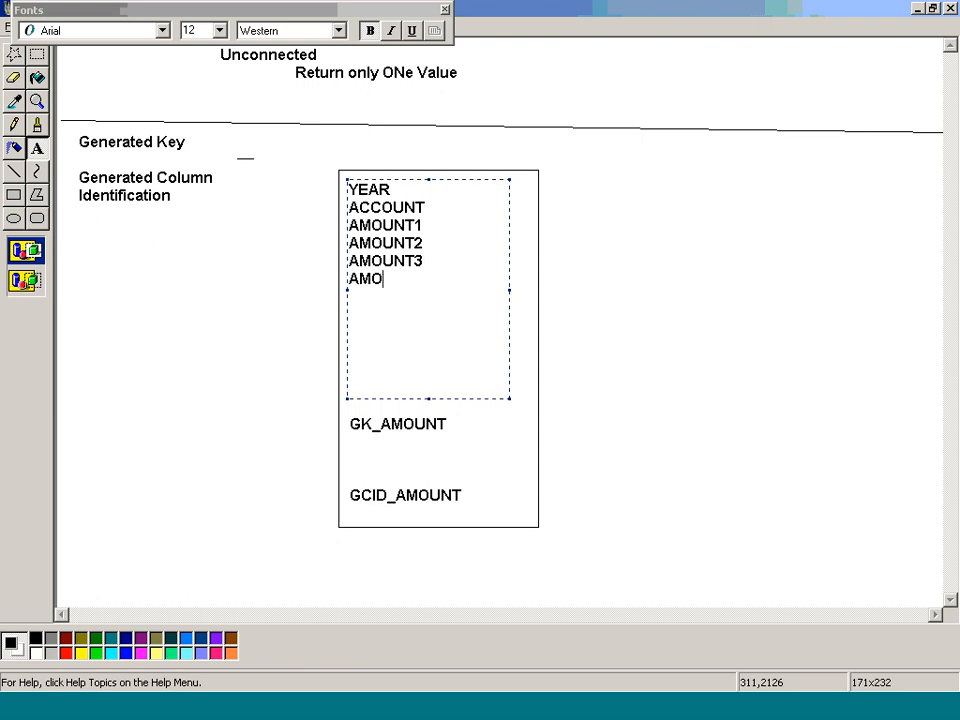
pyautogui.write('UNT4')
pyautogui.press('Return')
# Step: Complete the column list with AMOUNT5, AMOUNT6 and AMOUNT7 on separate lines and finish the text box
pyautogui.write('AMOUNT')
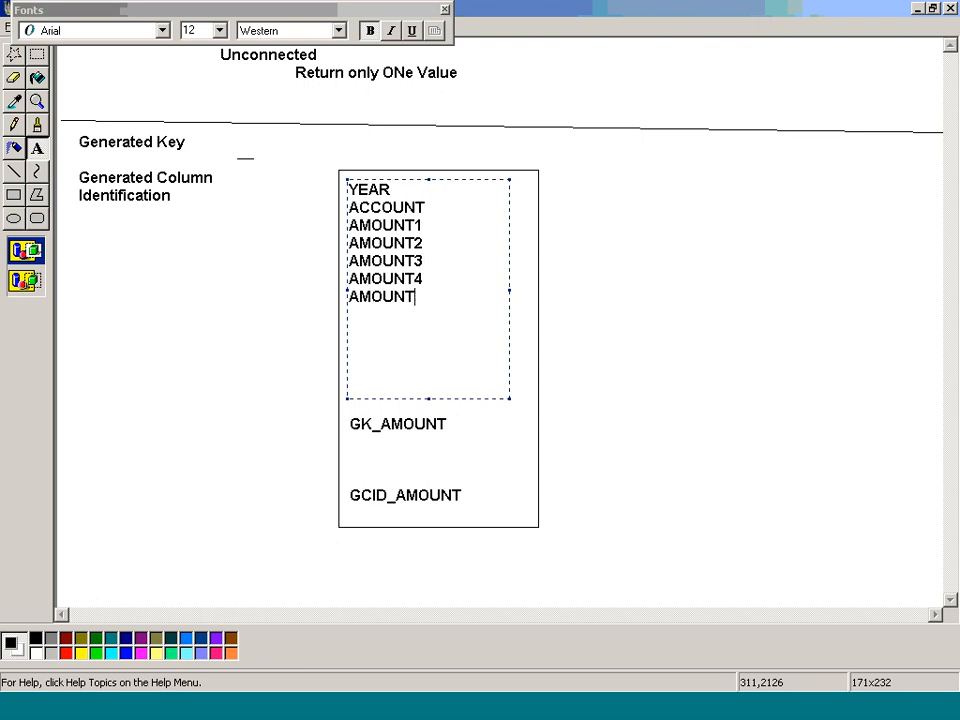
pyautogui.write('4')
pyautogui.press('BackSpace')
pyautogui.write('5')
pyautogui.press('Return')
pyautogui.write('AMOUN')
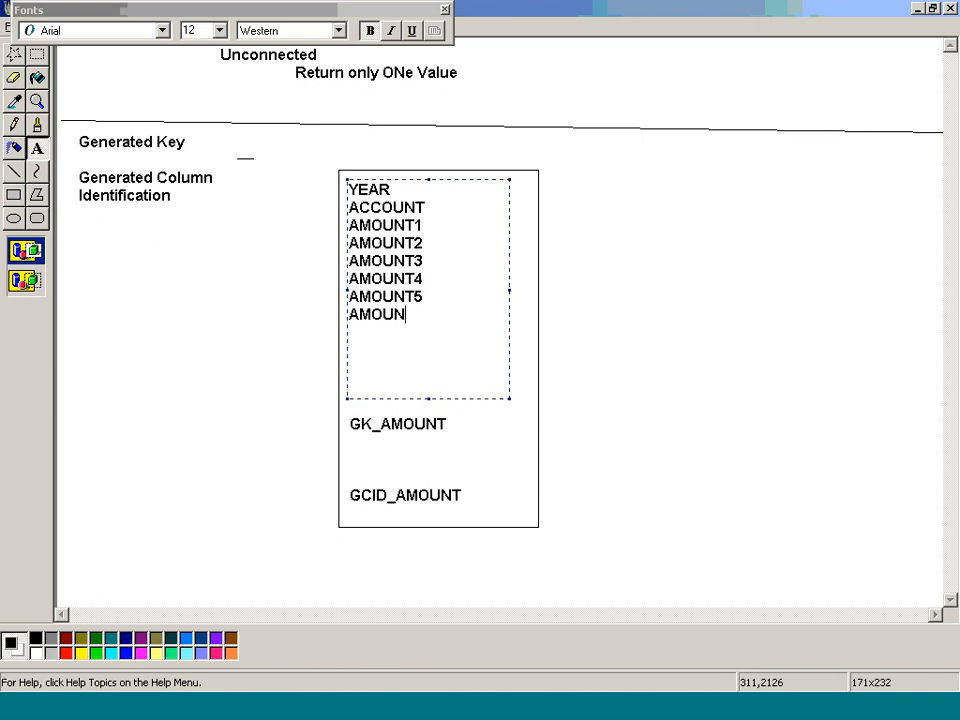
pyautogui.write('T5')
pyautogui.press('BackSpace')
pyautogui.write('6')
pyautogui.press('Return')
pyautogui.write('AMOUNT')
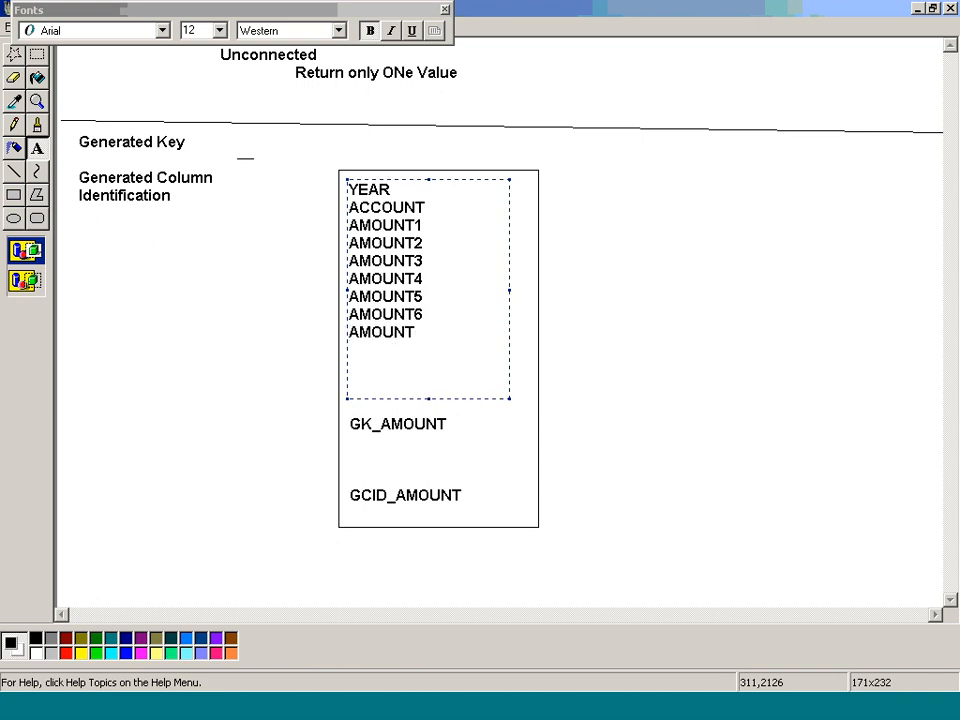
pyautogui.write('7')
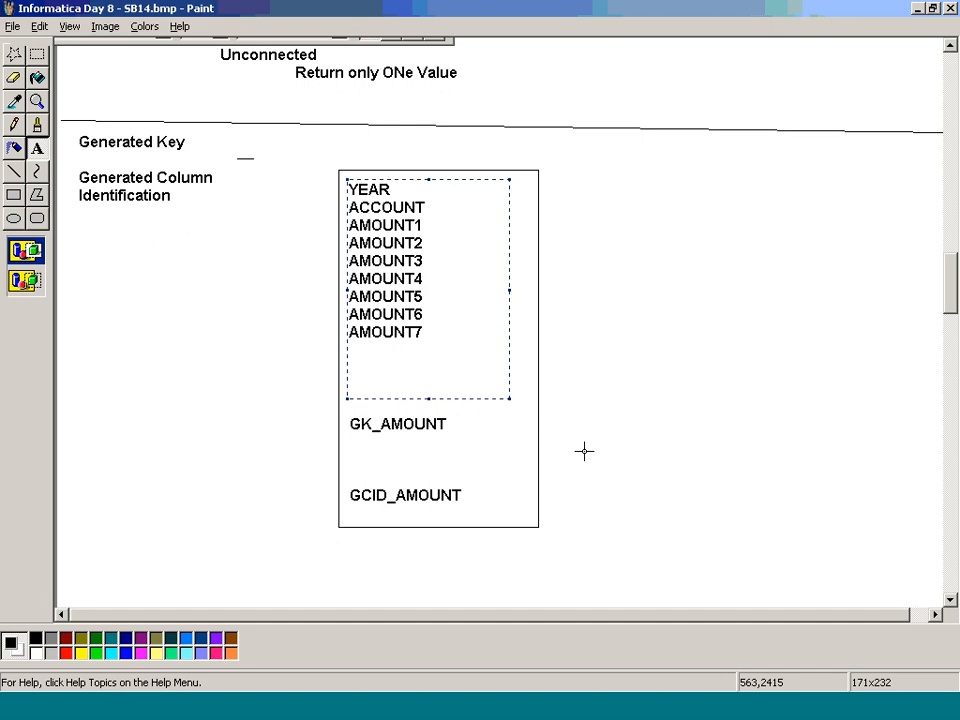
pyautogui.click(584, 451)
# Step: Place a text box about 250 × 120 px below the Generated Column Identification note and enter 1997 and SALARY on separate lines
pyautogui.moveTo(75, 222); pyautogui.dragTo(309, 332)
pyautogui.write('199')
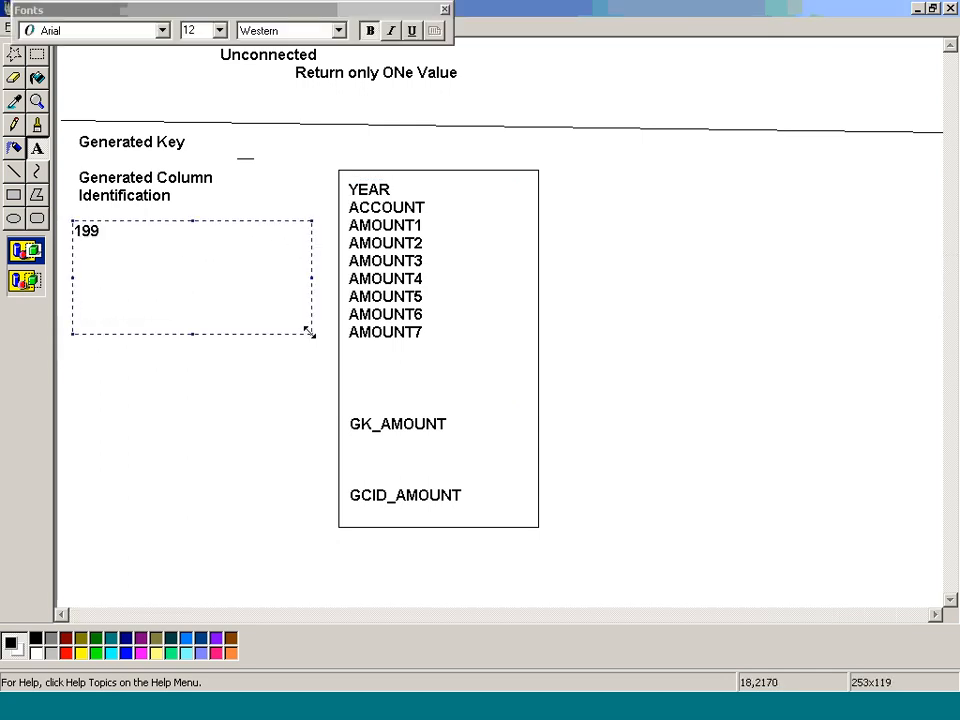
pyautogui.write('7 ')
pyautogui.write('S')
pyautogui.write('ALARY')
pyautogui.press('Return')
pyautogui.write('10')
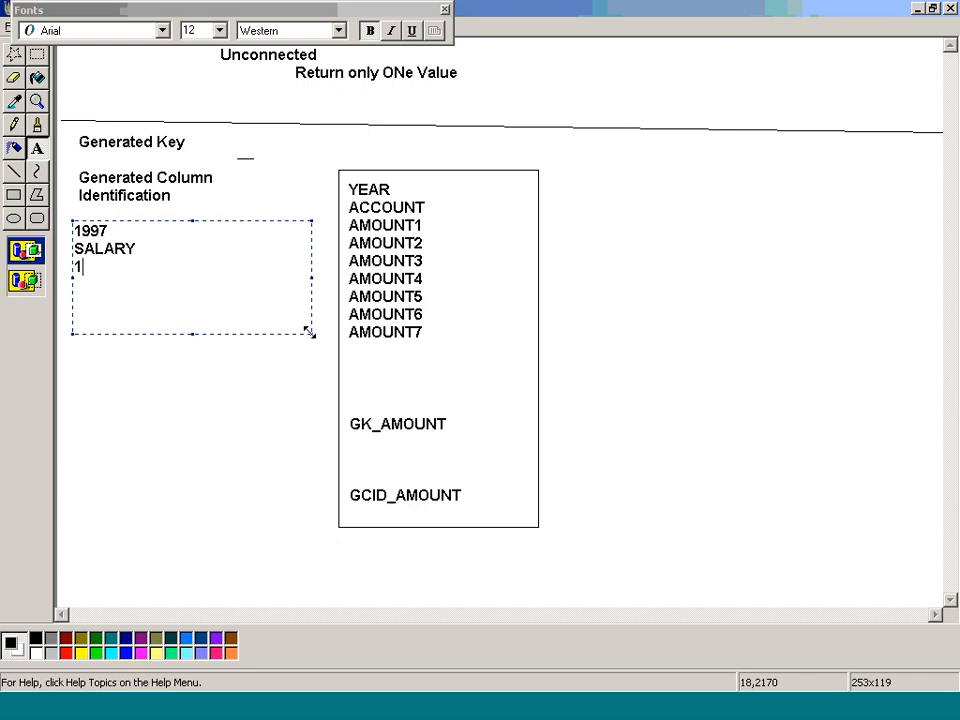
pyautogui.press('BackSpace')
pyautogui.press('BackSpace')
# Step: Place a text box about 80 × 170 px beside the column list and enter 1997, YEAR and 1100 on separate lines
pyautogui.moveTo(449, 180); pyautogui.dragTo(532, 345)
pyautogui.click(532, 345)
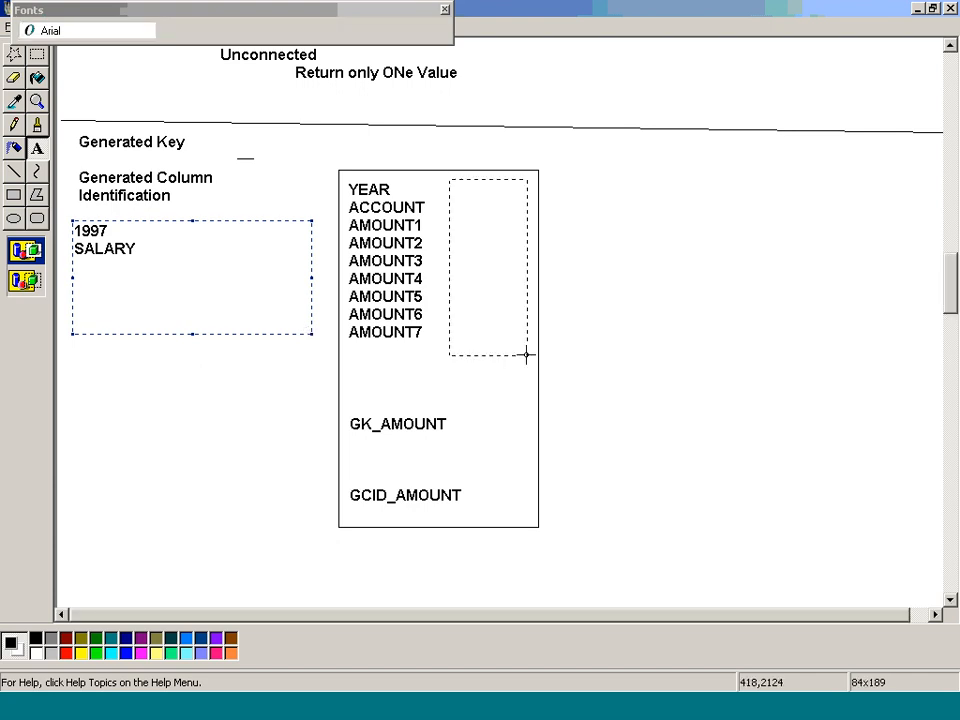
pyautogui.moveTo(449, 178); pyautogui.dragTo(522, 335)
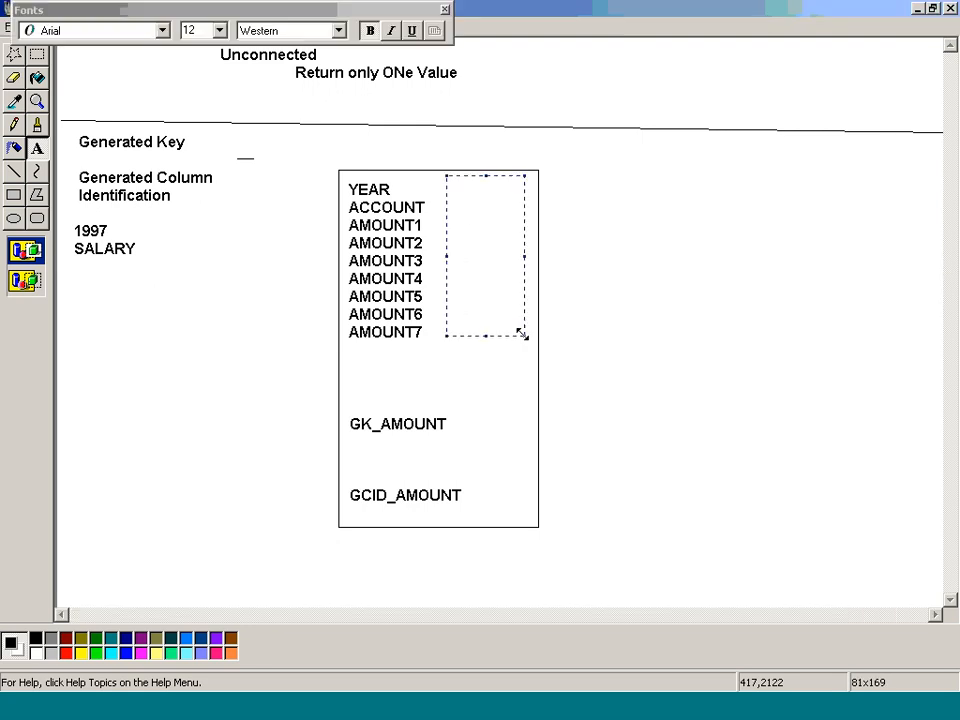
pyautogui.write('1997')
pyautogui.press('Return')
pyautogui.write('YEAR')
pyautogui.press('Return')
pyautogui.write('1100')
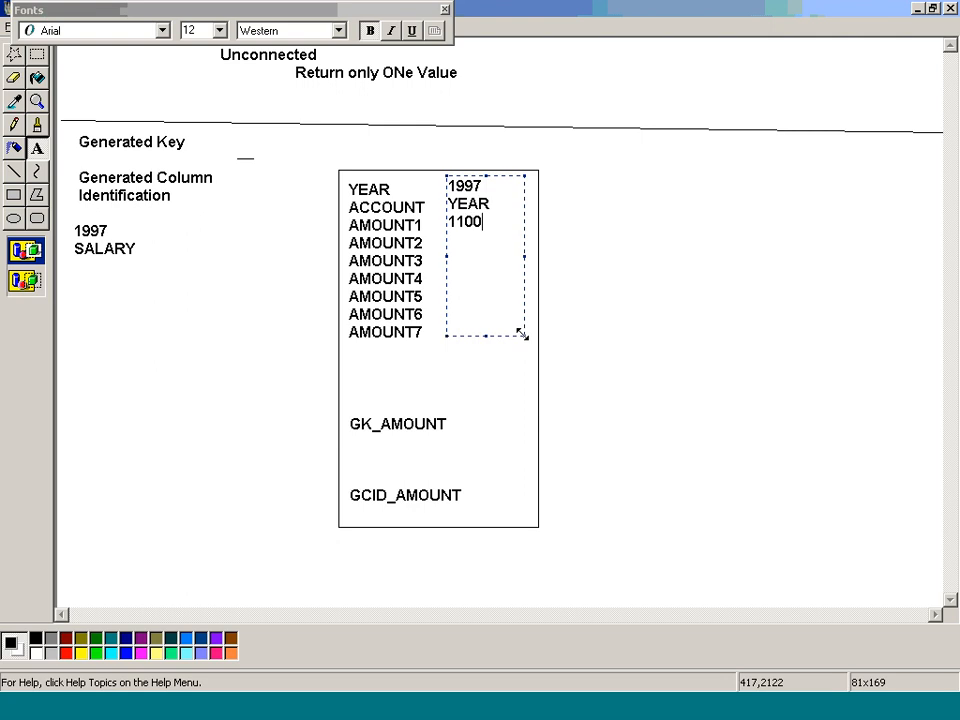
# Step: Enter the sample values 1200, 1300 and 1400 beside AMOUNT2, AMOUNT3 and AMOUNT4
pyautogui.press('Return')
pyautogui.write('1200')
pyautogui.press('Return')
pyautogui.write('1')
pyautogui.press('Return')
pyautogui.write('1')
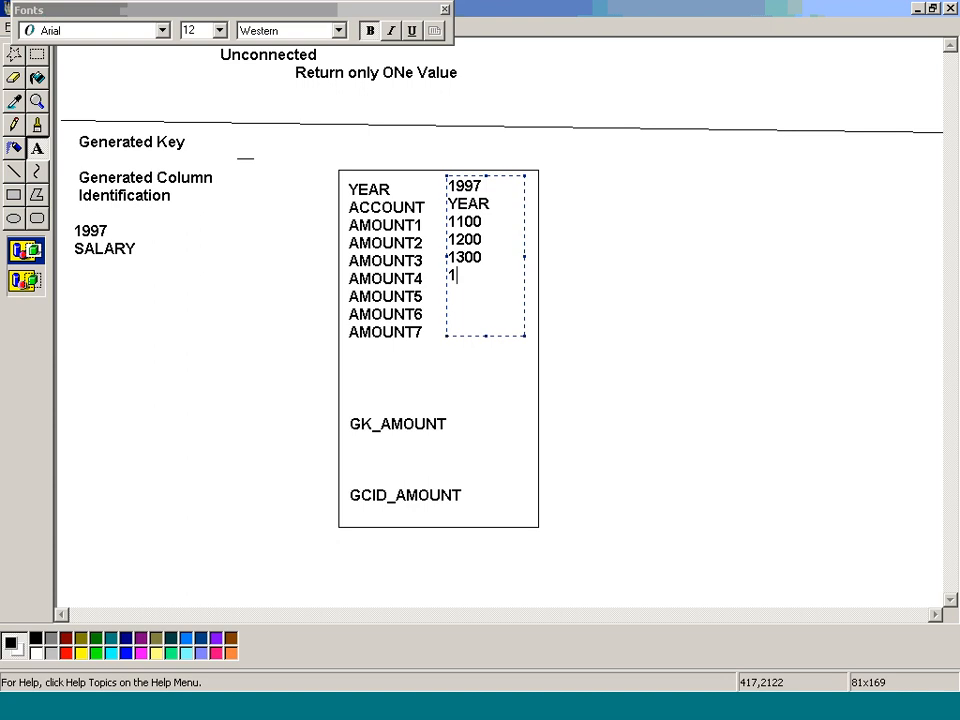
pyautogui.write('400')
pyautogui.press('Return')
# Step: Enter the sample values 1500, 1600 and 1700 beside AMOUNT5, AMOUNT6 and AMOUNT7
pyautogui.write('1500')
pyautogui.press('Return')
pyautogui.write('15')
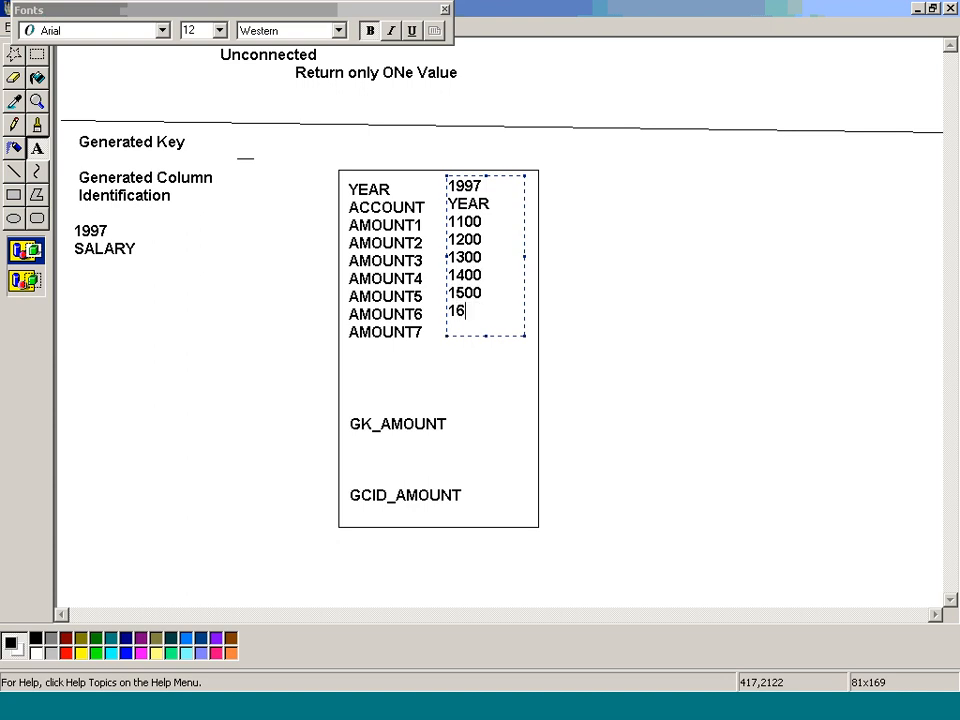
pyautogui.write('00')
pyautogui.press('Return')
pyautogui.write('1700')
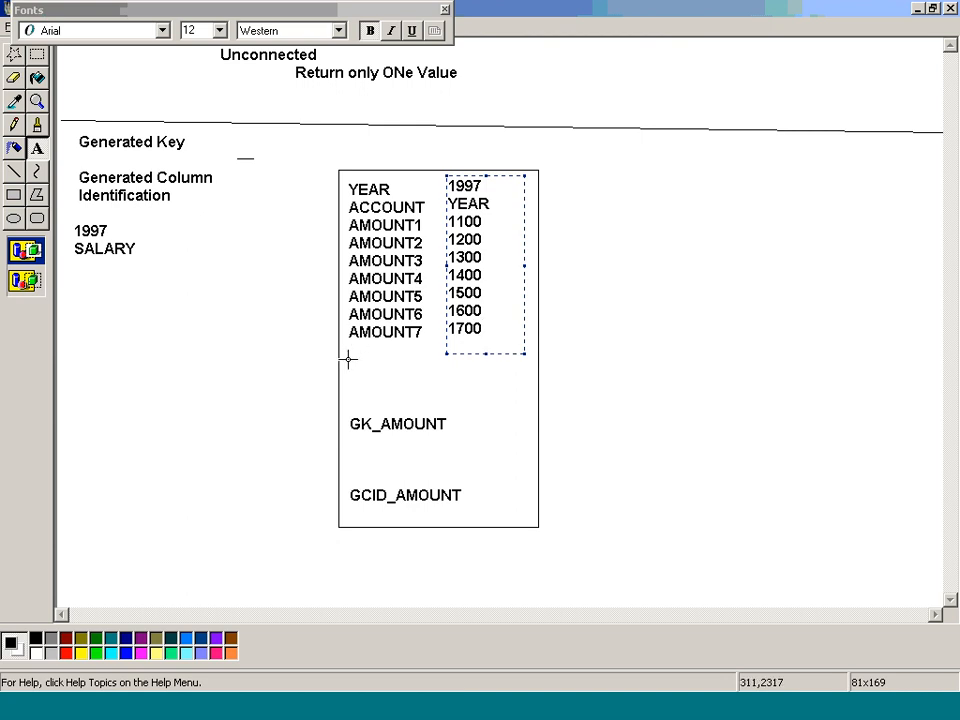
# Step: Place a text box about 190 × 56 px below AMOUNT7 and enter YEAR, ACCOUNT and AMOUNT on separate lines
pyautogui.moveTo(348, 357); pyautogui.dragTo(523, 407)
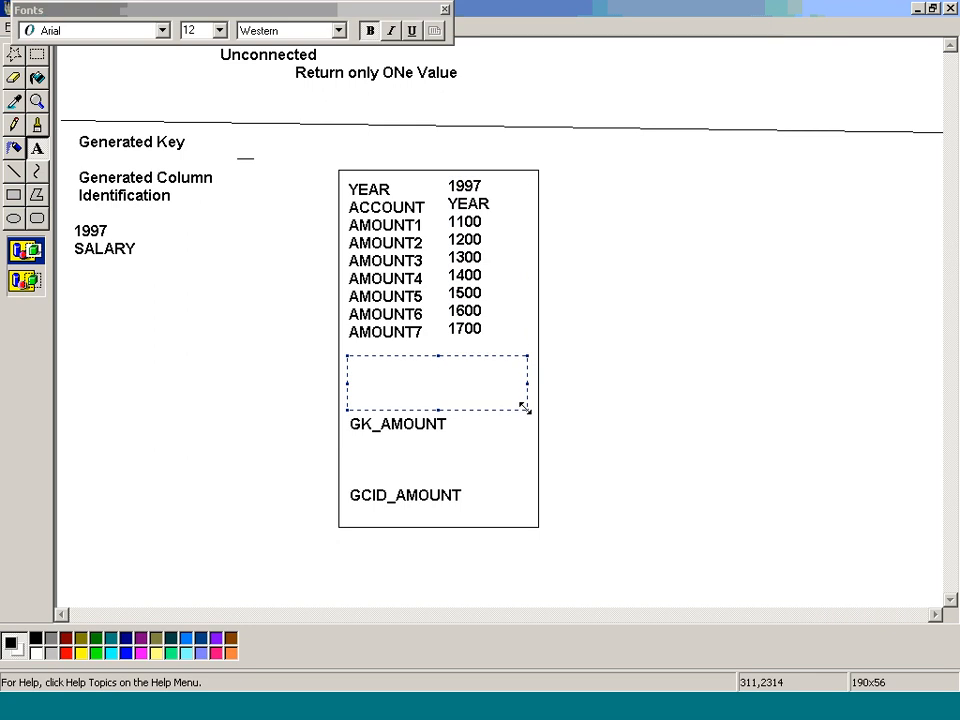
pyautogui.write('YEAR')
pyautogui.press('Return')
pyautogui.write('ACCOUNT')
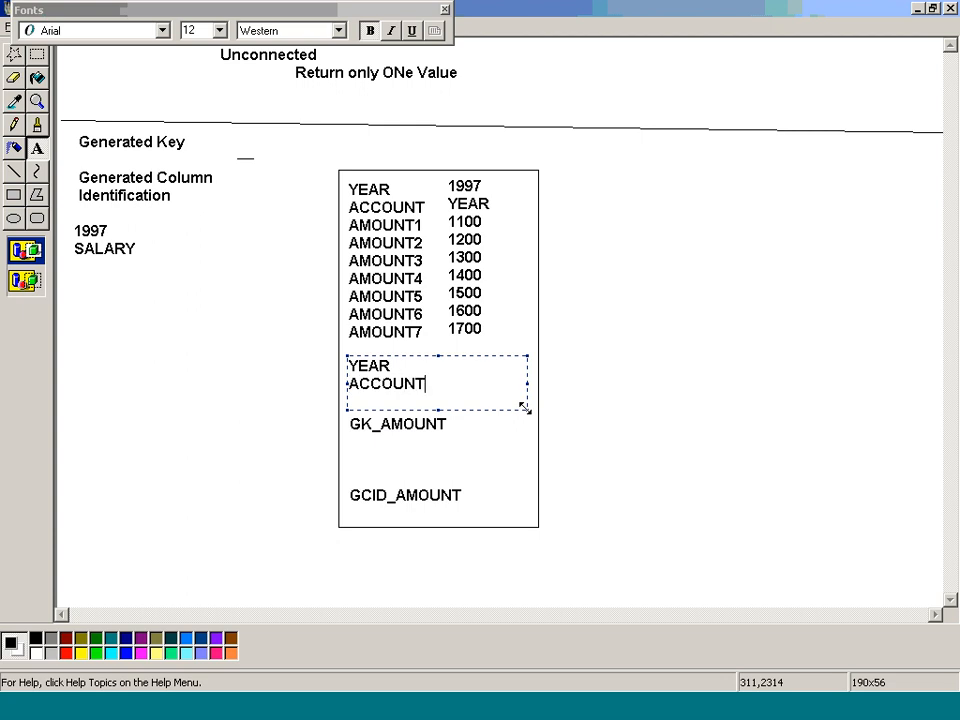
pyautogui.press('Return')
pyautogui.write('AMOU')
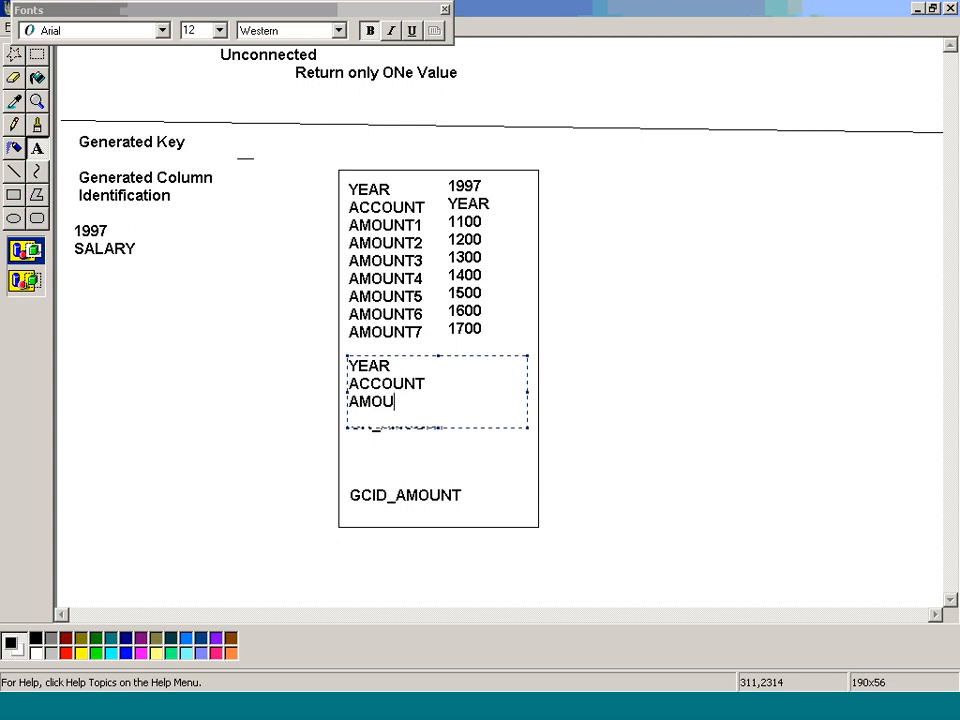
pyautogui.write('NT')
# Step: Leave a blank line below the output port AMOUNT and enter GK_AMOUNT, covering the existing label
pyautogui.press('Return')
pyautogui.press('Return')
pyautogui.write('GK_AM')
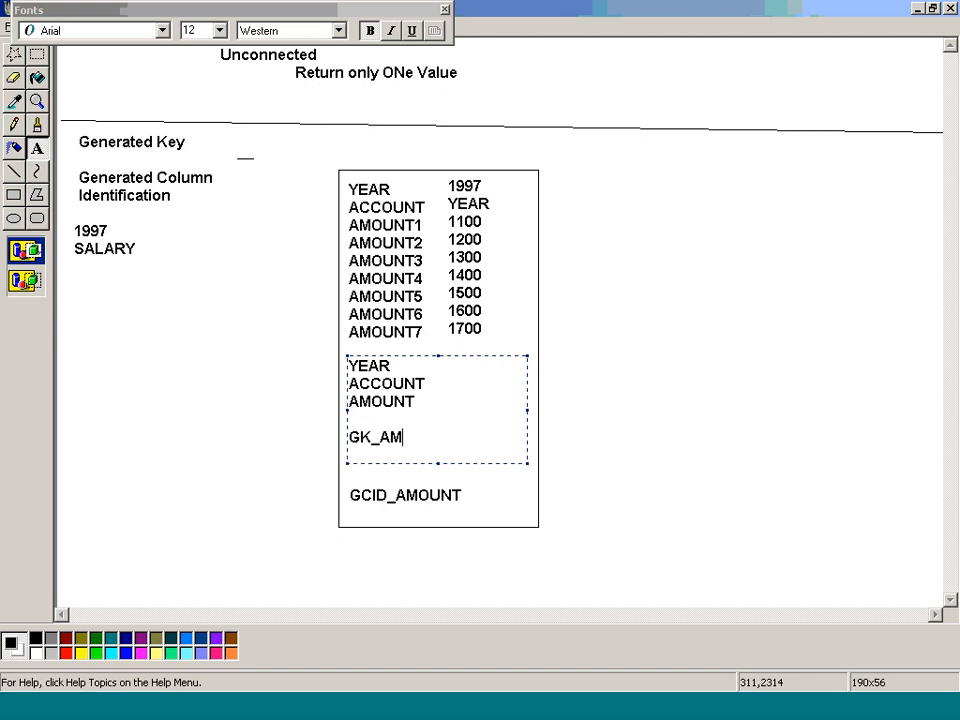
pyautogui.write('OUNT')
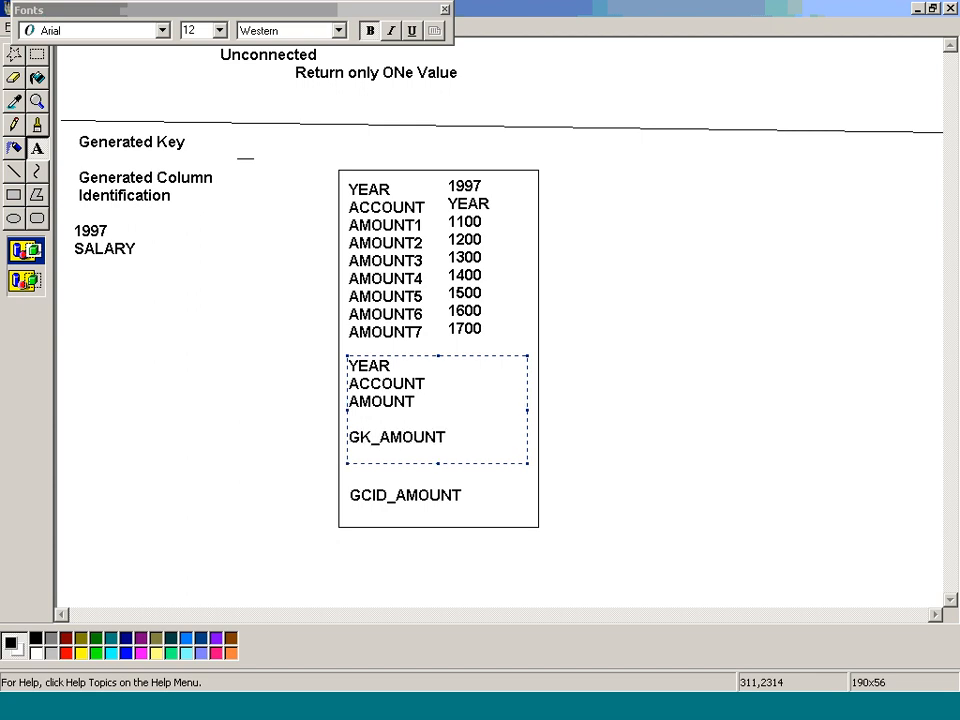
# Step: Draw a rectangle beside the port box and list YEAR, ACCOUNT and AMOUNT inside it, separated by blank lines
pyautogui.click(14, 195)
pyautogui.moveTo(573, 290); pyautogui.dragTo(776, 463)
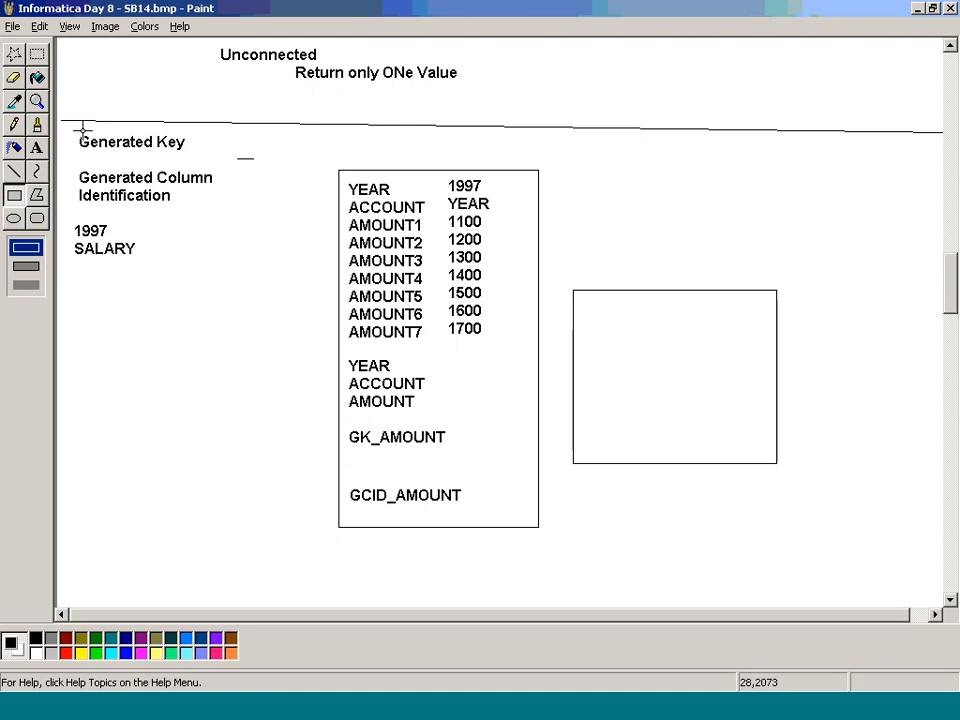
pyautogui.click(37, 148)
pyautogui.moveTo(596, 303); pyautogui.dragTo(763, 433)
pyautogui.write('YEAR')
pyautogui.press('Return')
pyautogui.press('Return')
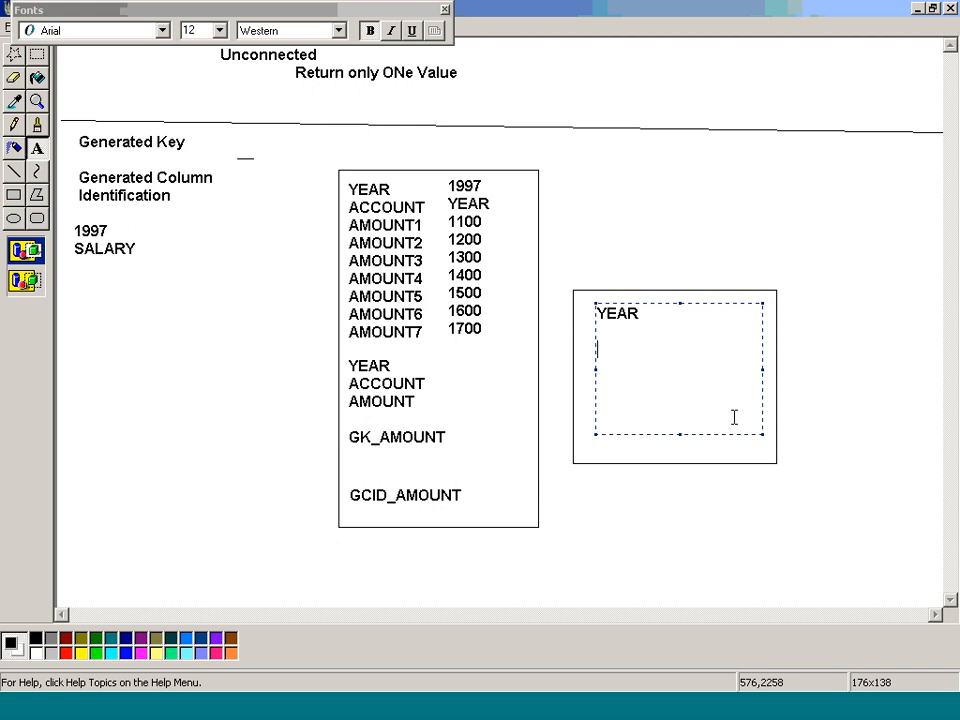
pyautogui.write('ACCOUNT')
pyautogui.press('Return')
# Step: Insert MONTH between ACCOUNT and AMOUNT in the target list, keeping a blank line between the entries
pyautogui.press('Return')
pyautogui.write('AMOUNT')
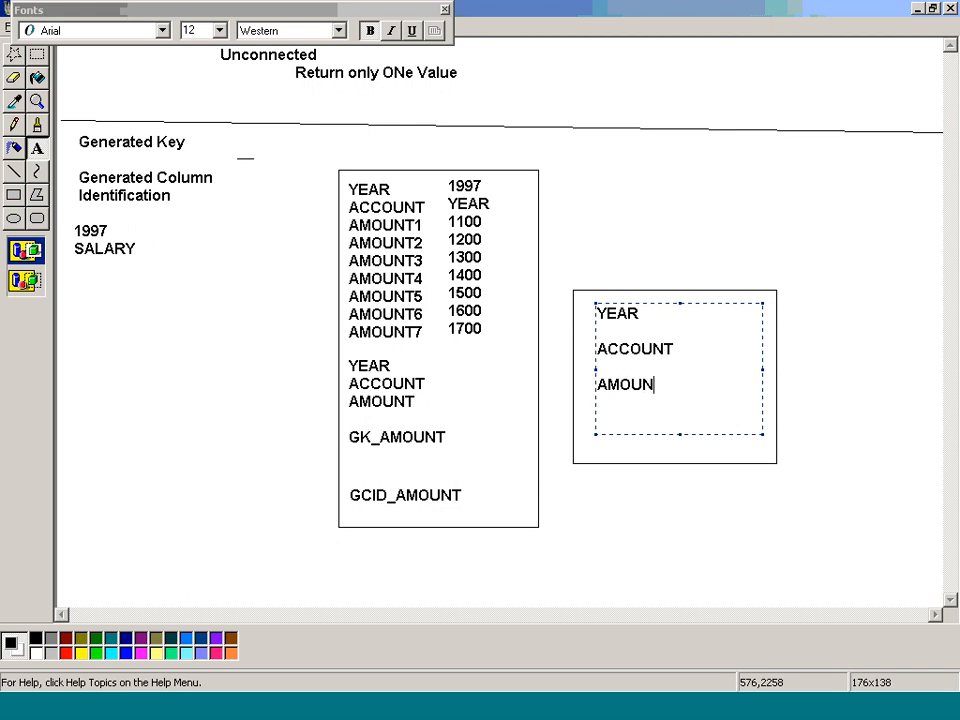
pyautogui.press('Return')
pyautogui.press('Return')
pyautogui.press('Up')
pyautogui.press('Up')
pyautogui.press('Return')
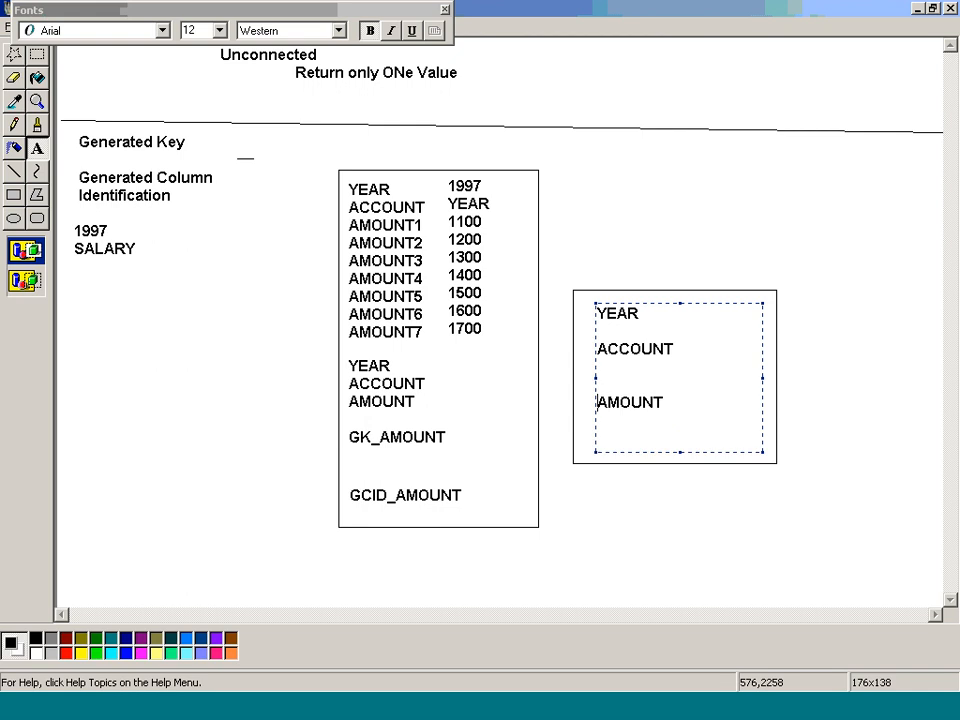
pyautogui.press('Up')
pyautogui.write('MONTH')
pyautogui.press('Return')
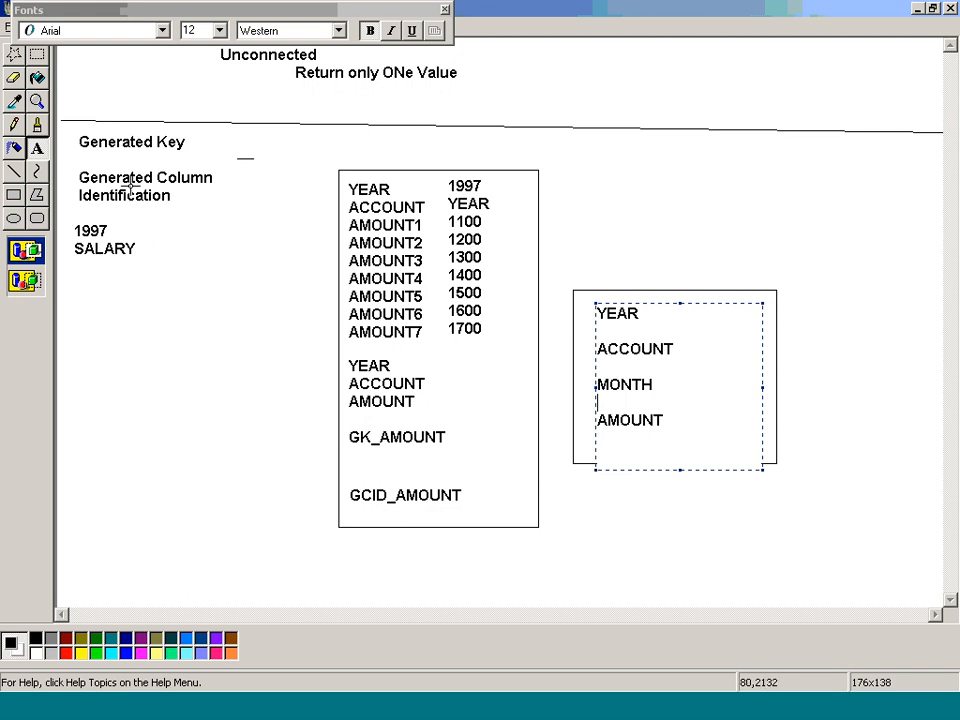
# Step: Draw lines linking the output ports YEAR, ACCOUNT and AMOUNT to the matching columns in the target rectangle
pyautogui.click(16, 173)
pyautogui.moveTo(390, 366)
pyautogui.mouseDown()
pyautogui.moveTo(553, 313)
pyautogui.moveTo(612, 314)
pyautogui.moveTo(557, 349)
pyautogui.moveTo(597, 349)
pyautogui.mouseUp()
pyautogui.moveTo(413, 400)
pyautogui.mouseDown()
pyautogui.moveTo(564, 431)
pyautogui.moveTo(597, 420)
pyautogui.mouseUp()
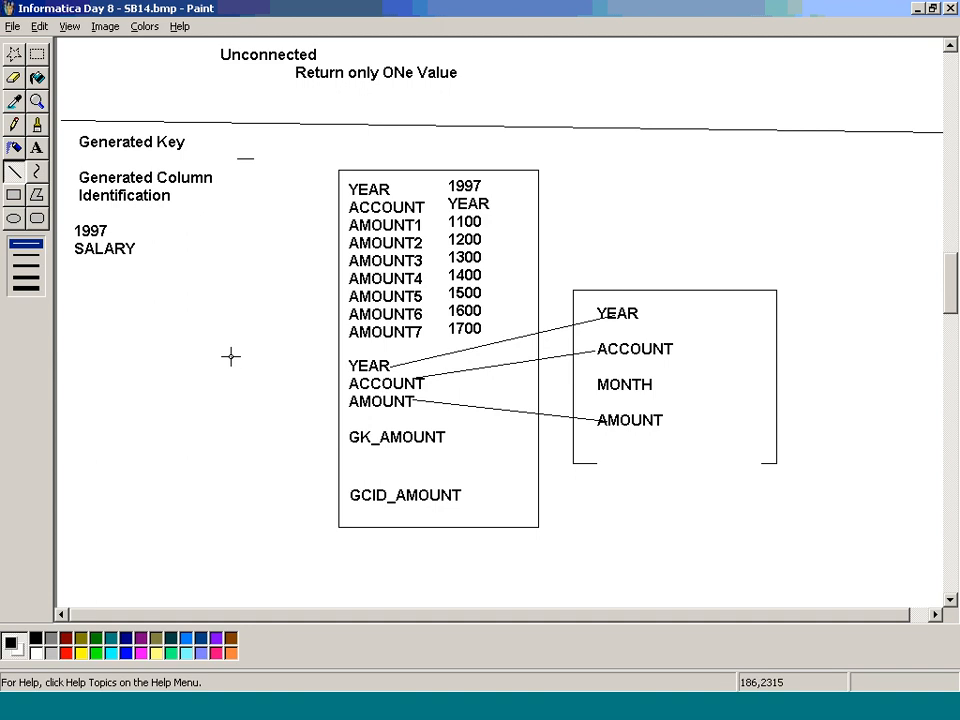
# Step: Place a text box about 129 × 216 px beside the output ports and enter 1997 and SALARY on separate lines
pyautogui.moveTo(232, 357)
pyautogui.mouseDown()
pyautogui.moveTo(328, 508)
pyautogui.moveTo(245, 347)
pyautogui.moveTo(337, 530)
pyautogui.moveTo(328, 552)
pyautogui.mouseUp()
pyautogui.click(36, 54)
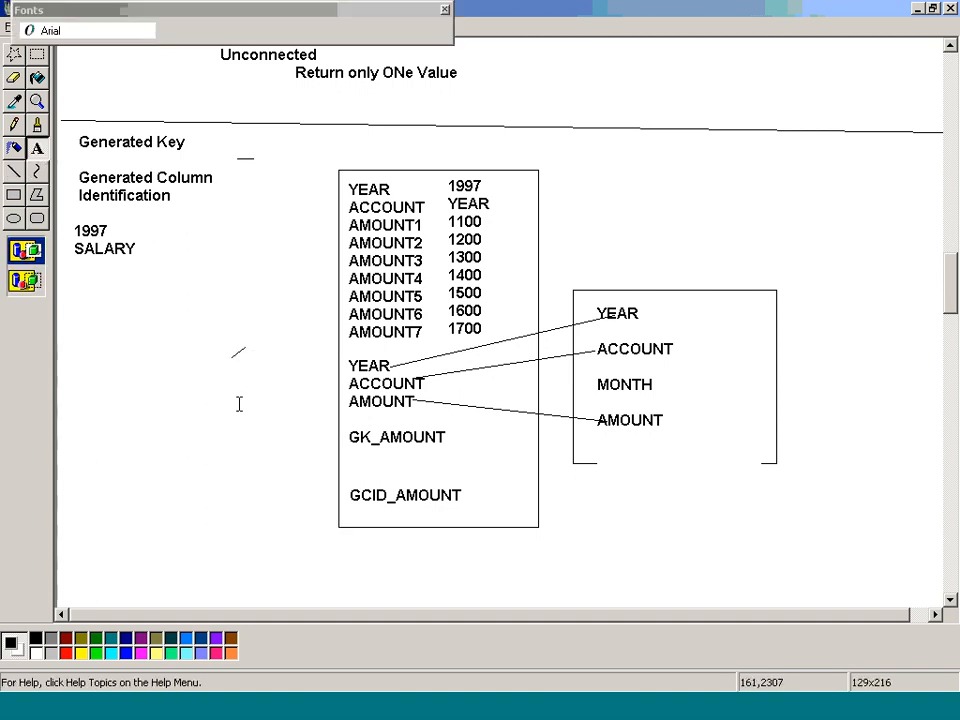
pyautogui.write('1997')
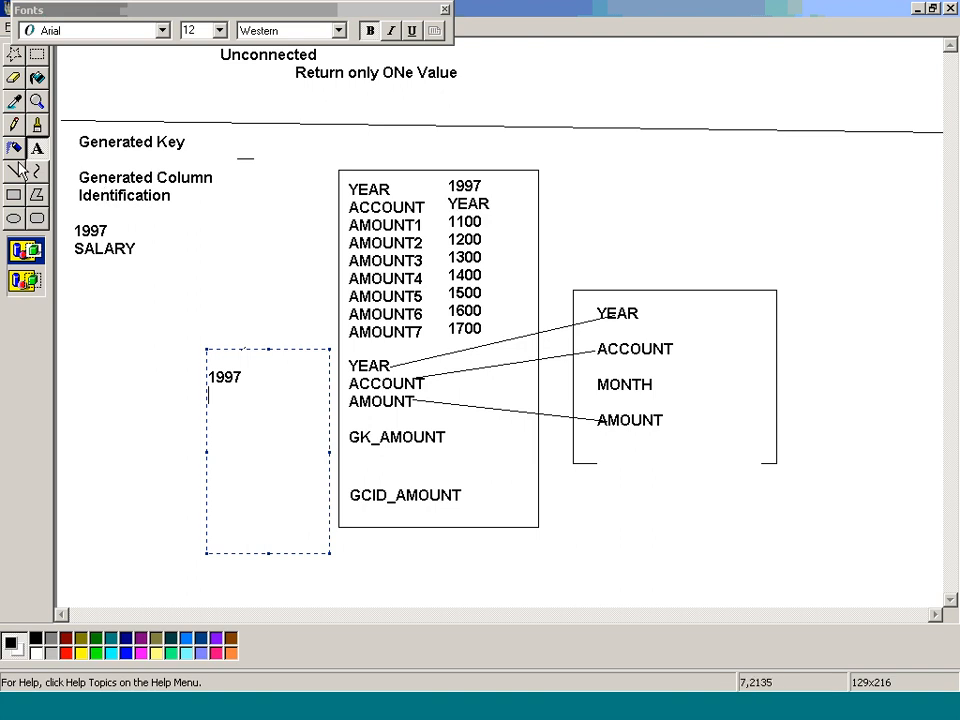
pyautogui.press('Return')
pyautogui.write('SALARY')
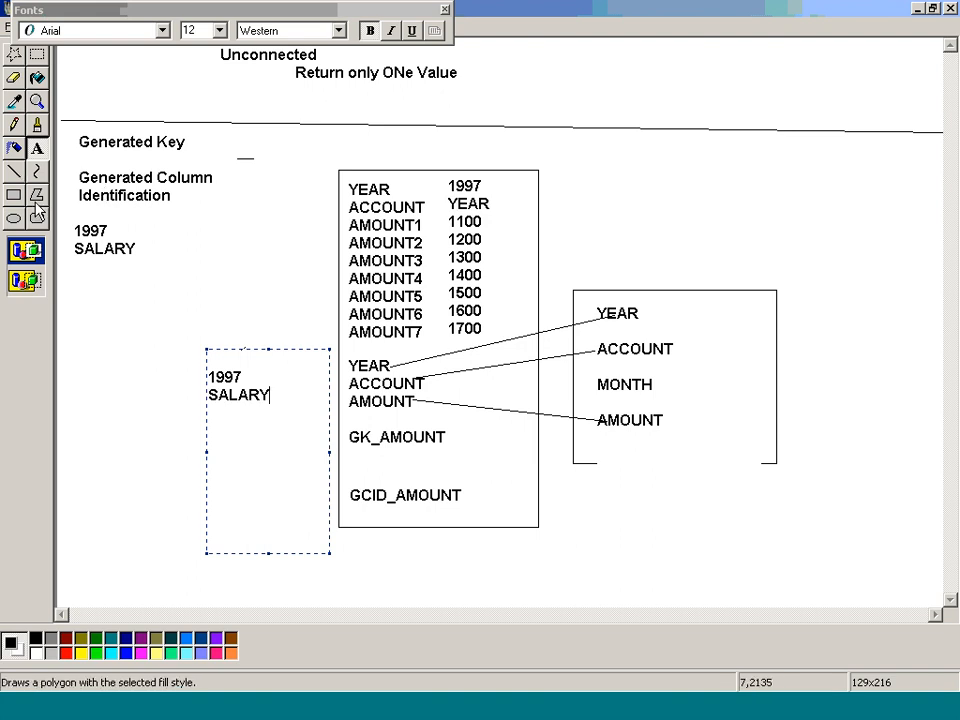
# Step: Strike through the wrong YEAR sample value beside ACCOUNT with lines and write SALARY next to it
pyautogui.click(13, 171)
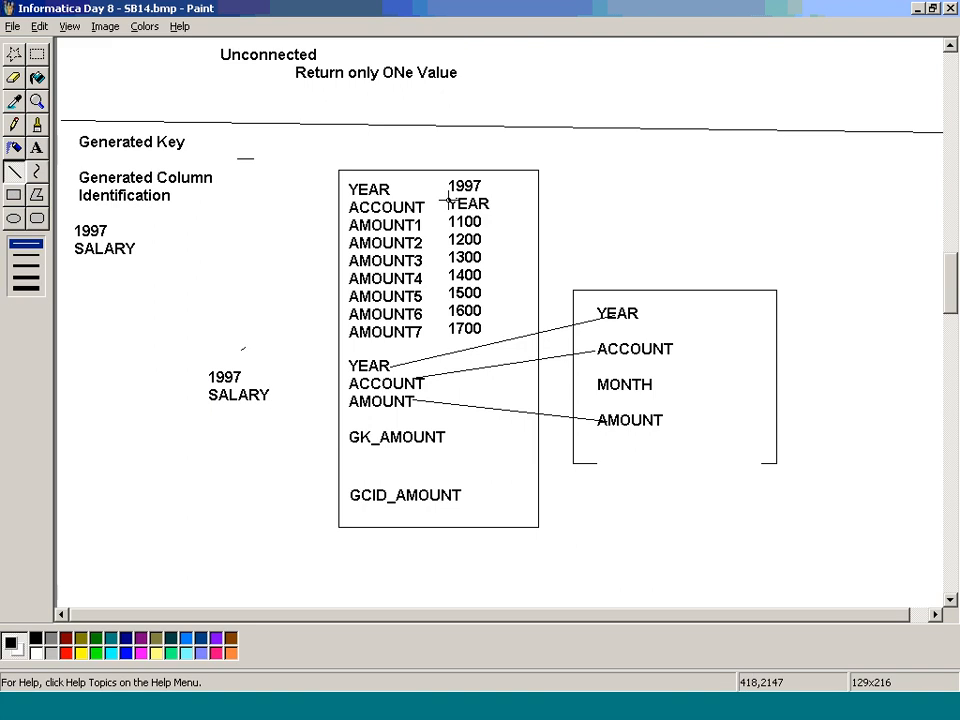
pyautogui.moveTo(446, 200); pyautogui.dragTo(529, 202)
pyautogui.moveTo(455, 203); pyautogui.dragTo(617, 208)
pyautogui.click(36, 147)
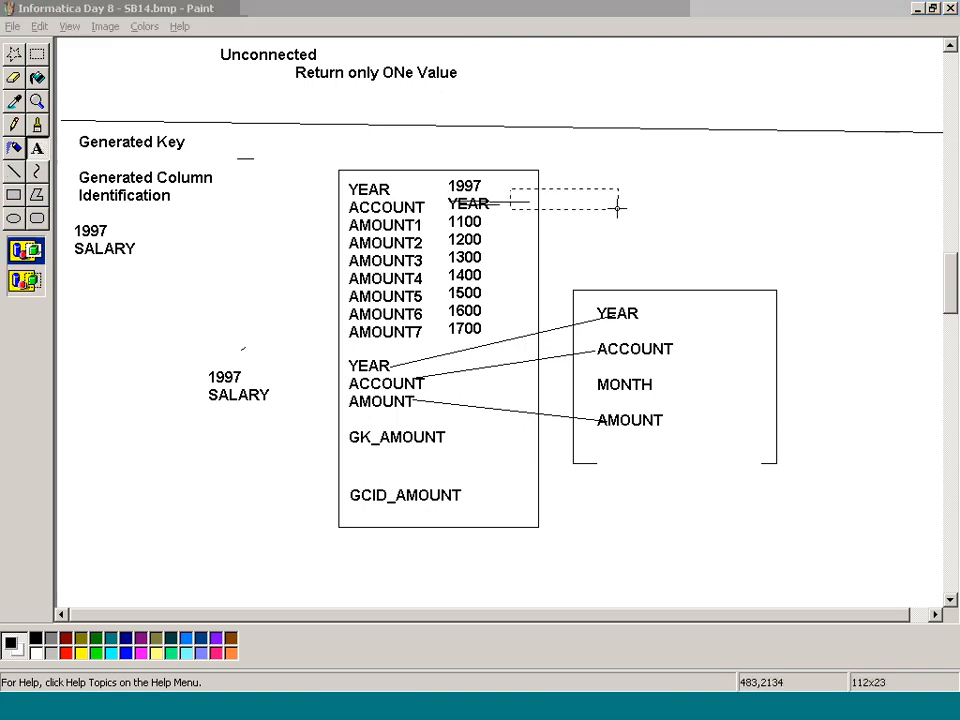
pyautogui.write('SALARY')
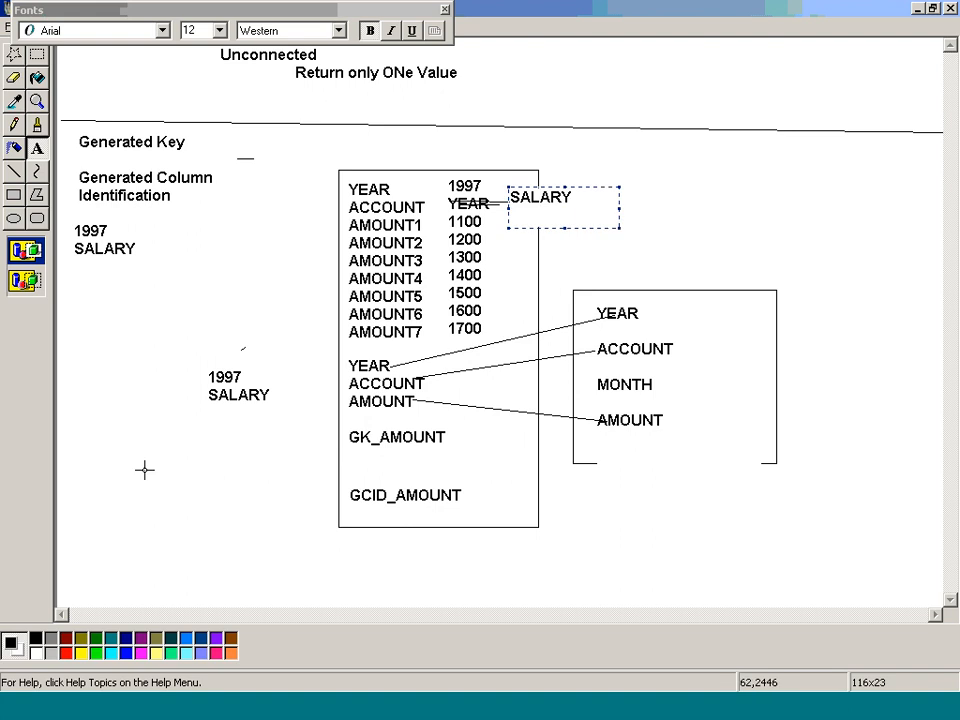
# Step: Place a text box about 82 × 168 px over the sample row beside the output ports and enter 1997, SALARY and 1100
pyautogui.moveTo(205, 365); pyautogui.dragTo(280, 521)
pyautogui.write('1997')
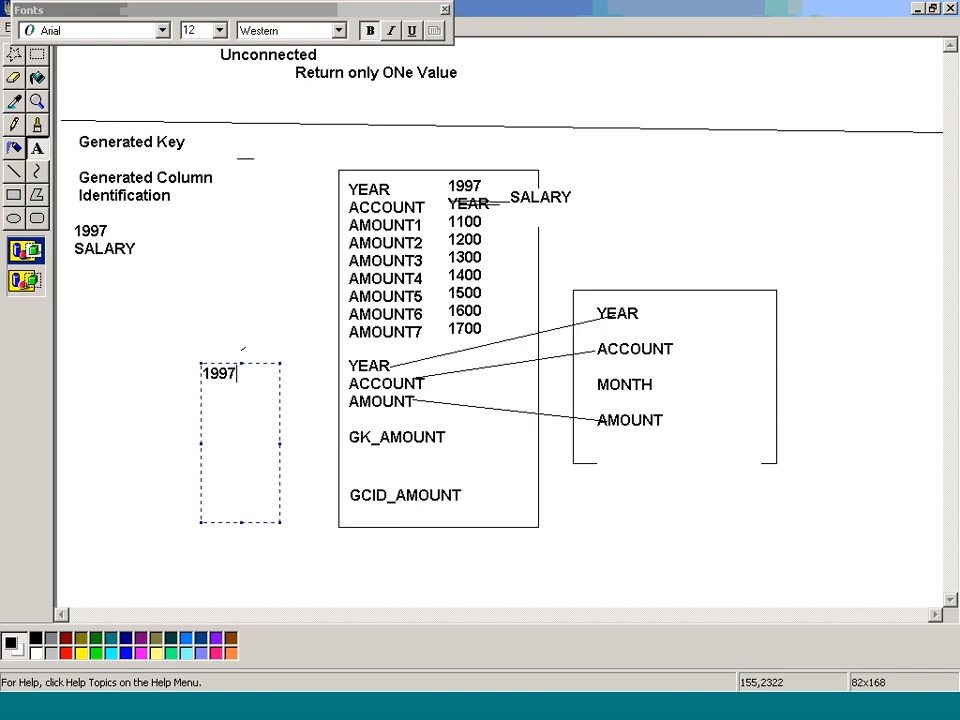
pyautogui.press('Return')
pyautogui.write('SALARY')
pyautogui.press('Return')
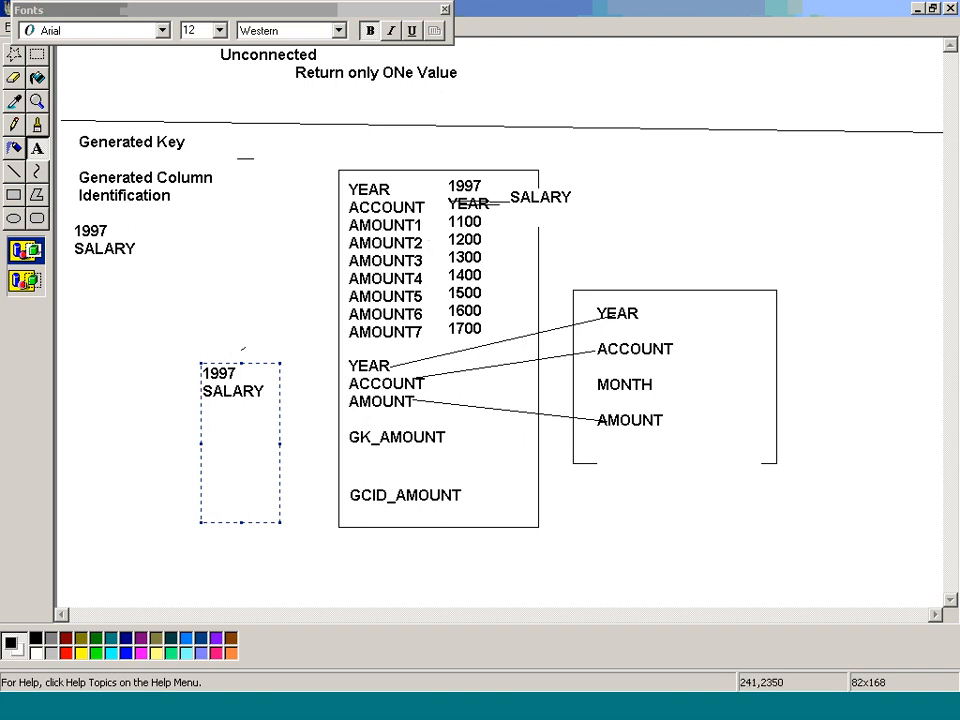
pyautogui.write('1100')
# Step: Below the sample amount, enter 1 for GK_AMOUNT and 1 for GCID_AMOUNT, spaced with blank lines
pyautogui.press('Return')
pyautogui.press('Return')
pyautogui.write('1')
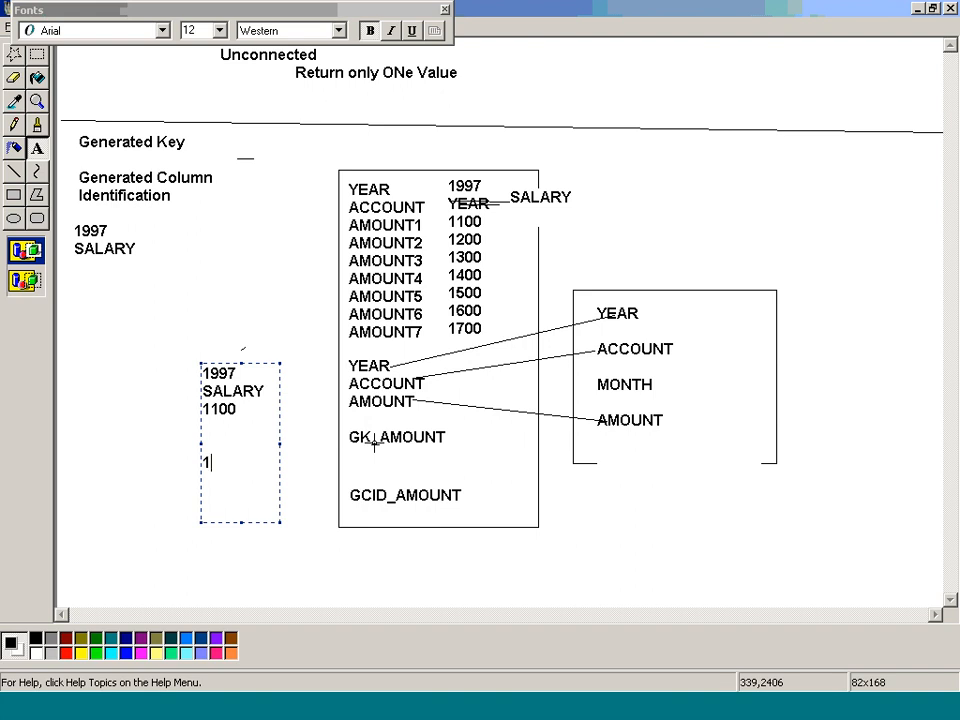
pyautogui.press('Return')
pyautogui.press('Return')
pyautogui.press('Return')
pyautogui.write('1')
# Step: Replace the sample amount with 1200 and the GK_AMOUNT and GCID_AMOUNT values with 2 each
pyautogui.moveTo(205, 405); pyautogui.dragTo(248, 521)
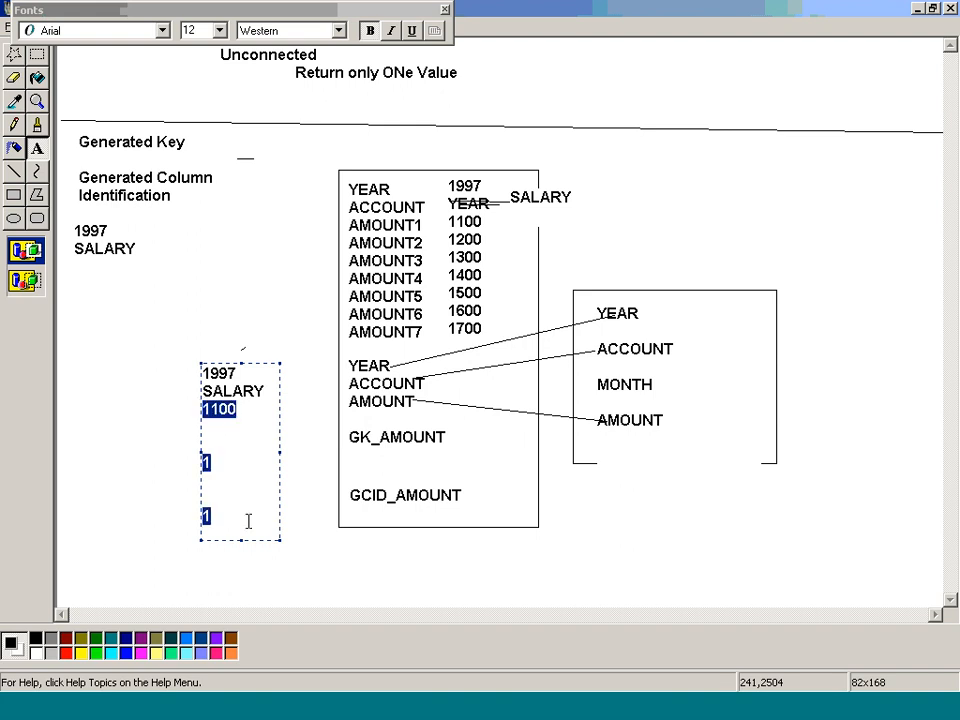
pyautogui.write('1200')
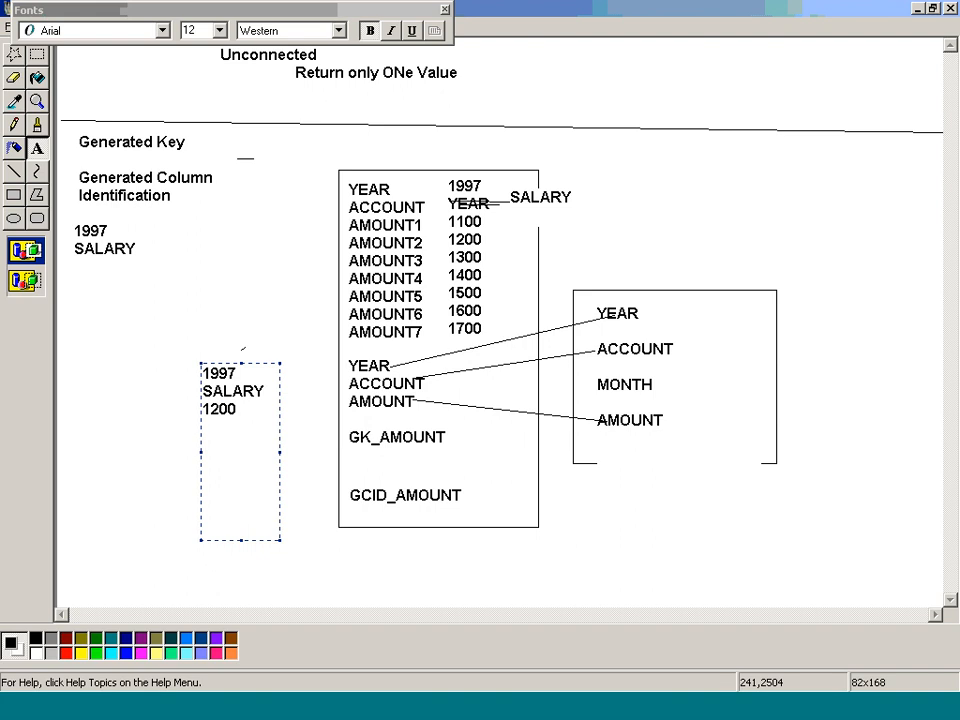
pyautogui.press('Return')
pyautogui.press('Return')
pyautogui.press('Return')
pyautogui.write('1')
pyautogui.press('BackSpace')
pyautogui.write('2')
pyautogui.press('Return')
pyautogui.press('Return')
pyautogui.press('Return')
pyautogui.write('2')
# Step: Replace the sample amount with 1300 and the GK_AMOUNT and GCID_AMOUNT values with 3 each
pyautogui.click(202, 409)
pyautogui.keyDown('shift'); pyautogui.click(244, 526); pyautogui.keyUp('shift')
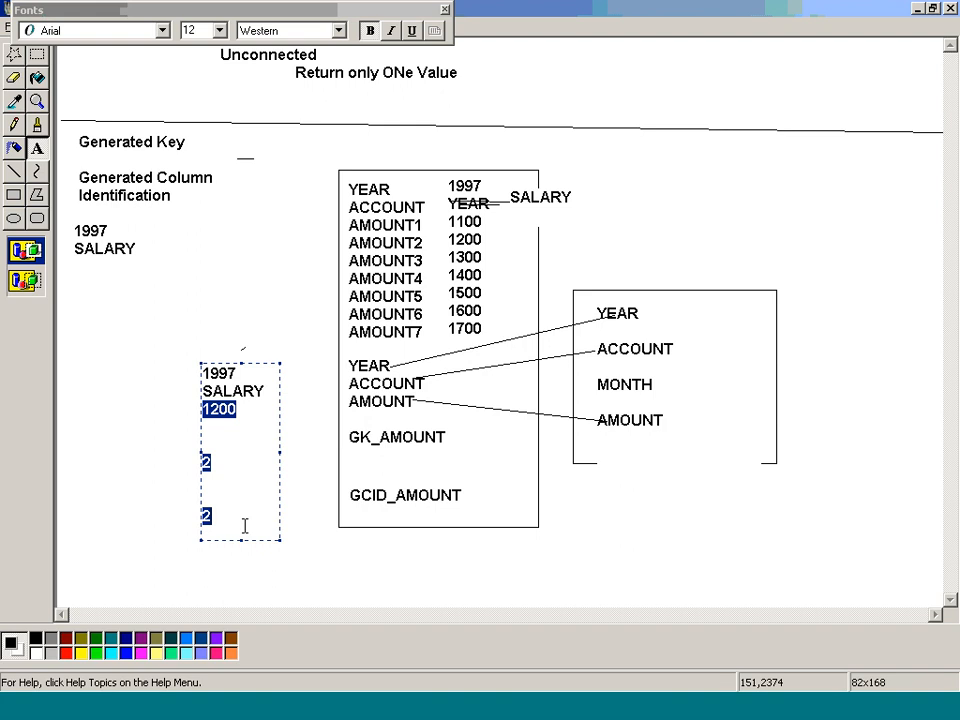
pyautogui.write('1300')
pyautogui.press('Return')
pyautogui.press('Return')
pyautogui.press('Return')
pyautogui.press('Return')
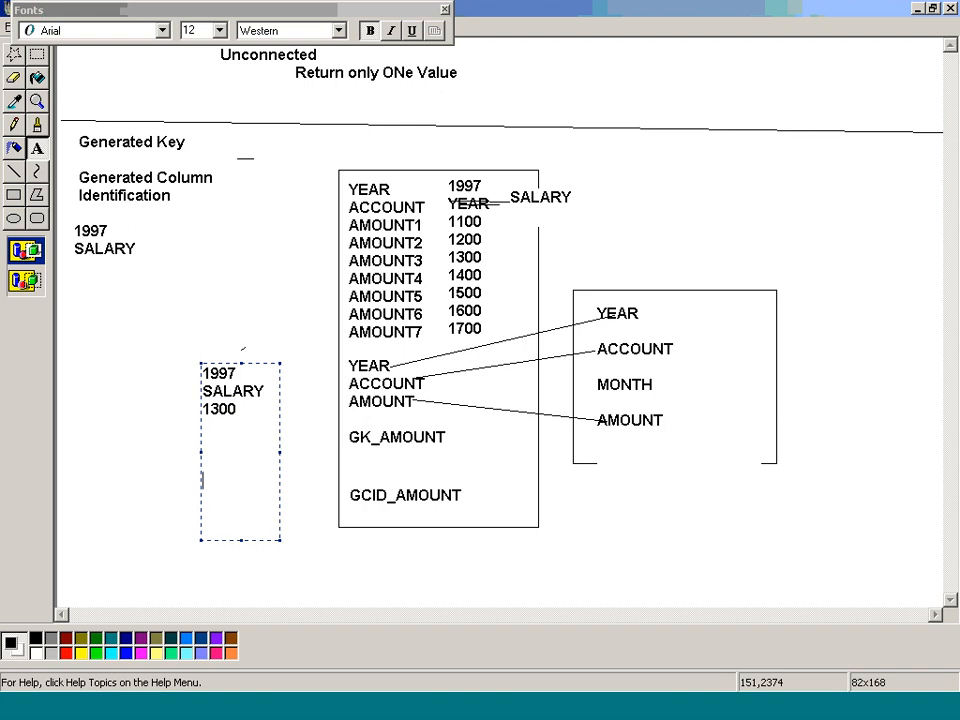
pyautogui.press('BackSpace')
pyautogui.write('3')
pyautogui.press('Return')
pyautogui.press('Return')
pyautogui.press('Return')
pyautogui.write('3')
# Step: Set the sample amount to 2200 and the GK_AMOUNT and GCID_AMOUNT values to 12 each
pyautogui.moveTo(240, 414); pyautogui.dragTo(184, 400)
pyautogui.write('2')
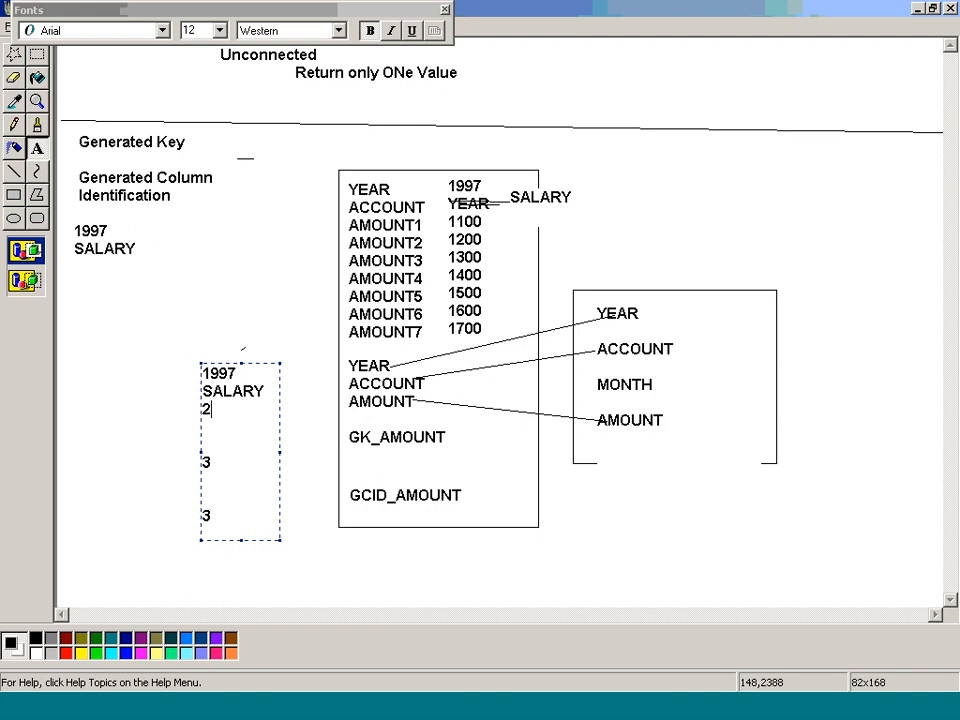
pyautogui.write('200')
pyautogui.moveTo(214, 463); pyautogui.dragTo(203, 465)
pyautogui.write('12')
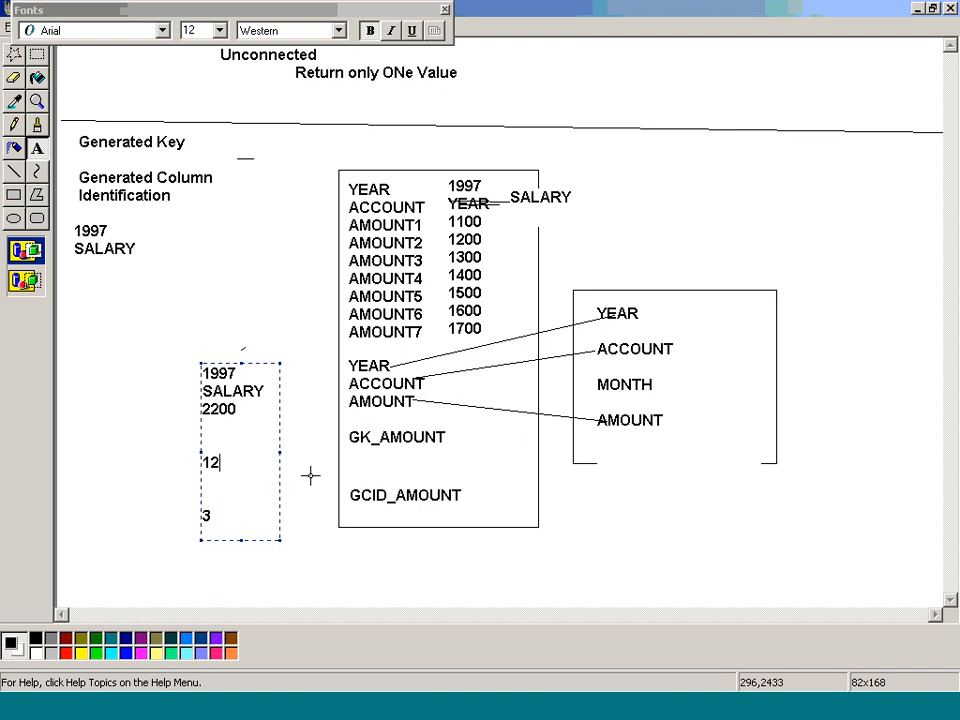
pyautogui.moveTo(214, 516); pyautogui.dragTo(203, 516)
pyautogui.write('12')
pyautogui.click(589, 176)
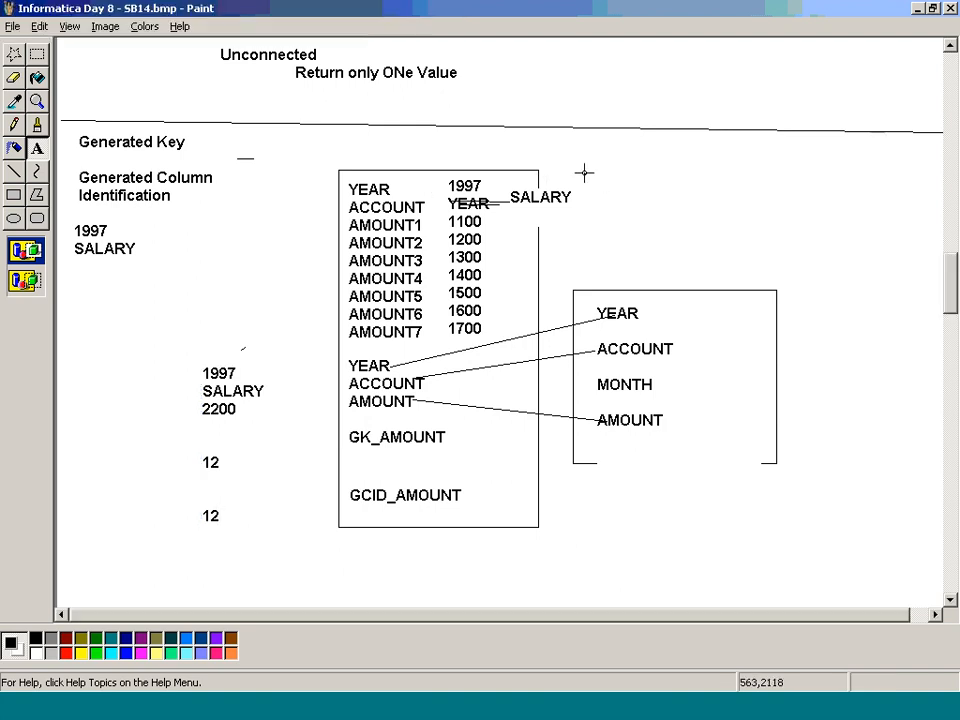
# Step: Place a text box about 82 × 104 px above the target rectangle and enter 2ND RECROD
pyautogui.moveTo(585, 173); pyautogui.dragTo(660, 268)
pyautogui.write('2ND')
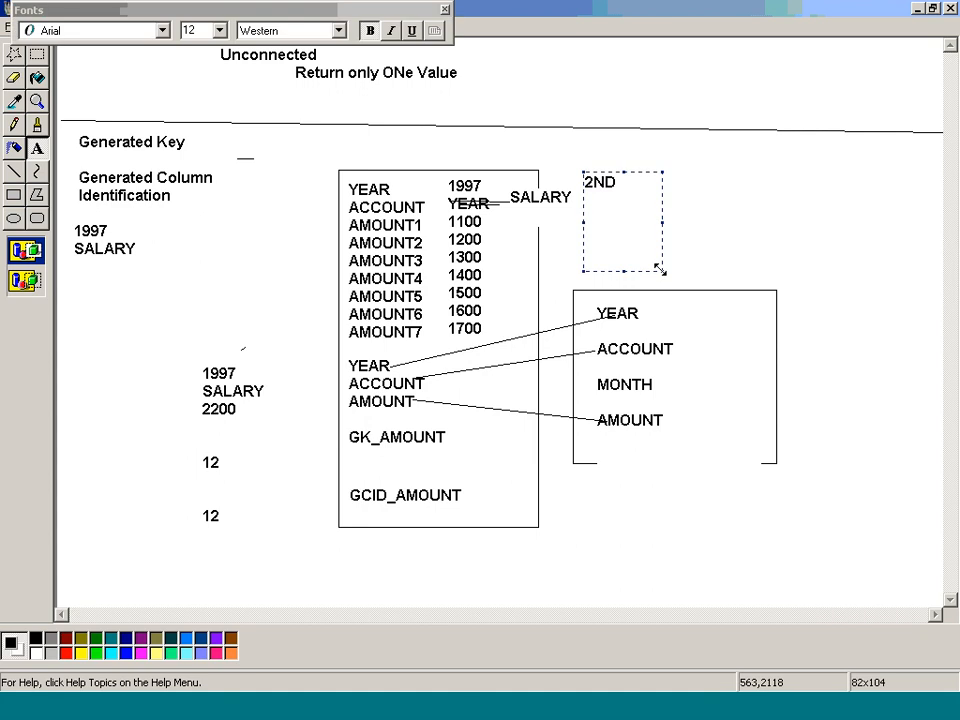
pyautogui.write(' RECROD')
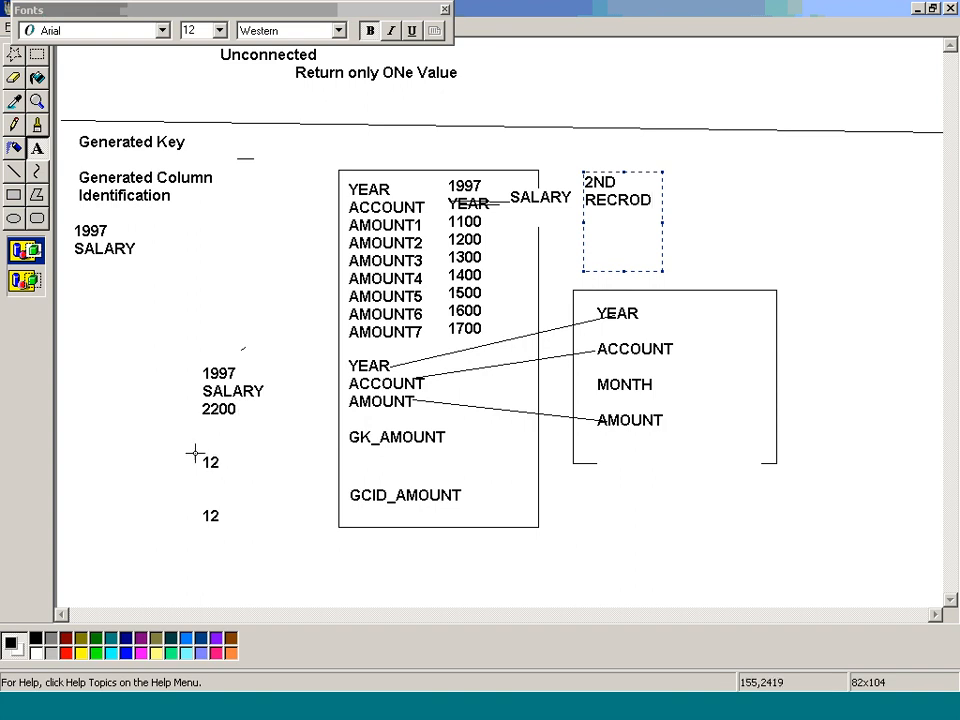
# Step: Cover the GK_AMOUNT sample value with a text box reading 13 and the GCID_AMOUNT value with one reading 12
pyautogui.moveTo(193, 452); pyautogui.dragTo(281, 477)
pyautogui.write('13')
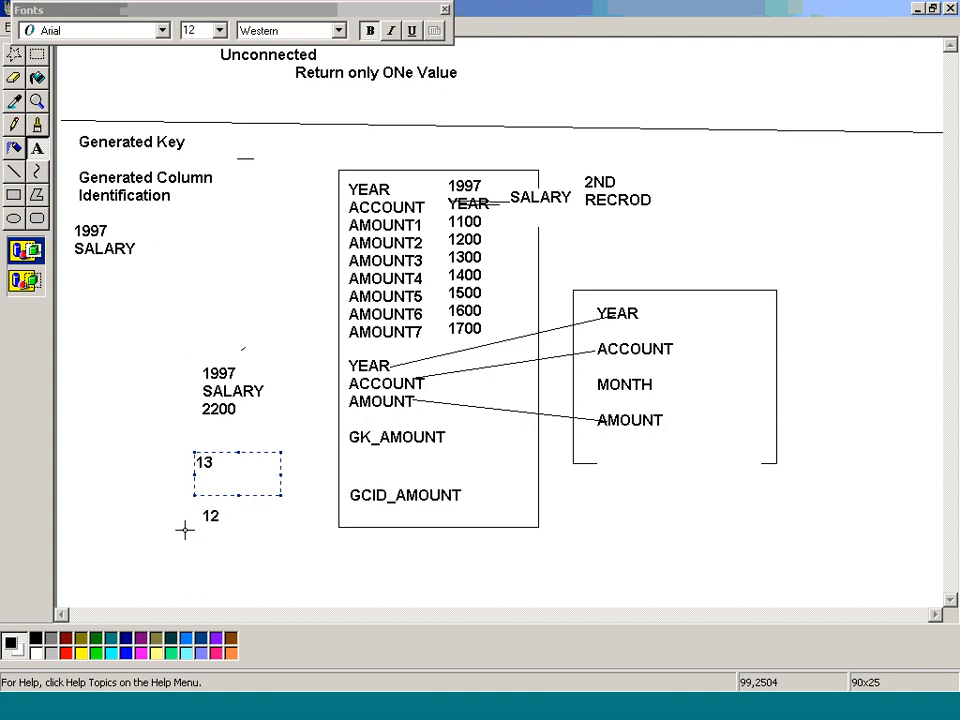
pyautogui.moveTo(202, 508); pyautogui.dragTo(252, 530)
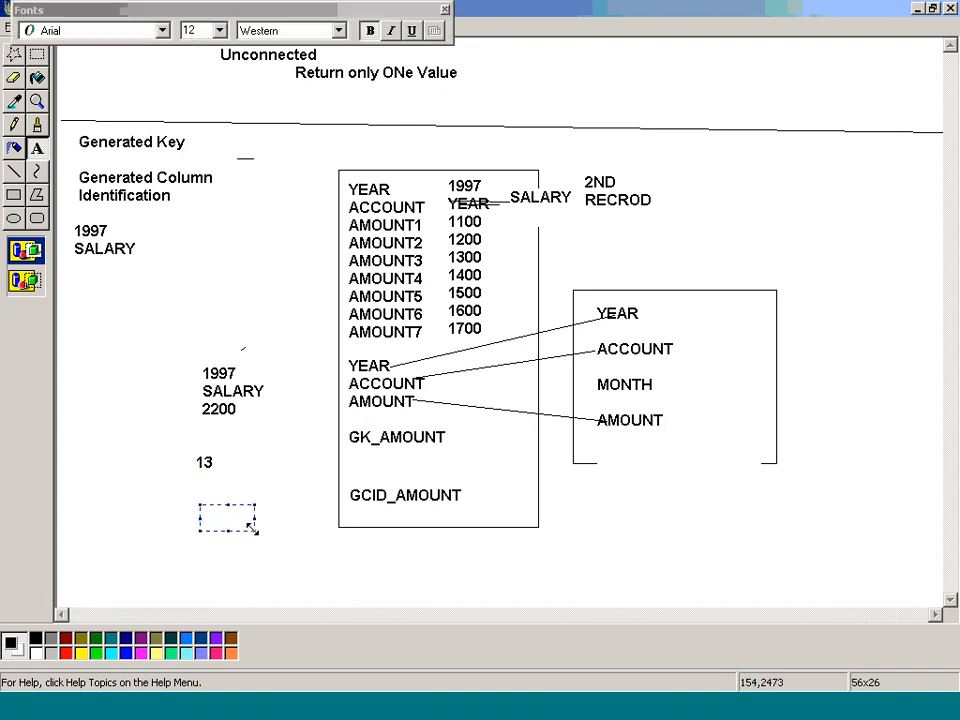
pyautogui.write('1')
pyautogui.press('BackSpace')
pyautogui.write('12')
# Step: Cover the GK_AMOUNT sample value with a text box reading 25 and the GCID_AMOUNT value with one reading 1
pyautogui.moveTo(189, 450); pyautogui.dragTo(290, 489)
pyautogui.write('24')
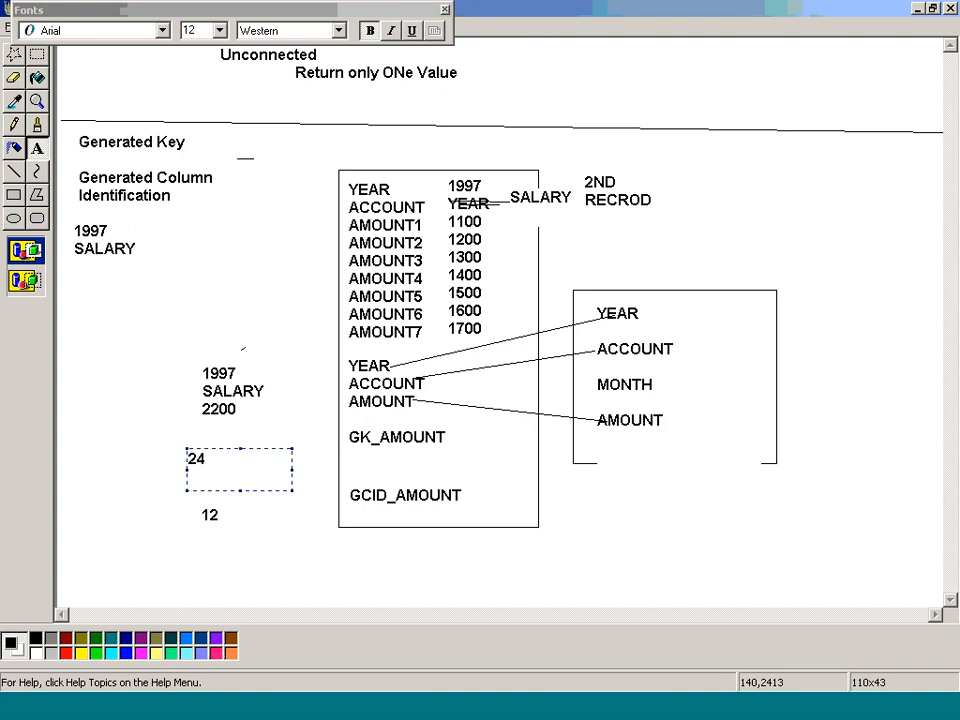
pyautogui.press('BackSpace')
pyautogui.write('5')
pyautogui.moveTo(189, 497); pyautogui.dragTo(264, 543)
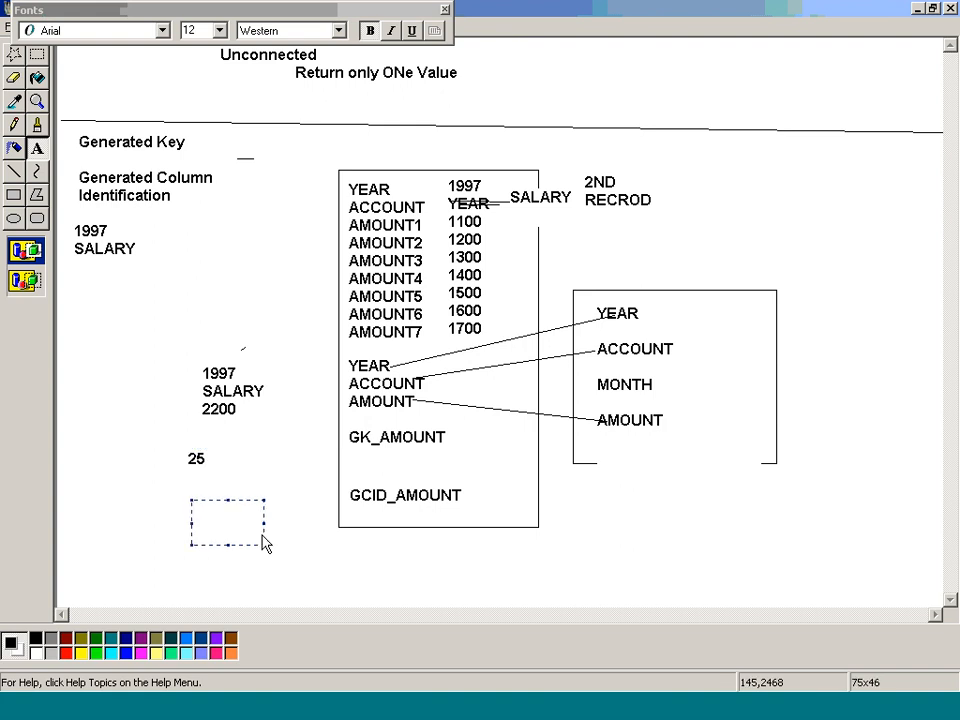
pyautogui.write('1')
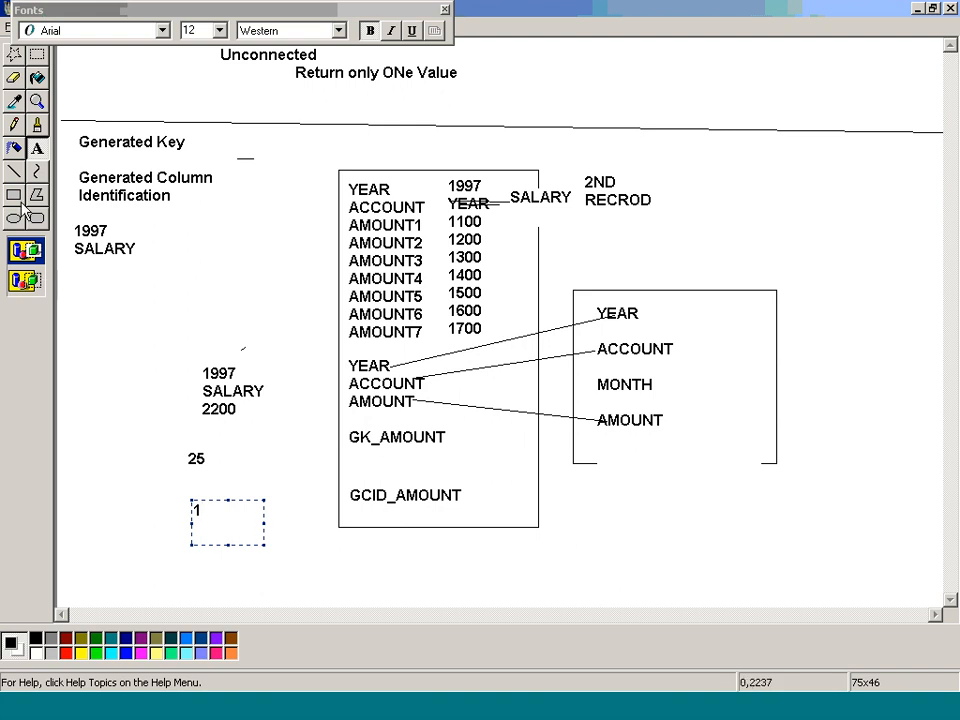
pyautogui.click(14, 171)
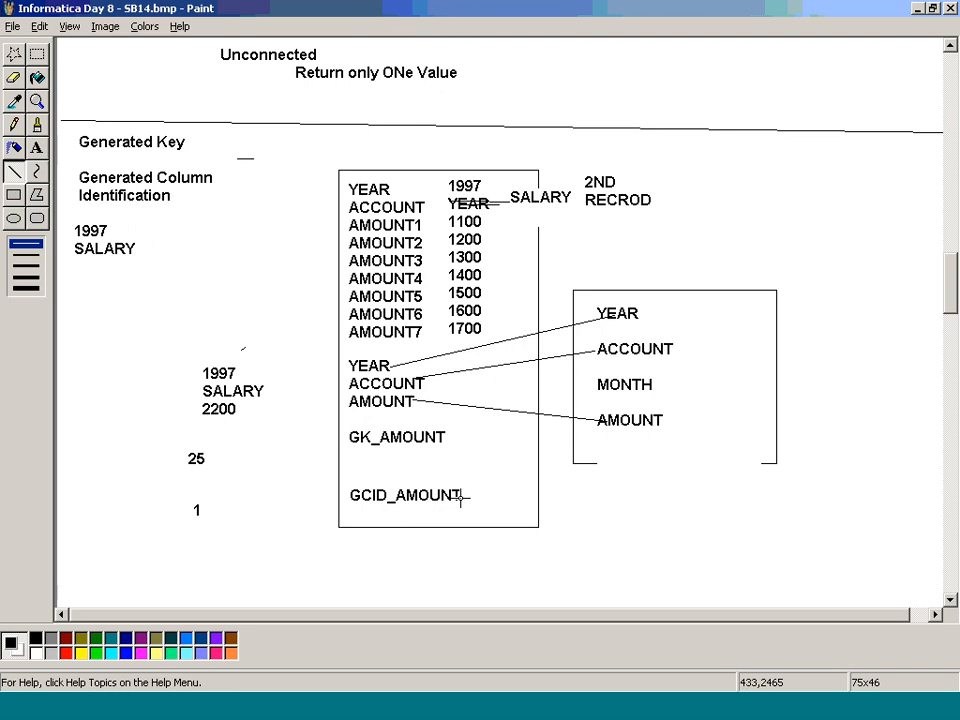
# Step: Draw a straight line in the diagram from GCID_AMOUNT to the MONTH field of the target rectangle
pyautogui.moveTo(461, 495); pyautogui.dragTo(597, 381)
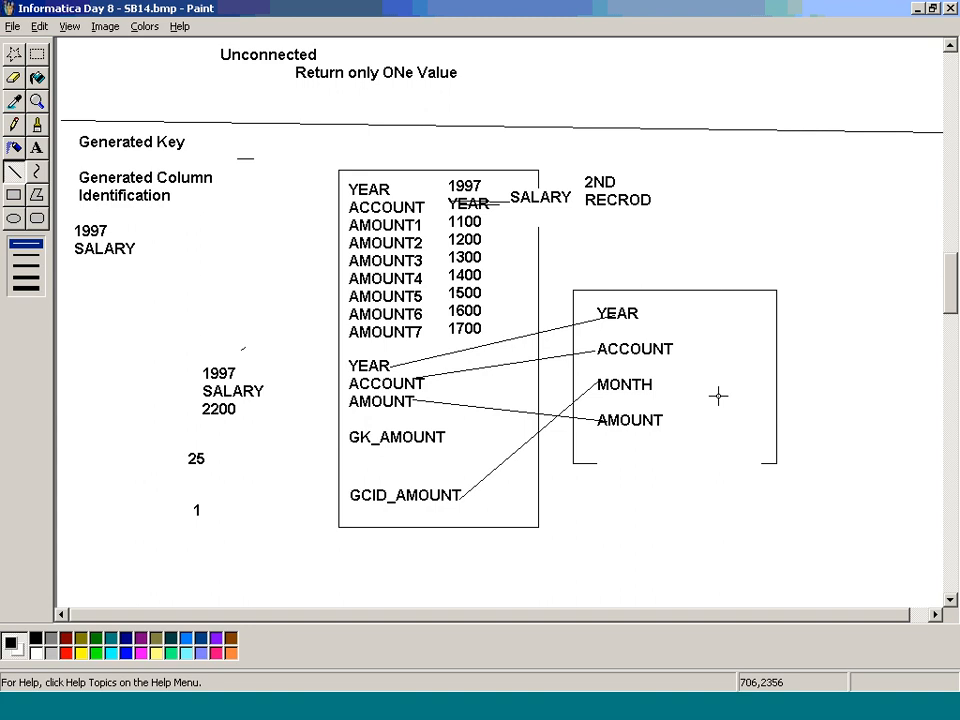
# Step: Switch to PowerCenter Designer, link the Normalizer's GCID_AMOUNT port to MONTH in TGT_ACCOUNTS, and save the mapping
pyautogui.hotkey('alt', 'Tab')
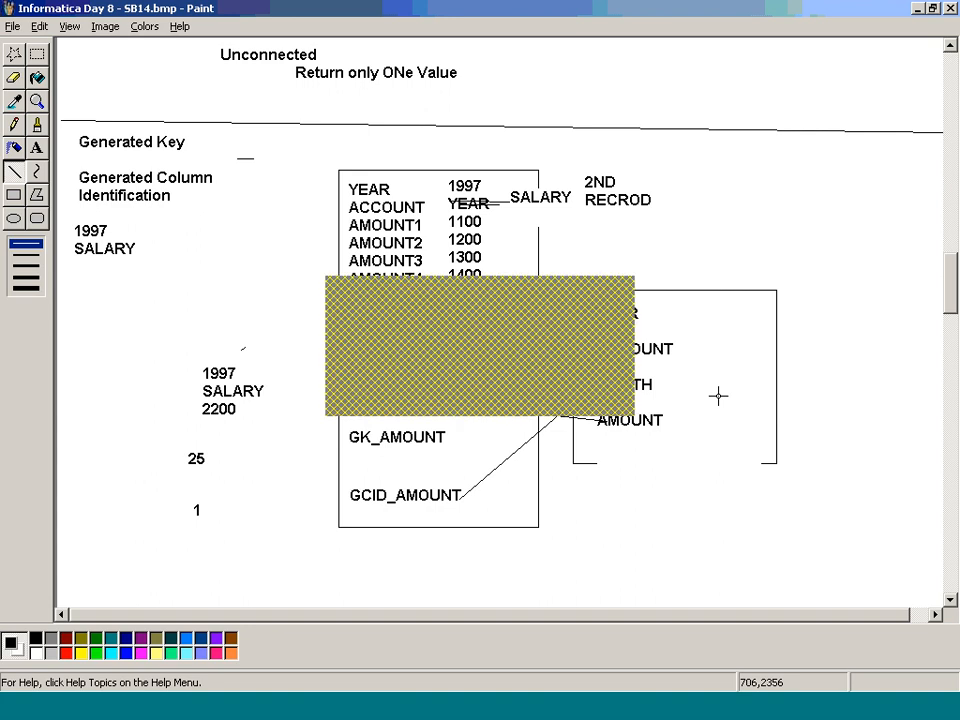
pyautogui.hotkey('alt', 'Tab')
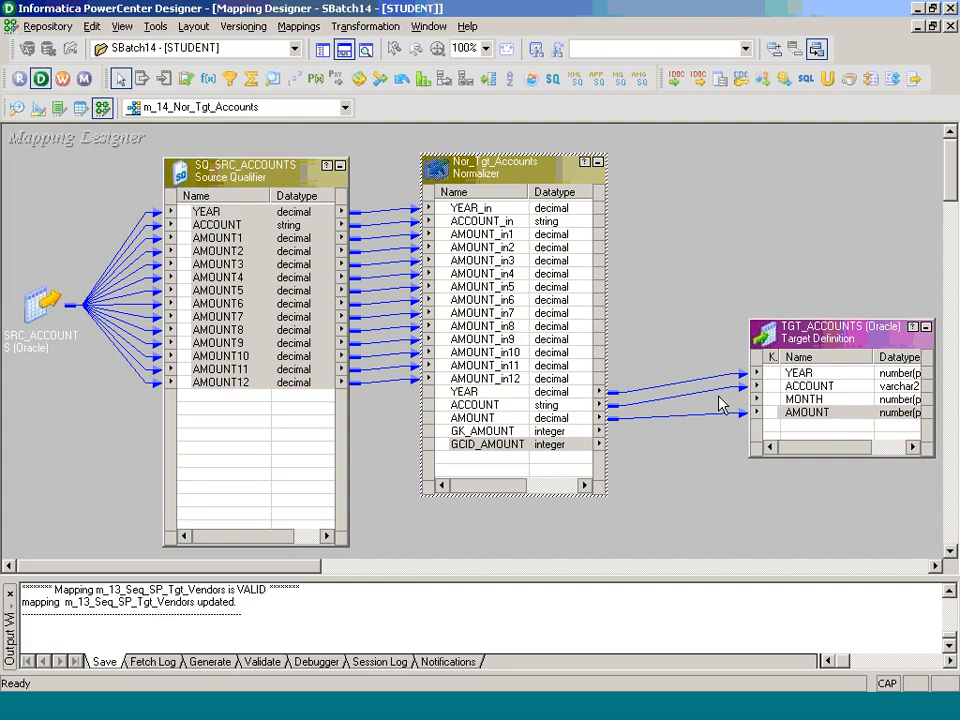
pyautogui.click(506, 444)
pyautogui.moveTo(506, 444); pyautogui.dragTo(810, 398)
pyautogui.hotkey('ctrl', 's')
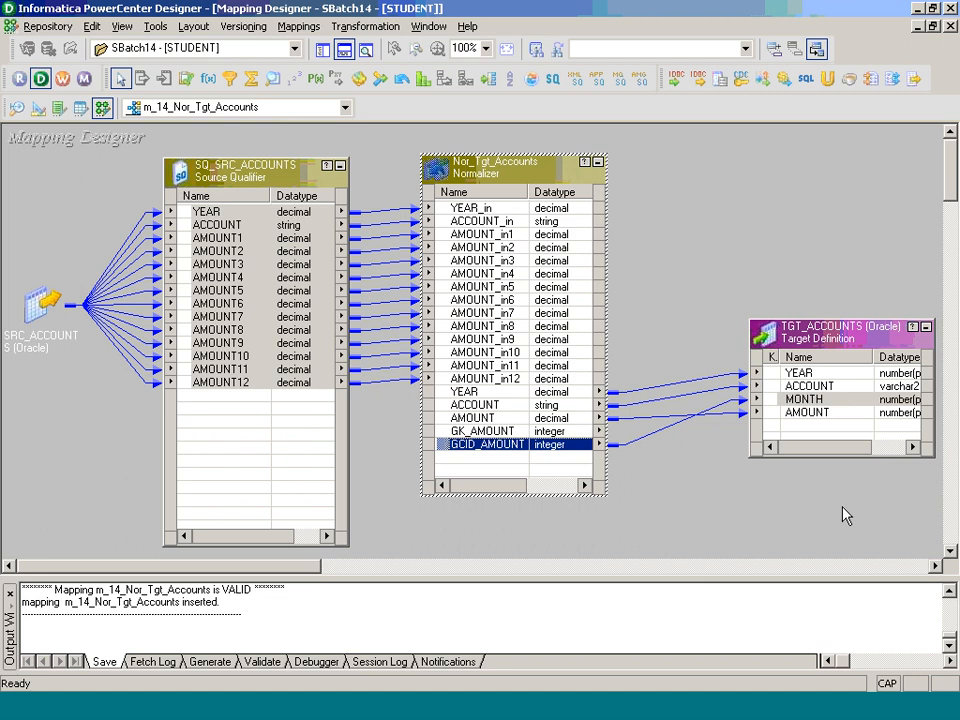
# Step: Review the presentation slides covering the m_14_Nor_Tgt_Accounts mapping, the Business Case 14 solution, and the session and workflow names
pyautogui.click(842, 694)
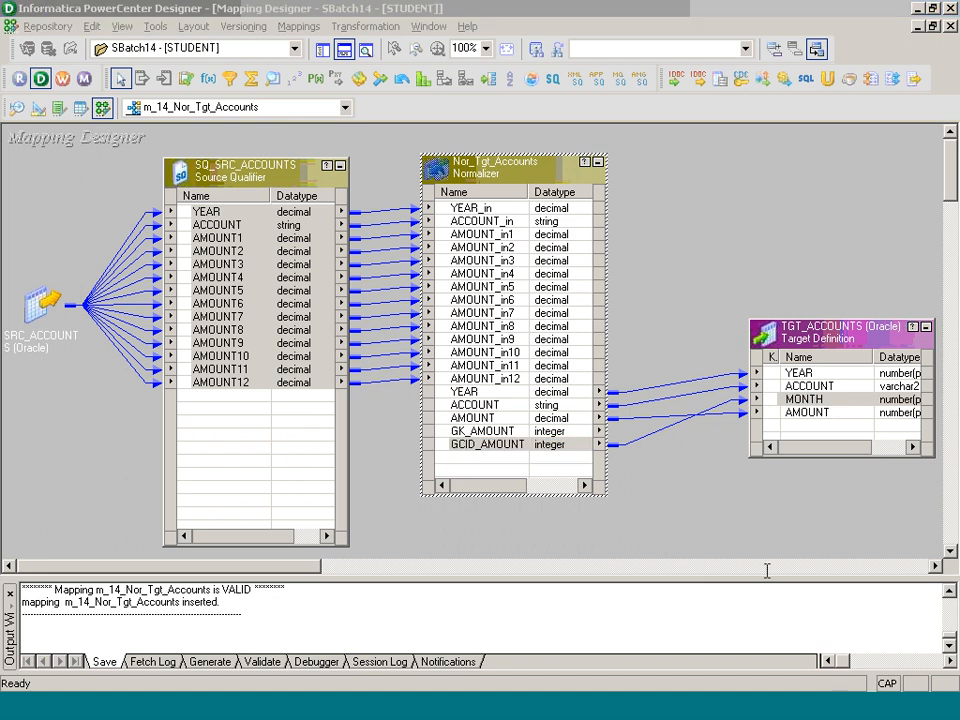
pyautogui.press('capslock')
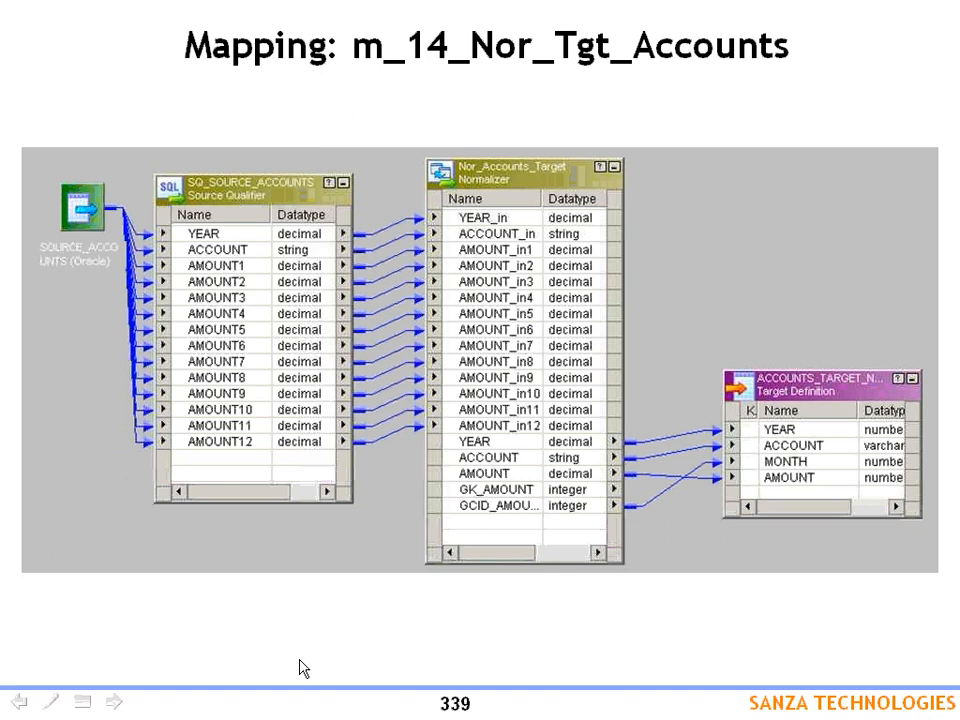
pyautogui.click(304, 669)
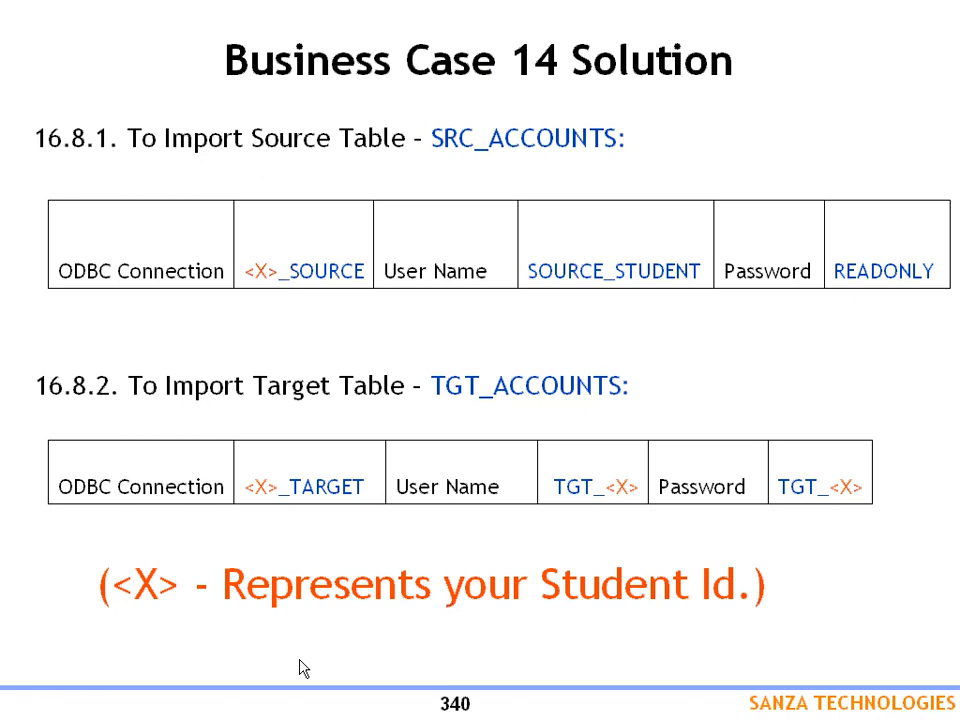
pyautogui.click(816, 682)
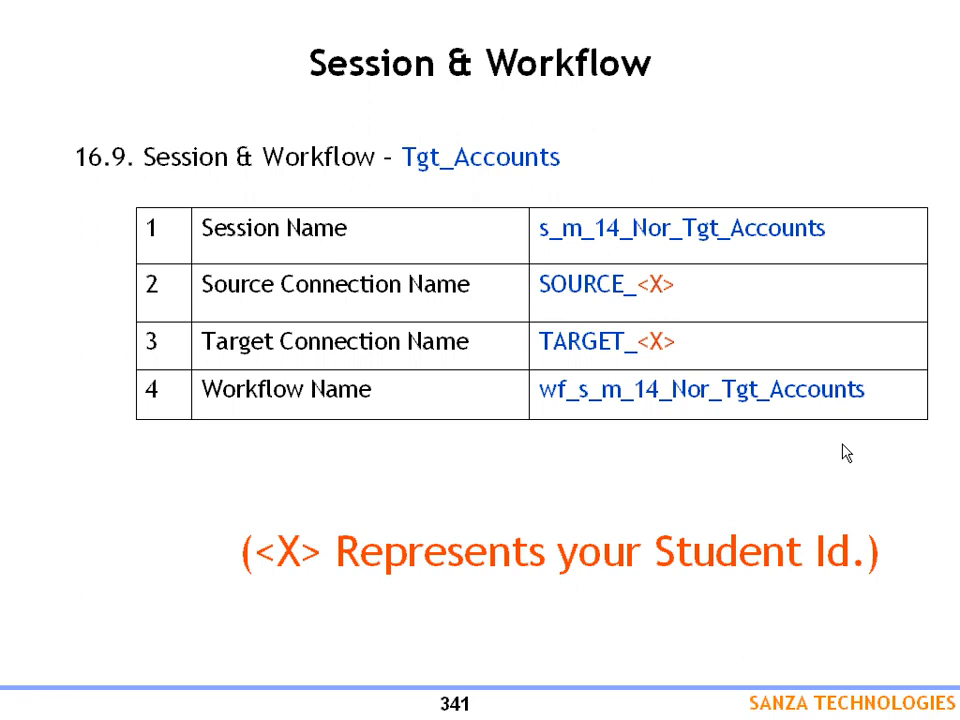
# Step: Return to PowerCenter Designer and arrange all objects of the m_14_Nor_Tgt_Accounts mapping as icons
pyautogui.hotkey('alt', 'Tab')
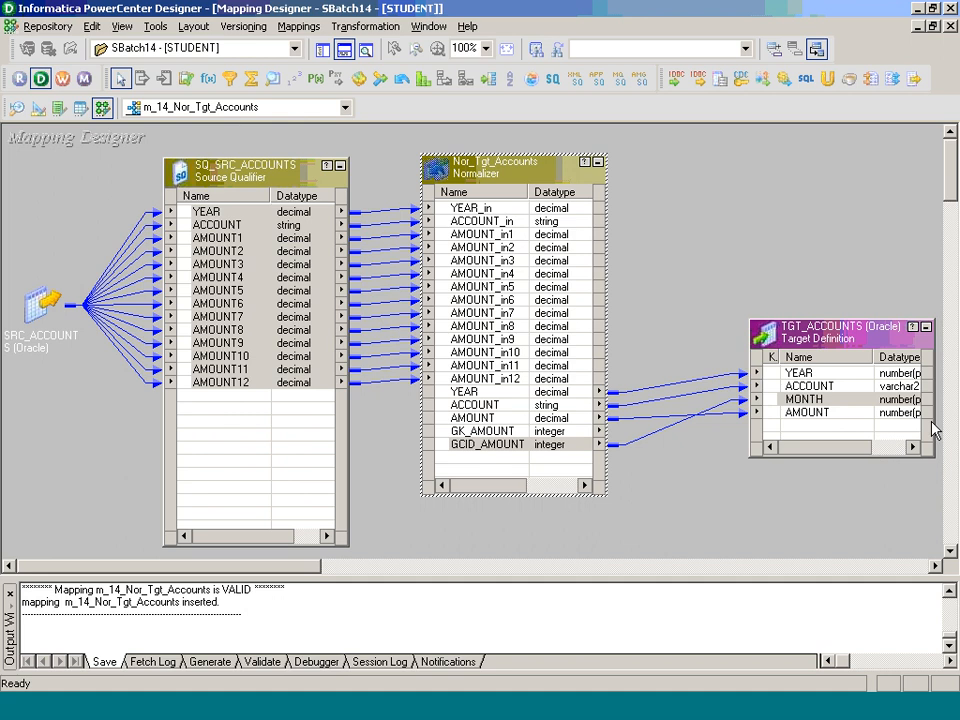
pyautogui.rightClick(719, 162)
pyautogui.click(743, 272)
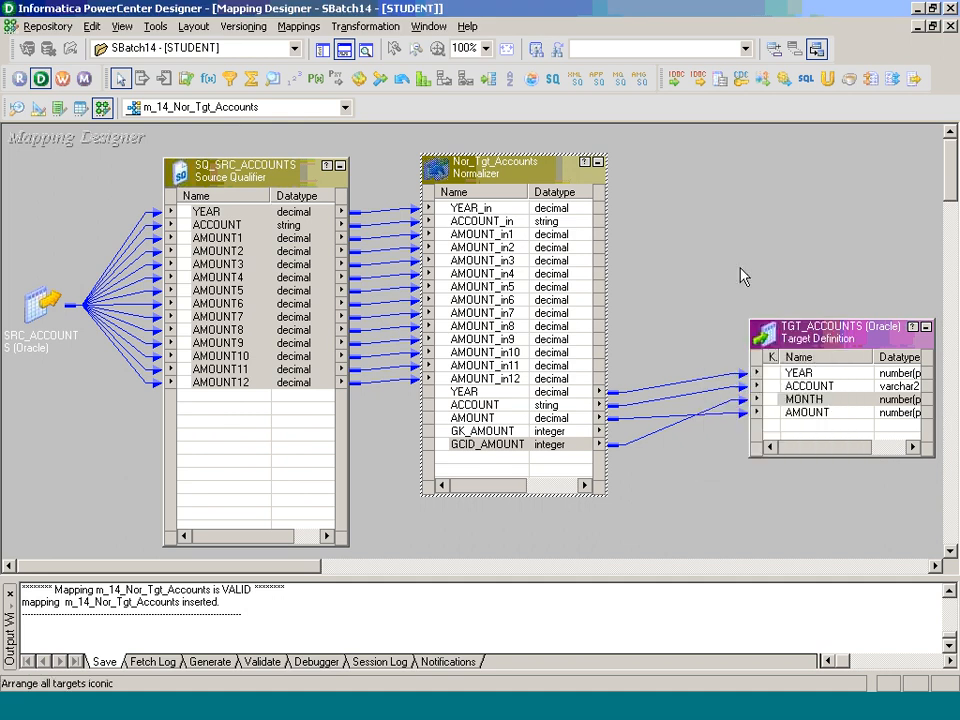
pyautogui.click(298, 27)
pyautogui.click(350, 84)
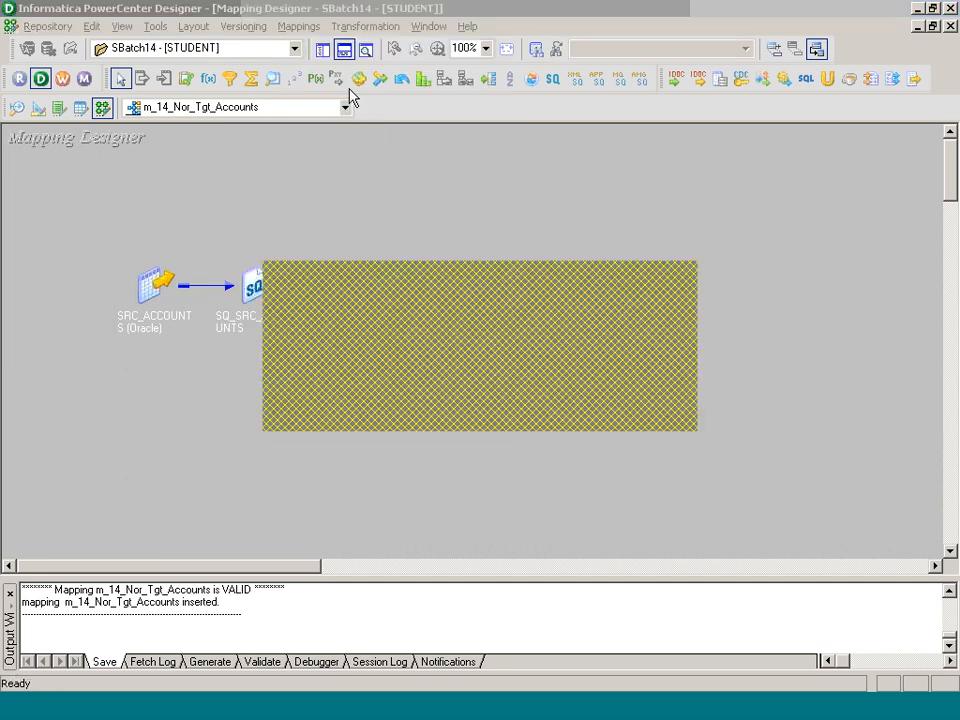
pyautogui.click(500, 410)
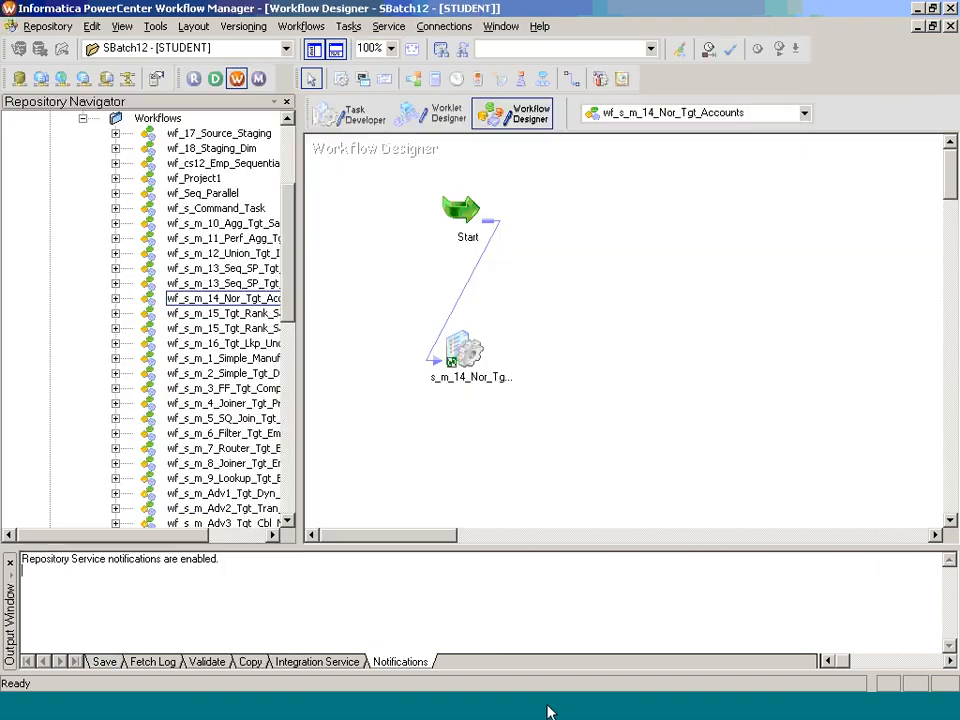
# Step: Switch to Workflow Manager, make SBatch14 the working folder, and clear the Task Developer workspace
pyautogui.click(366, 125)
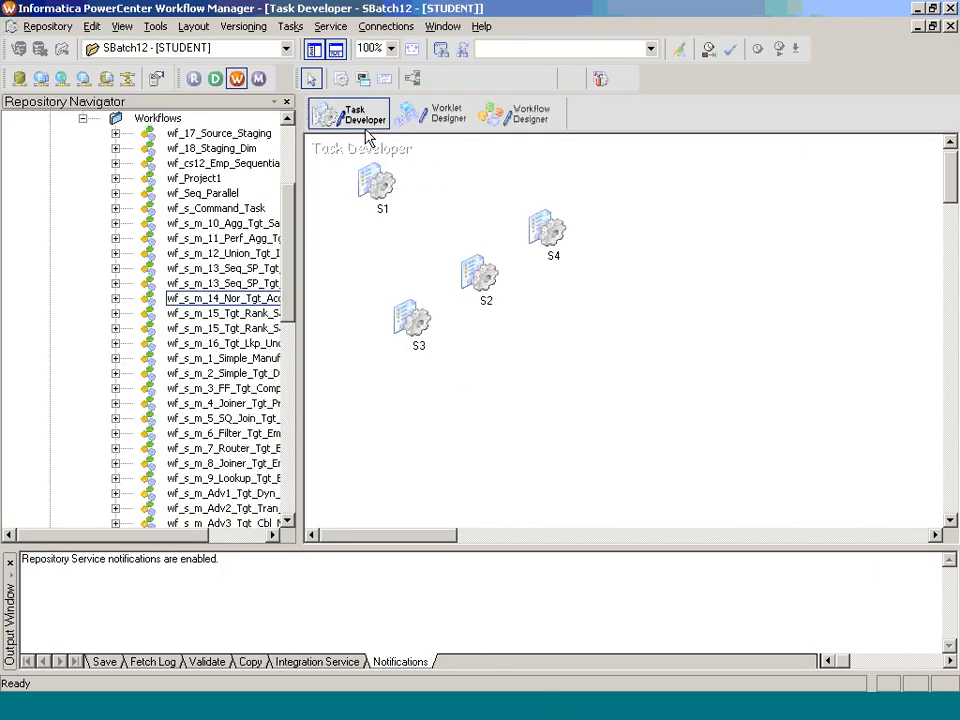
pyautogui.click(175, 50)
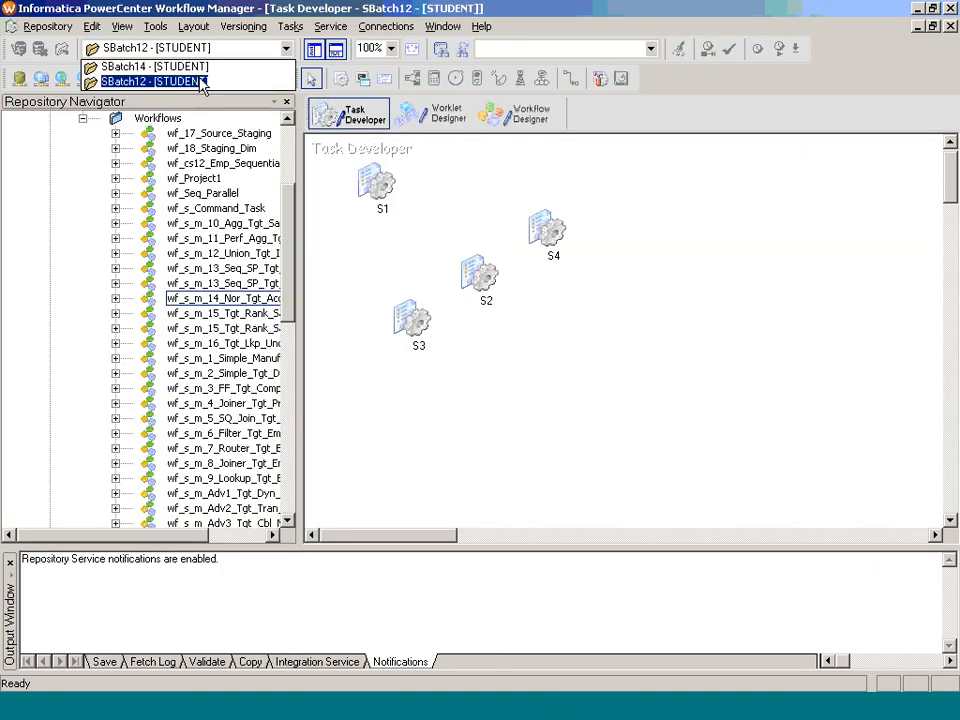
pyautogui.click(150, 66)
pyautogui.click(344, 110)
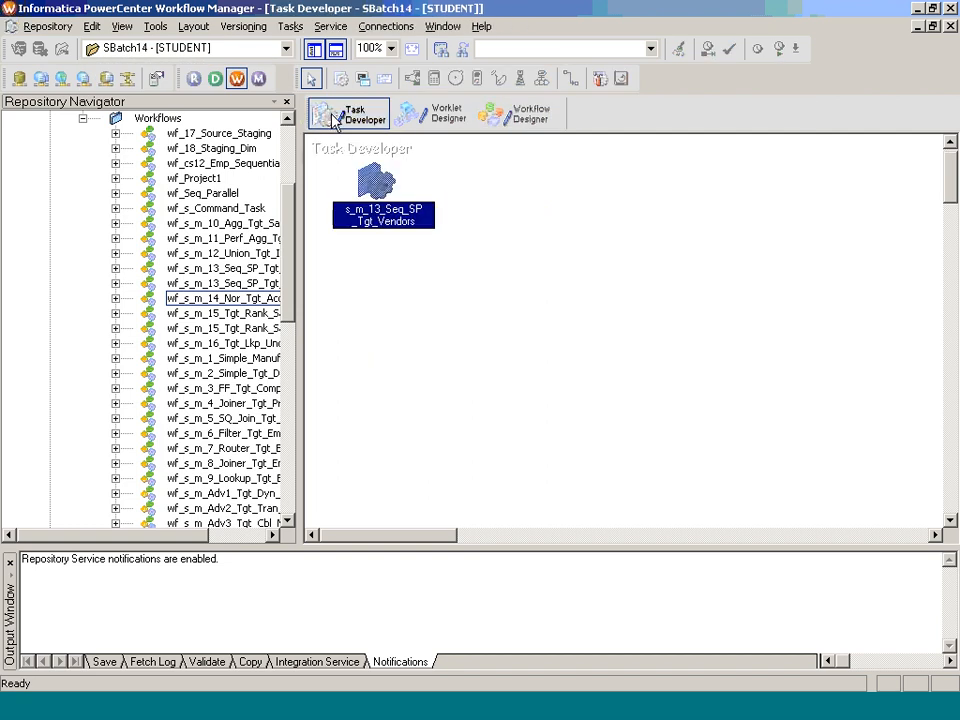
pyautogui.rightClick(437, 182)
pyautogui.click(538, 222)
# Step: Collapse the SBatch12 folder in the repository tree and select SBatch14
pyautogui.click(82, 119)
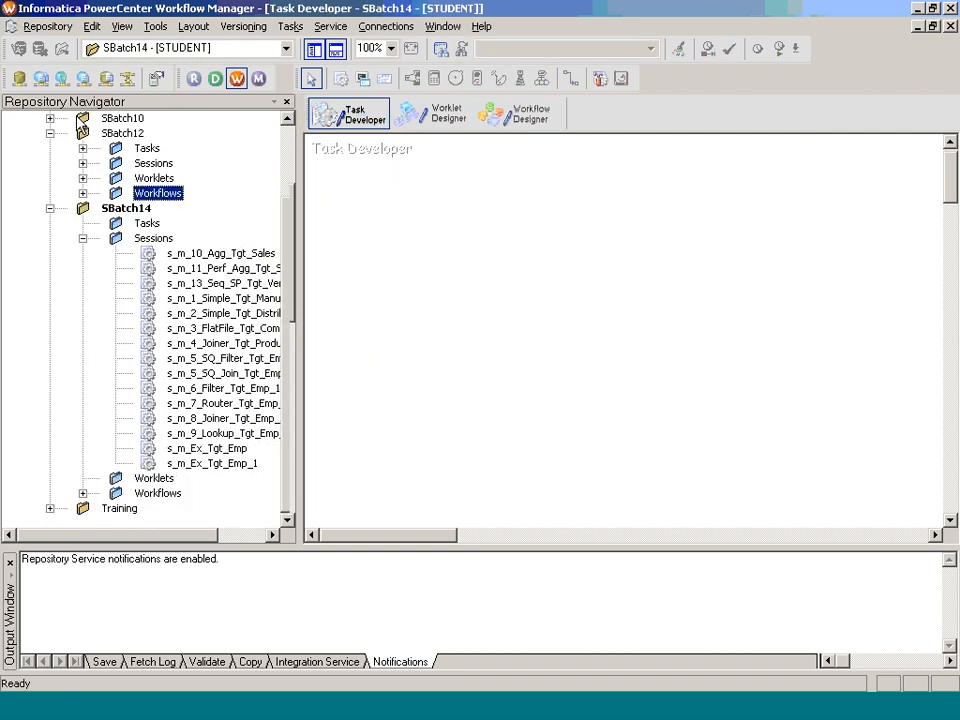
pyautogui.click(49, 134)
pyautogui.click(126, 208)
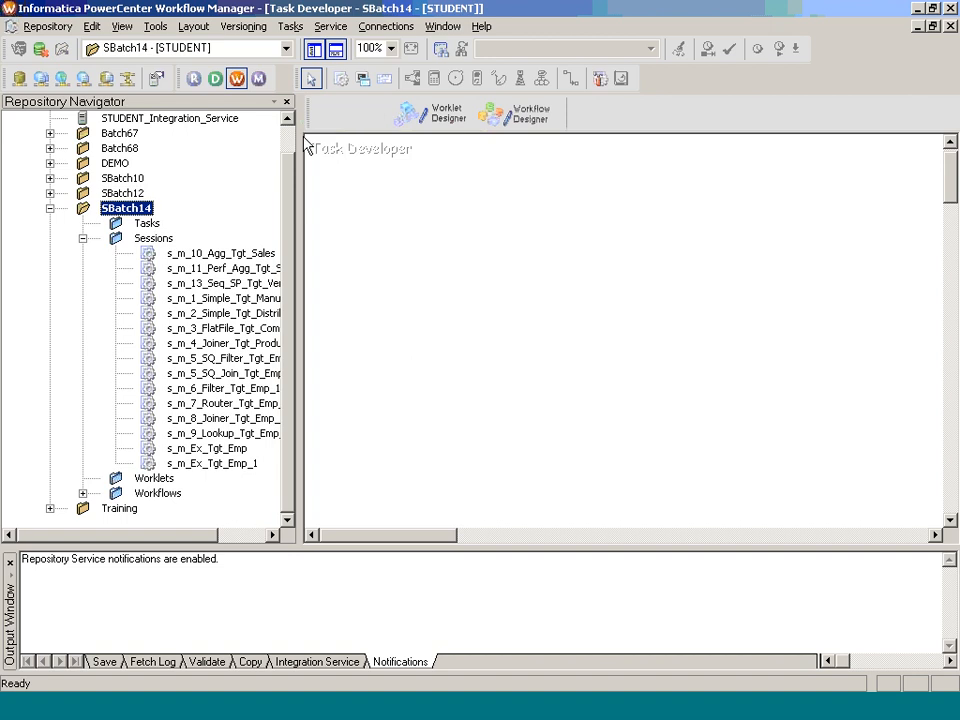
# Step: Create a reusable session named s_m_14_Nor_Tgt_Accounts and associate it with the m_14_Nor_Tgt_Accounts mapping
pyautogui.click(303, 29)
pyautogui.click(310, 47)
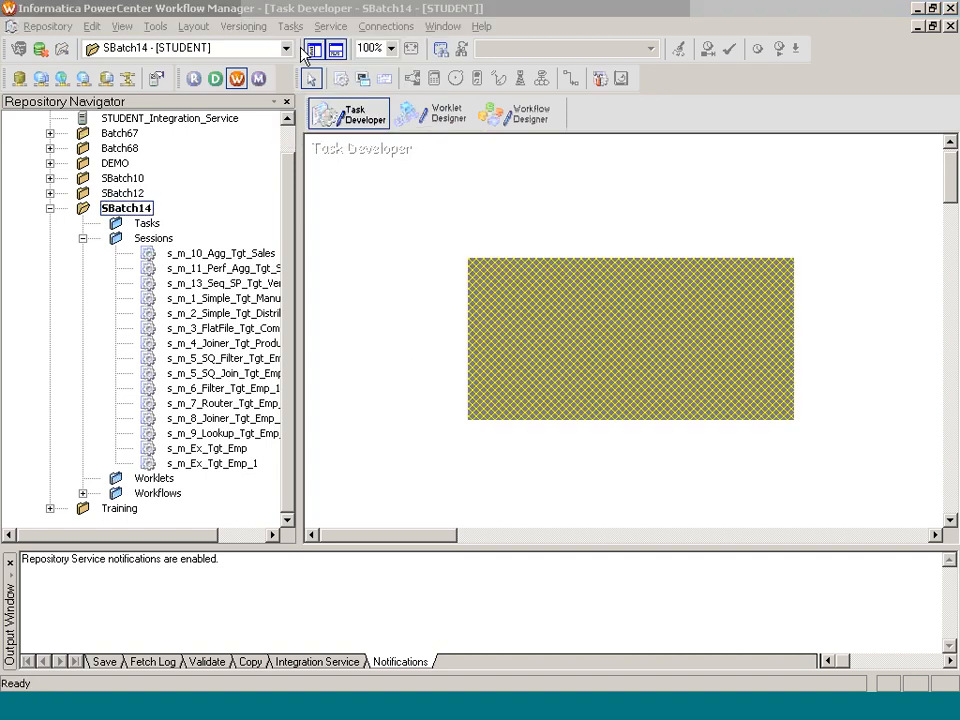
pyautogui.write('s_m_14_Nor_Tgt_Accounts')
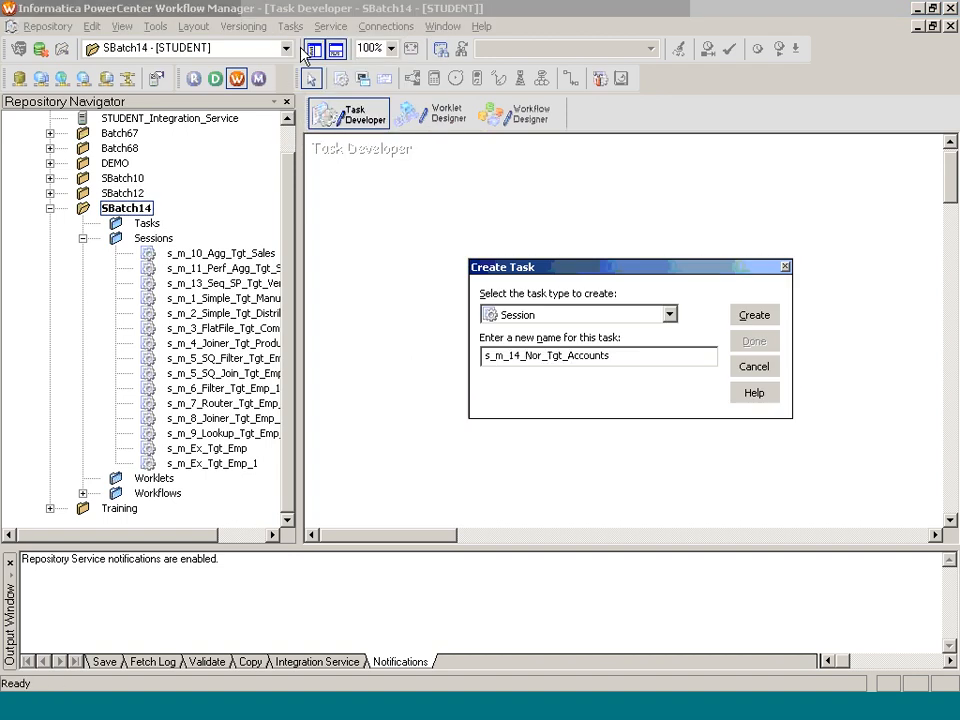
pyautogui.press('Return')
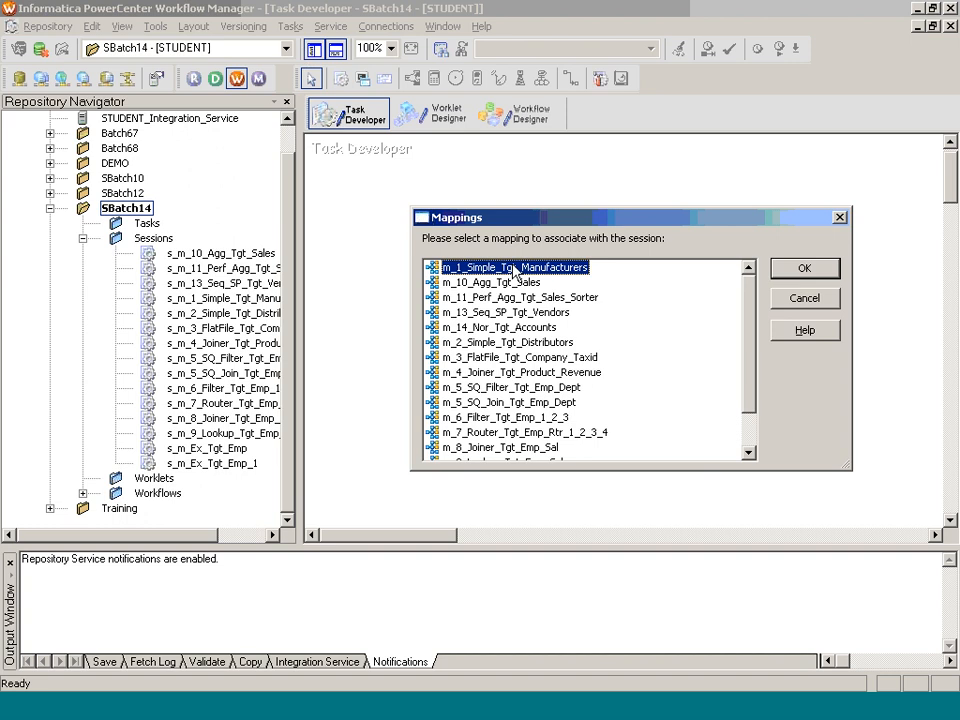
pyautogui.click(503, 327)
pyautogui.click(776, 274)
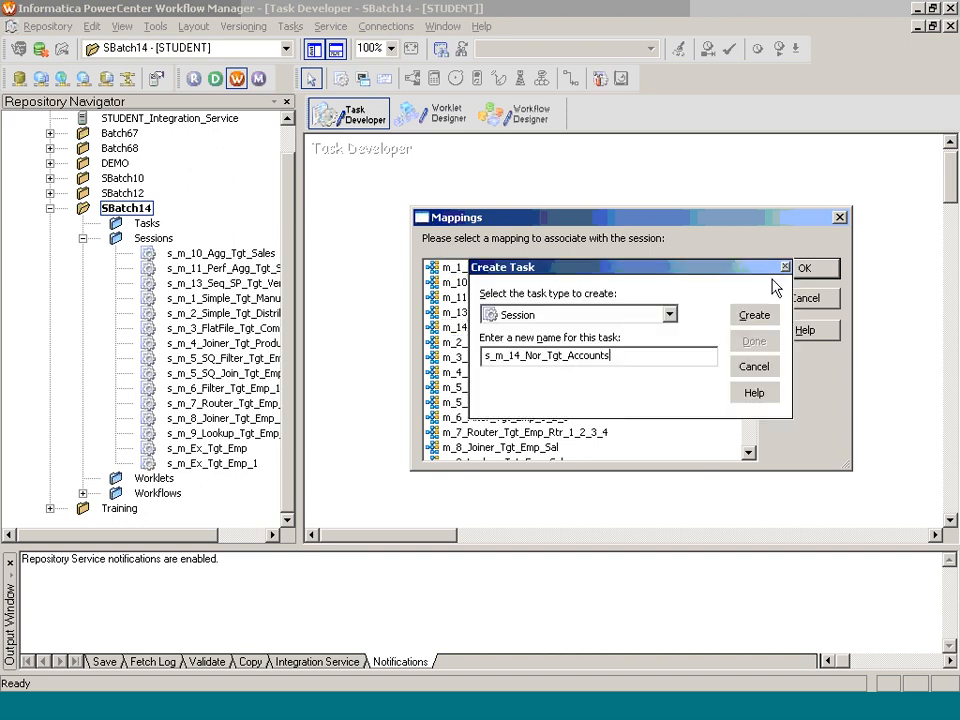
pyautogui.click(757, 340)
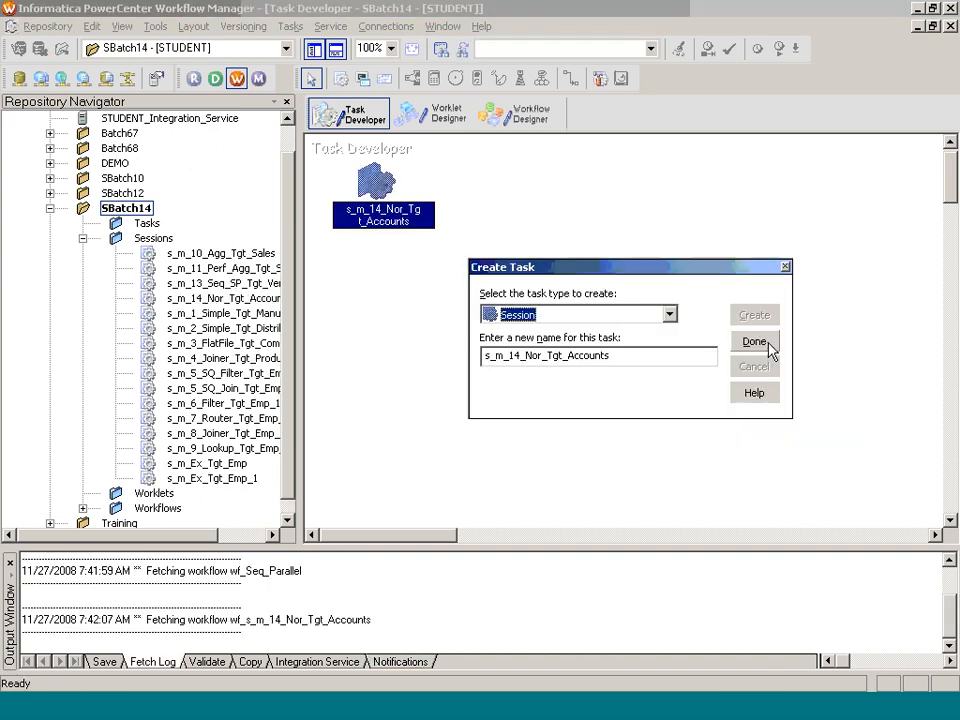
# Step: Set the session's relational source connection for SQ_SRC_ACCOUNTS to SOURCE_SB14
pyautogui.doubleClick(418, 230)
pyautogui.click(326, 38)
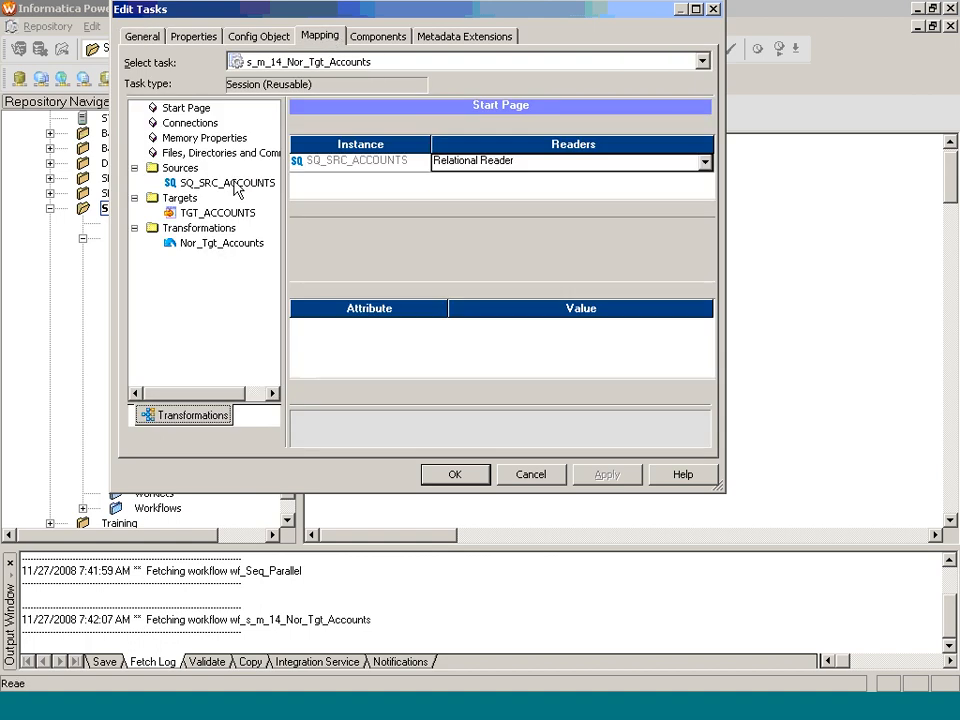
pyautogui.click(237, 190)
pyautogui.click(698, 270)
pyautogui.scroll(-2, 435, 349)
pyautogui.click(392, 331)
pyautogui.scroll(-1, 395, 330)
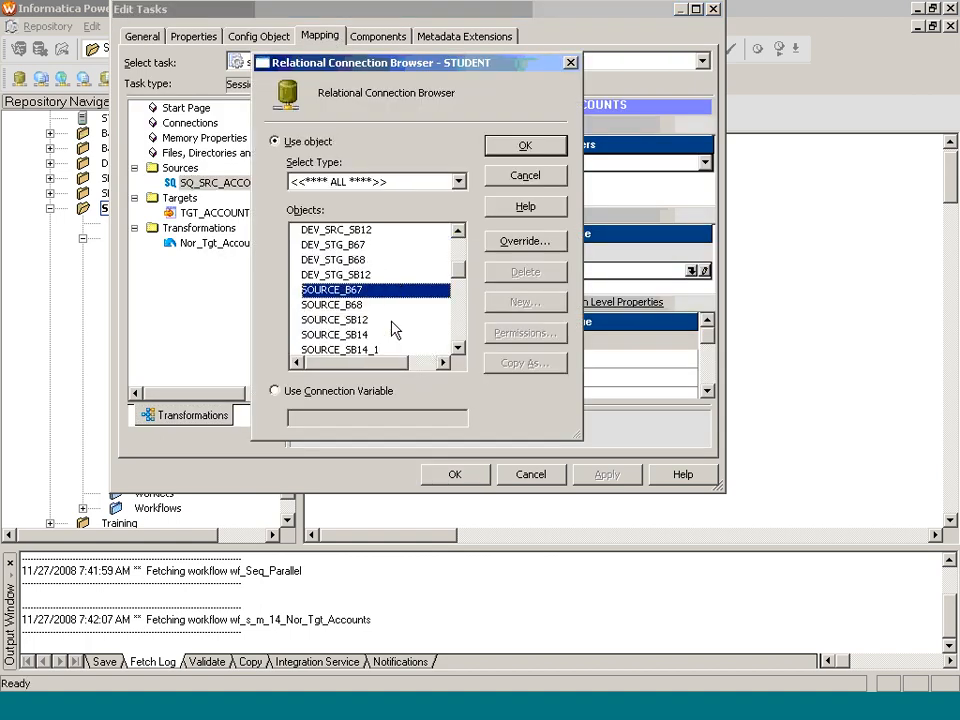
pyautogui.click(392, 334)
pyautogui.click(525, 145)
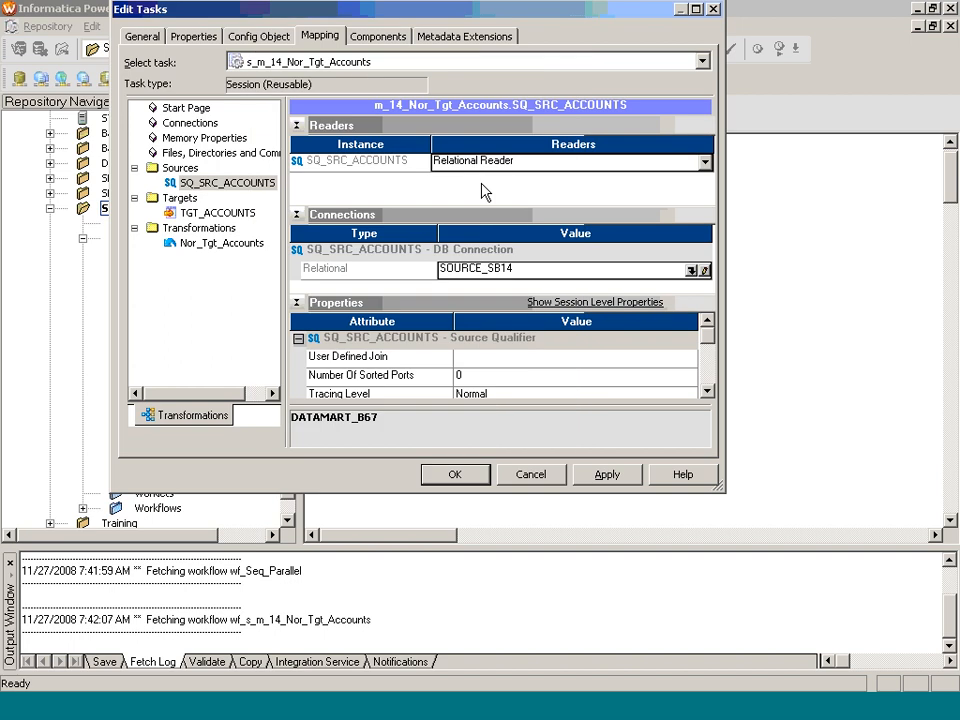
# Step: Set the TGT_ACCOUNTS connection to TARGET_SB14 with target load type Normal, and accept the session settings
pyautogui.click(237, 212)
pyautogui.click(697, 251)
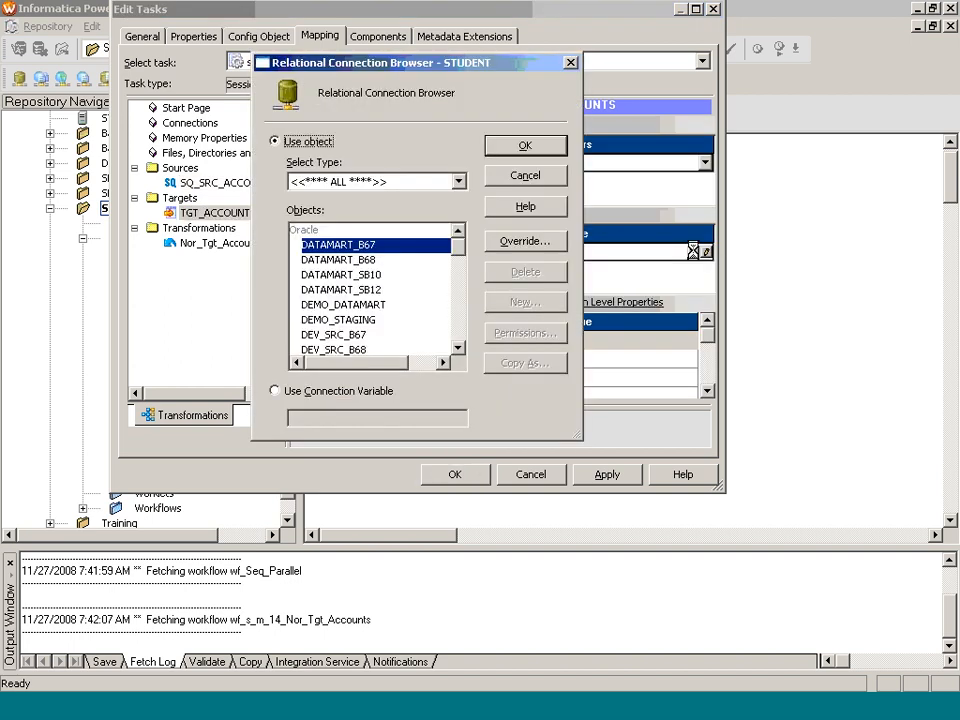
pyautogui.click(380, 321)
pyautogui.scroll(-5, 380, 330)
pyautogui.click(380, 328)
pyautogui.scroll(-2, 380, 332)
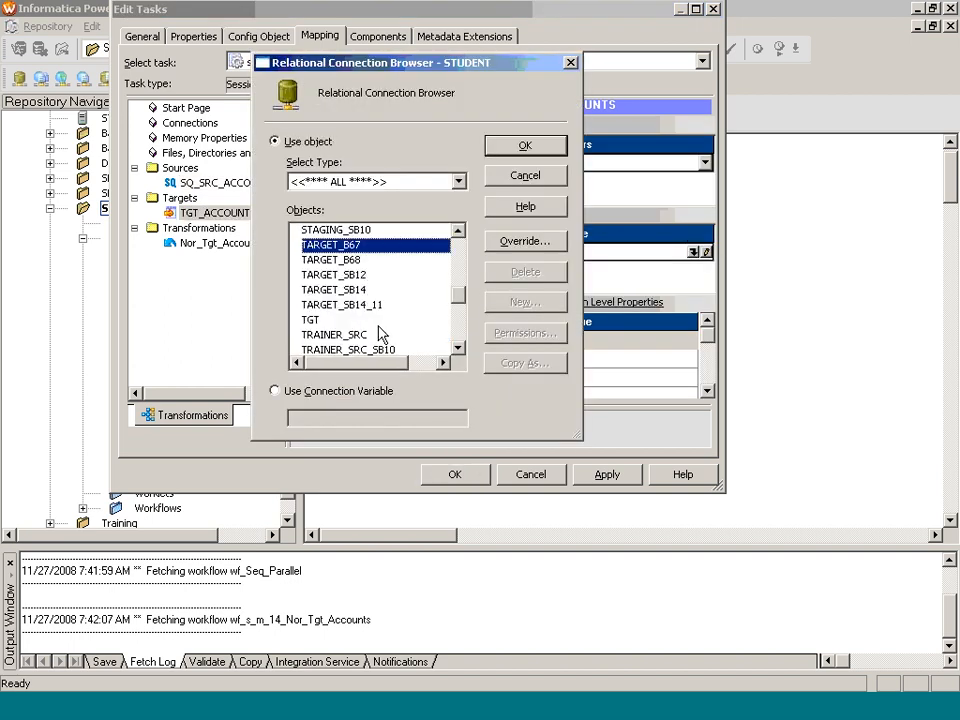
pyautogui.click(345, 289)
pyautogui.click(525, 145)
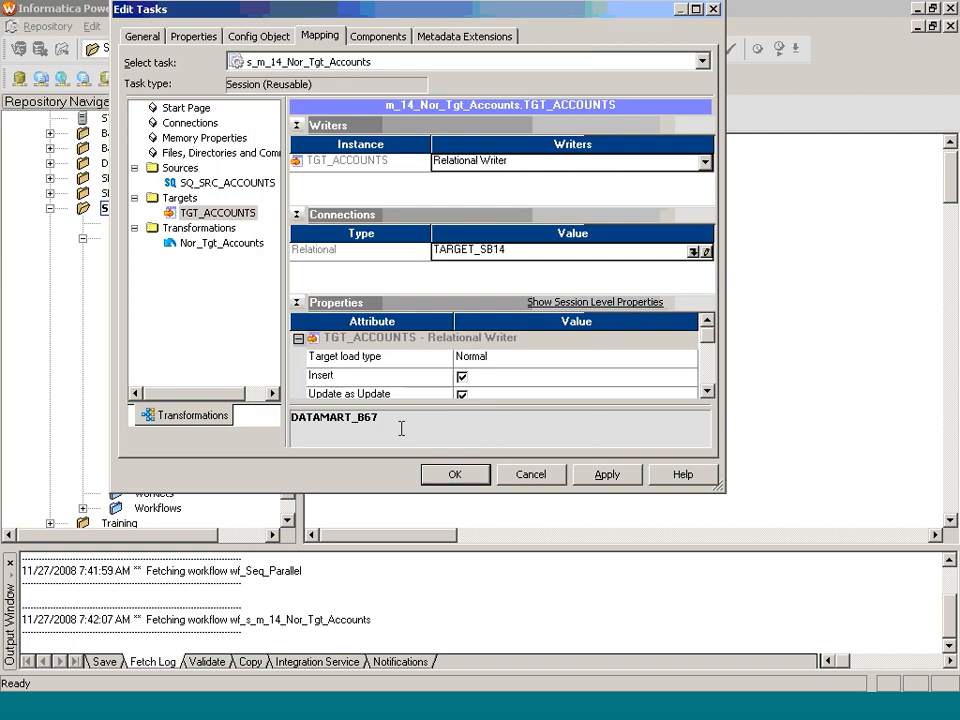
pyautogui.click(485, 358)
pyautogui.click(490, 362)
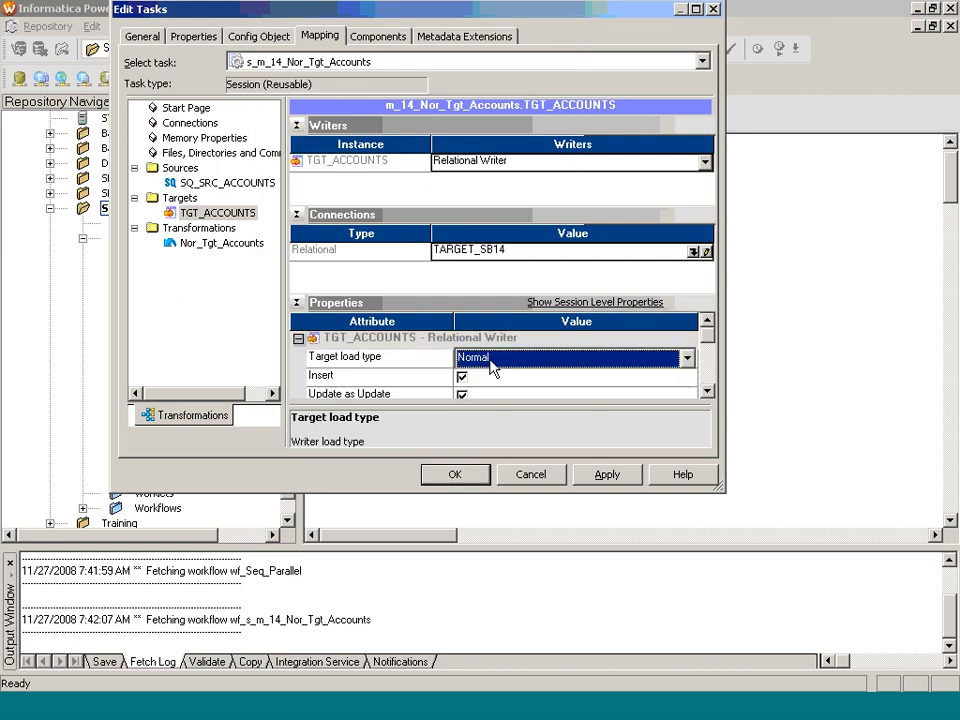
pyautogui.click(466, 474)
# Step: Create and save the workflow wf_s_m_14_Nor_Tgt_Accounts in the Workflow Designer, containing the s_m_14_Nor_Tgt_Accounts session linked from Start
pyautogui.click(535, 122)
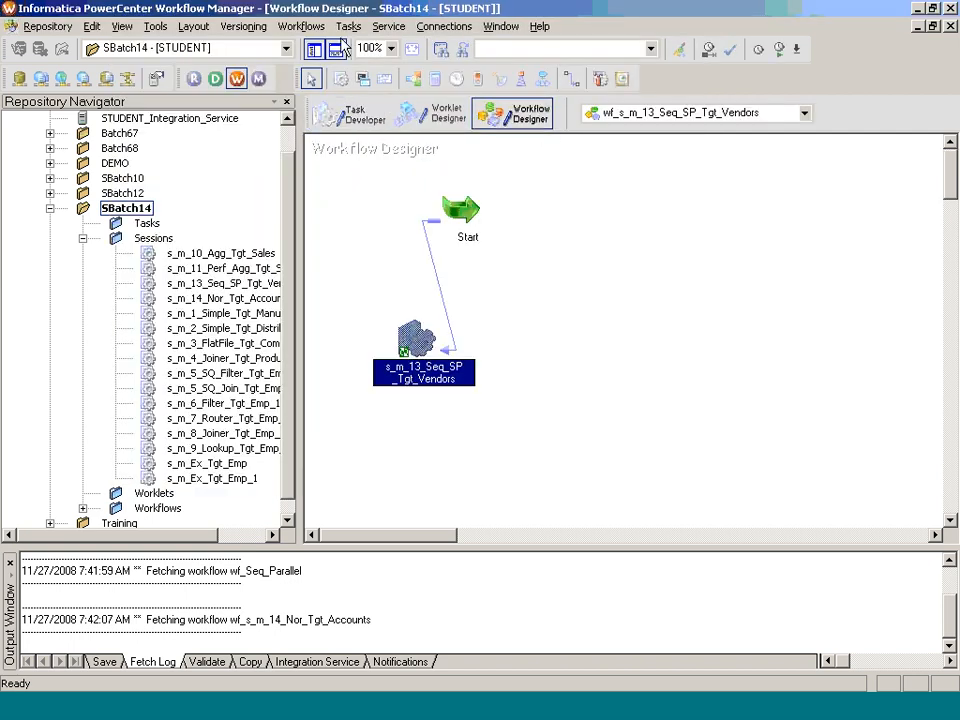
pyautogui.click(300, 26)
pyautogui.click(325, 81)
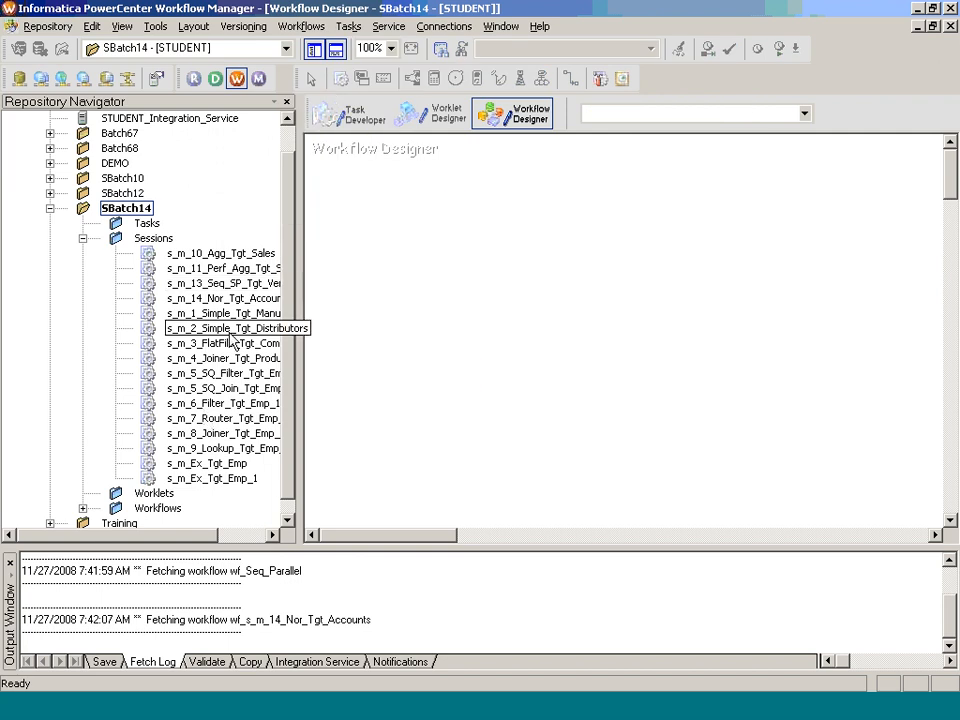
pyautogui.moveTo(225, 298); pyautogui.dragTo(407, 321)
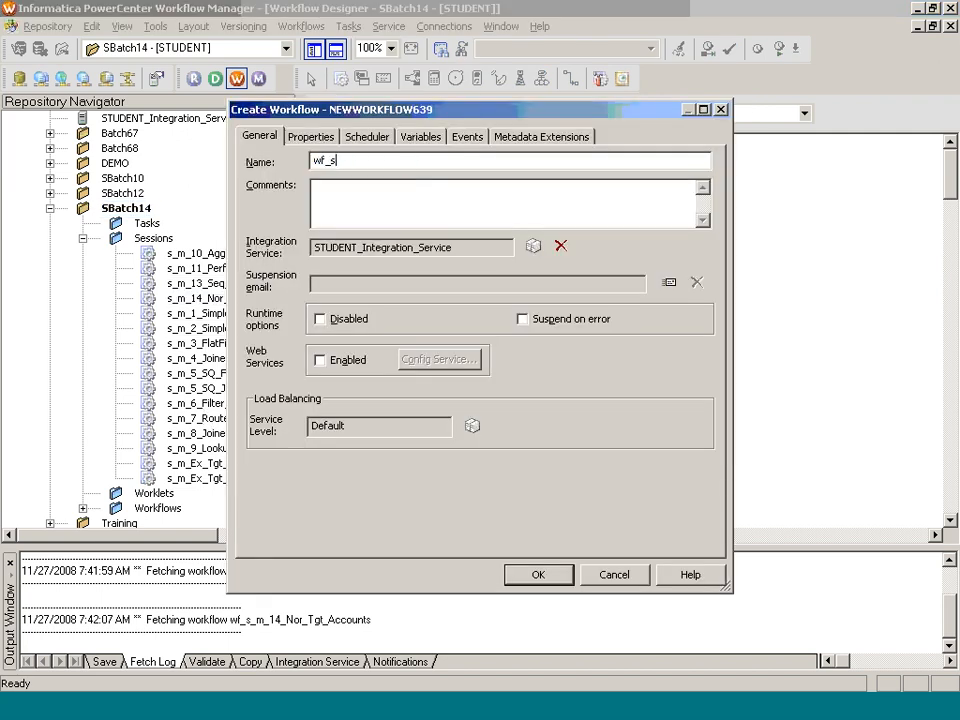
pyautogui.write('_')
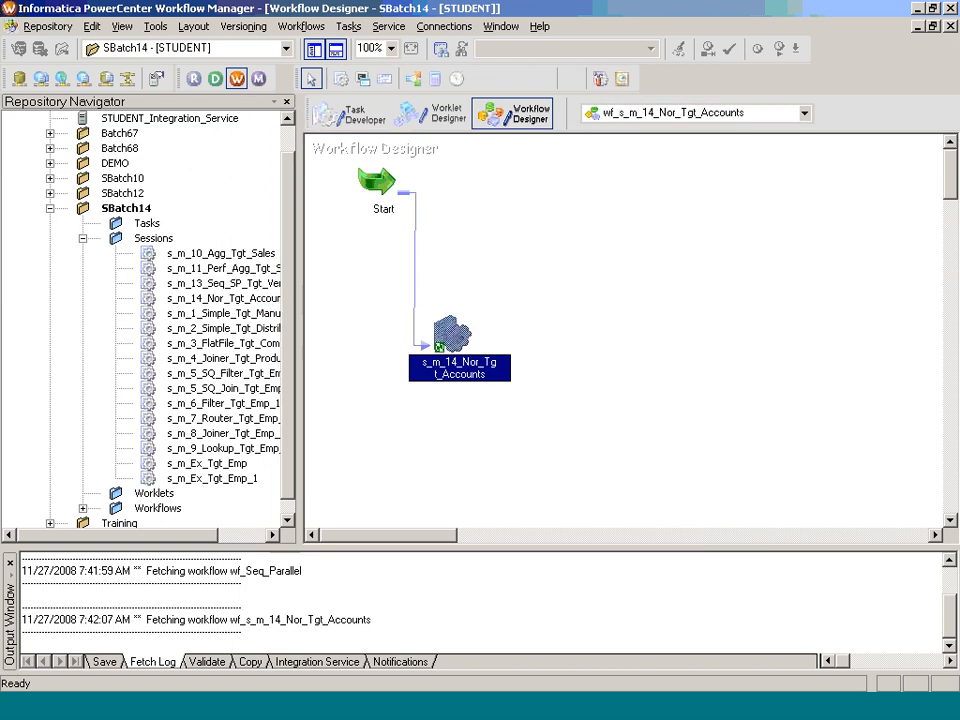
pyautogui.hotkey('ctrl', 's')
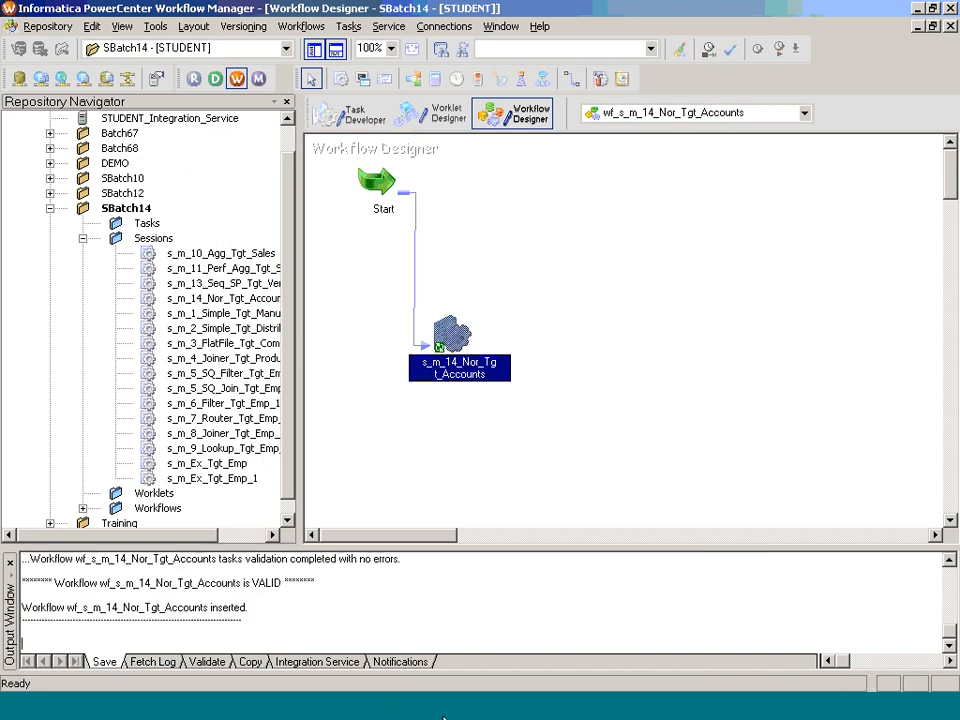
# Step: Switch to TOAD and run "delete from tgt_accounts;" in the TARGET@ORCL SQL editor
pyautogui.click(392, 711)
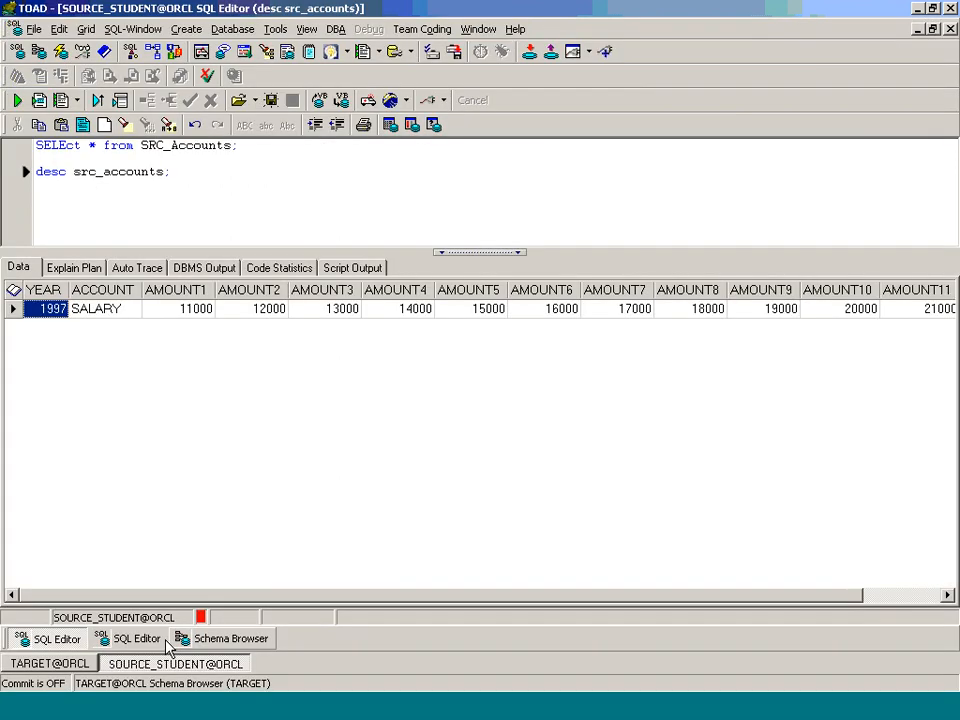
pyautogui.click(160, 638)
pyautogui.write('delete from stg')
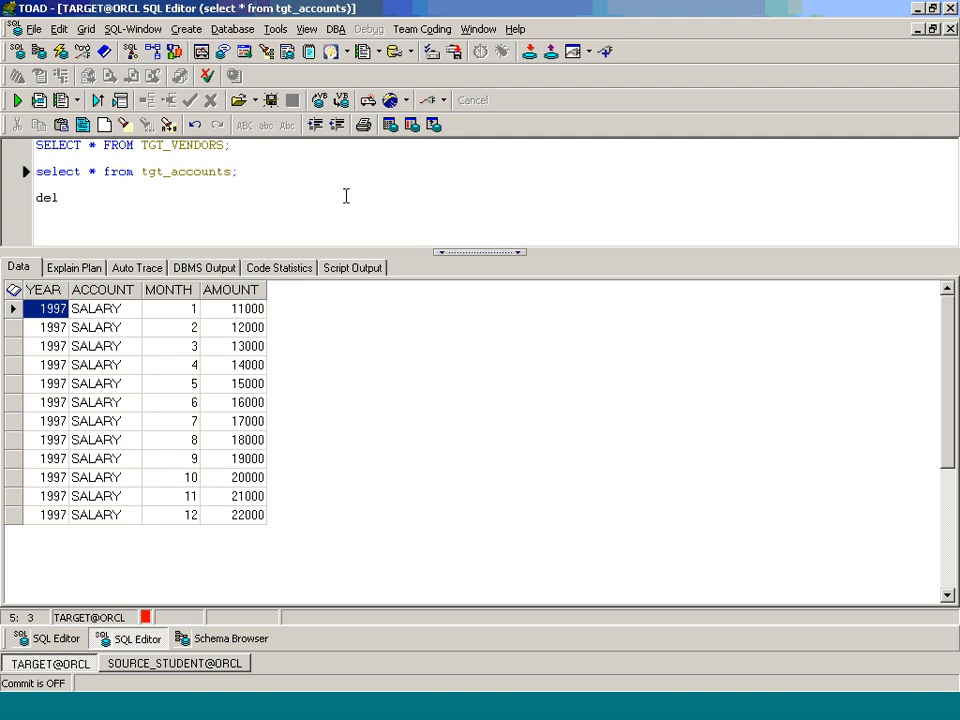
pyautogui.press('BackSpace')
pyautogui.press('BackSpace')
pyautogui.press('BackSpace')
pyautogui.write('tgt_c')
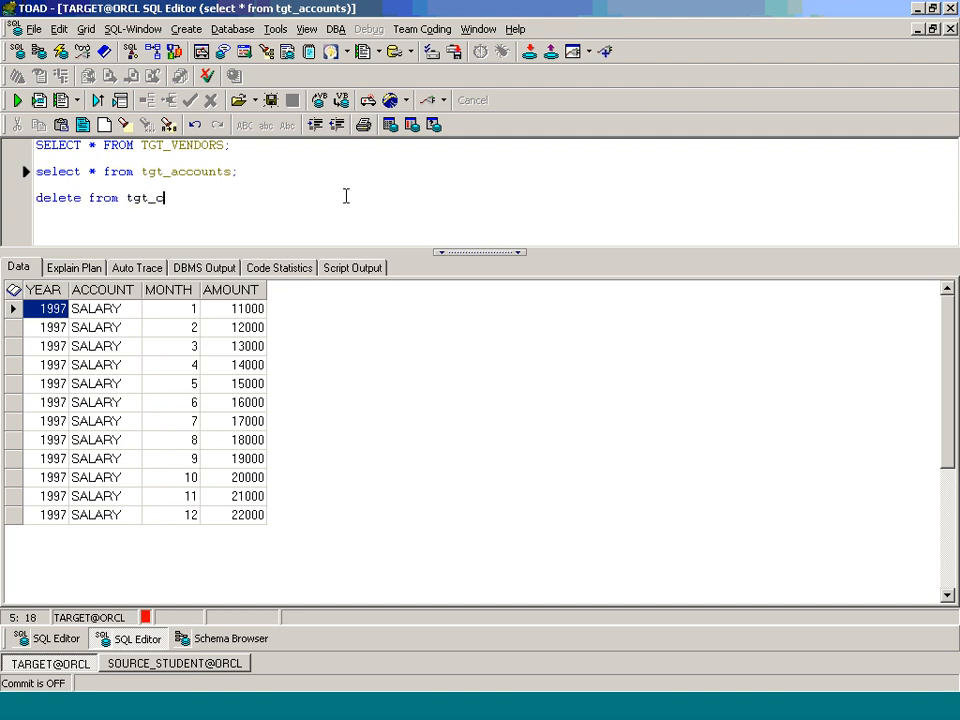
pyautogui.press('BackSpace')
pyautogui.write('accounts;')
pyautogui.press('F9')
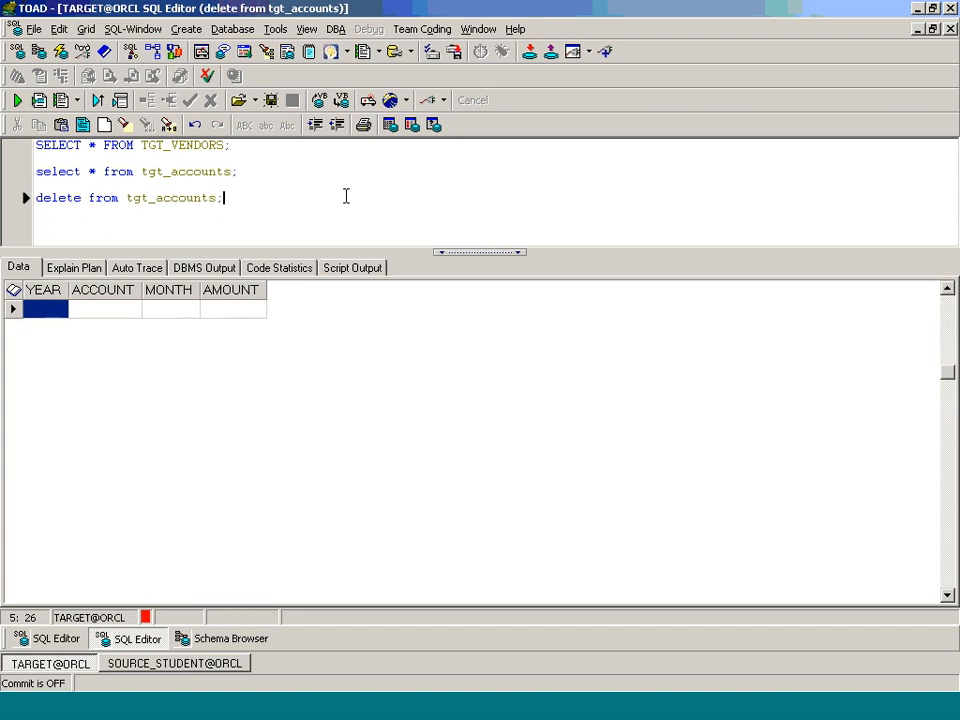
# Step: Add a commit statement below the delete statement and run it to commit the deletion
pyautogui.press('Return')
pyautogui.press('Return')
pyautogui.write('commit;')
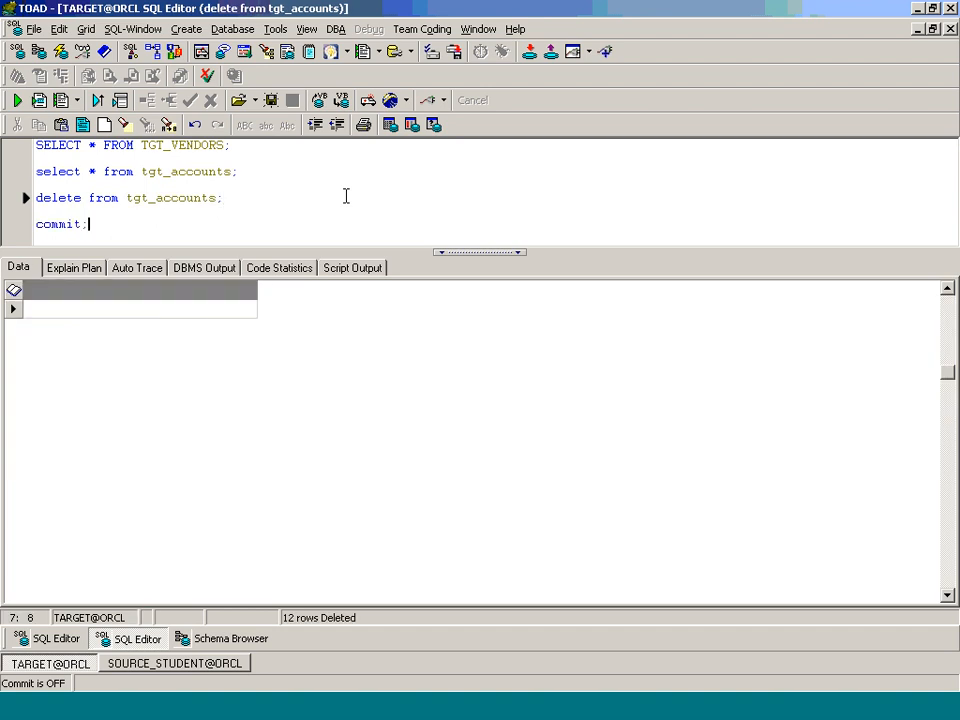
pyautogui.press('F9')
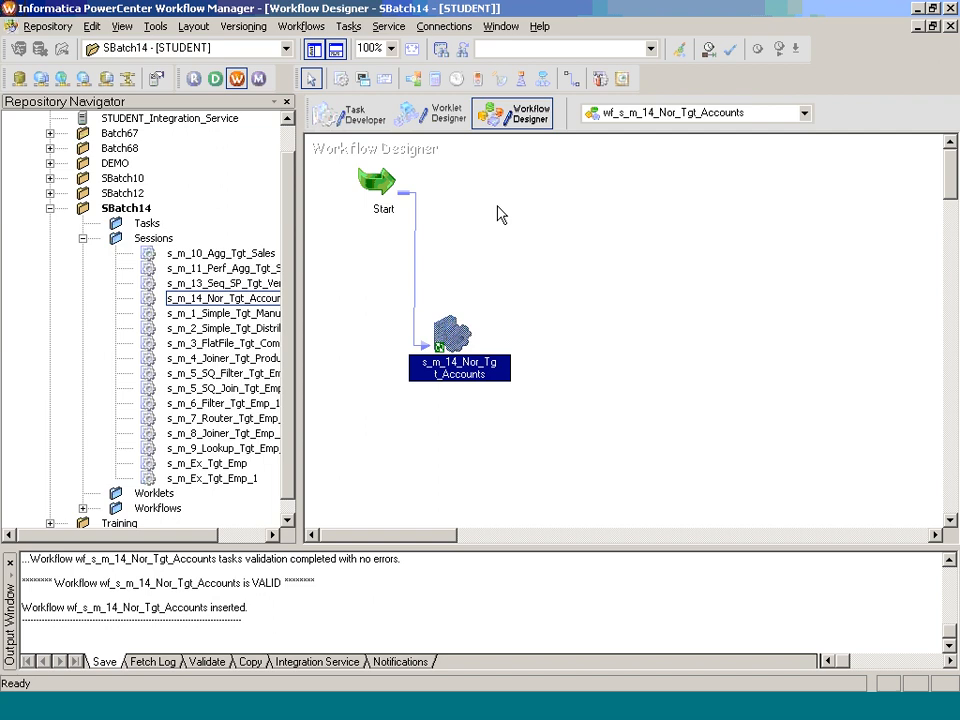
# Step: Start the wf_s_m_14_Nor_Tgt_Accounts workflow from Workflow Manager and collapse the SBatch12 folder in Workflow Monitor to check the SBatch14 run
pyautogui.rightClick(504, 188)
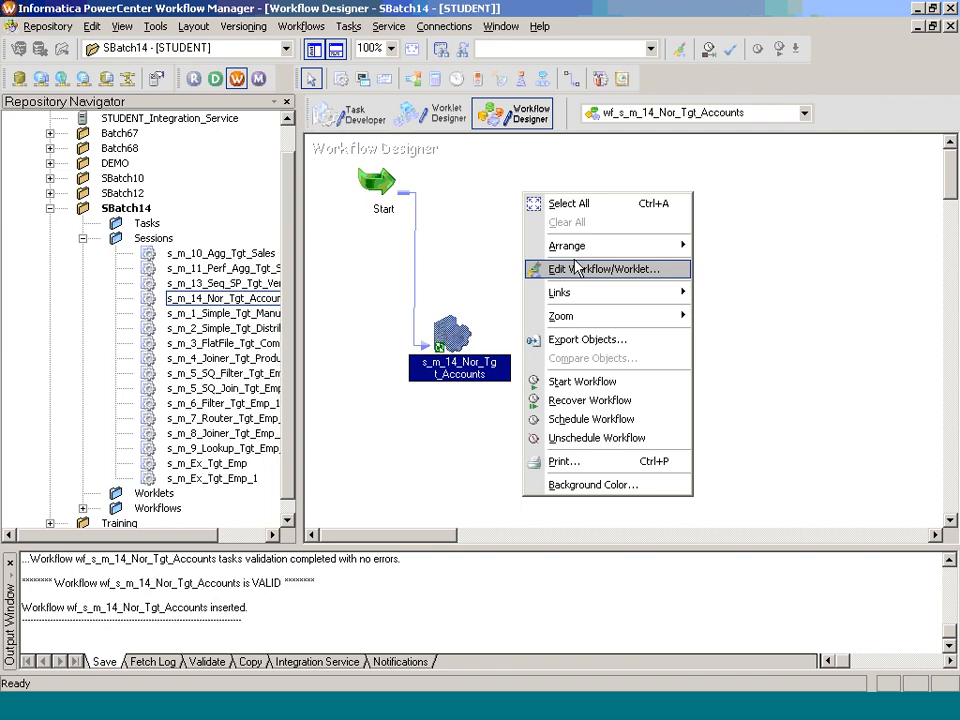
pyautogui.click(575, 377)
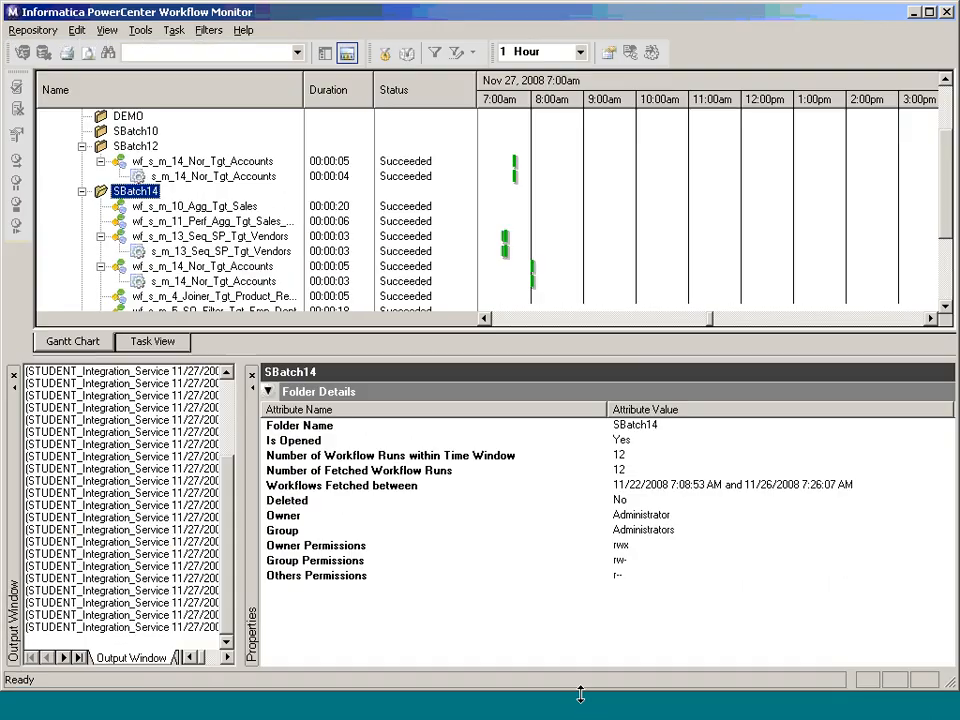
pyautogui.click(82, 146)
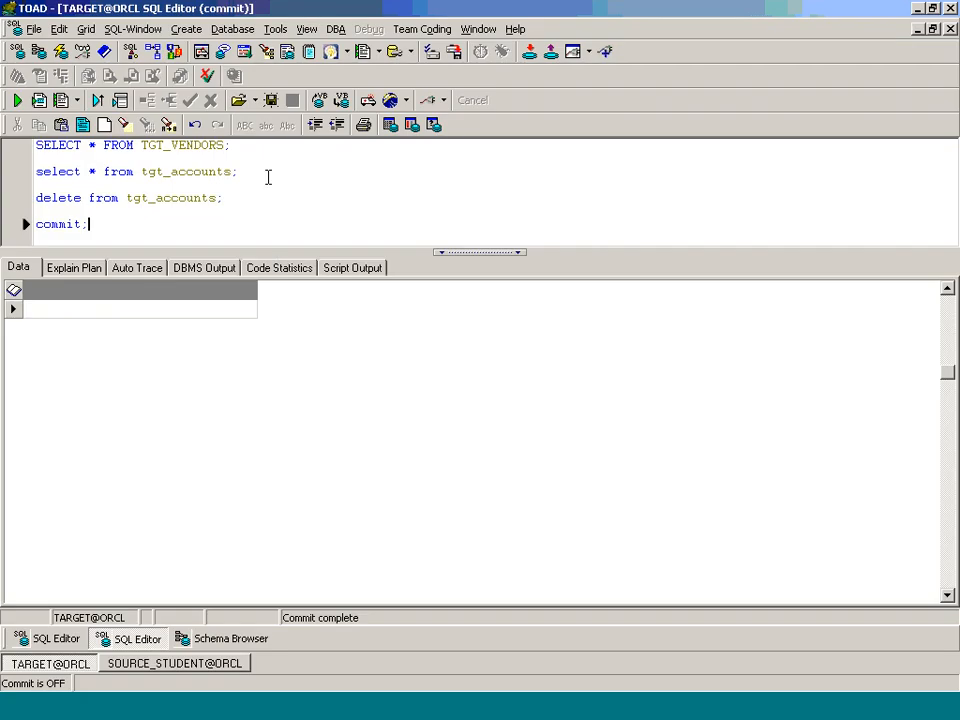
# Step: Run the existing "select * from tgt_accounts;" query in TOAD to check the loaded target rows
pyautogui.click(268, 176)
pyautogui.press('F9')
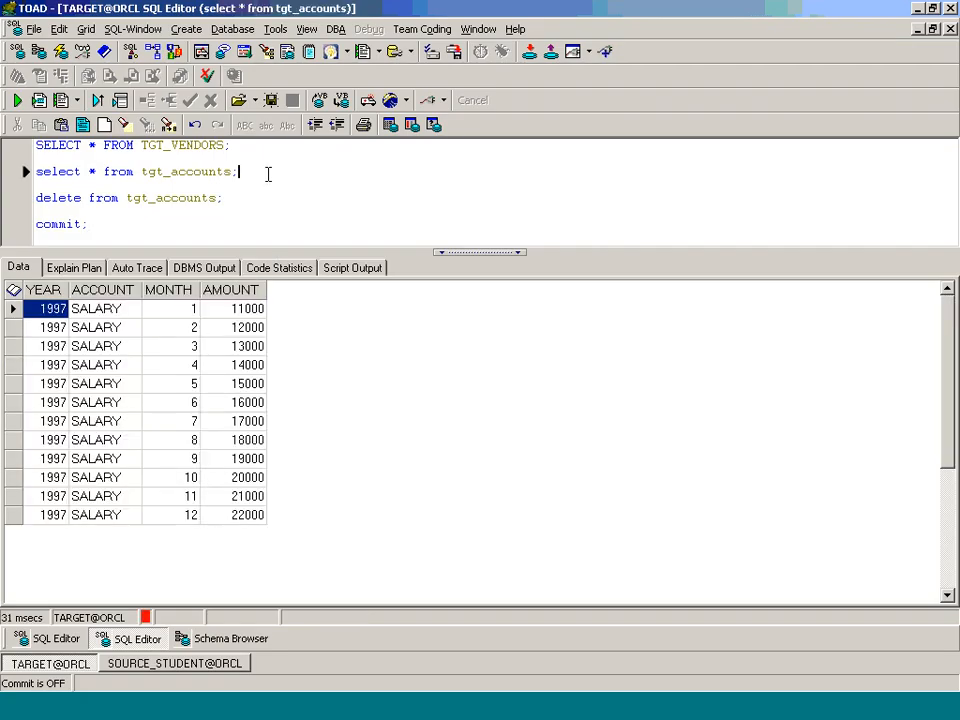
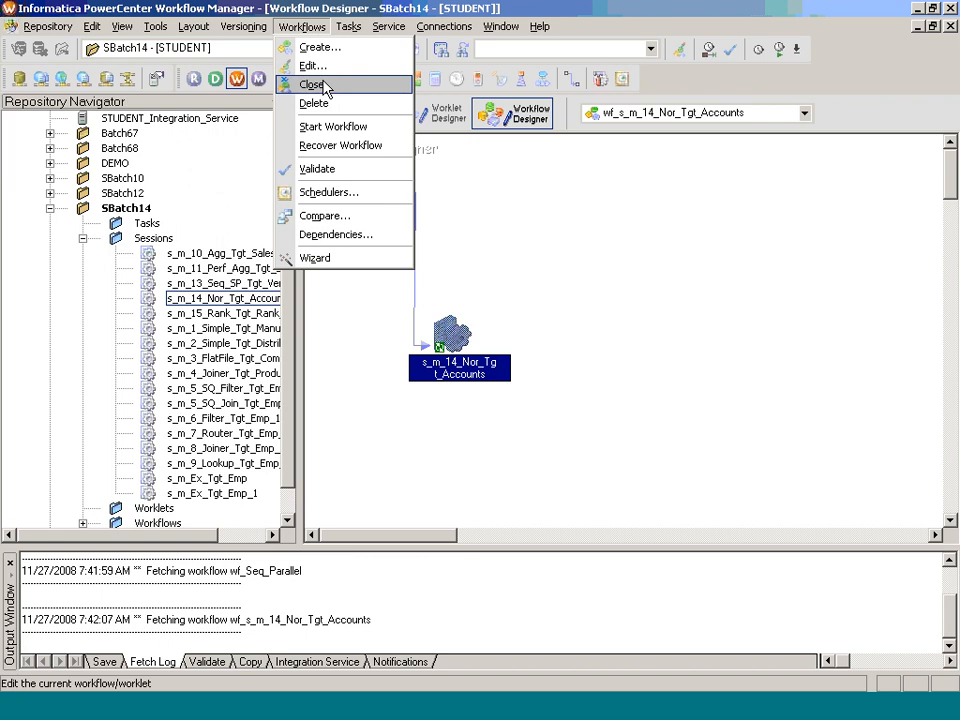
# Step: Close the current workflow and create wf_s_m_15_Rank_Tgt_Rank_Sal from the s_m_15_Rank_Tgt_Rank_Sal session
pyautogui.click(311, 84)
pyautogui.moveTo(225, 313); pyautogui.dragTo(420, 325)
pyautogui.write('wf_s_')
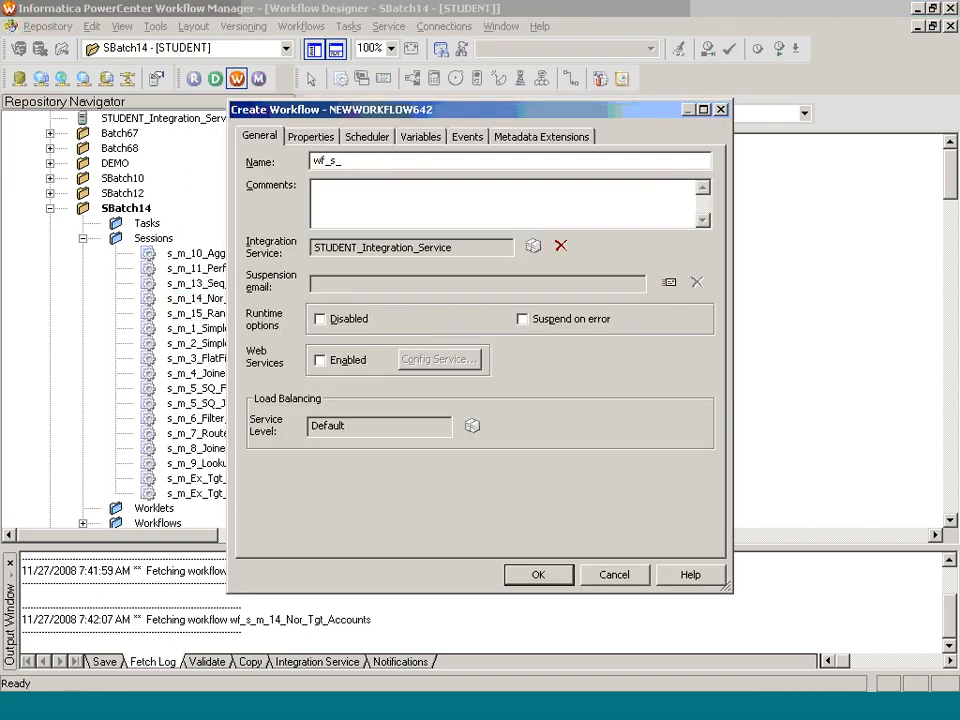
pyautogui.write('m_15_Rank_Tgt_Rank_Sal')
pyautogui.press('Return')
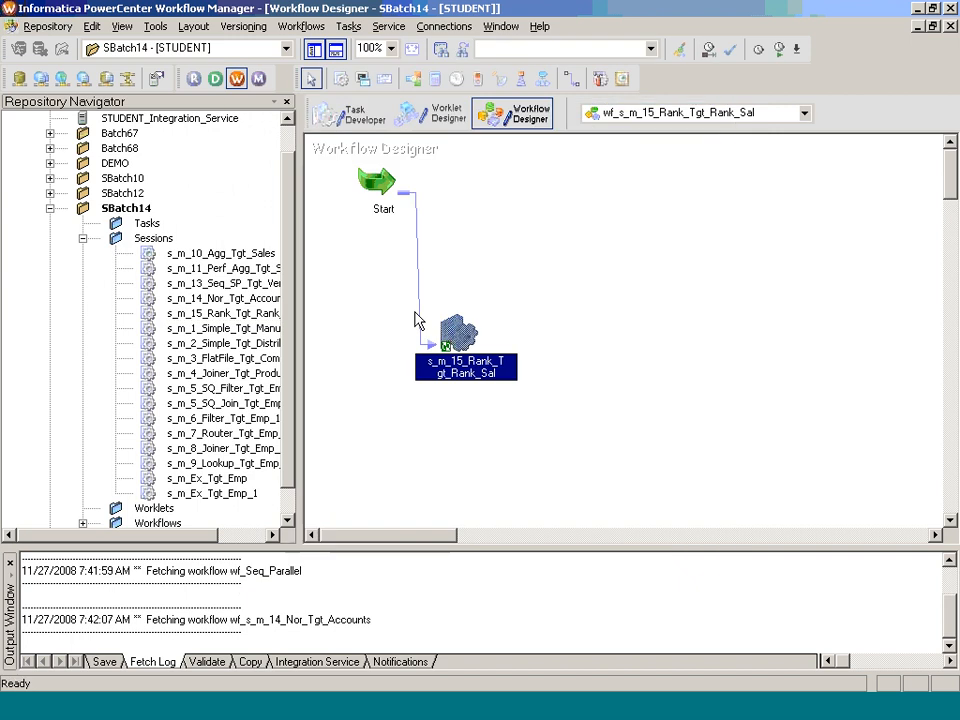
# Step: Save the new wf_s_m_15_Rank_Tgt_Rank_Sal workflow to the repository and start it
pyautogui.hotkey('ctrl', 's')
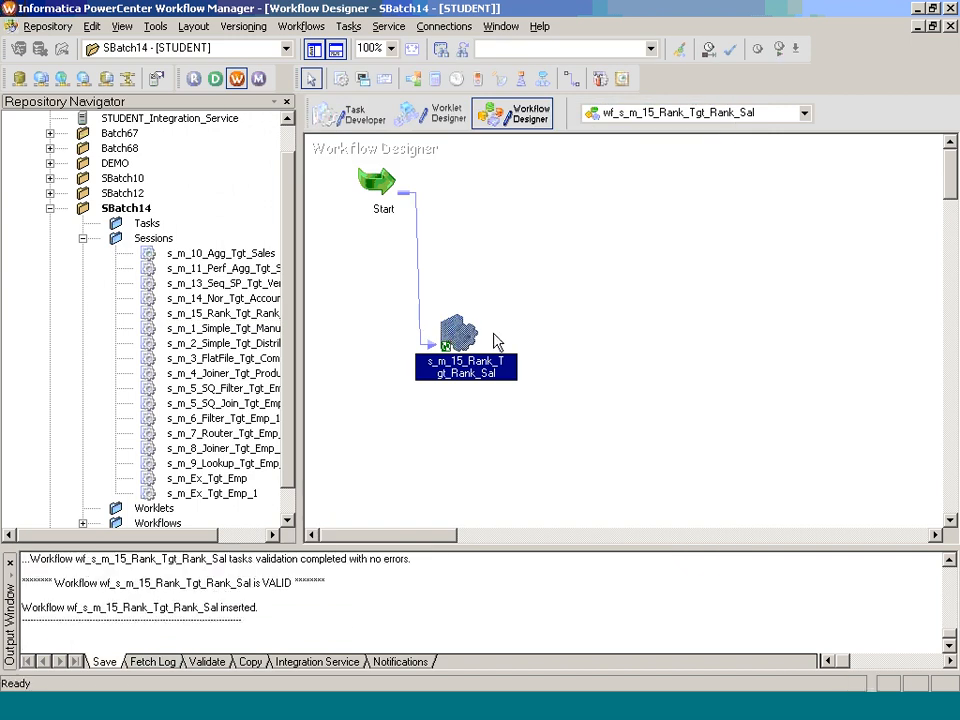
pyautogui.rightClick(562, 224)
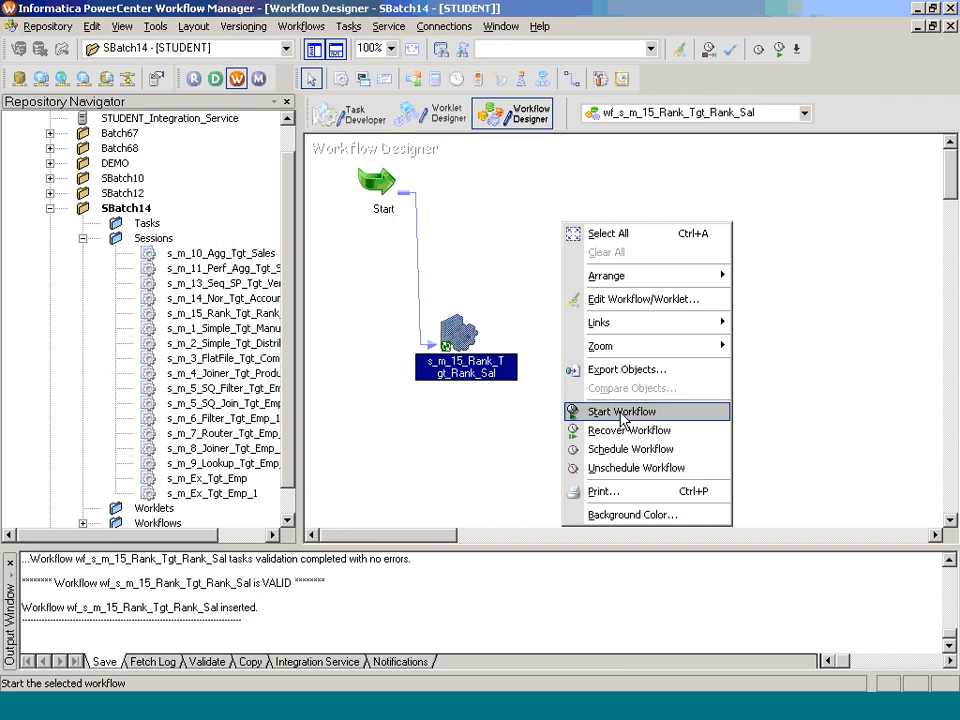
pyautogui.click(535, 430)
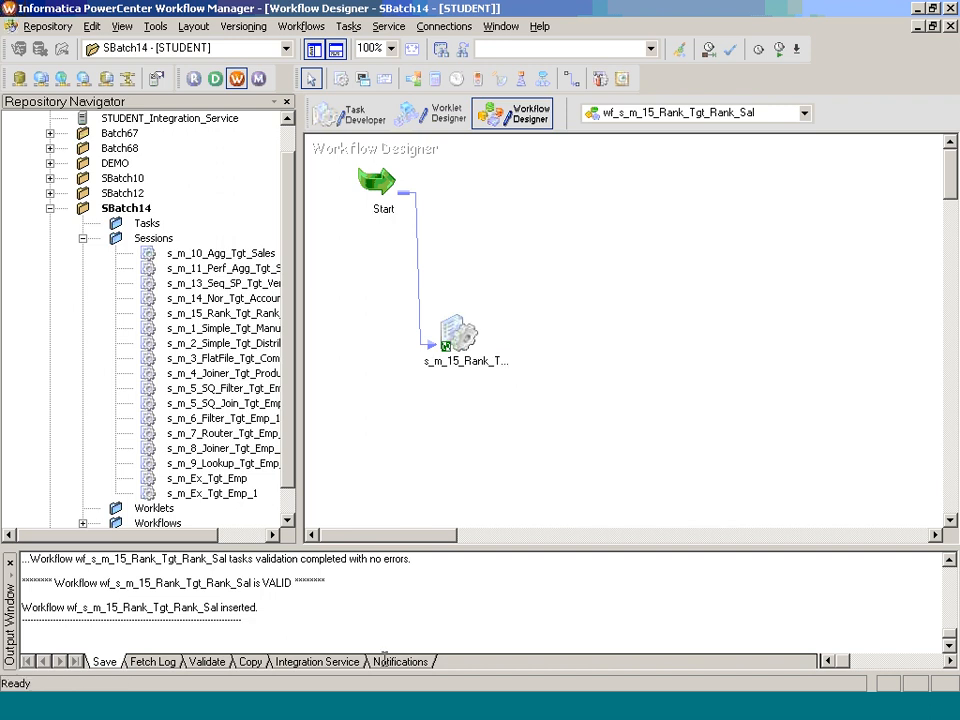
# Step: Switch to TOAD, add "select * from tgt_rank_Sal;" below the commit statement in the SQL editor and run it
pyautogui.click(398, 714)
pyautogui.click(207, 230)
pyautogui.press('Return')
pyautogui.press('Return')
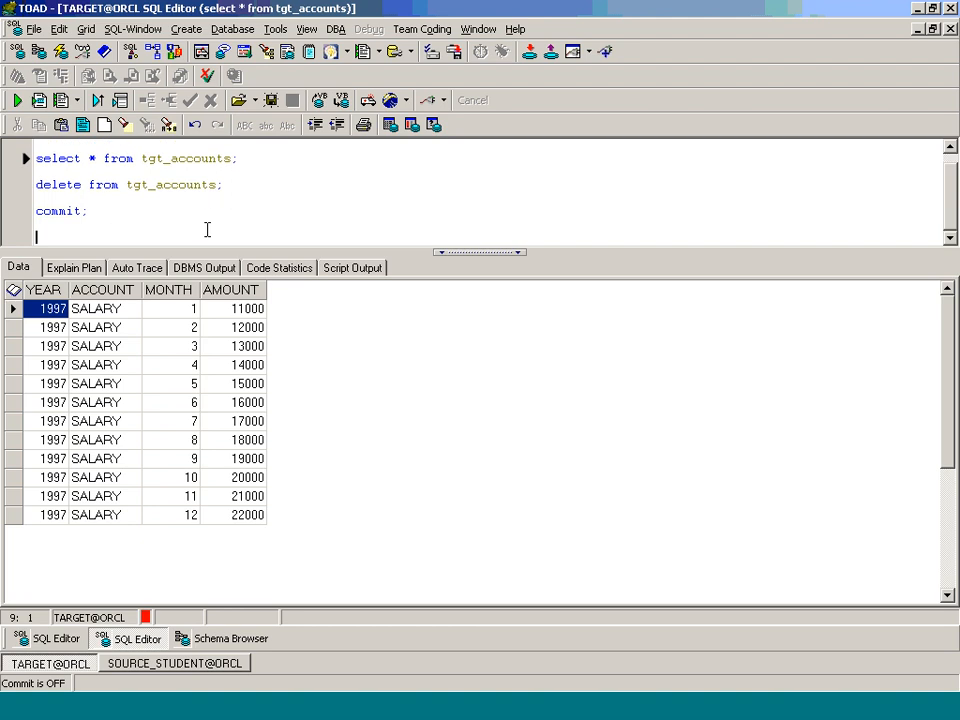
pyautogui.write('select * from tgt_ran')
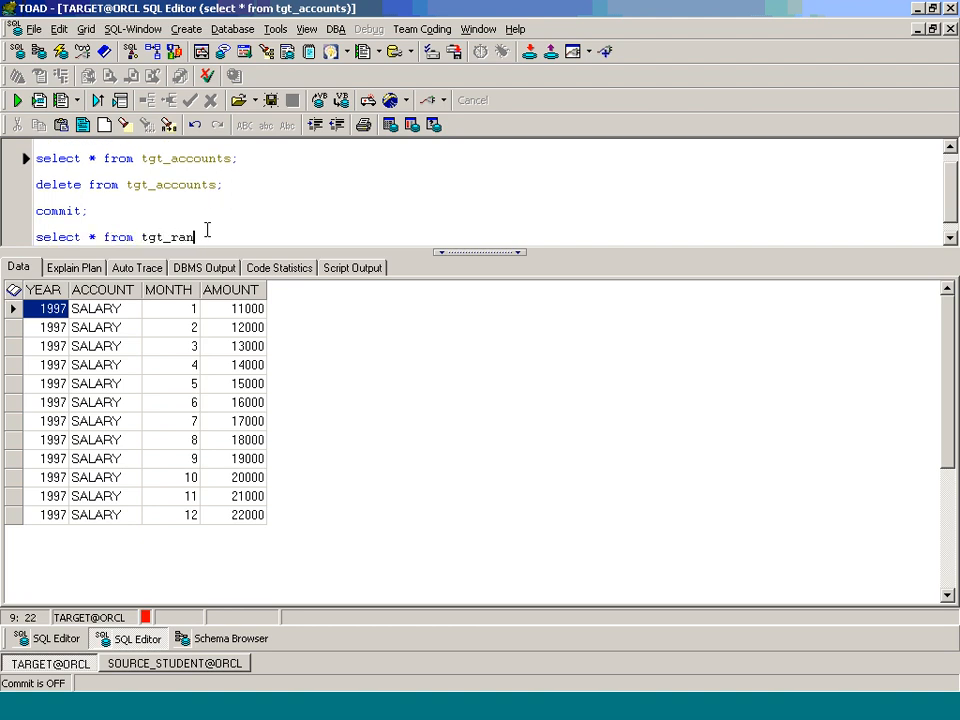
pyautogui.write('k_Sal;')
pyautogui.hotkey('ctrl', 'Return')
# Step: Try starting wf_s_m_15_Rank_Tgt_Rank_Sal from Workflow Manager and look for its run under SBatch14 in Workflow Monitor
pyautogui.hotkey('alt', 'Tab')
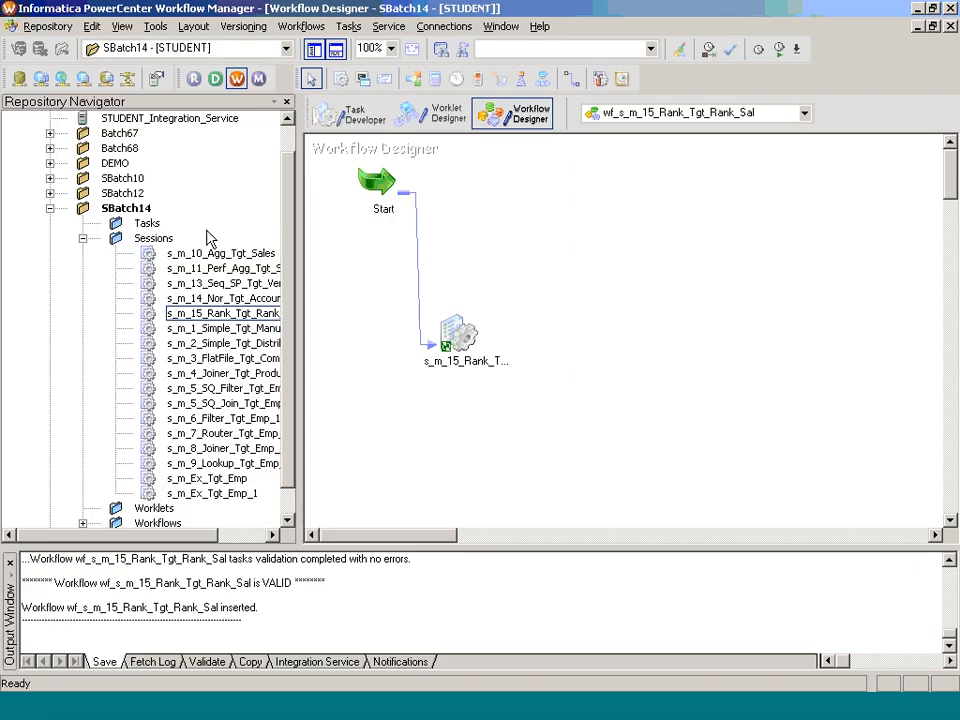
pyautogui.rightClick(450, 207)
pyautogui.click(480, 394)
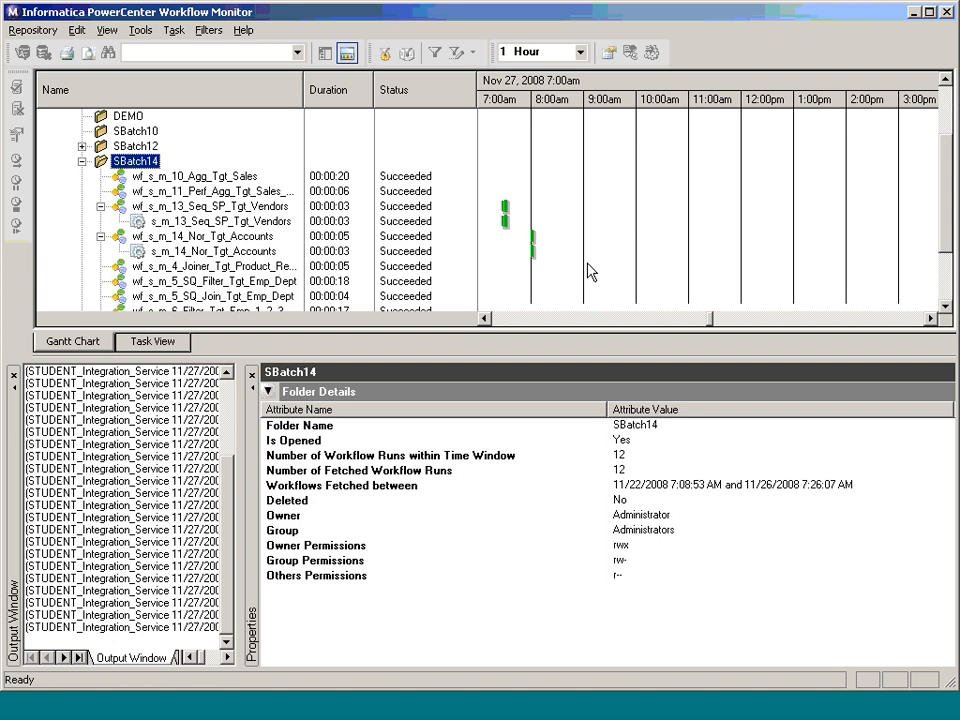
pyautogui.scroll(-2, 600, 279)
pyautogui.scroll(-1, 607, 280)
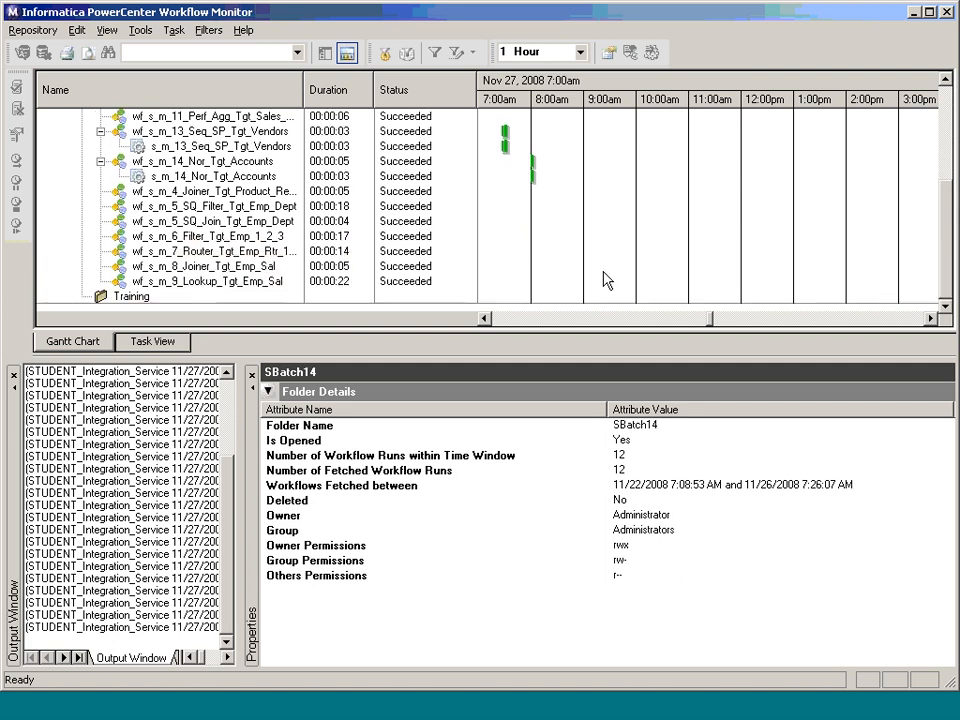
pyautogui.scroll(2, 607, 280)
# Step: Return to TOAD and rerun the tgt_rank_Sal query to check the target rows
pyautogui.hotkey('alt', 'Tab')
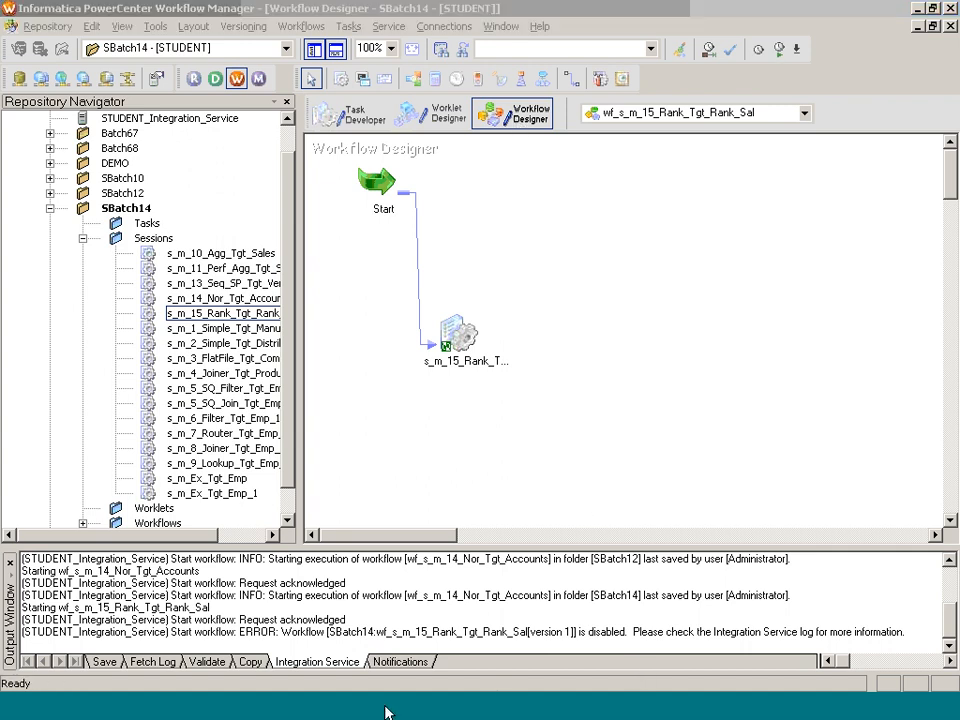
pyautogui.hotkey('alt', 'Tab')
pyautogui.press('F9')
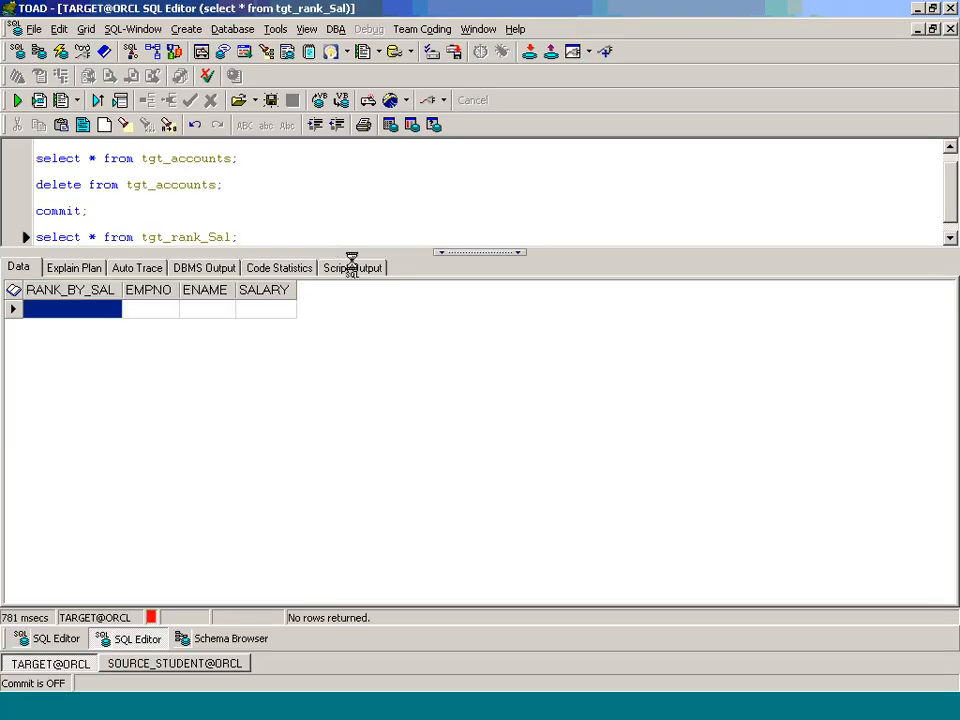
# Step: Recheck the SBatch14 runs in Workflow Monitor and try again to start wf_s_m_15_Rank_Tgt_Rank_Sal from Workflow Manager
pyautogui.hotkey('alt', 'Tab')
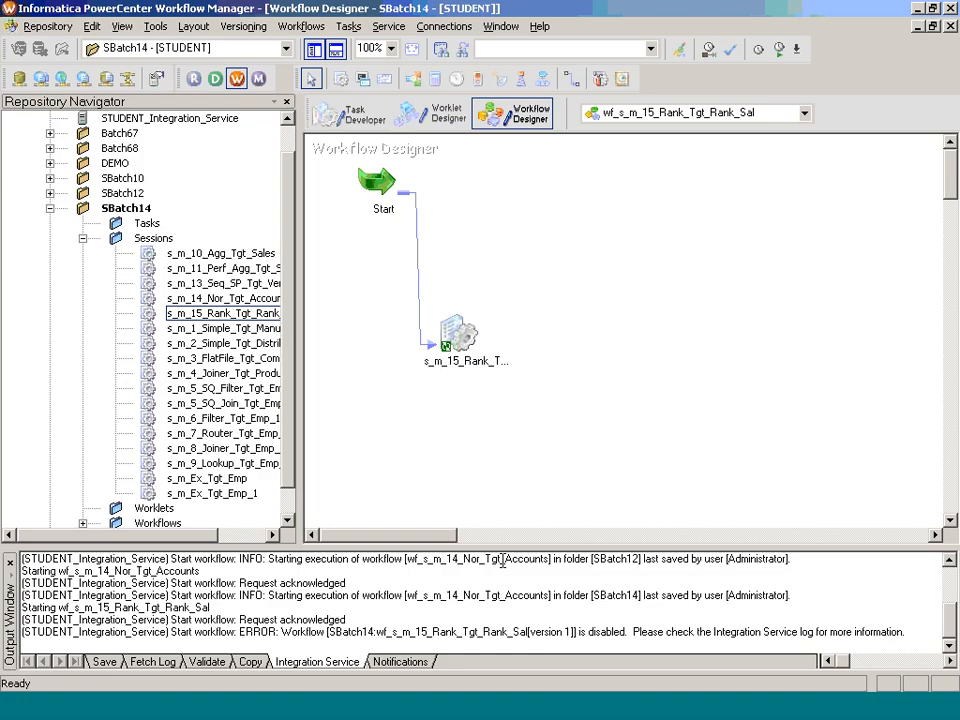
pyautogui.click(586, 706)
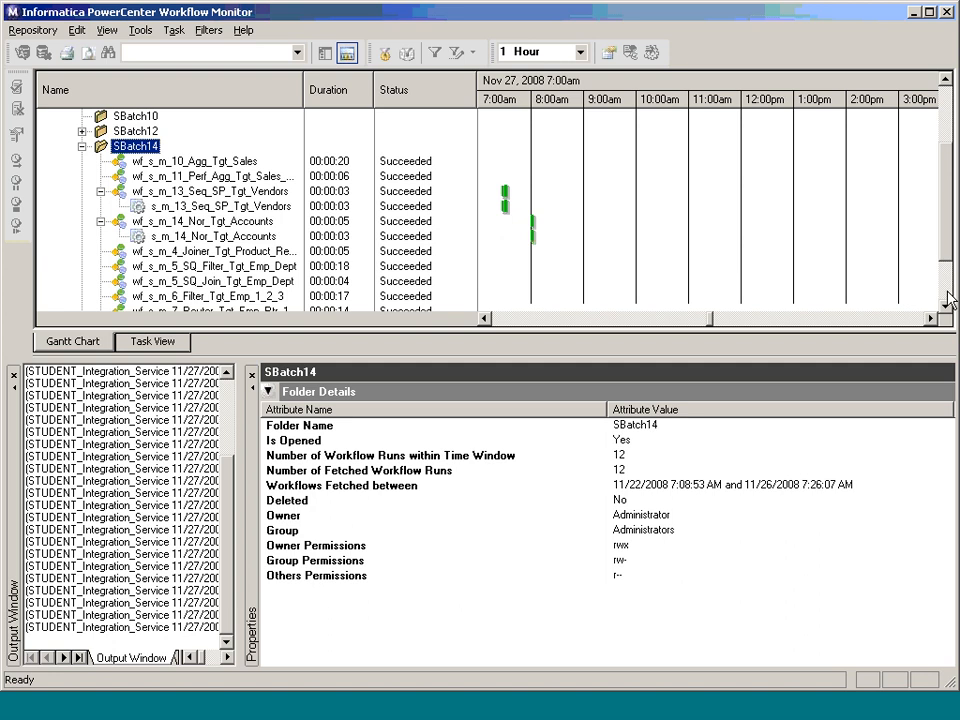
pyautogui.scroll(-2, 945, 296)
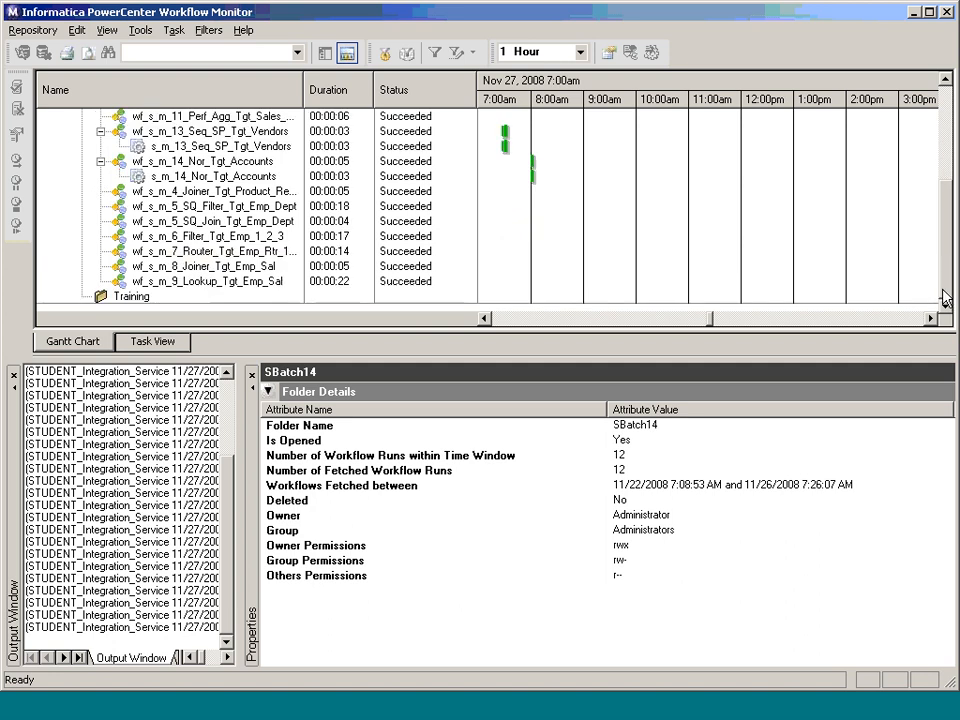
pyautogui.scroll(2, 126, 135)
pyautogui.rightClick(140, 132)
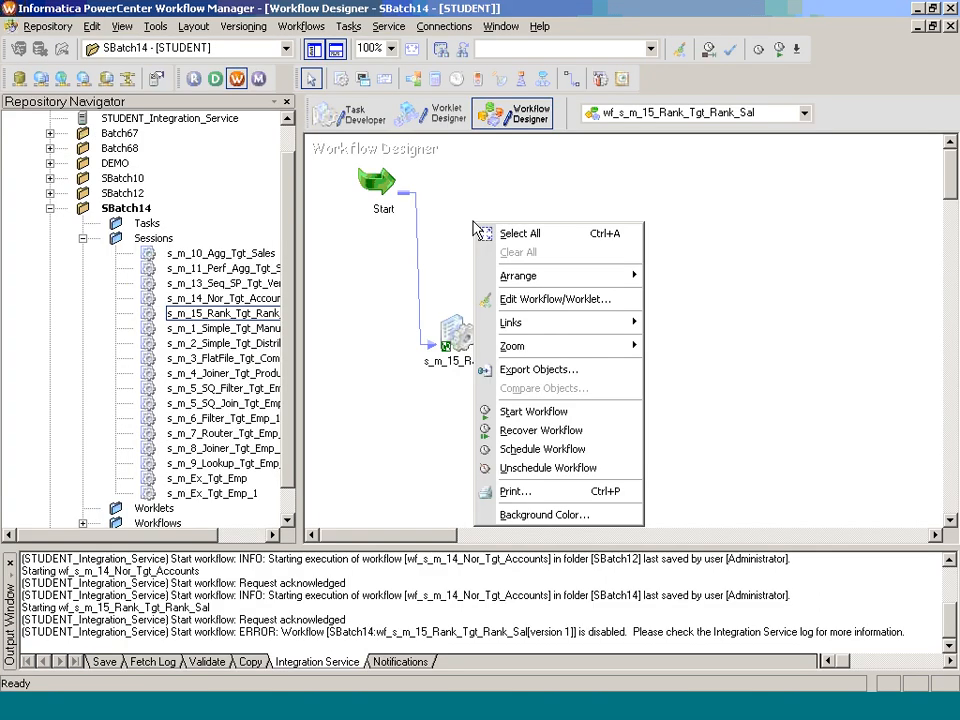
pyautogui.click(520, 411)
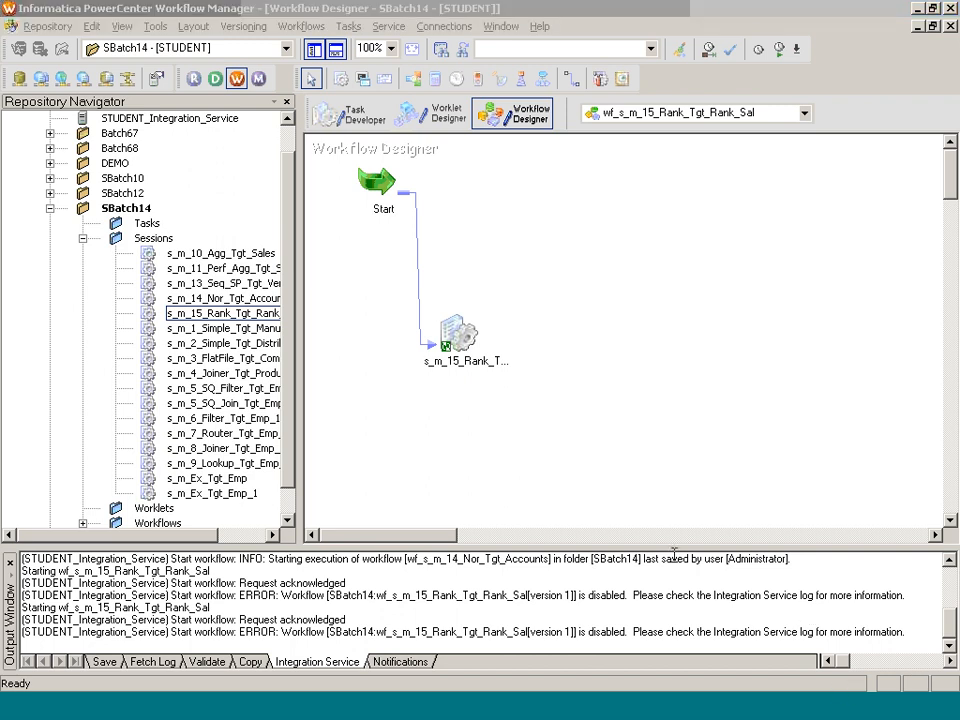
pyautogui.rightClick(567, 301)
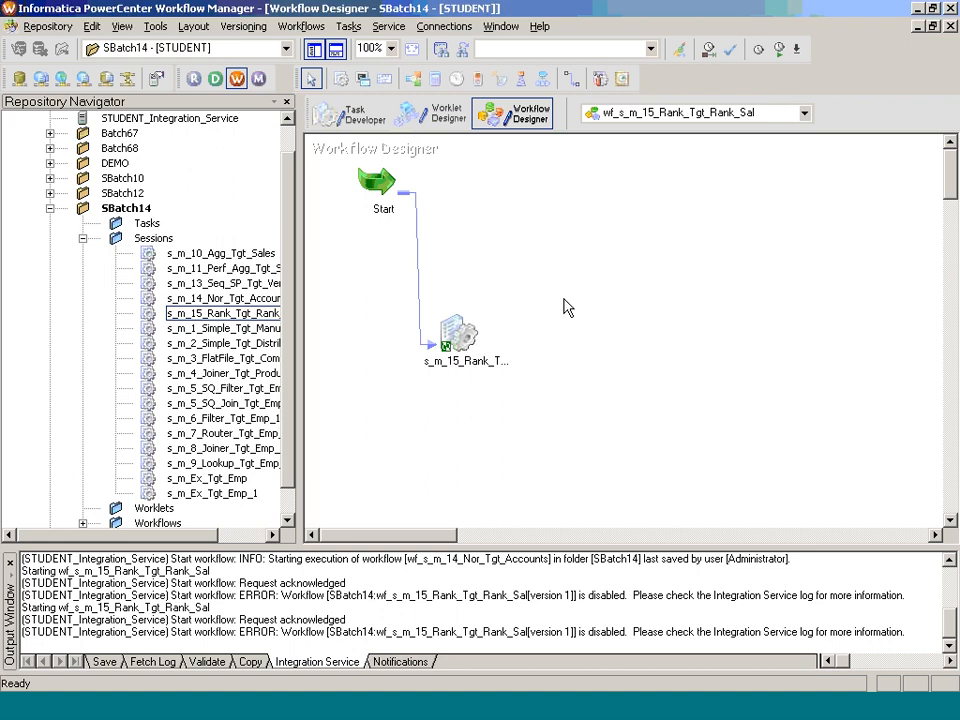
pyautogui.moveTo(624, 364)
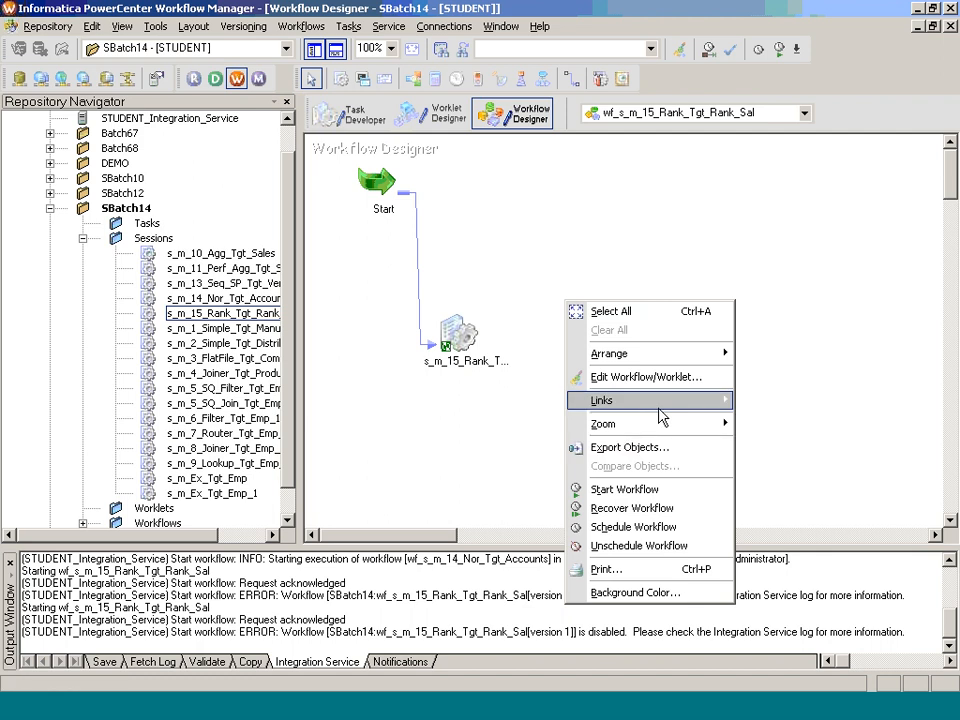
pyautogui.moveTo(661, 405)
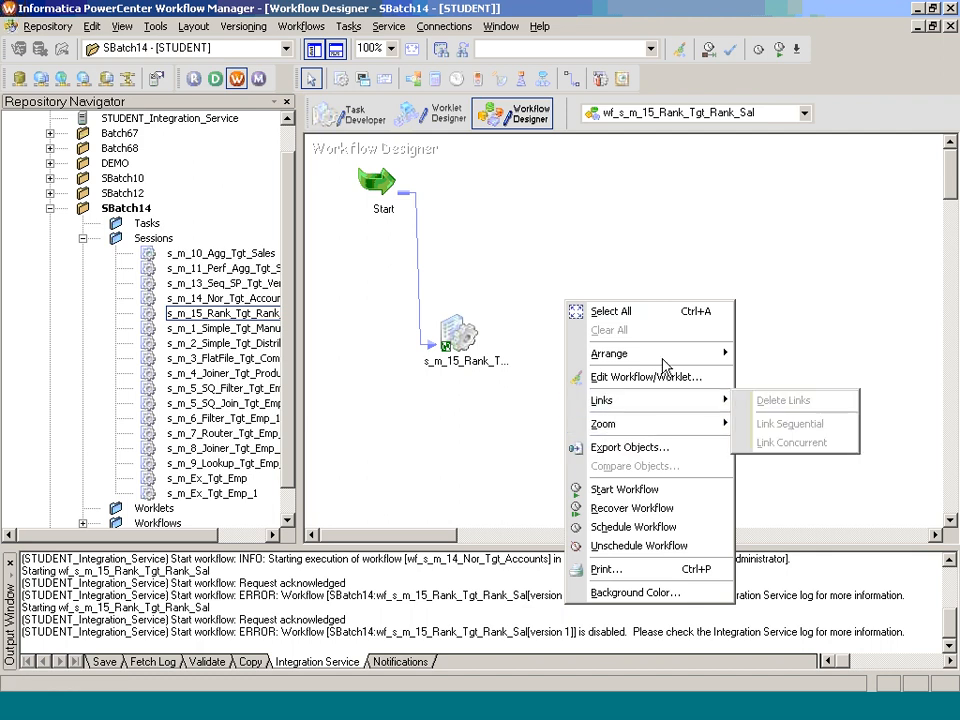
pyautogui.moveTo(664, 358)
pyautogui.click(474, 404)
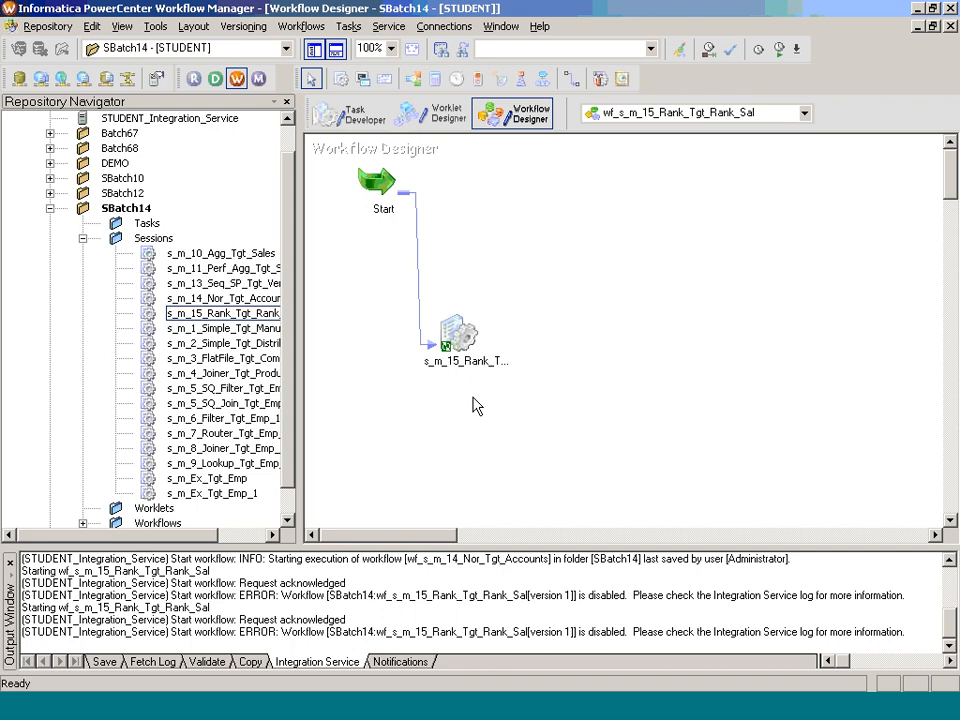
pyautogui.rightClick(474, 403)
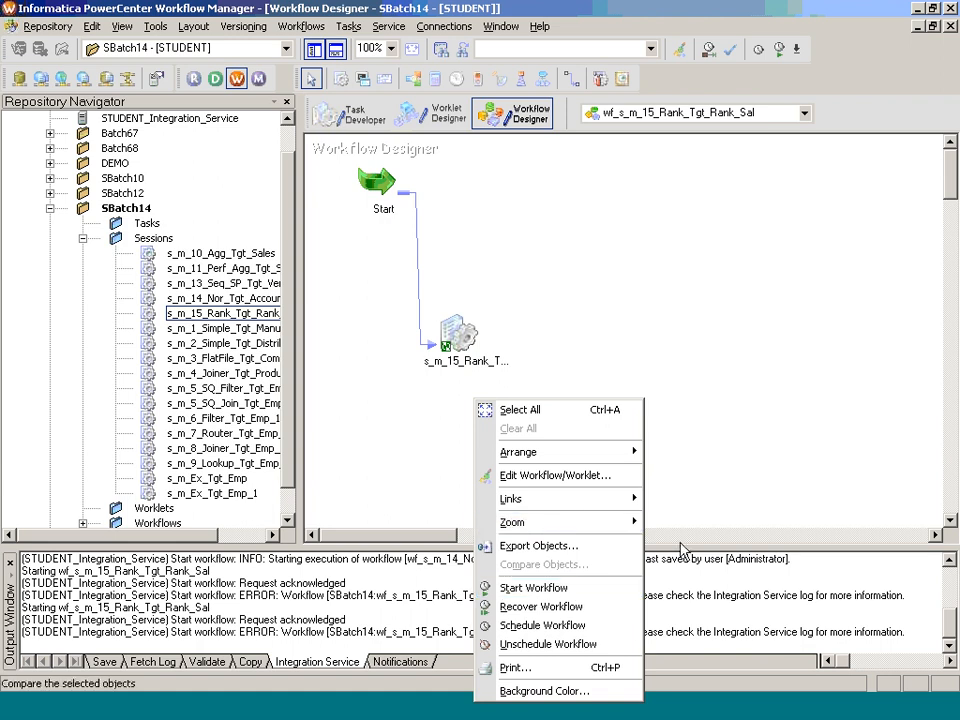
pyautogui.click(627, 612)
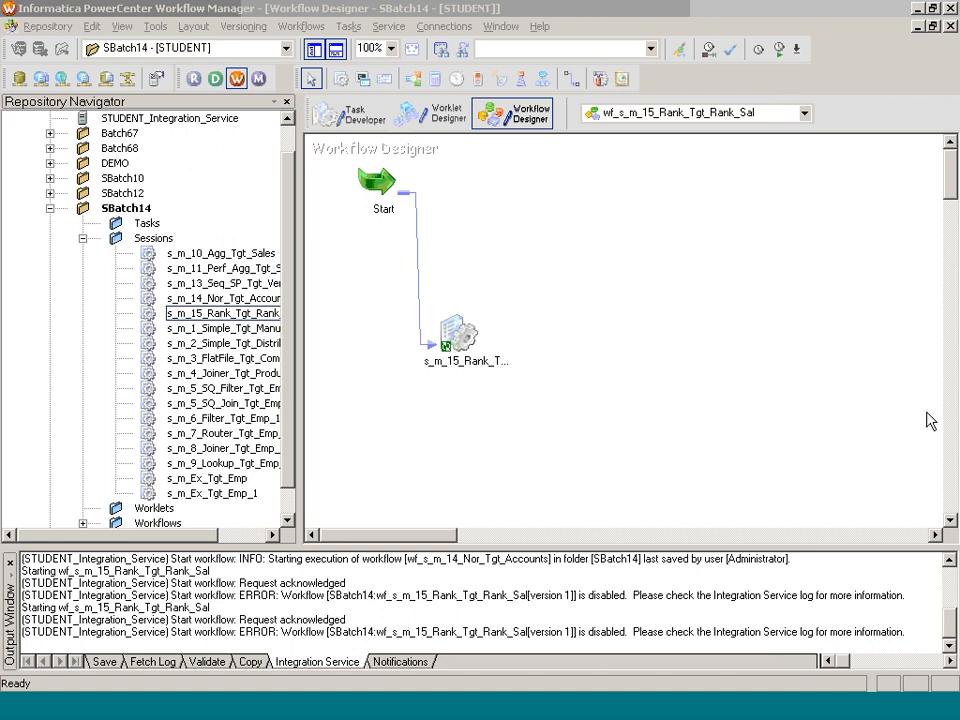
# Step: Edit the wf_s_m_15_Rank_Tgt_Rank_Sal workflow and clear its Disabled runtime option
pyautogui.click(310, 26)
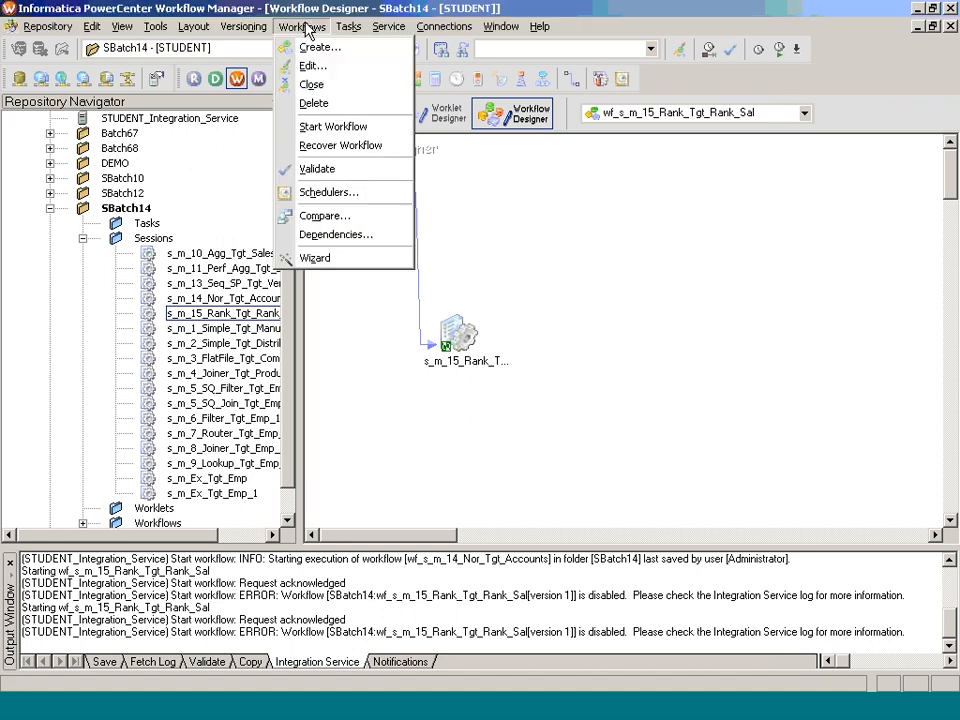
pyautogui.click(351, 67)
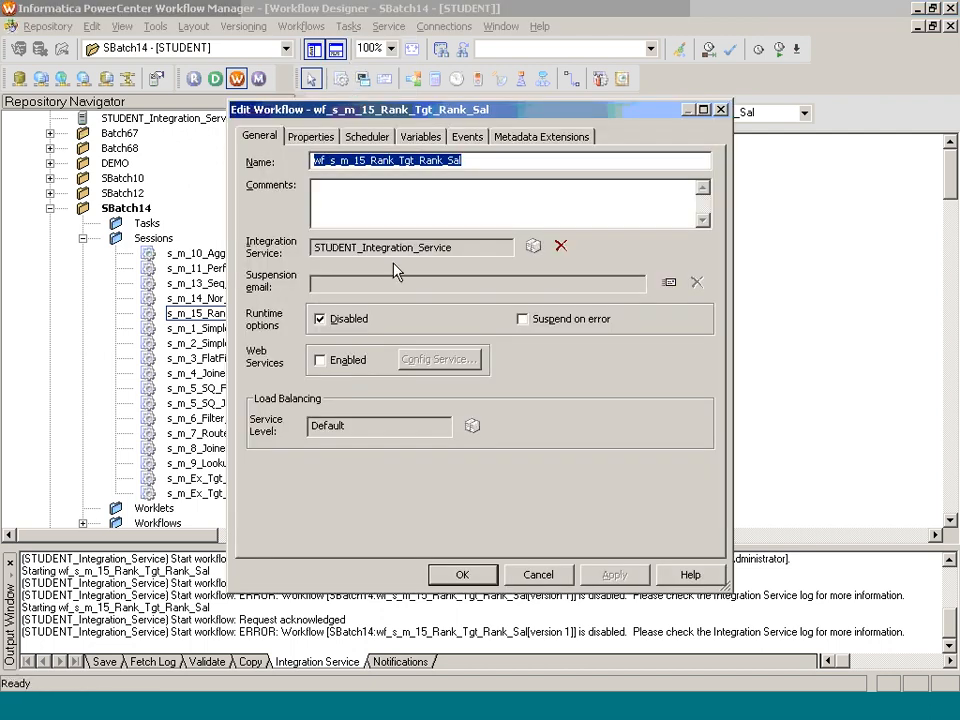
pyautogui.click(320, 320)
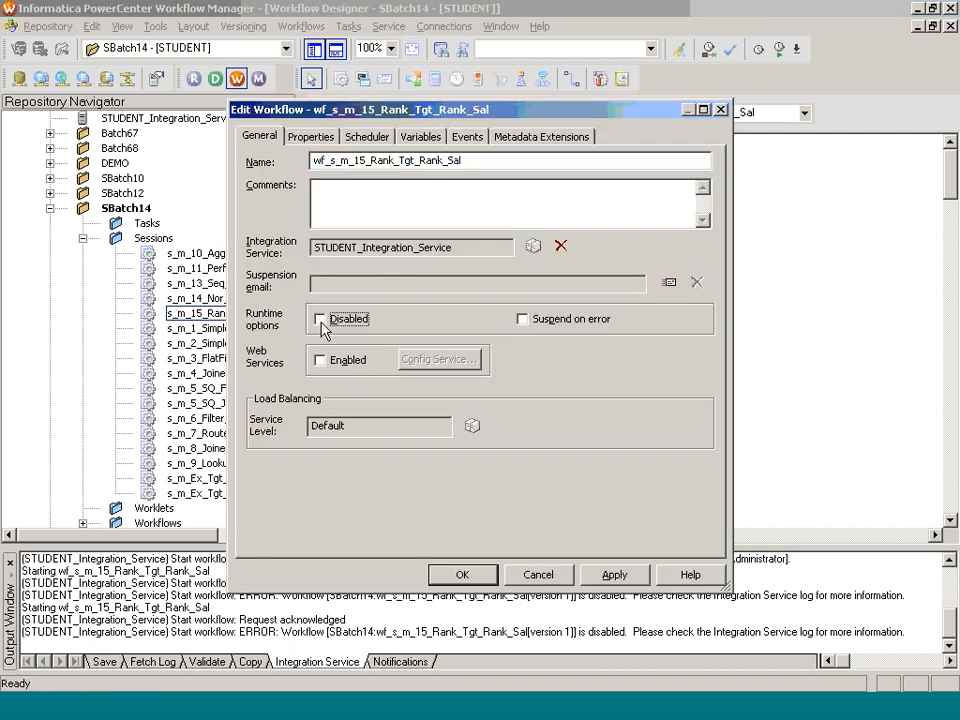
pyautogui.click(612, 574)
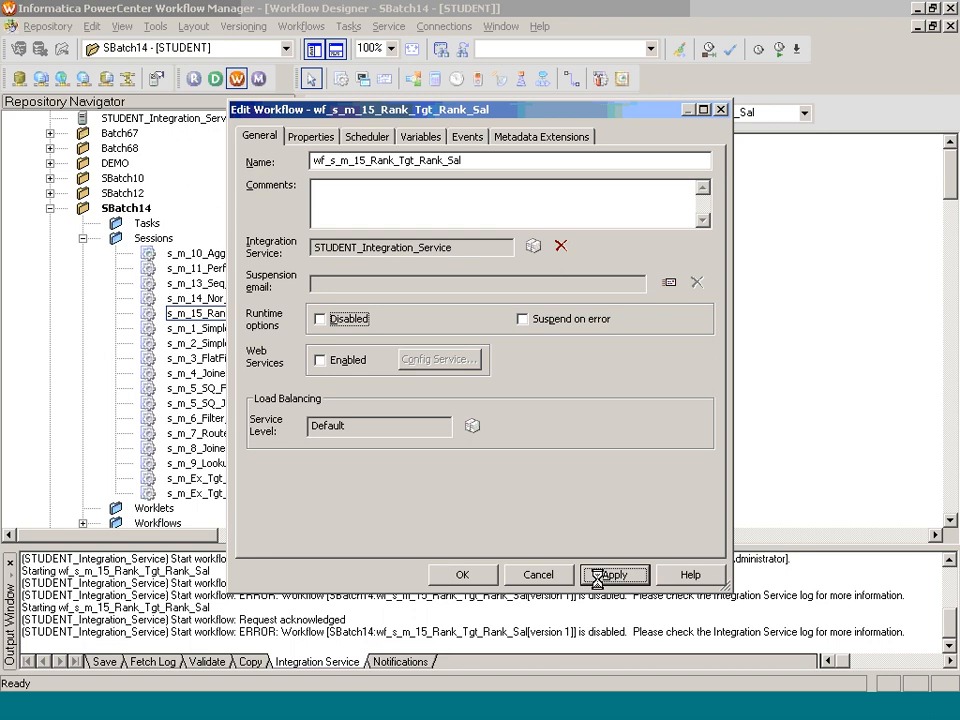
pyautogui.click(484, 577)
# Step: Save the edited wf_s_m_15_Rank_Tgt_Rank_Sal workflow and start it
pyautogui.hotkey('ctrl', 's')
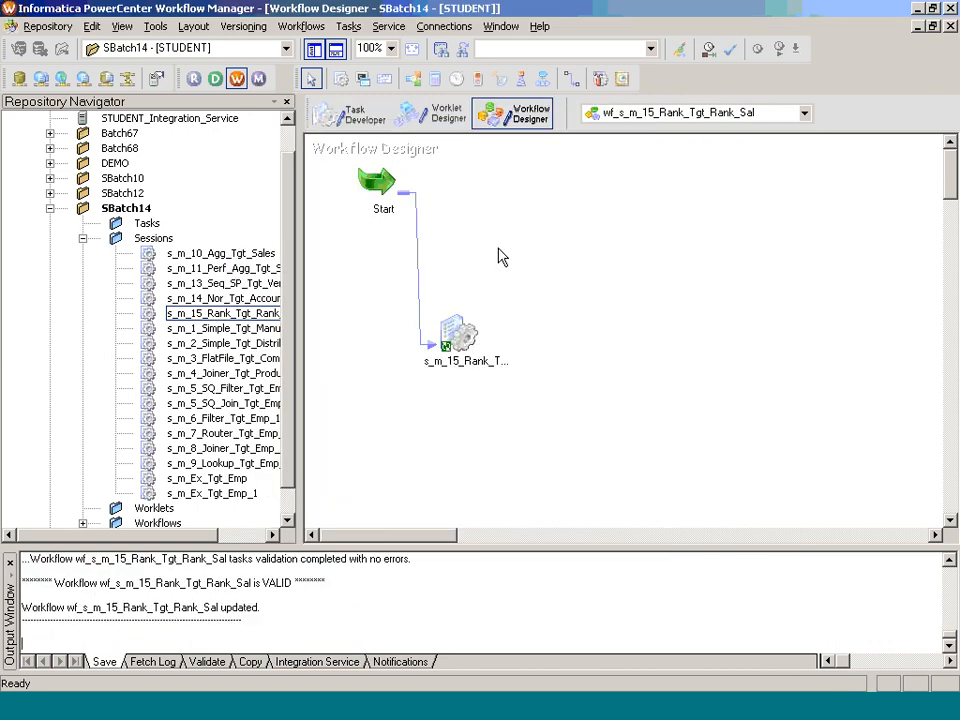
pyautogui.rightClick(497, 240)
pyautogui.click(557, 426)
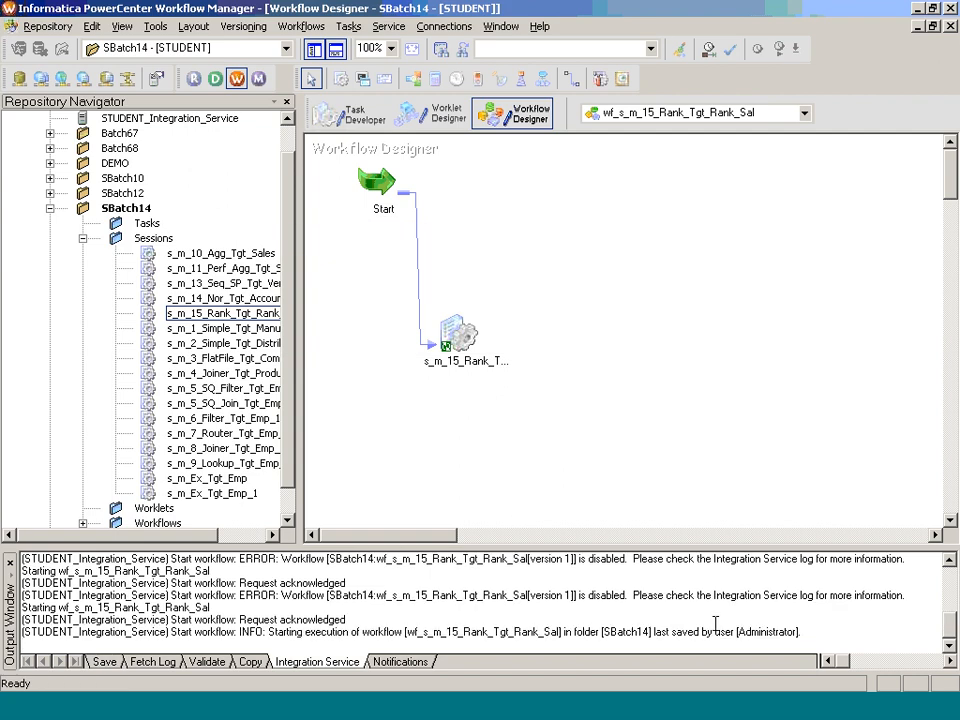
# Step: Reopen the workflow's general settings to review the Disabled runtime option, leaving them without changes
pyautogui.click(300, 26)
pyautogui.click(386, 66)
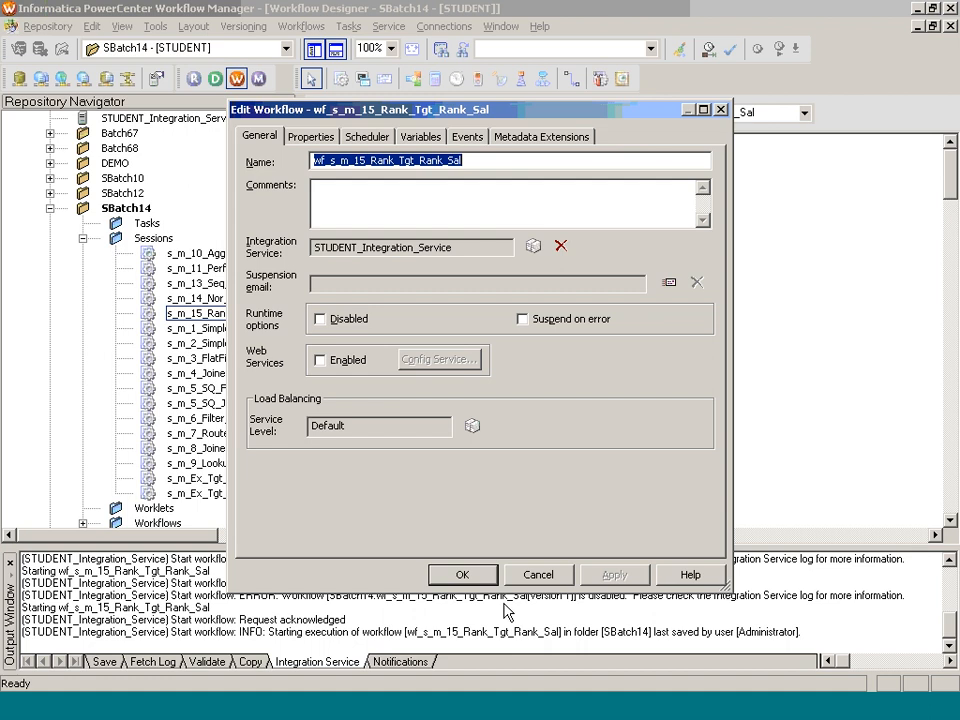
pyautogui.click(540, 575)
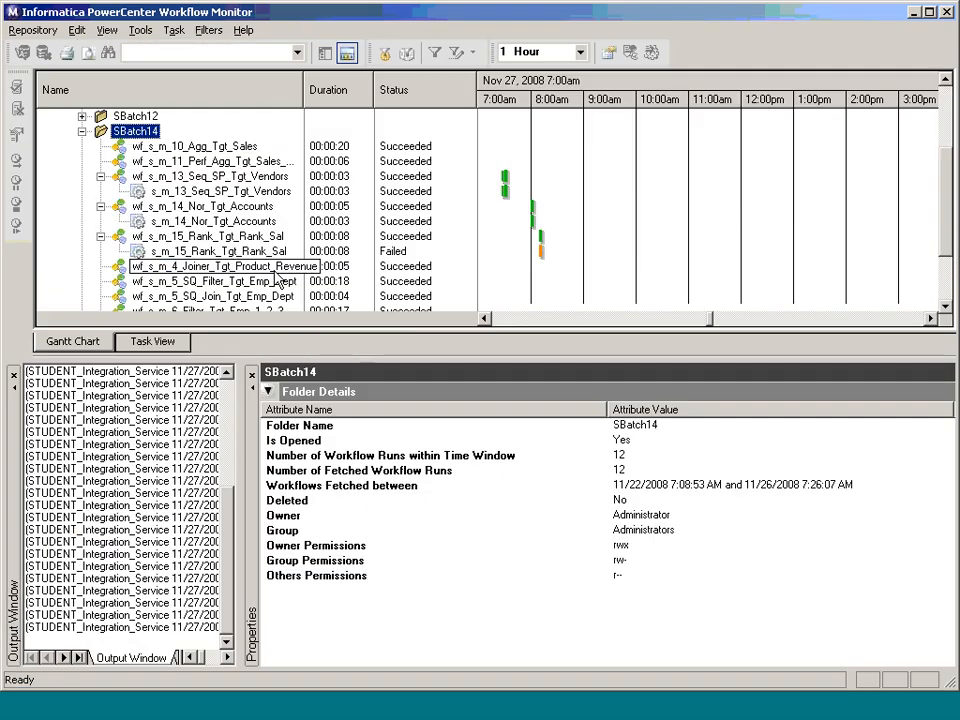
# Step: Open the session log of s_m_15_Rank_Tgt_Rank_Sal in Workflow Monitor and examine its reader and writer messages for errors
pyautogui.click(252, 252)
pyautogui.rightClick(256, 258)
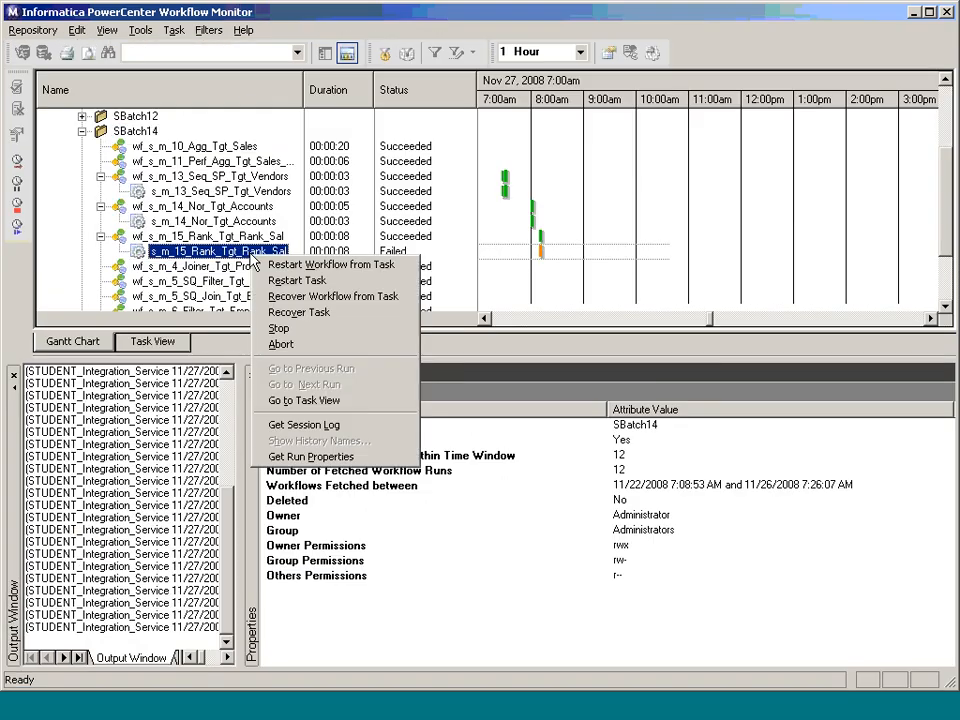
pyautogui.click(303, 424)
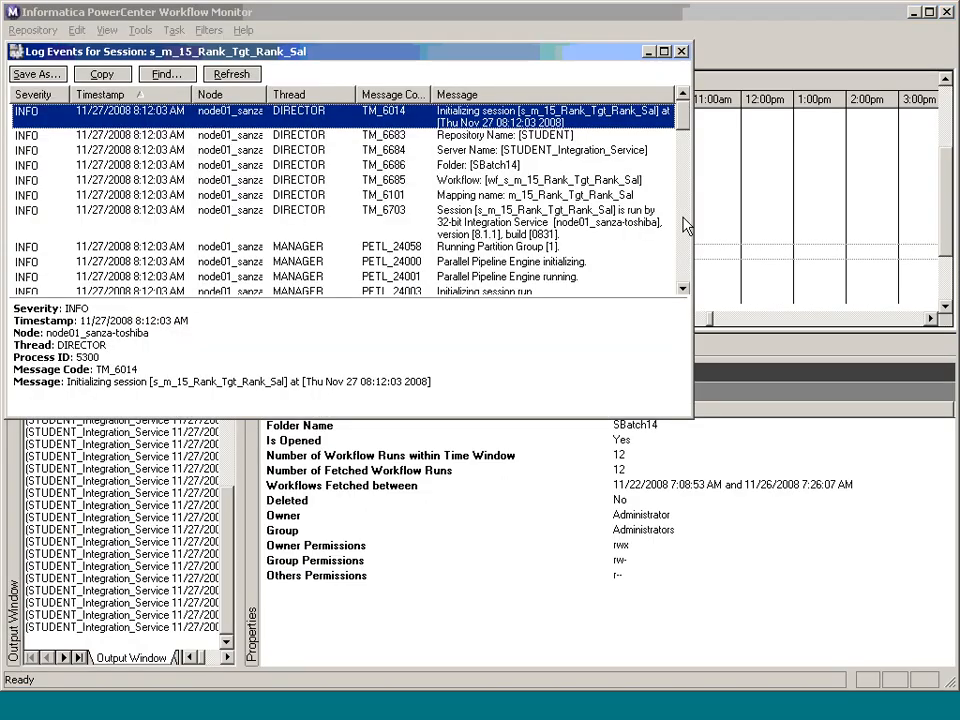
pyautogui.click(684, 225)
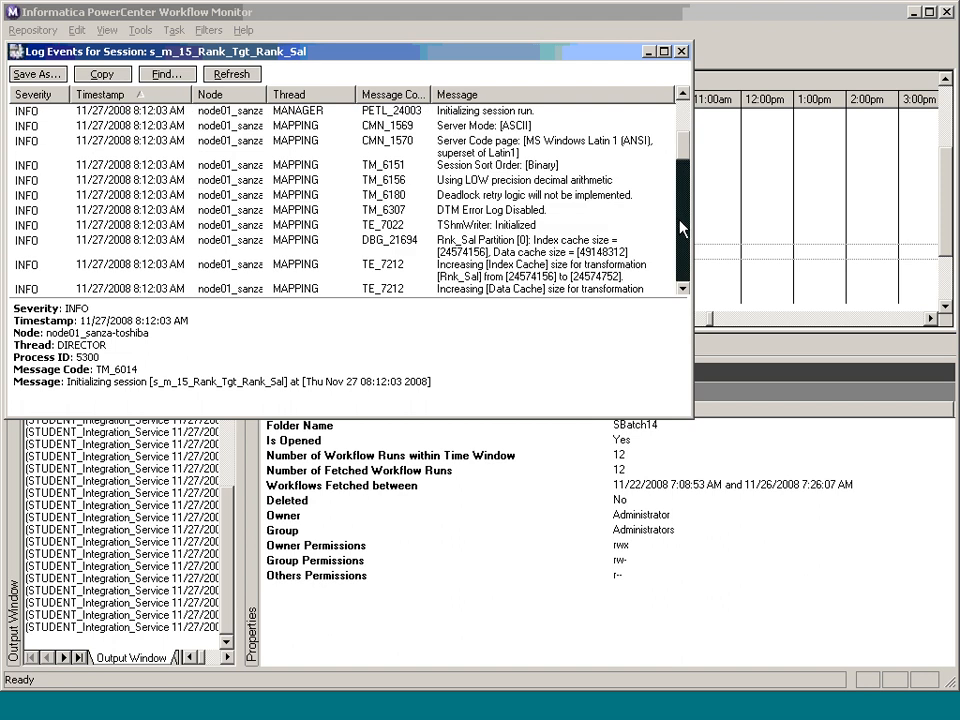
pyautogui.click(680, 228)
pyautogui.click(680, 228)
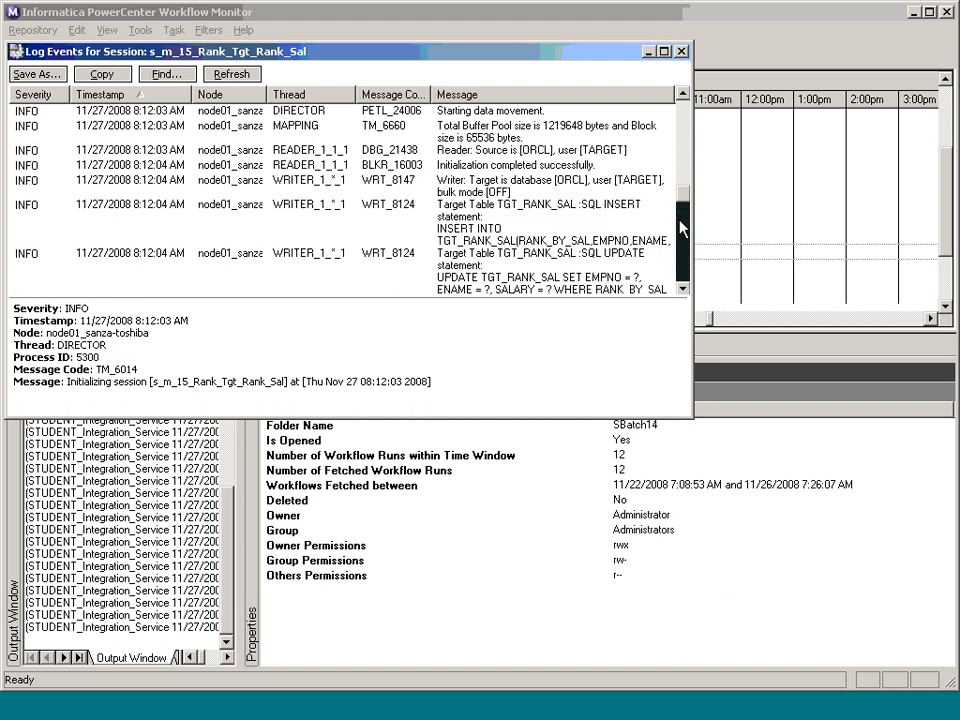
pyautogui.click(663, 51)
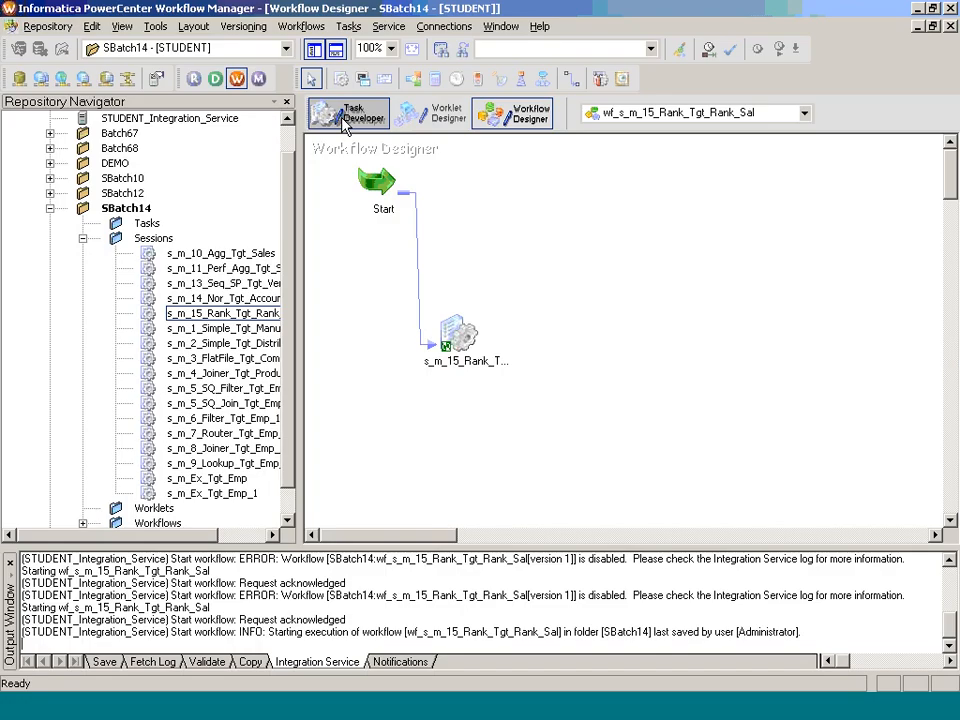
# Step: Switch to Workflow Manager and set the SQ_SRC_EMP source connection of session s_m_15_Rank_Tgt_Rank_Sal to SOURCE_SB14
pyautogui.click(343, 122)
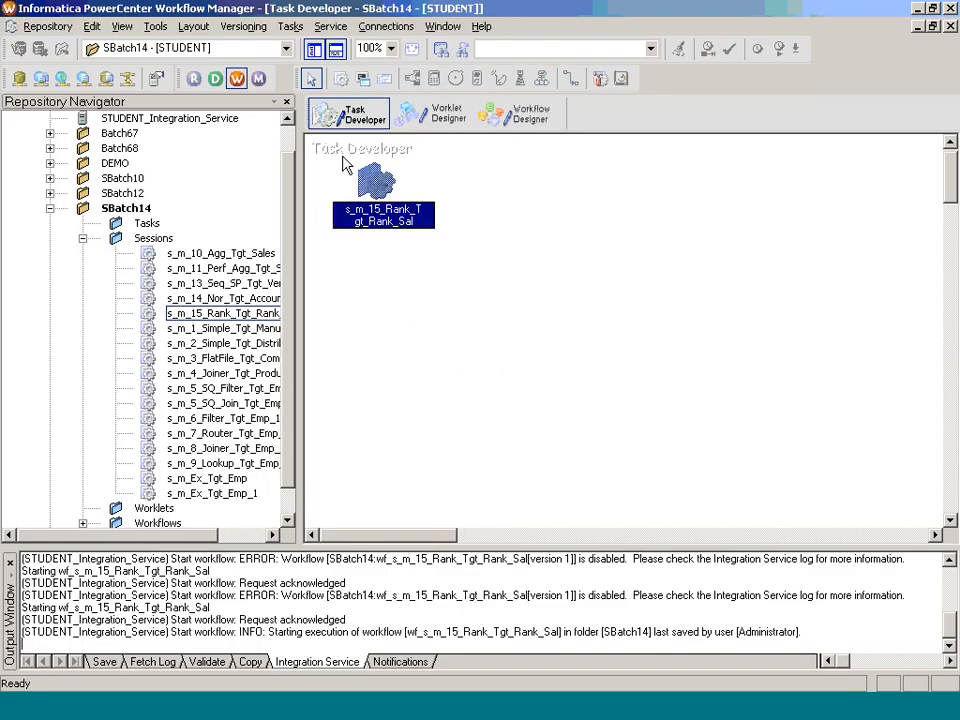
pyautogui.doubleClick(376, 221)
pyautogui.click(320, 36)
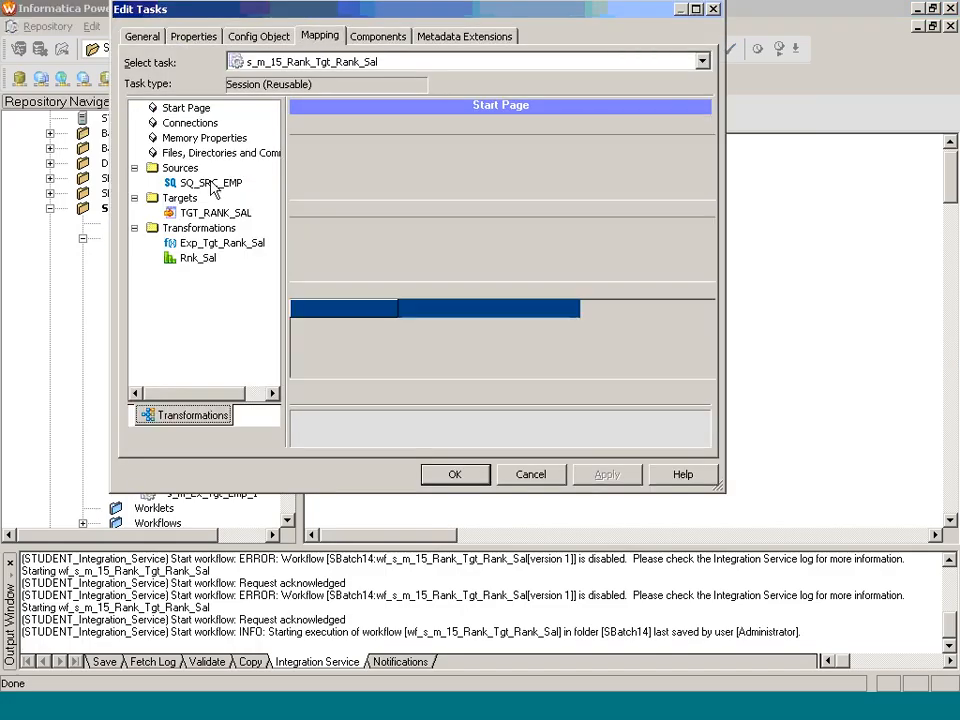
pyautogui.click(196, 183)
pyautogui.click(690, 270)
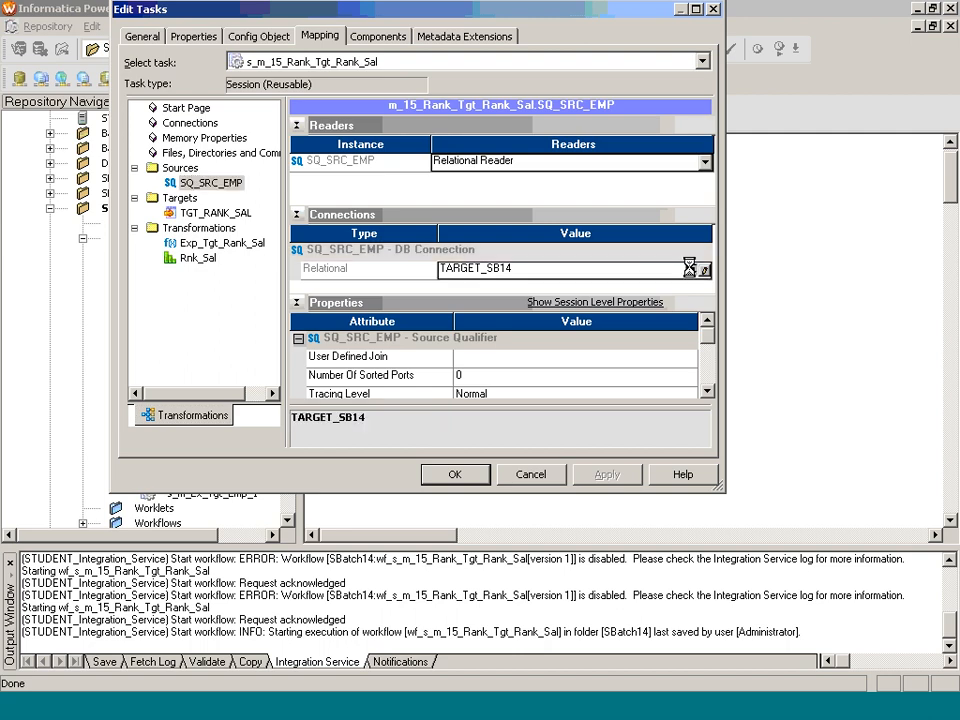
pyautogui.click(340, 244)
pyautogui.click(336, 229)
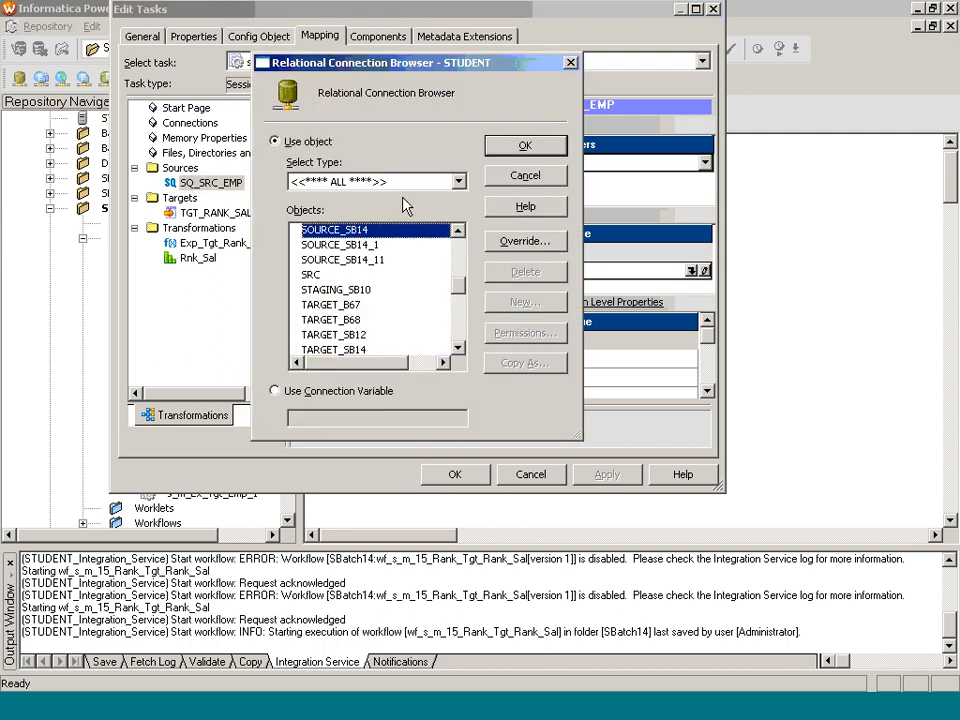
pyautogui.click(527, 147)
# Step: Check the TGT_RANK_SAL target connection, save the edited session, and start the wf_s_m_15_Rank_Tgt_Rank_Sal workflow again
pyautogui.click(216, 212)
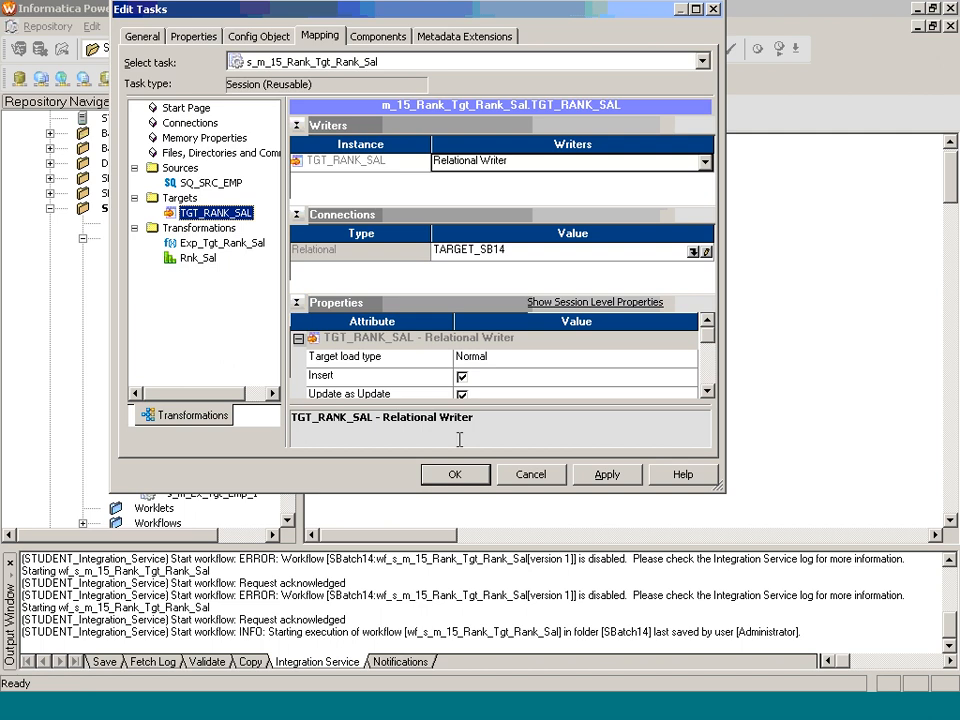
pyautogui.click(458, 476)
pyautogui.hotkey('ctrl', 's')
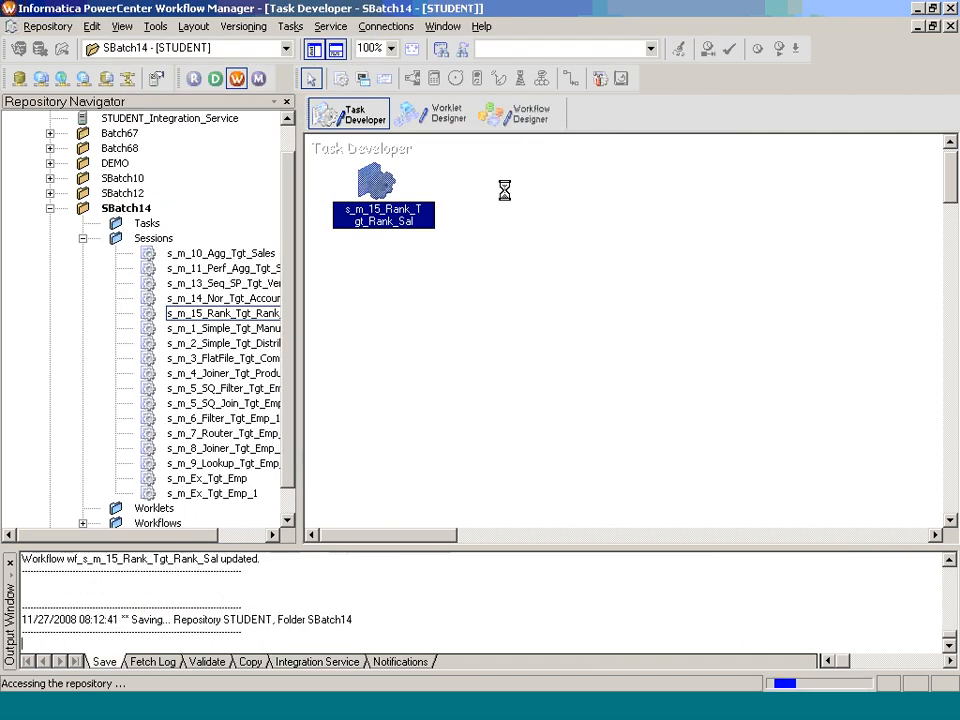
pyautogui.click(528, 130)
pyautogui.rightClick(476, 240)
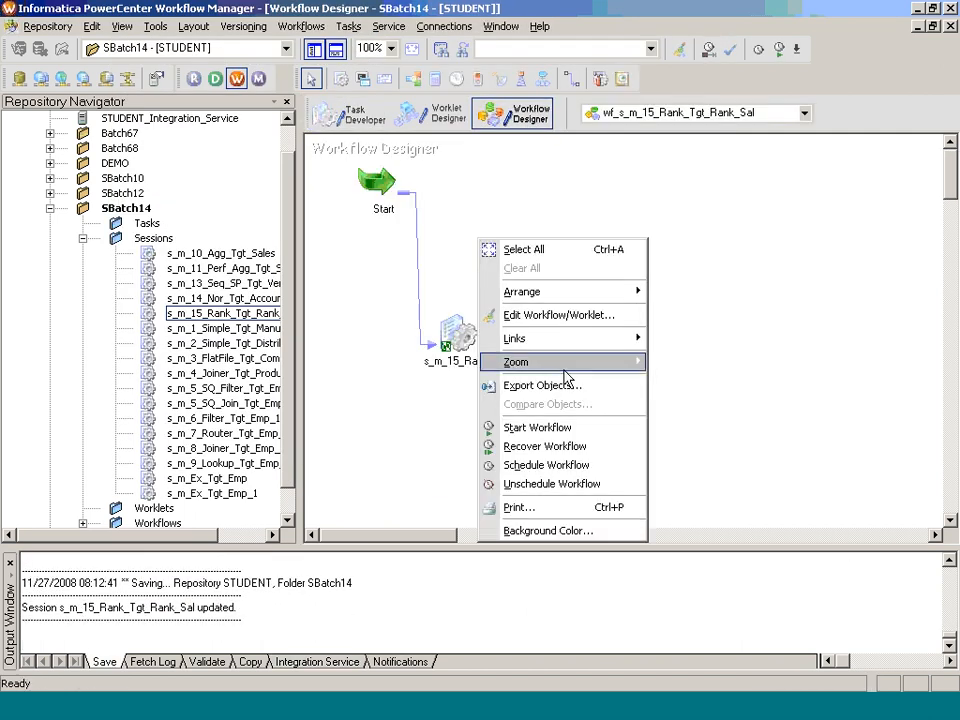
pyautogui.click(565, 433)
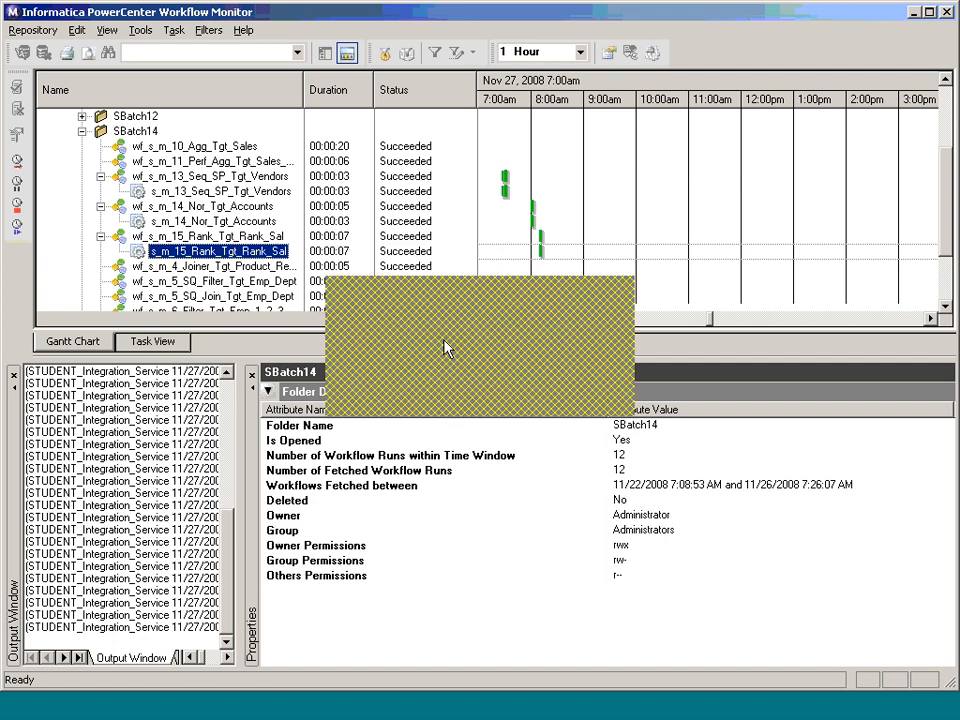
# Step: Switch to TOAD and run the select query on tgt_rank_Sal to verify the loaded target rows
pyautogui.hotkey('alt', 'Tab')
pyautogui.hotkey('ctrl', 'Return')
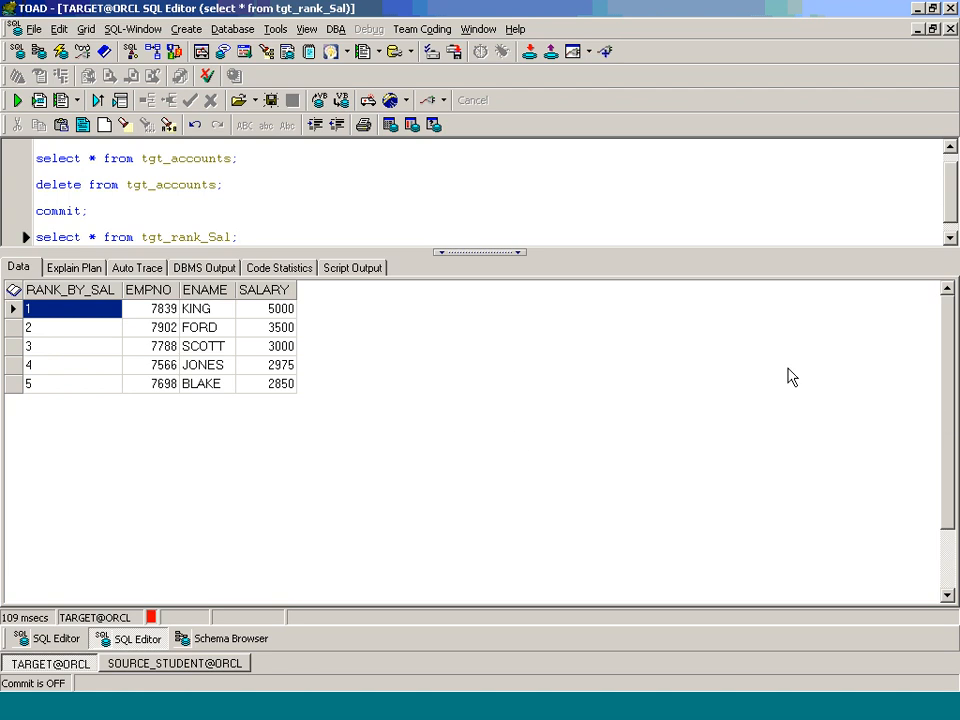
pyautogui.click(838, 669)
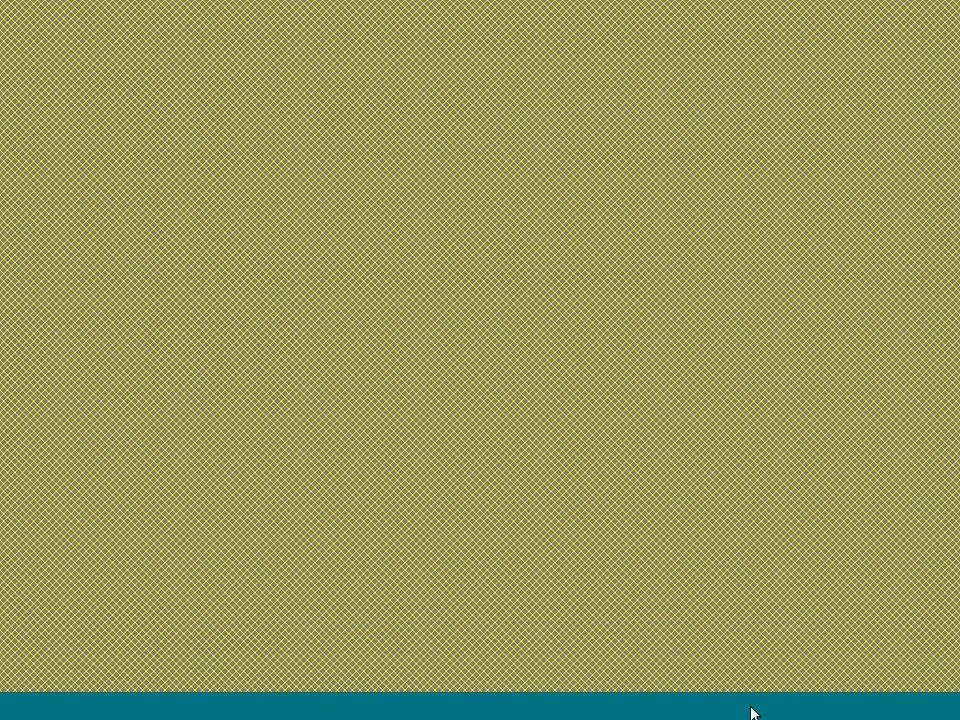
pyautogui.rightClick(752, 708)
pyautogui.click(773, 693)
pyautogui.rightClick(752, 706)
pyautogui.click(752, 697)
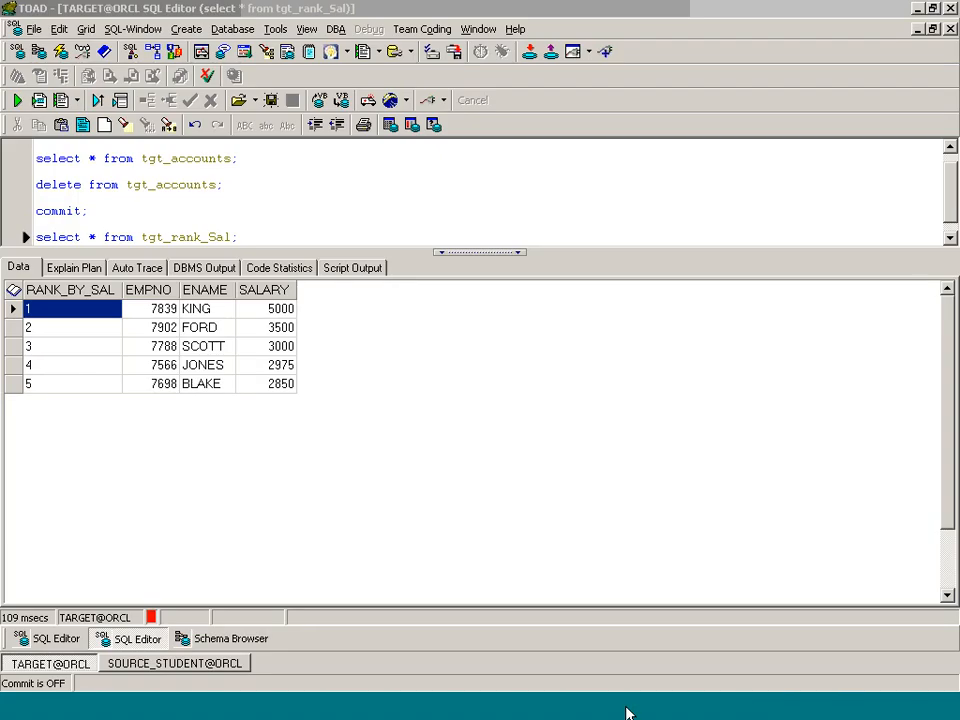
# Step: Switch to WebEx Meeting Manager and assign the host role to the participant listed second to last
pyautogui.click(311, 706)
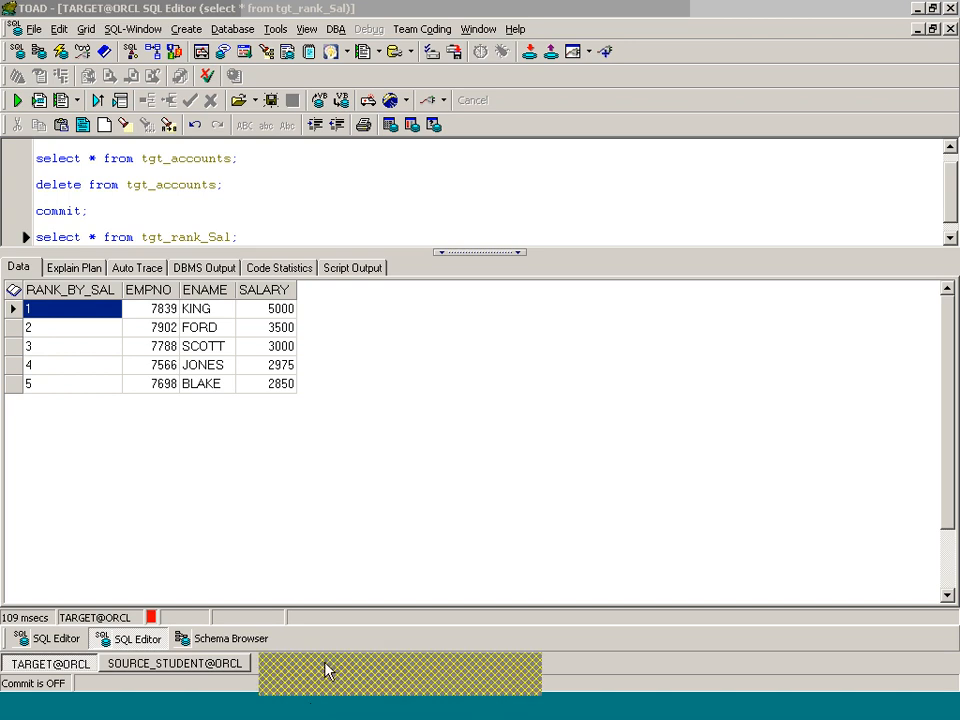
pyautogui.click(326, 665)
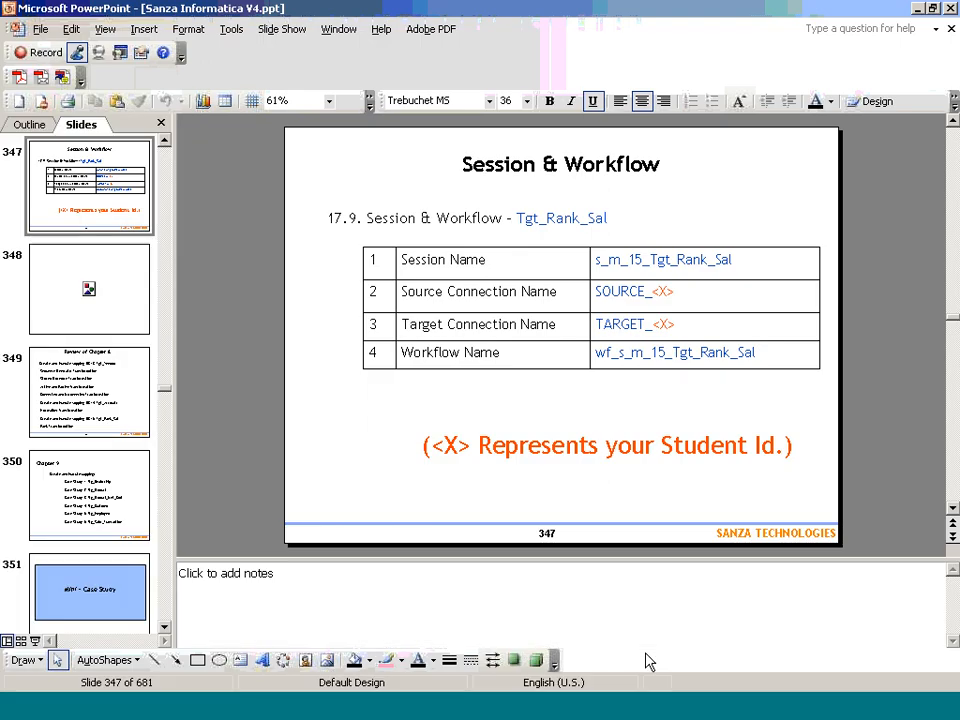
pyautogui.click(812, 676)
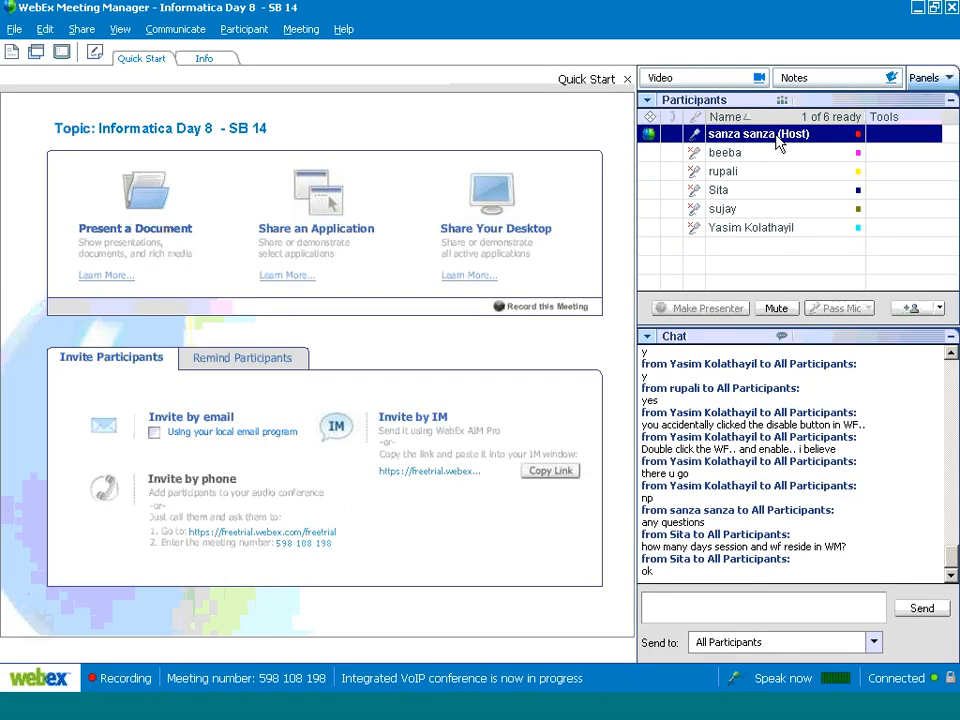
pyautogui.rightClick(795, 216)
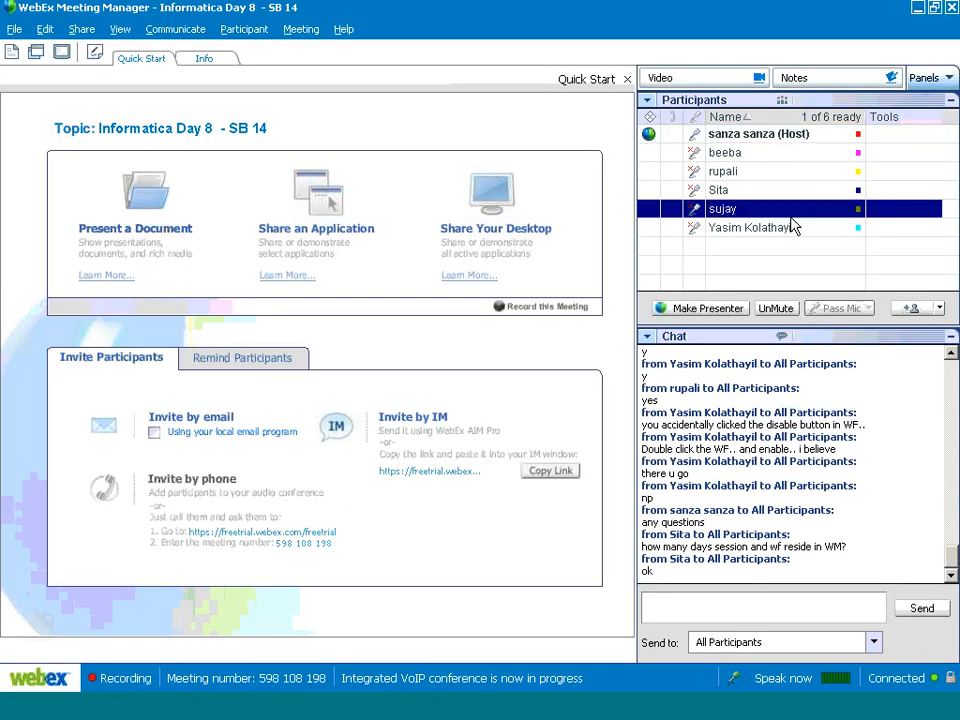
pyautogui.click(738, 243)
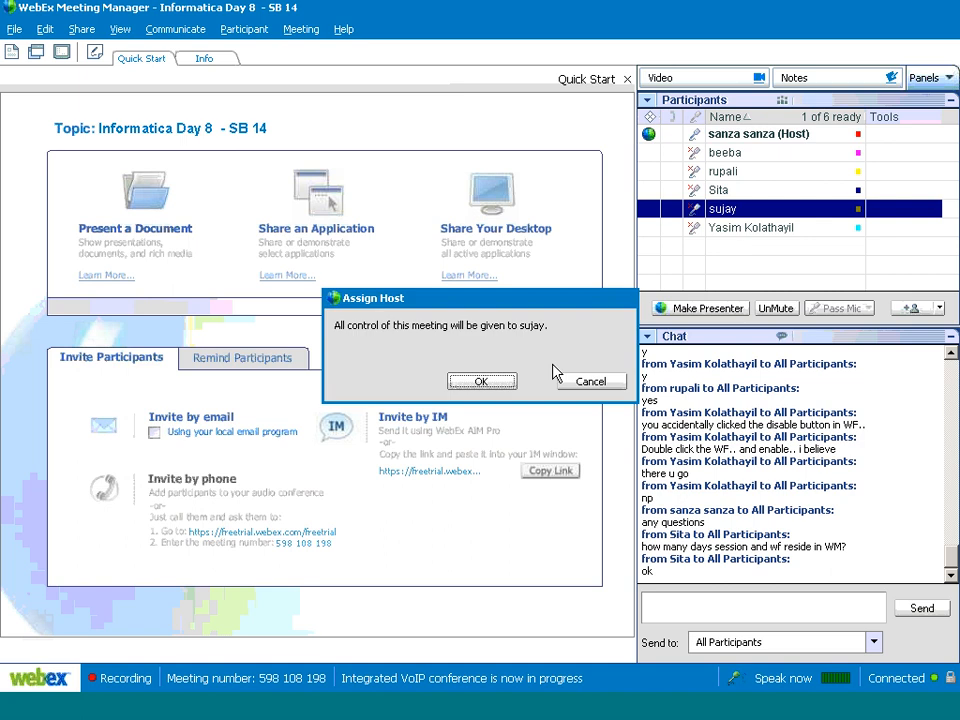
pyautogui.click(487, 381)
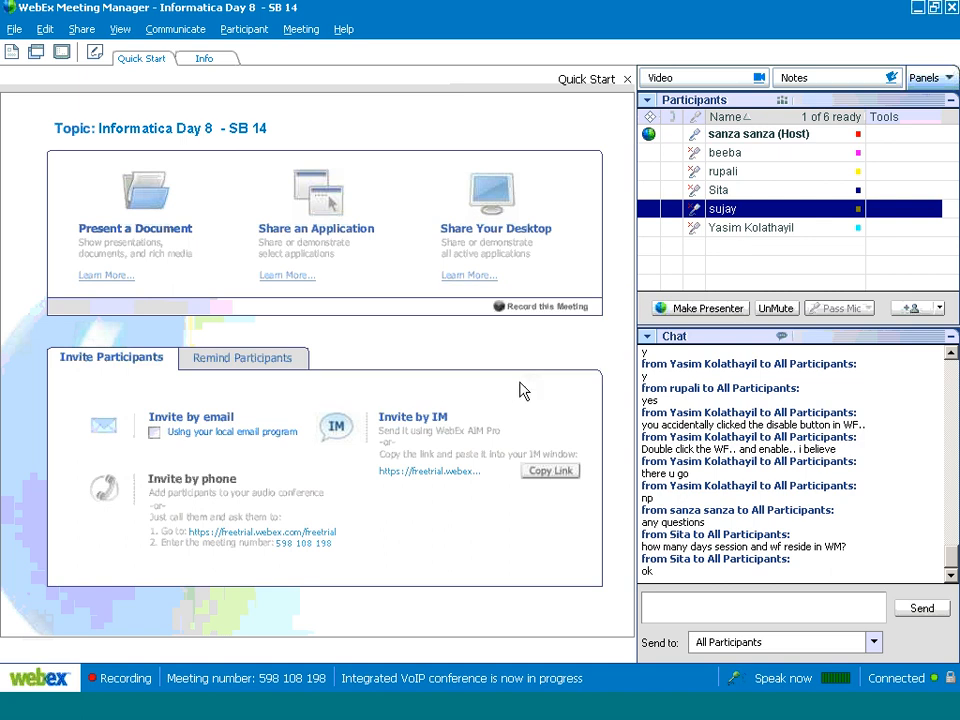